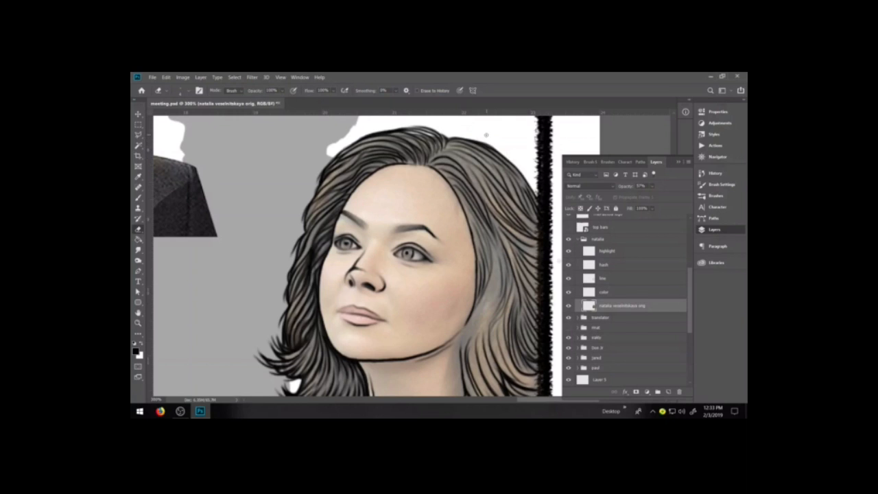
On the line layer, brush thin black hair strands from beside the woman's cheek down toward the neck on the frame side
key("b")
left_click(610, 278)
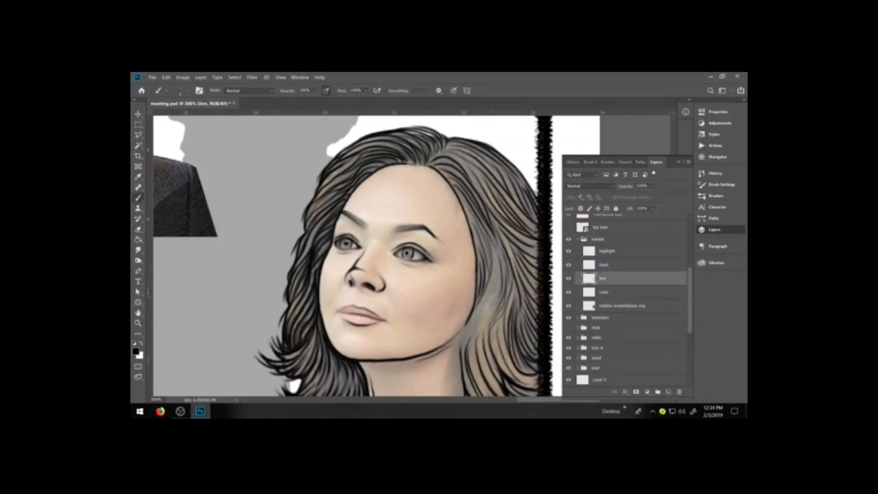
key("space")
left_click_drag(504, 317, 464, 273)
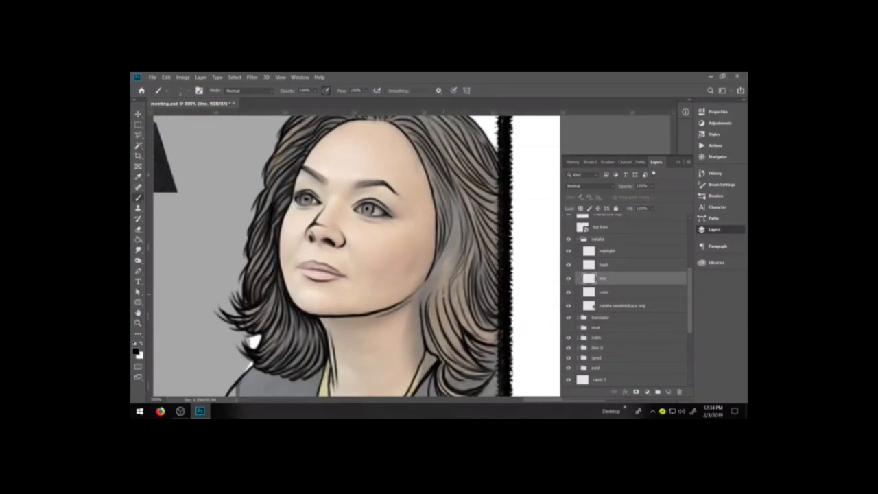
left_click_drag(444, 289, 458, 238)
left_click_drag(442, 295, 460, 221)
key("ctrl+z")
left_click_drag(429, 298, 455, 223)
left_click_drag(437, 297, 458, 220)
left_click_drag(452, 263, 465, 196)
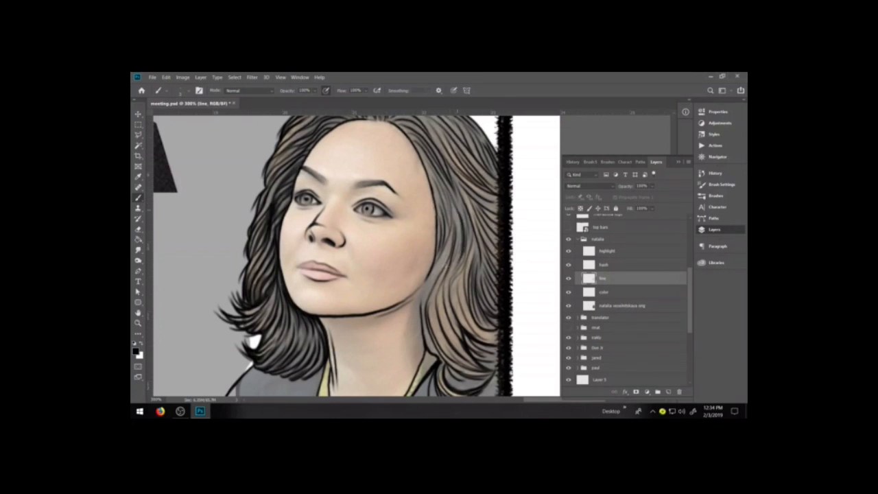
left_click_drag(458, 275, 471, 211)
left_click_drag(439, 305, 459, 241)
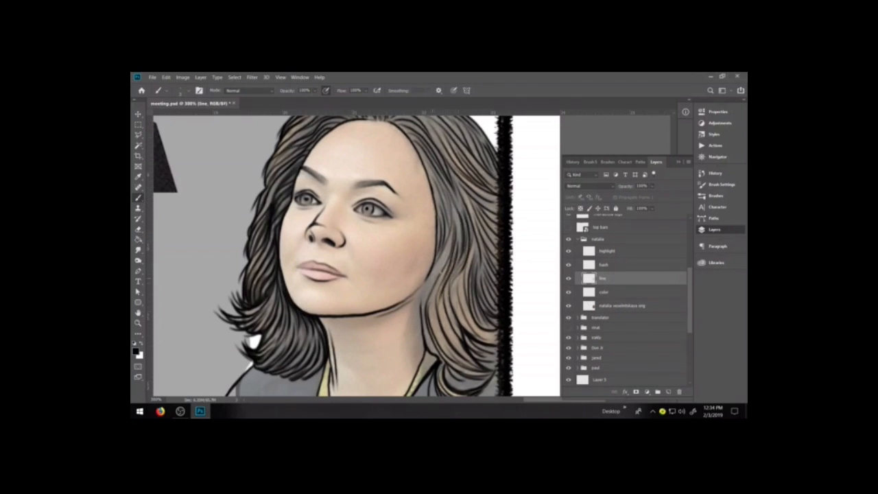
Add more black strands to the lower hair between the jawline and the black frame border
left_click_drag(426, 326, 443, 254)
left_click_drag(429, 294, 439, 268)
mouse_move(431, 337)
left_mouse_down()
mouse_move(439, 291)
mouse_move(448, 331)
left_mouse_up()
left_click_drag(458, 276, 452, 314)
left_click_drag(460, 269, 467, 315)
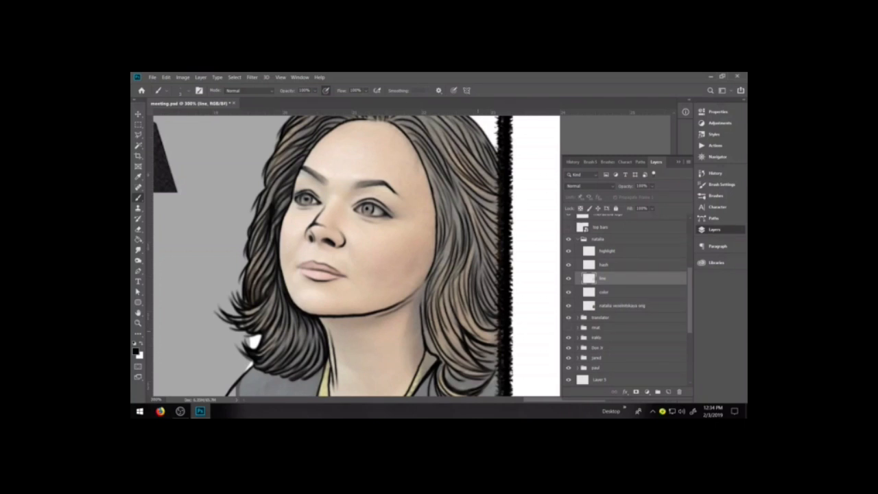
Draw short black contour lines beside the woman's nose and around the corners of her mouth
mouse_move(302, 238)
left_mouse_down()
mouse_move(296, 259)
mouse_move(305, 234)
left_mouse_up()
mouse_move(353, 258)
left_mouse_down()
mouse_move(345, 235)
mouse_move(354, 257)
left_mouse_up()
left_click_drag(344, 273, 347, 279)
left_click_drag(300, 271, 296, 267)
Fill the narrow gap between the neck and the frame-side hair with solid black down to the jacket collar
key("ctrl+minus")
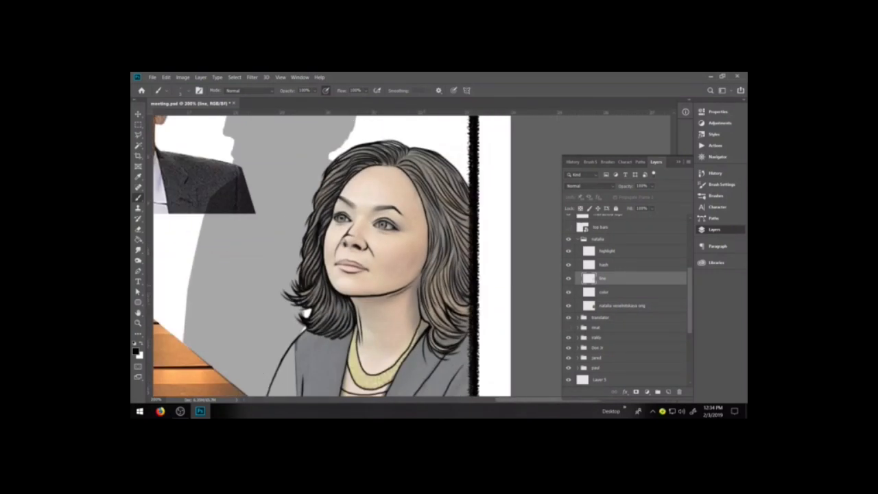
mouse_move(418, 291)
left_mouse_down()
mouse_move(420, 280)
mouse_move(423, 320)
left_mouse_up()
mouse_move(419, 320)
left_mouse_down()
mouse_move(416, 328)
mouse_move(418, 283)
mouse_move(414, 319)
mouse_move(414, 306)
left_mouse_up()
key("z")
left_click(439, 335)
key("b")
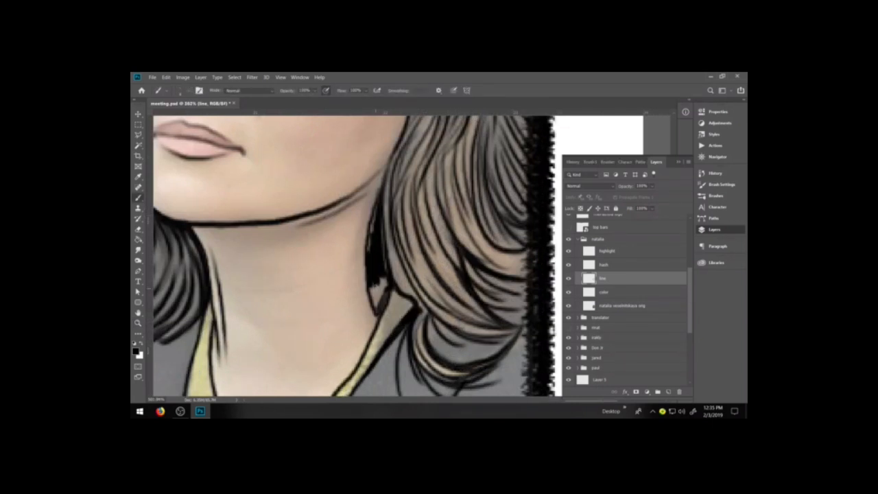
mouse_move(376, 306)
left_mouse_down()
mouse_move(372, 284)
mouse_move(379, 306)
mouse_move(386, 278)
mouse_move(376, 312)
mouse_move(391, 287)
mouse_move(380, 224)
mouse_move(371, 249)
mouse_move(382, 195)
mouse_move(390, 283)
left_mouse_up()
scroll(391, 275, "down", 6)
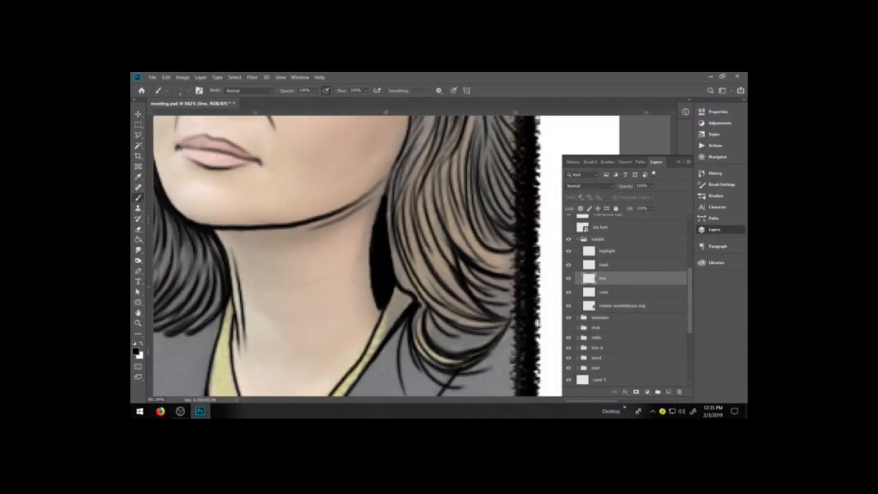
Raise the opacity of the woman's original photo layer to 100%
key("ctrl+minus")
key("ctrl+minus")
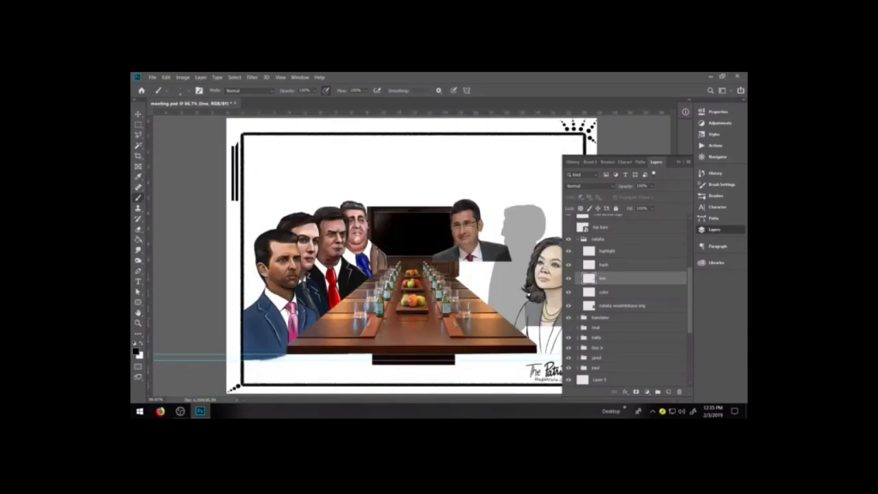
left_click(715, 230)
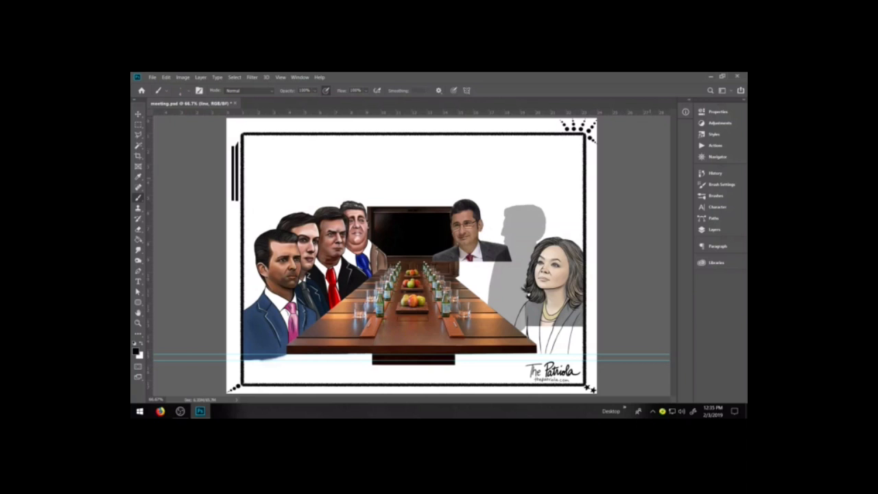
left_click(735, 234)
left_click(634, 306)
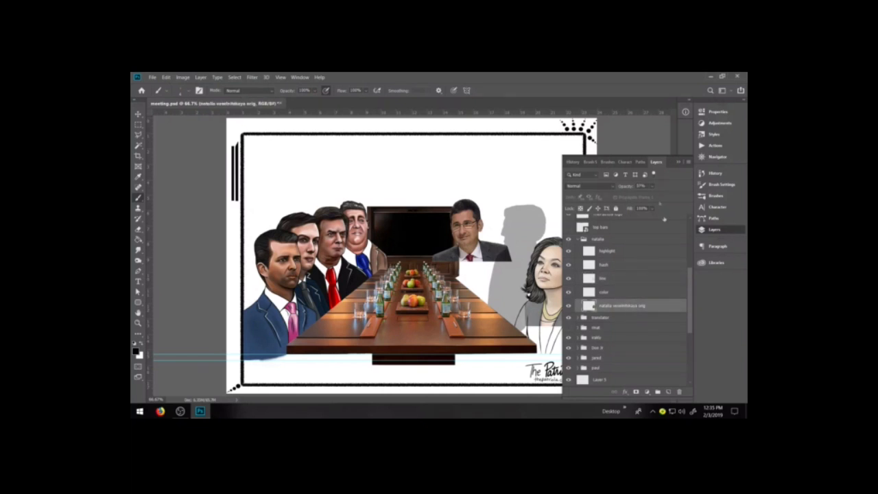
left_click(653, 187)
left_click_drag(657, 197, 693, 196)
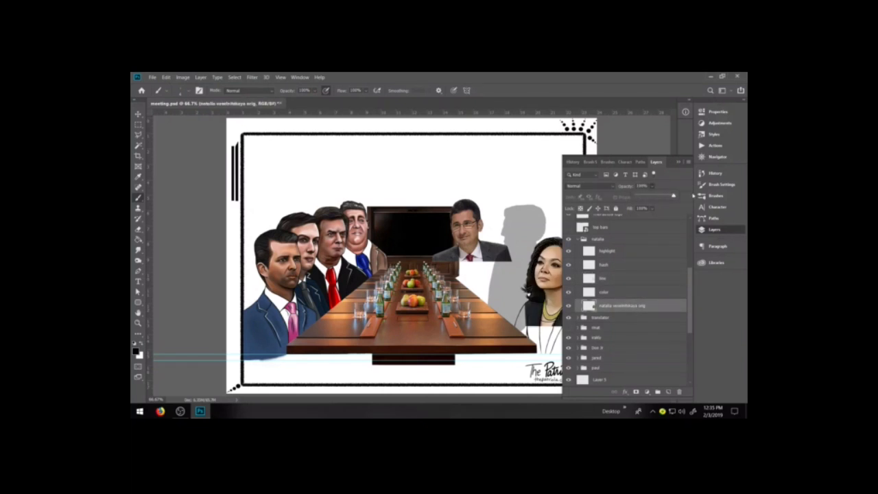
left_click(680, 163)
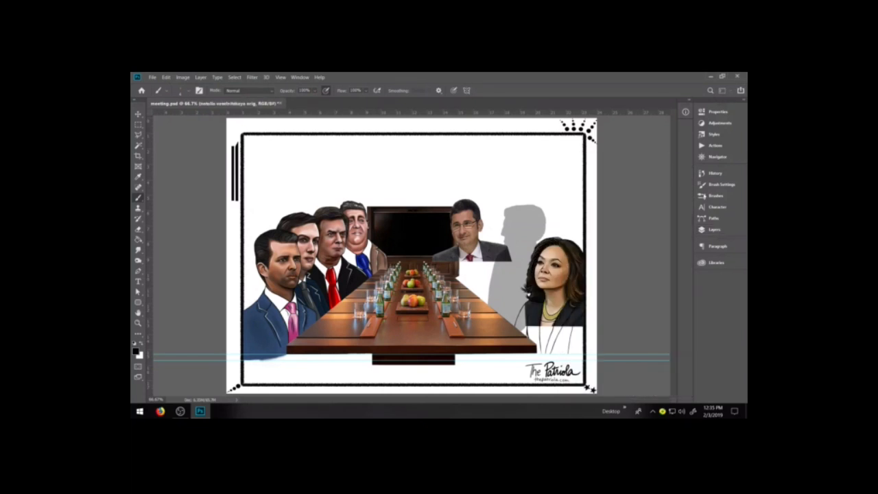
On the color layer, paint the frame-side half of the jacket with the dark navy sampled from the photo
left_click(715, 230)
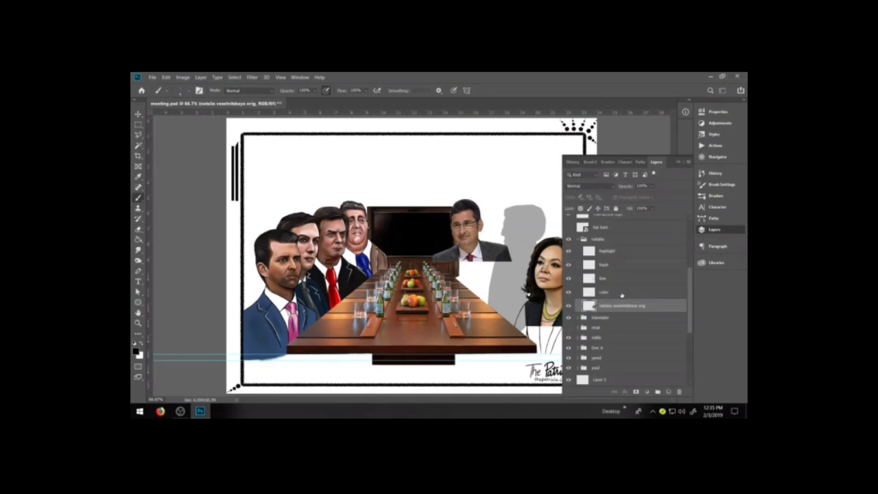
left_click(627, 292)
left_click(679, 164)
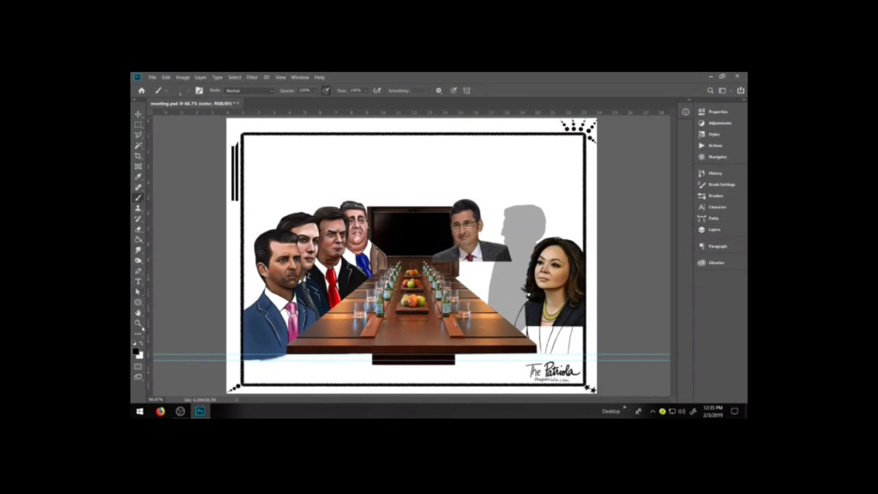
left_click(138, 323)
left_click_drag(493, 232, 628, 376)
left_click(462, 245)
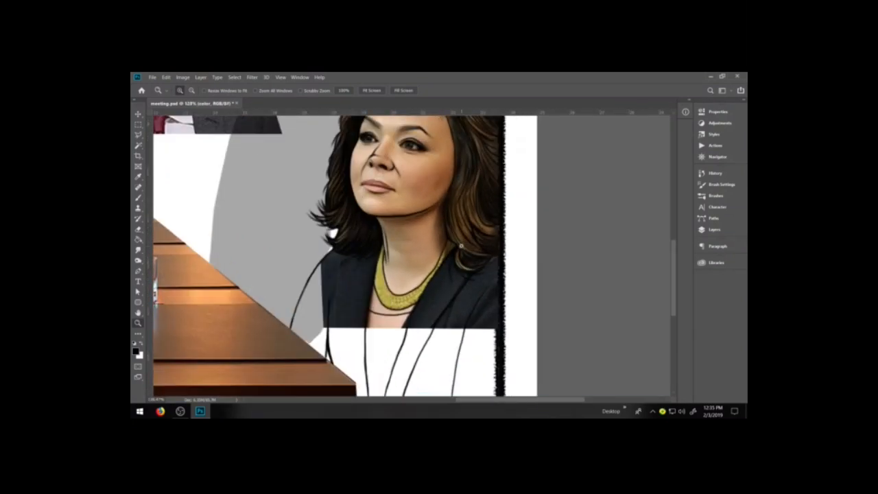
scroll(461, 246, "down", 2)
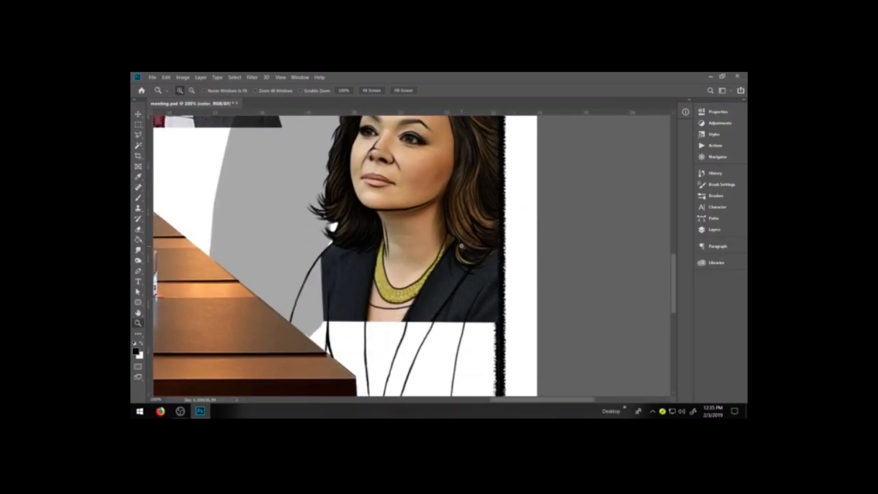
scroll(510, 240, "down", 3)
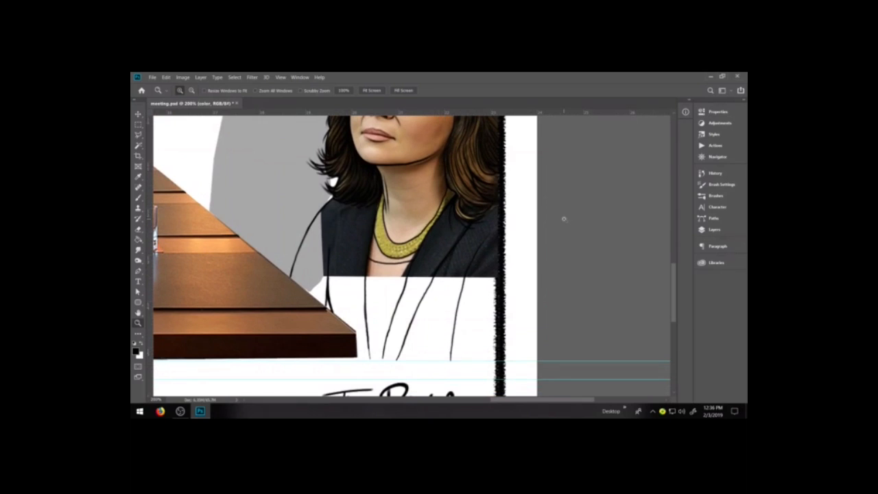
key("i")
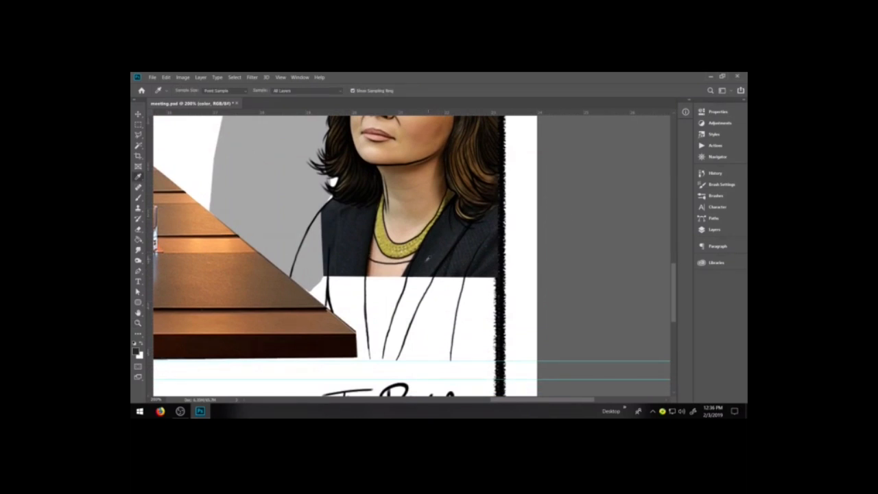
key("b")
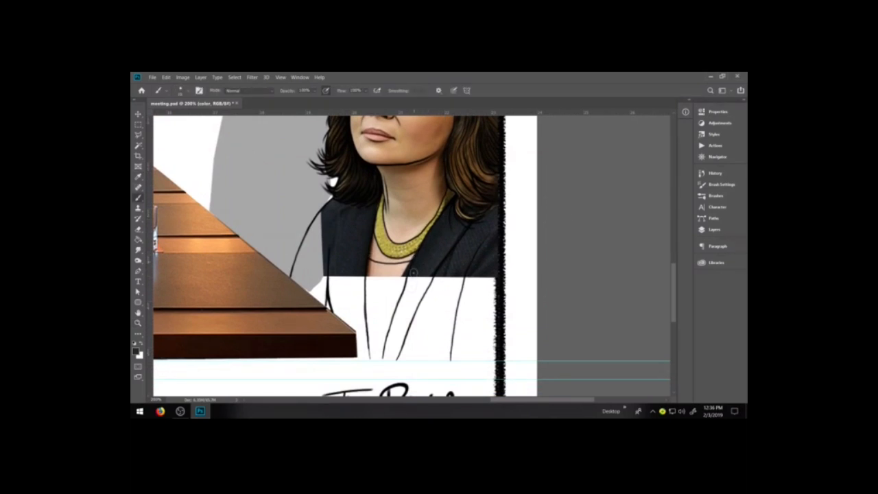
left_click_drag(426, 284, 420, 332)
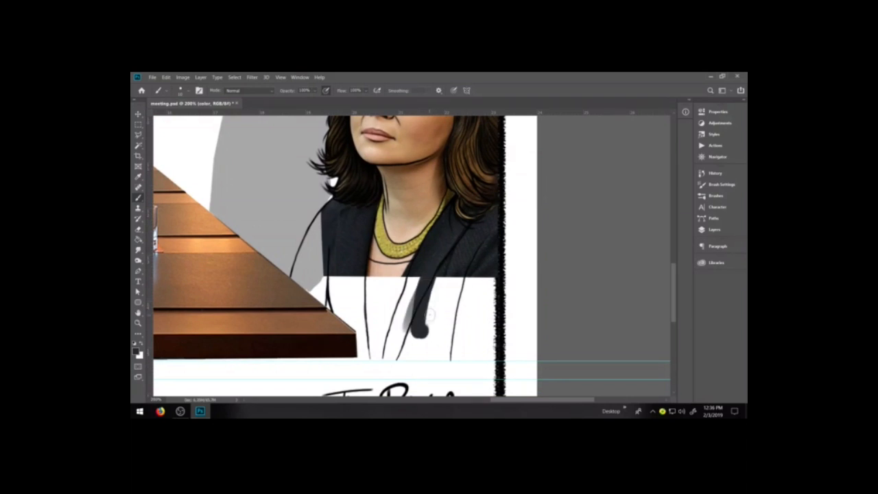
mouse_move(437, 279)
left_mouse_down()
mouse_move(450, 299)
mouse_move(451, 288)
mouse_move(465, 319)
mouse_move(479, 294)
mouse_move(494, 354)
mouse_move(494, 227)
mouse_move(462, 275)
left_mouse_up()
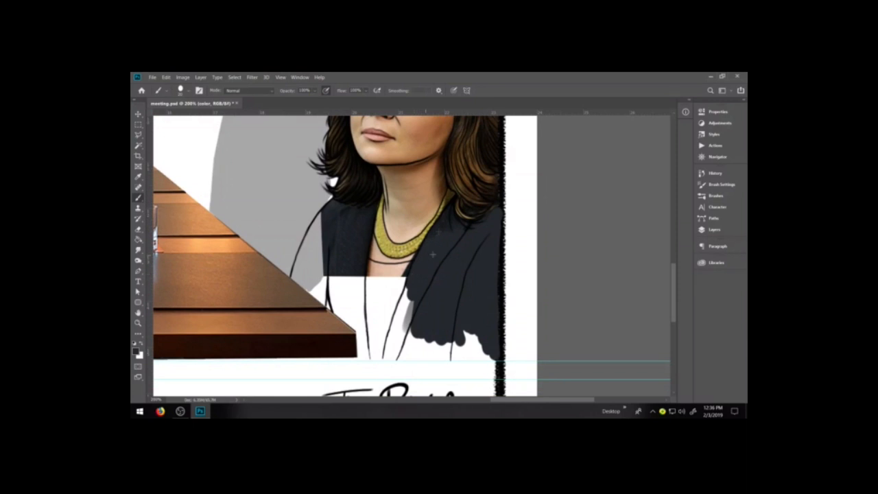
Extend the navy paint along the jacket's lower edge, over its table-side half and up to the lapel beside the white shirt
mouse_move(431, 337)
left_mouse_down()
mouse_move(413, 365)
mouse_move(439, 337)
mouse_move(451, 355)
mouse_move(461, 338)
mouse_move(496, 365)
left_mouse_up()
mouse_move(420, 353)
left_mouse_down()
mouse_move(398, 356)
mouse_move(368, 339)
mouse_move(362, 356)
mouse_move(359, 319)
mouse_move(357, 328)
mouse_move(341, 299)
mouse_move(356, 323)
mouse_move(350, 254)
mouse_move(323, 251)
mouse_move(333, 230)
left_mouse_up()
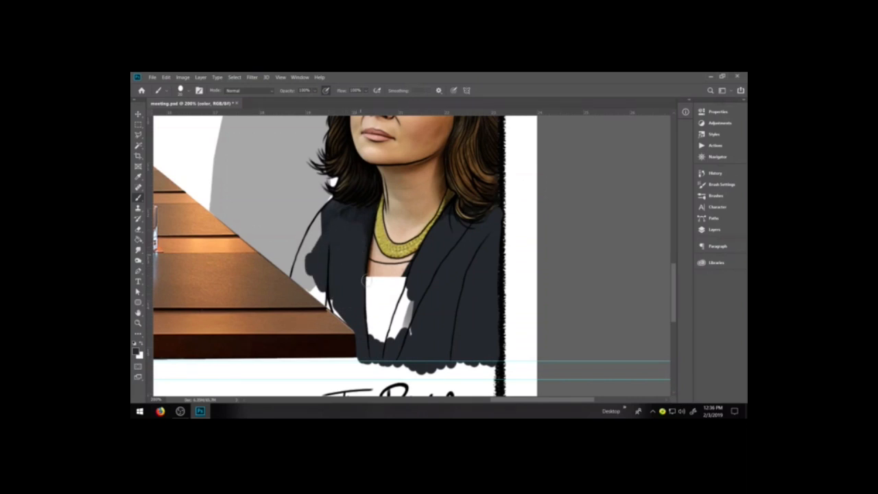
mouse_move(416, 306)
left_mouse_down()
mouse_move(402, 349)
mouse_move(401, 324)
mouse_move(394, 332)
mouse_move(408, 294)
left_mouse_up()
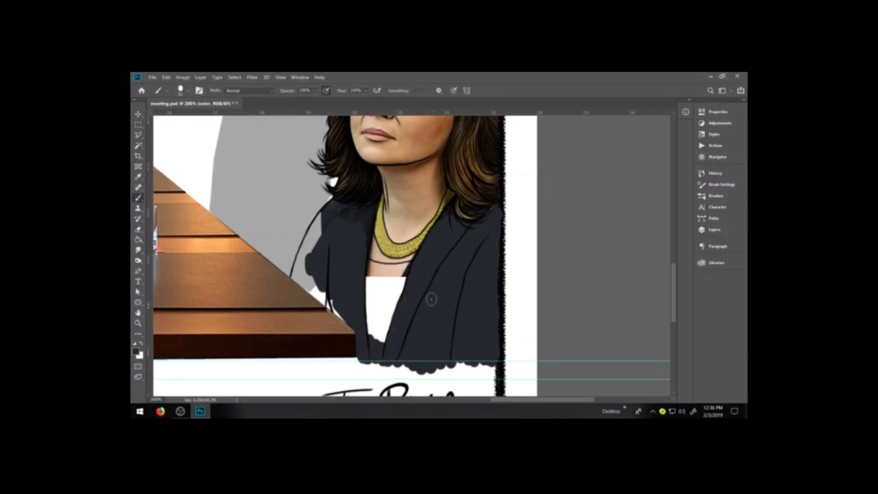
key("bracketleft")
key("bracketleft")
key("e")
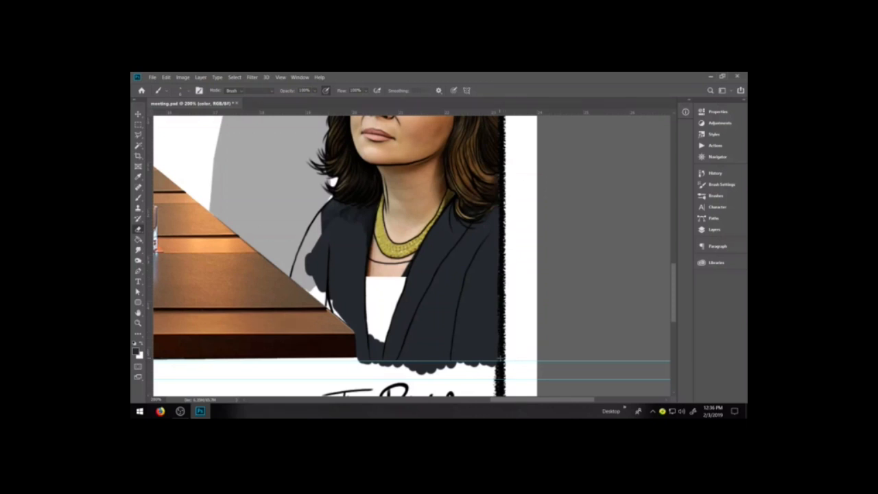
key("b")
mouse_move(333, 310)
left_mouse_down()
mouse_move(341, 318)
mouse_move(324, 300)
mouse_move(351, 329)
left_mouse_up()
key("ctrl+z")
Select the table-side shoulder and sleeve with the Polygonal Lasso, following the table edge, sleeve outline and lapel
key("l")
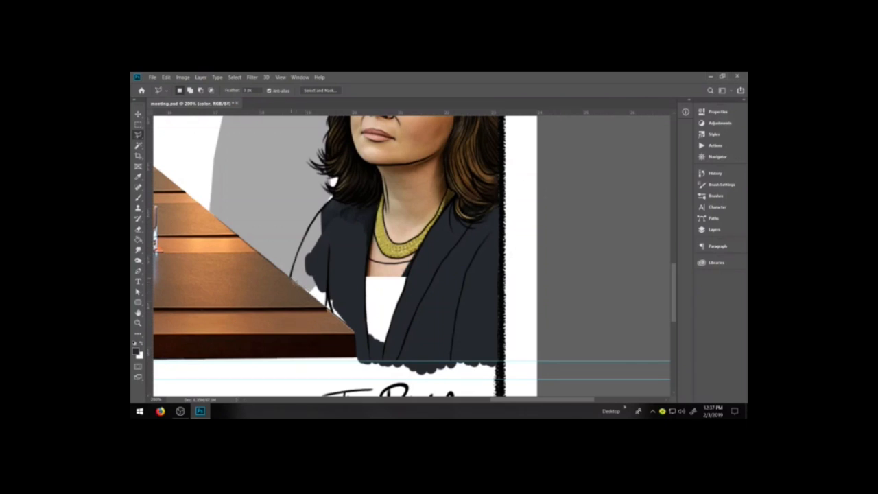
left_click(293, 281)
double_click(362, 332)
left_click(433, 205)
left_click(290, 278)
left_click(358, 337)
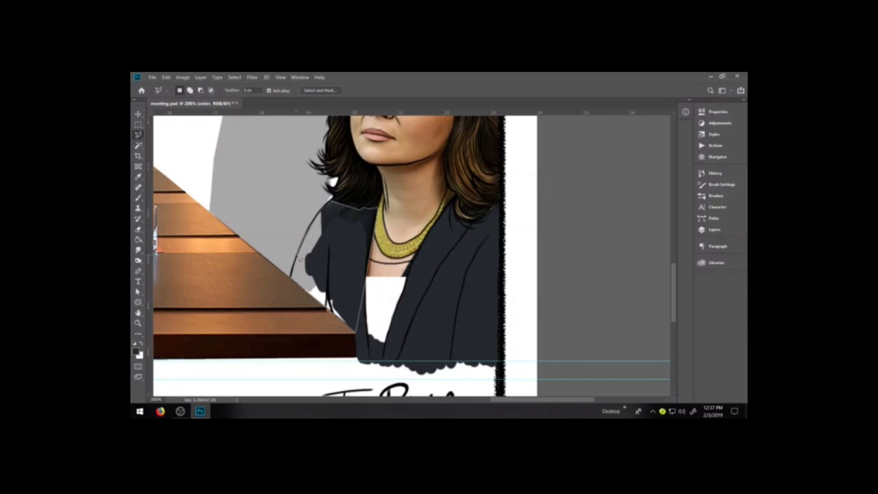
left_click(291, 277)
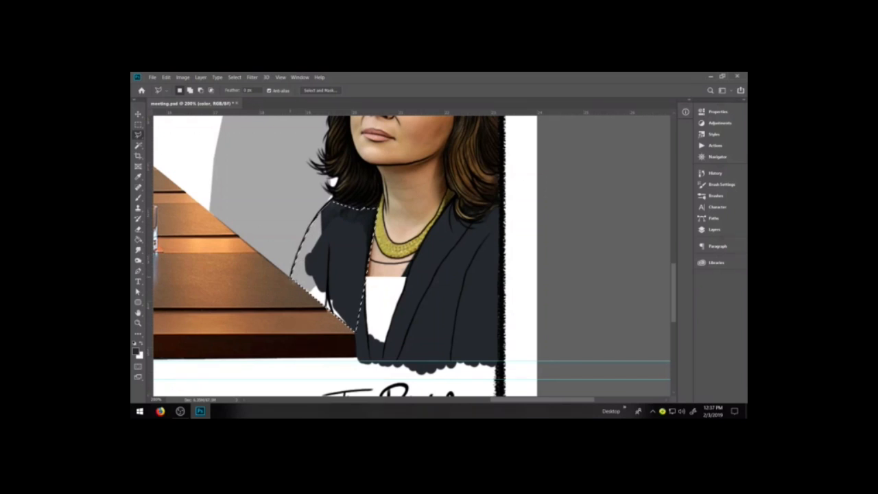
Fill the unpainted part of the selected sleeve with navy on the color layer using the Paint Bucket, and clear the selection
left_click(138, 198)
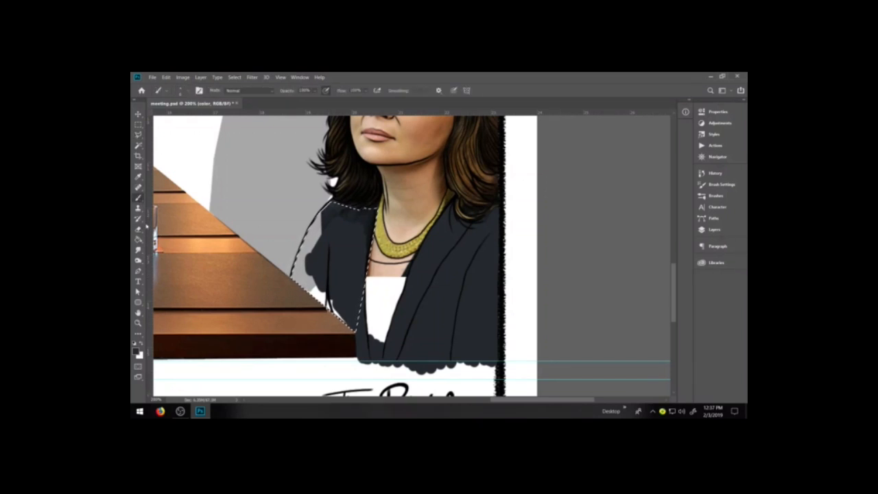
left_click(138, 241)
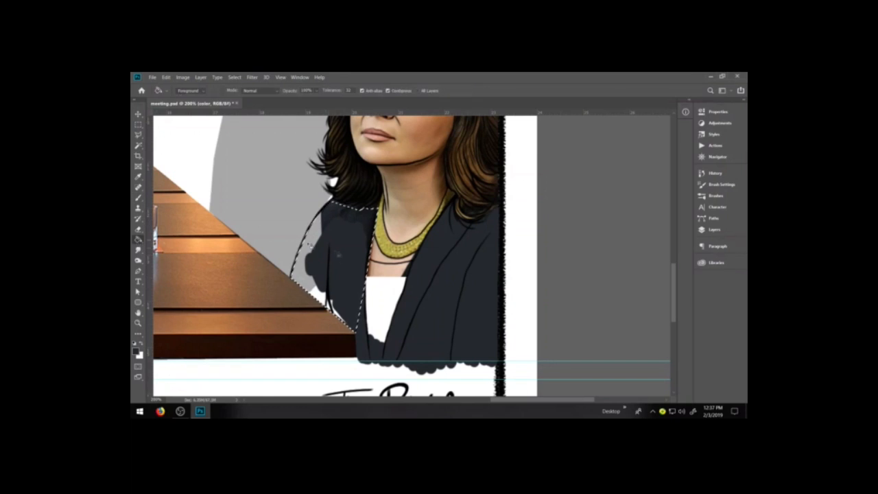
left_click(337, 265)
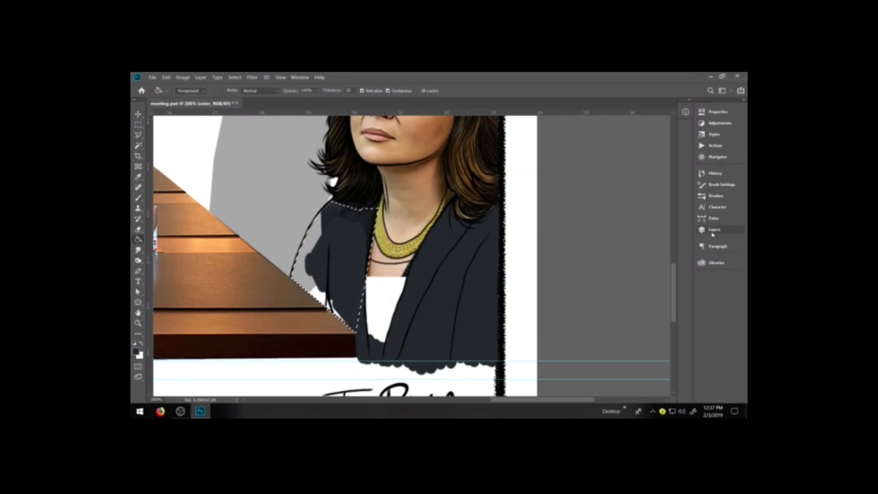
left_click(715, 229)
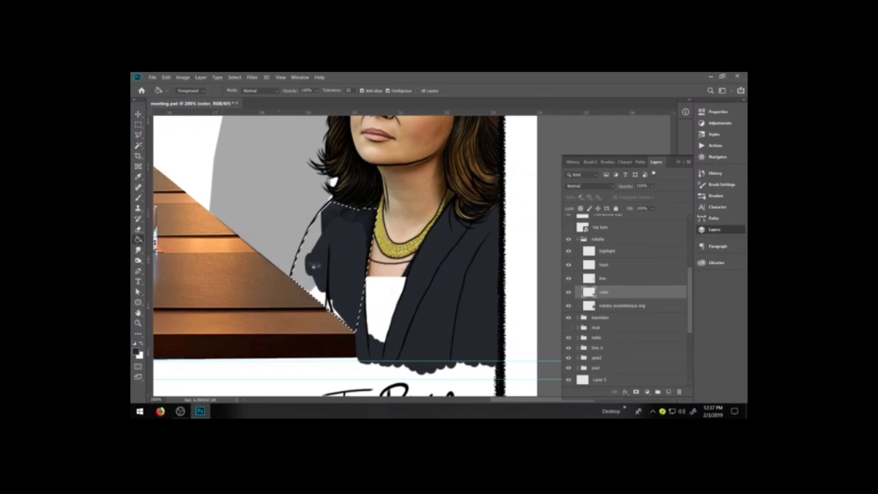
left_click(311, 245)
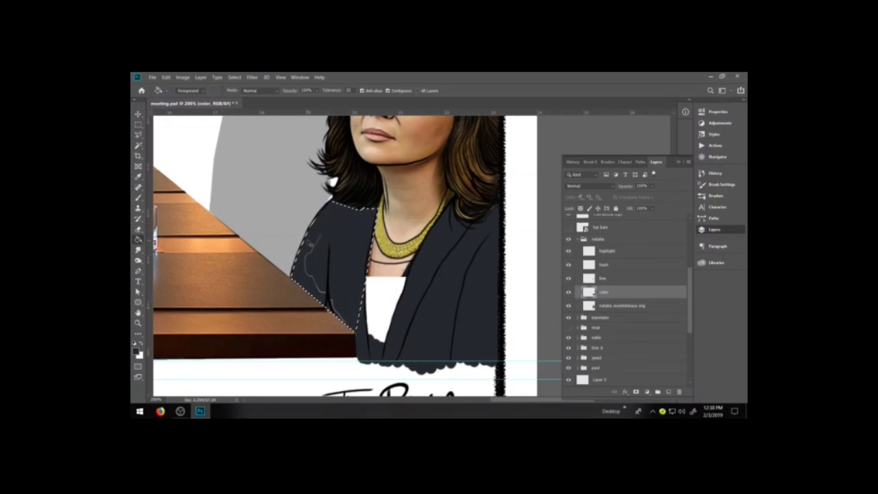
key("ctrl+d")
Cover the thin unpainted outline left inside the table-side sleeve with navy and erase the stray paint where the sleeve meets the table
key("b")
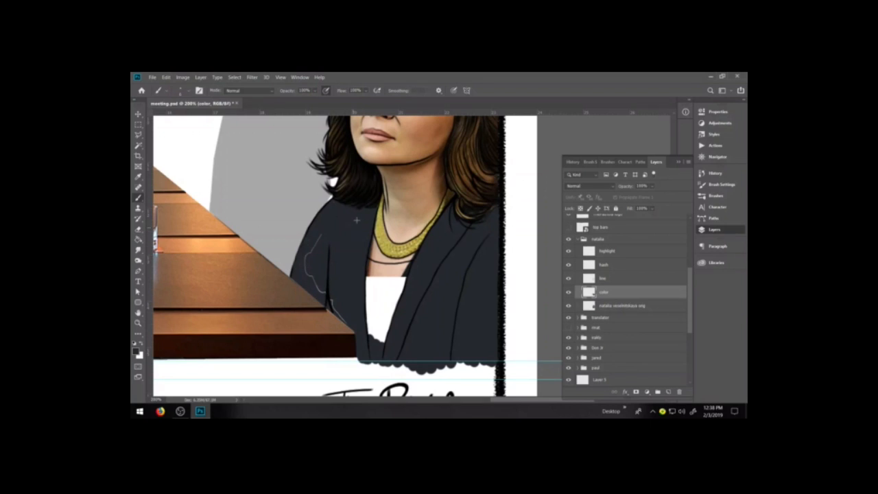
left_click(138, 239)
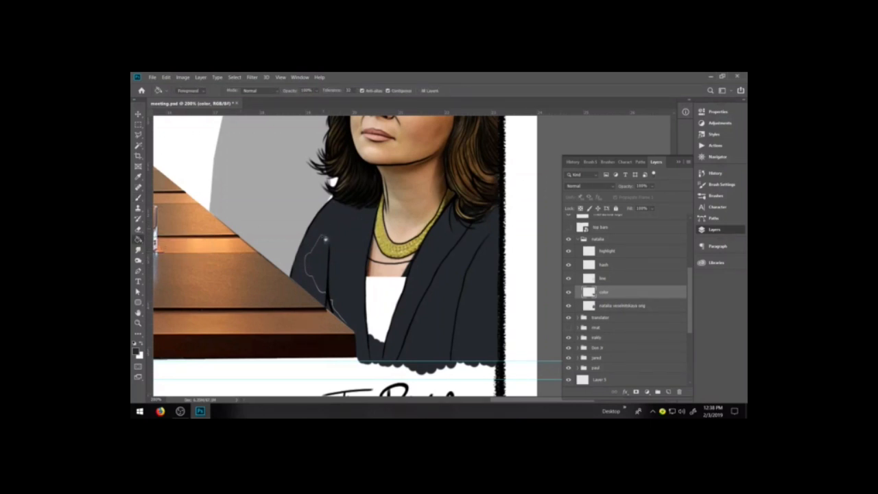
key("b")
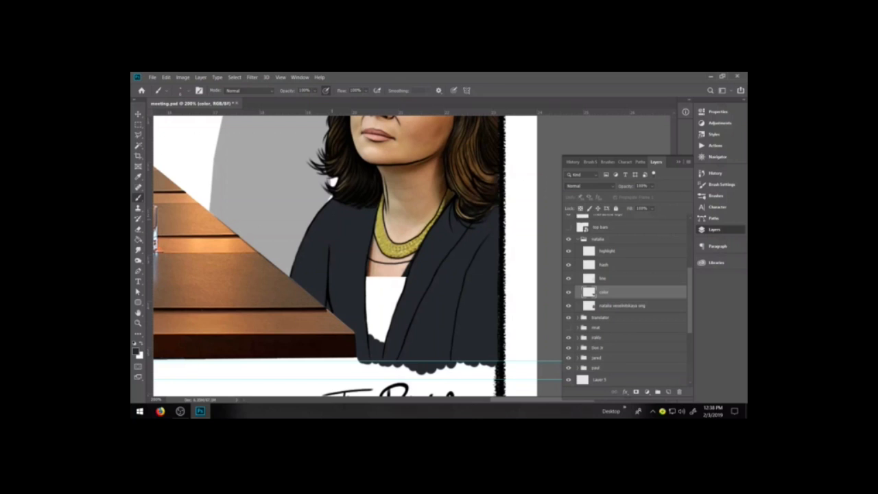
key("e")
left_click_drag(329, 305, 330, 312)
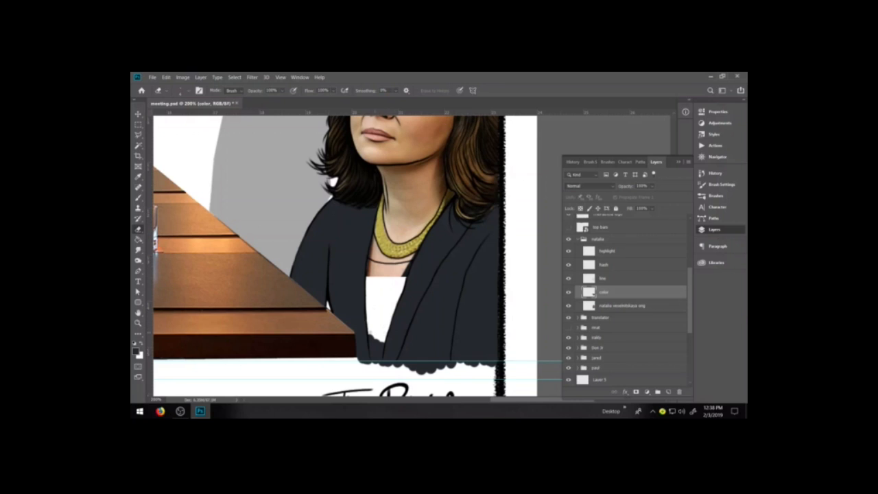
Switch the brush colour to white, show the olive background on Layer 4, and reselect the woman's color layer
key("x")
key("b")
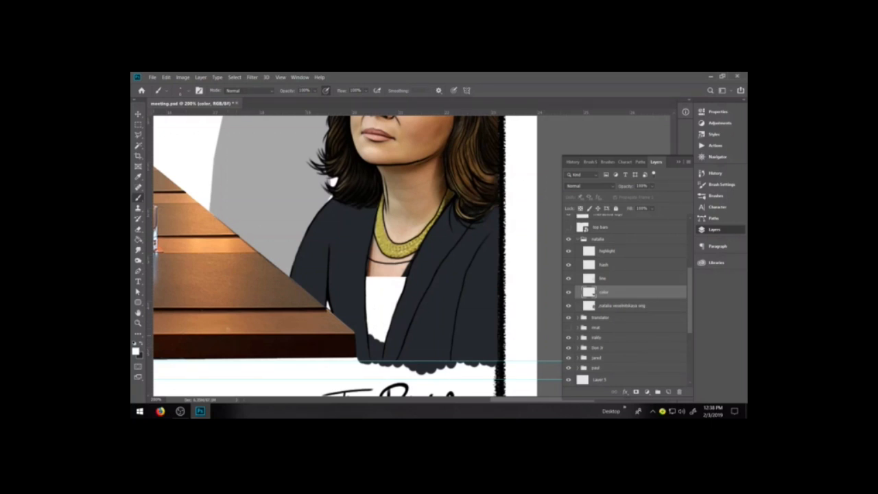
scroll(676, 337, "down", 5)
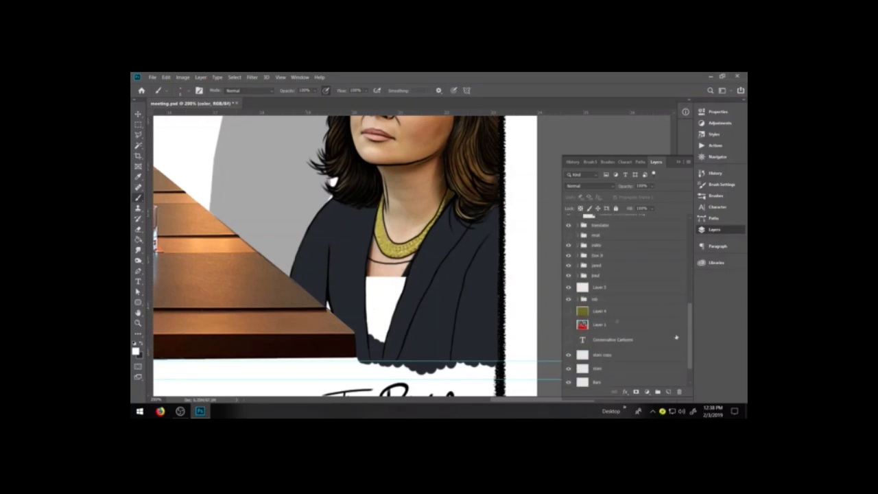
left_click(569, 311)
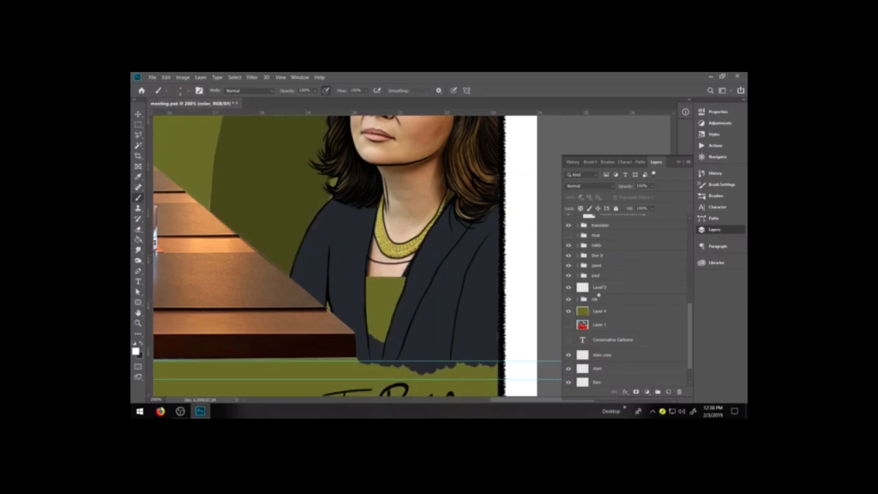
scroll(687, 302, "up", 3)
scroll(635, 264, "up", 2)
left_click(613, 268)
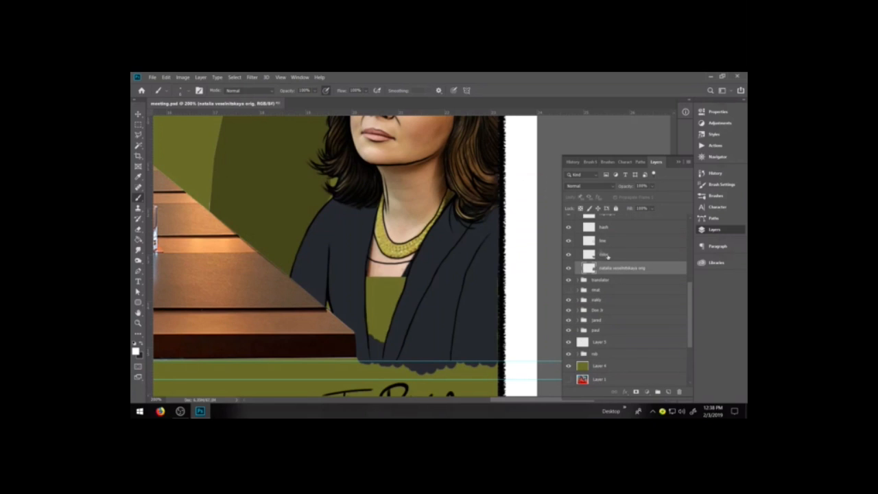
left_click(606, 255)
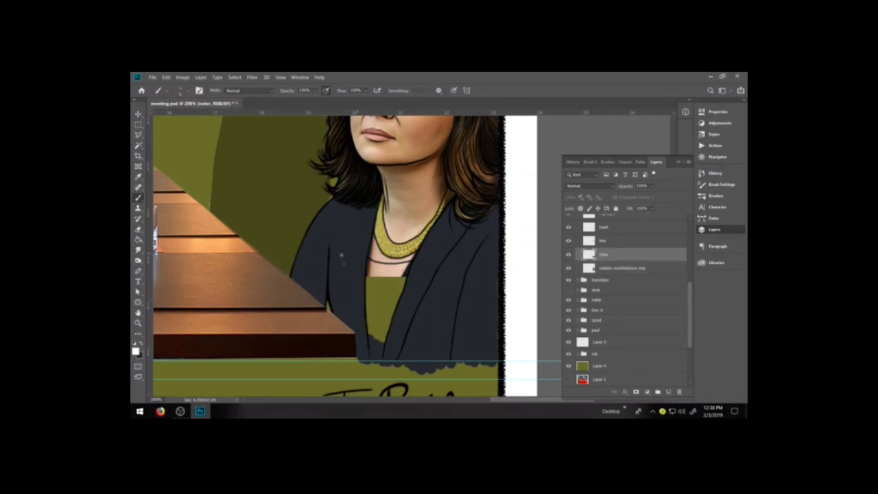
Paint the shirt between the lapels white down to its narrow tip, and cover the necklace with a flat tan-gold sampled from it
mouse_move(373, 287)
left_mouse_down()
mouse_move(371, 332)
mouse_move(387, 287)
mouse_move(394, 303)
mouse_move(395, 286)
mouse_move(399, 296)
mouse_move(399, 278)
mouse_move(387, 272)
mouse_move(402, 273)
mouse_move(390, 289)
mouse_move(380, 278)
mouse_move(378, 296)
mouse_move(369, 278)
mouse_move(404, 264)
left_mouse_up()
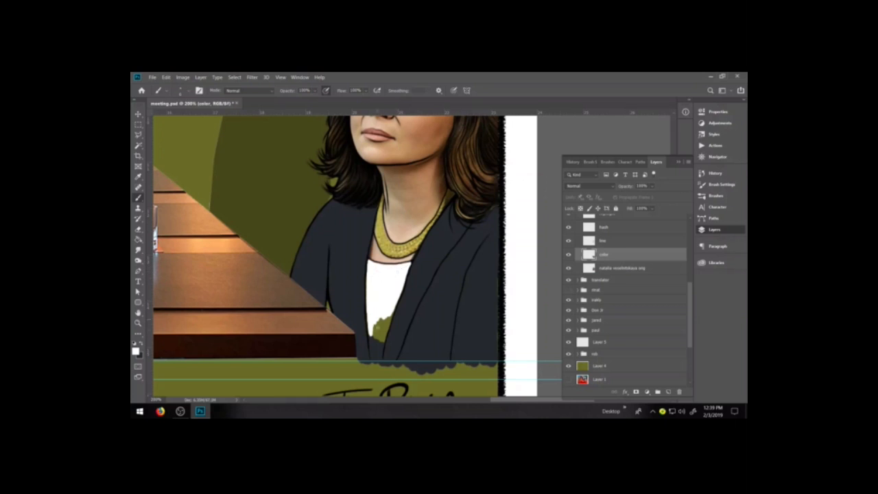
left_click_drag(375, 335, 391, 311)
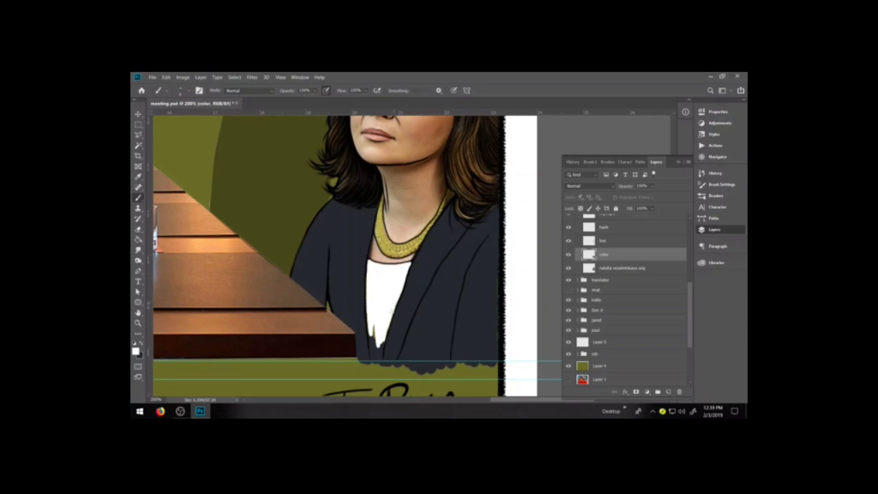
mouse_move(383, 340)
left_mouse_down()
mouse_move(378, 352)
mouse_move(371, 339)
mouse_move(371, 352)
left_mouse_up()
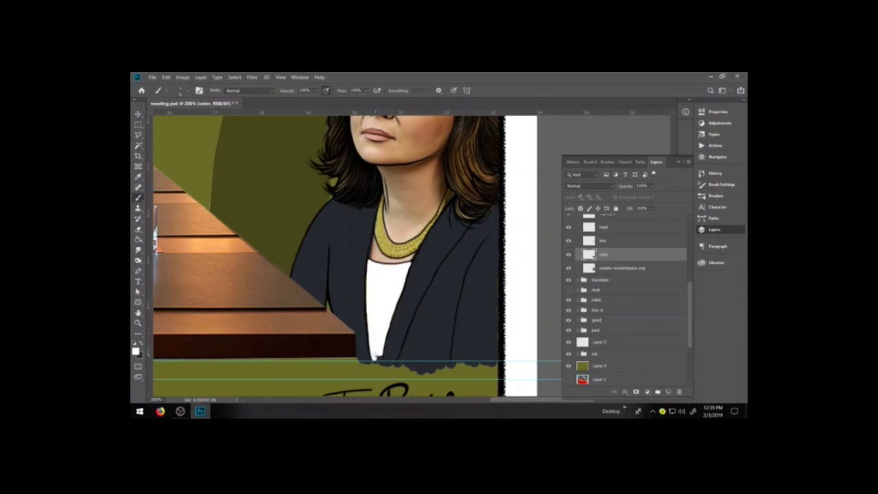
left_click_drag(375, 355, 377, 359)
left_click(405, 250, "alt")
left_click_drag(427, 232, 454, 194)
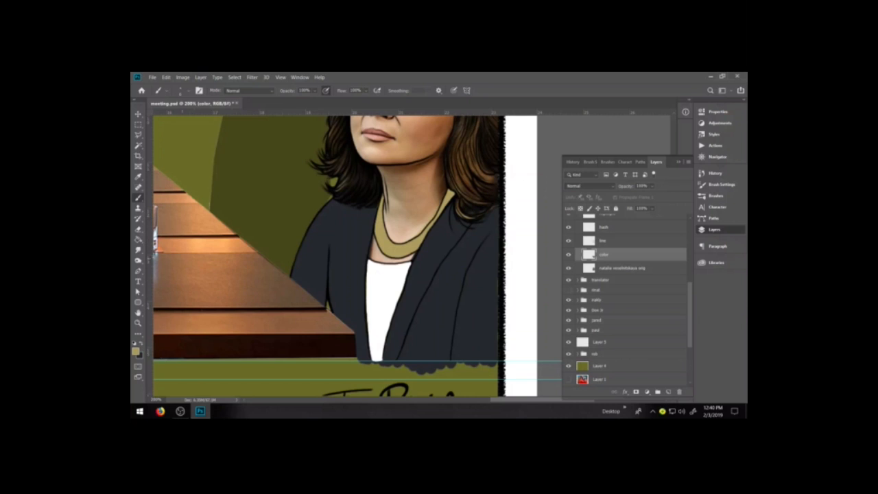
Remove both horizontal guides near the table's lower edge from the canvas
left_click(137, 249)
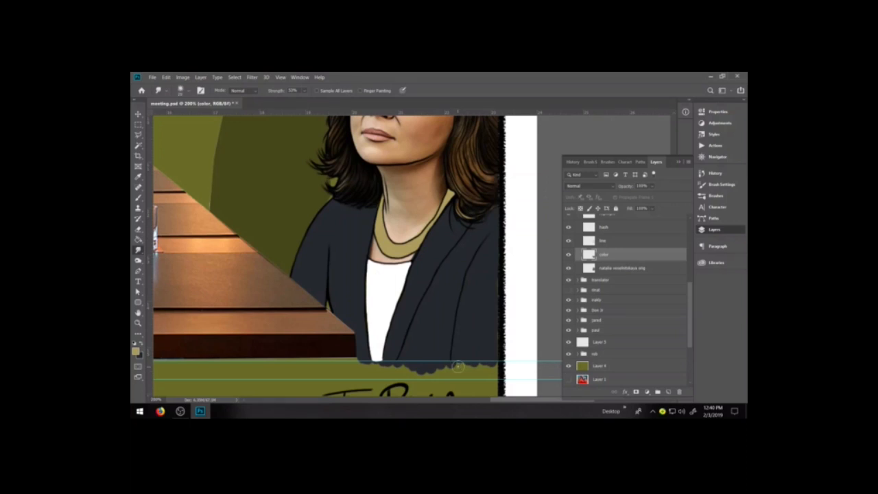
key("ctrl+minus")
key("ctrl+minus")
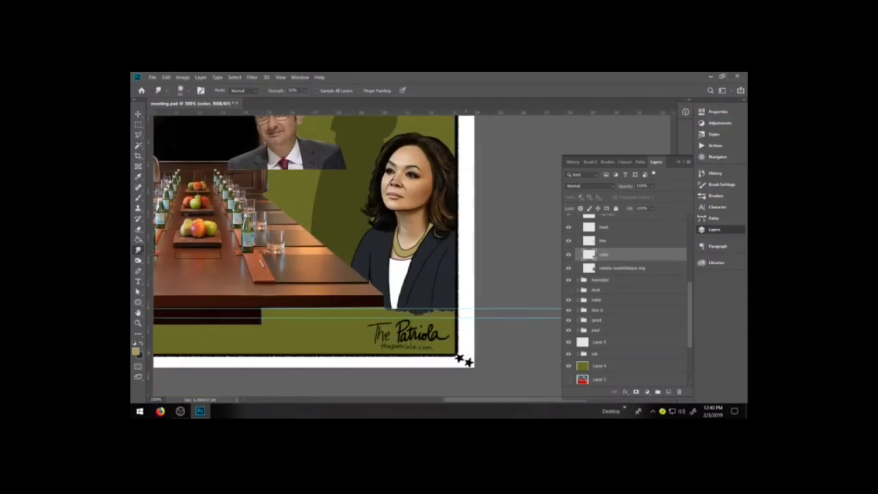
key("ctrl+minus")
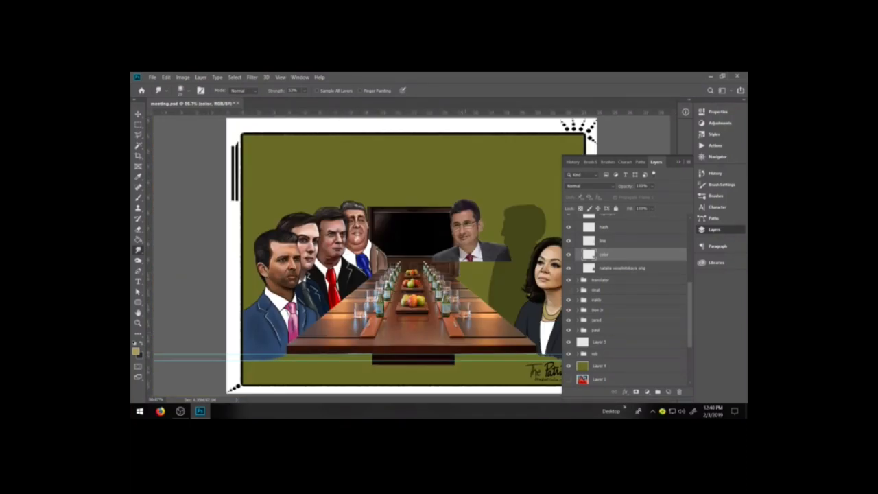
left_click(677, 162)
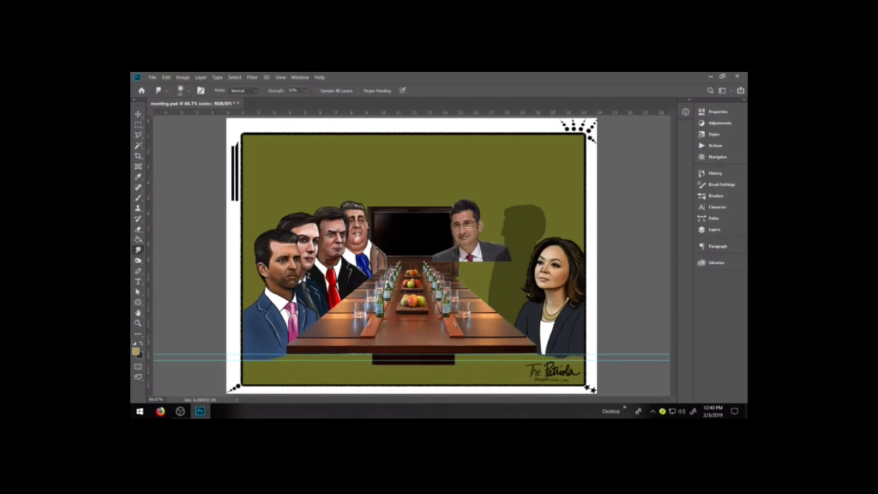
left_click(138, 114)
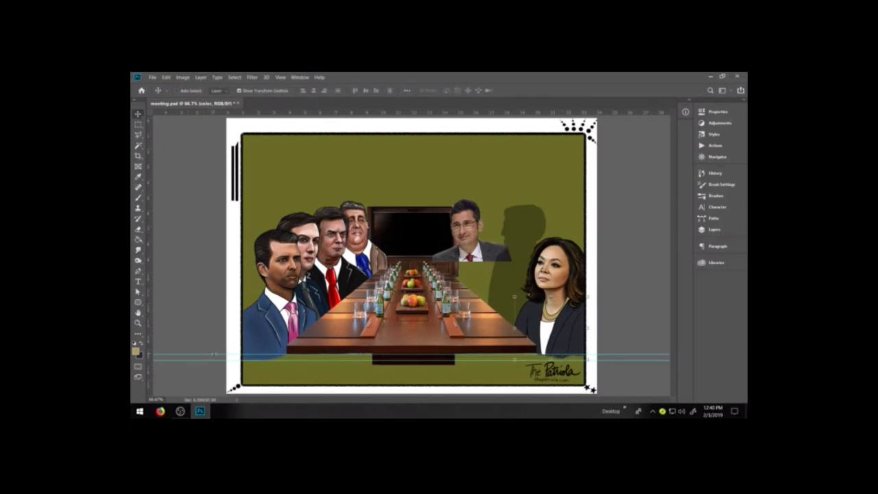
left_click_drag(215, 356, 212, 98)
left_click_drag(215, 360, 250, 85)
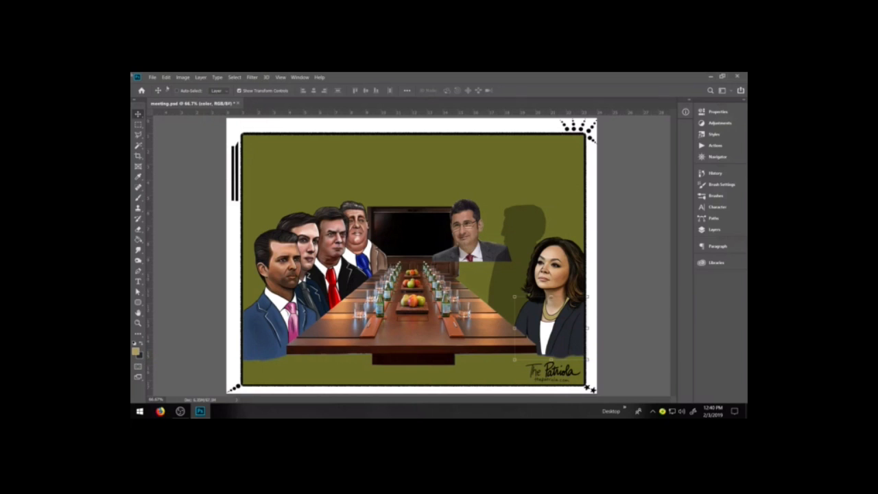
key("m")
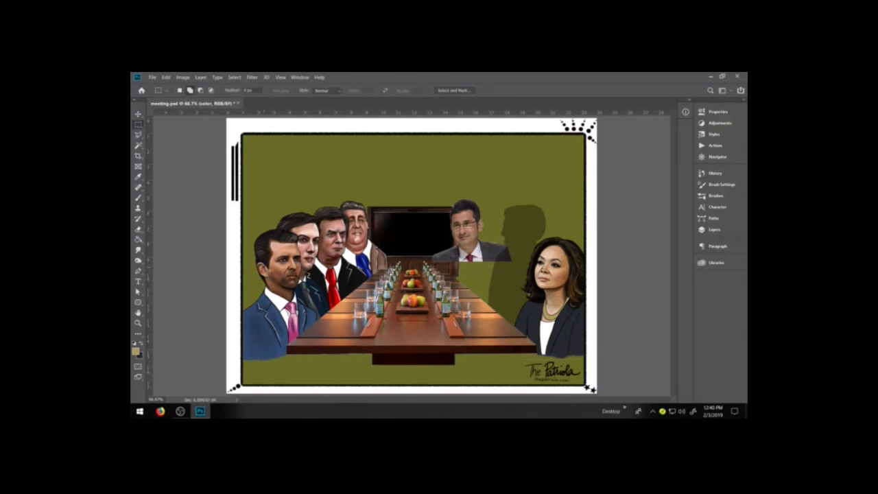
left_click(140, 117)
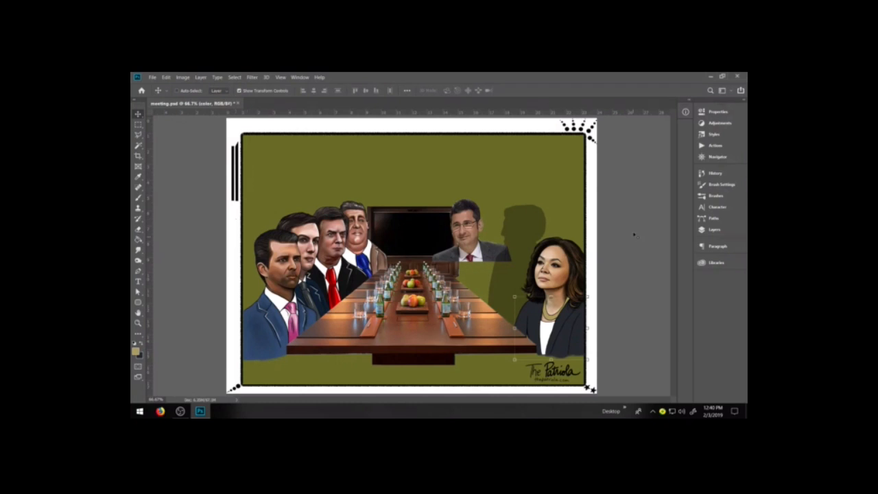
left_click(716, 234)
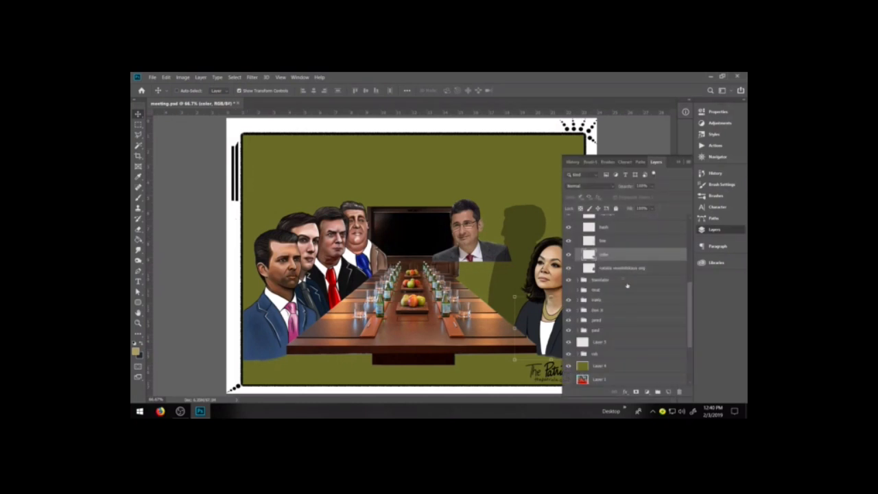
left_click(623, 310)
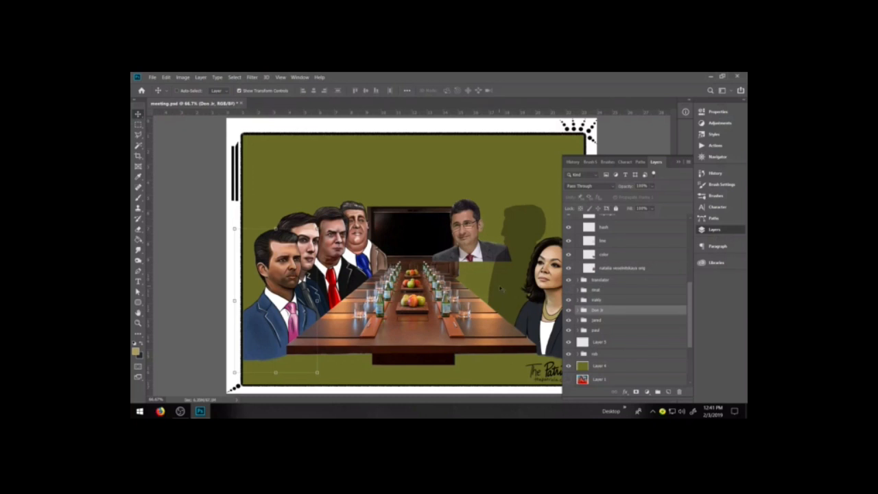
key("m")
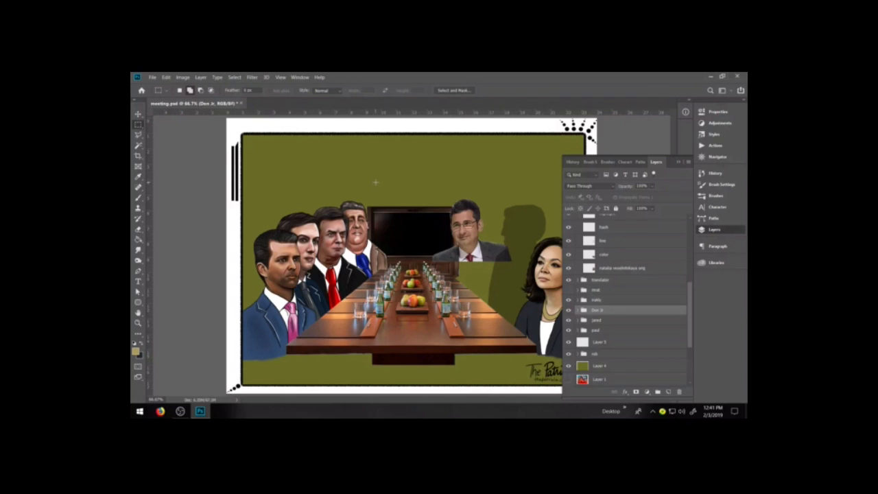
left_click(137, 113)
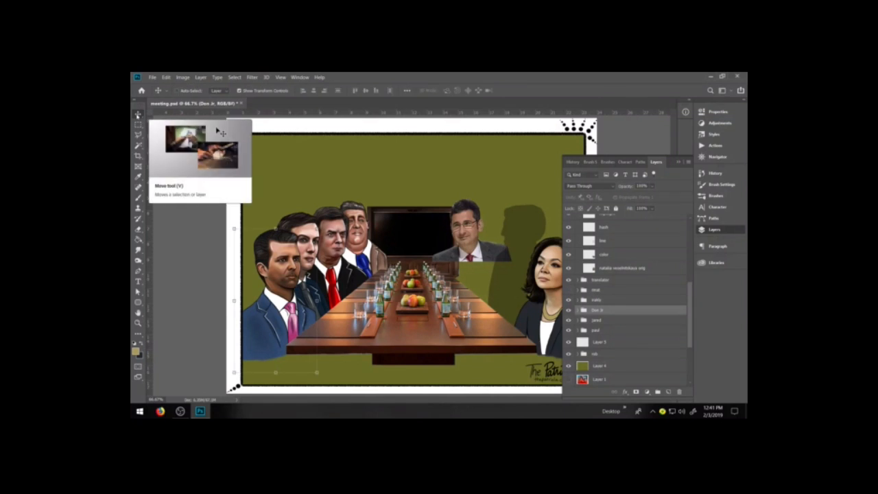
key("m")
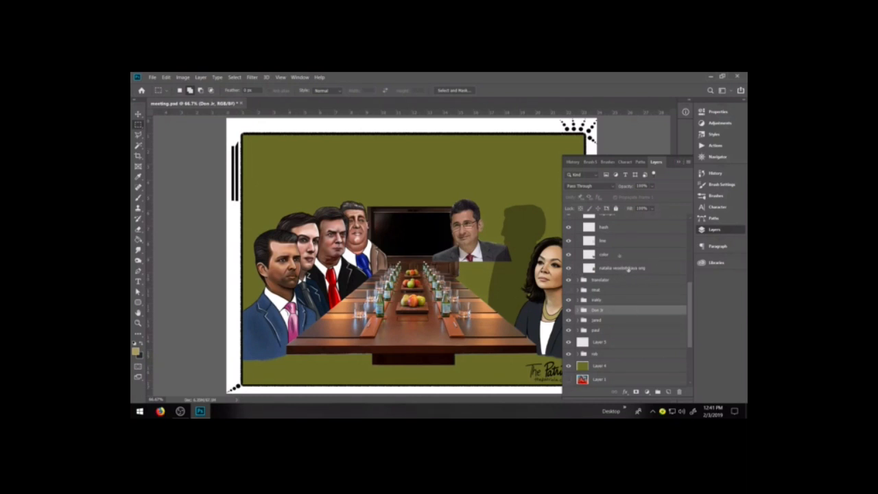
left_click(620, 255)
Create a new library named natalia
left_click(715, 229)
left_click(721, 262)
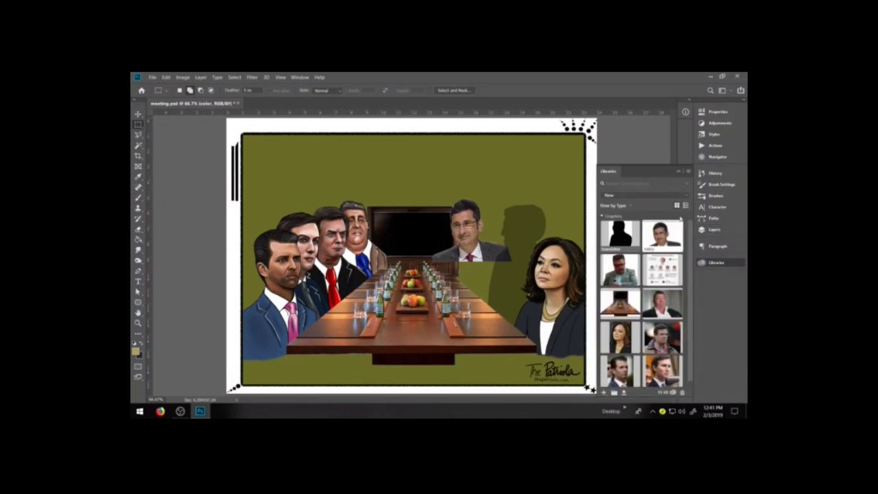
left_click(688, 172)
left_click(687, 178)
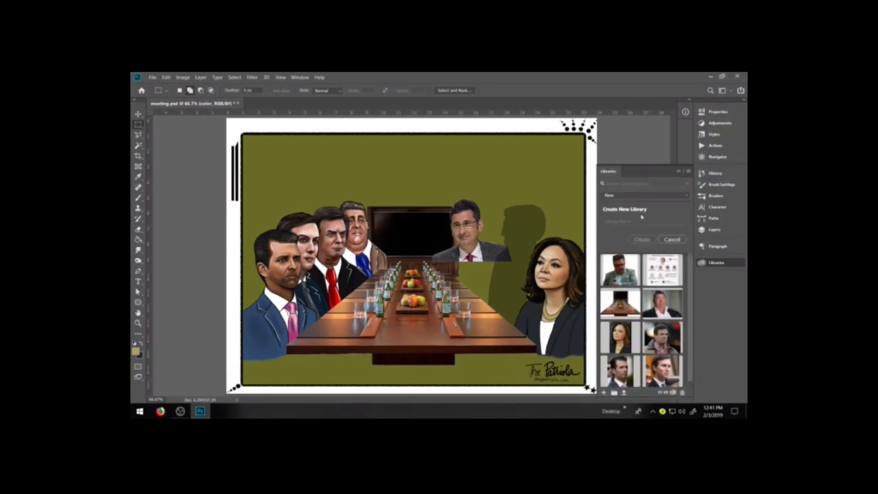
type("natalia")
left_click(642, 239)
Sample the skin tone from the woman's forehead and add it as a swatch to the natalia library under the default name
left_click(138, 323)
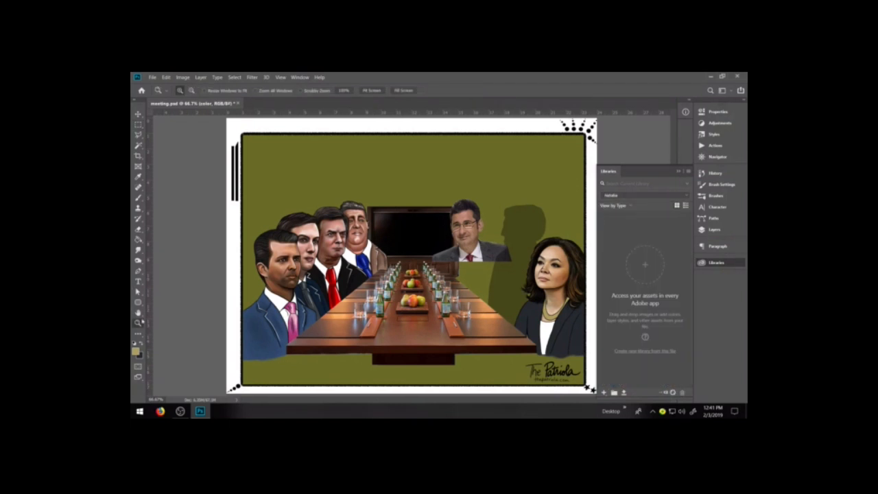
left_click_drag(486, 225, 600, 321)
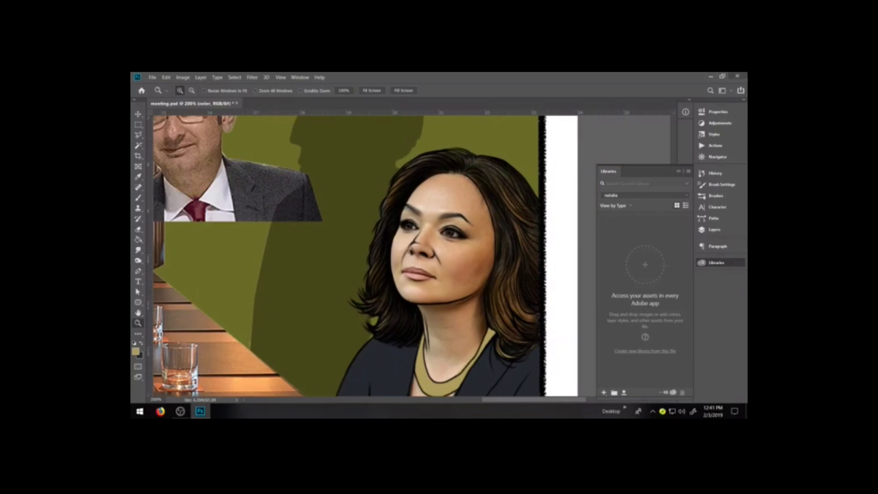
left_click(138, 176)
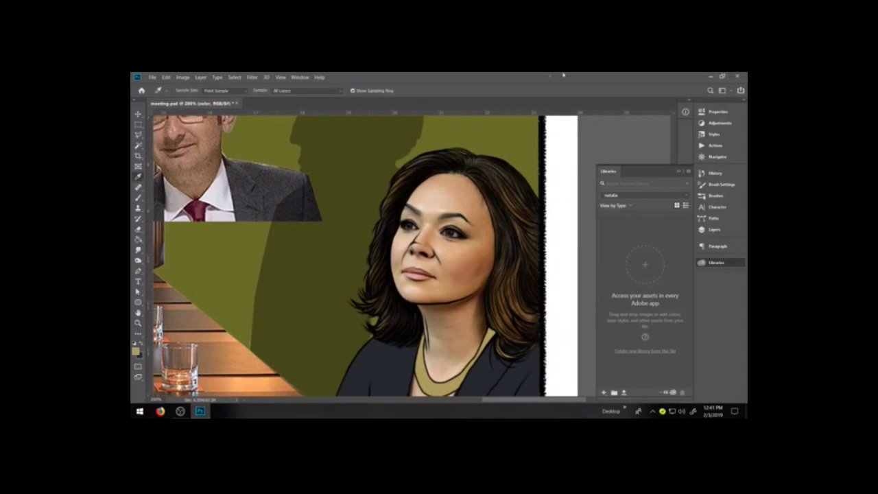
left_click(450, 189)
left_click(135, 351)
left_click(714, 291)
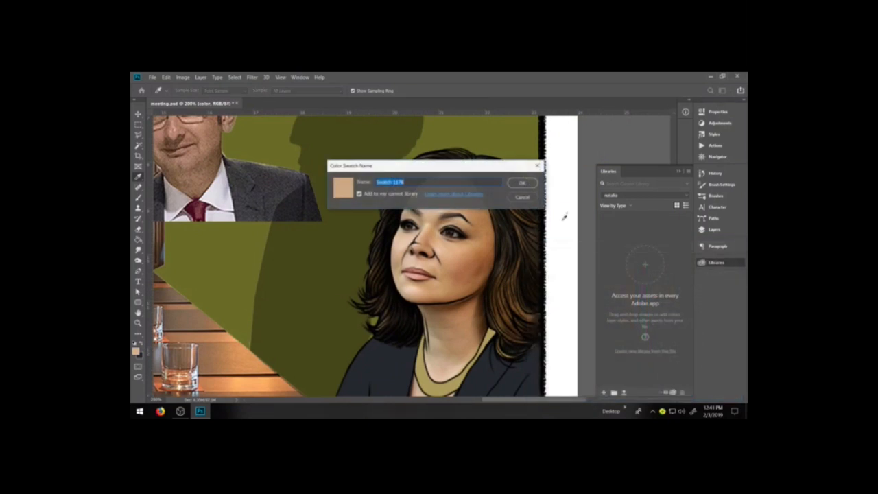
left_click(522, 183)
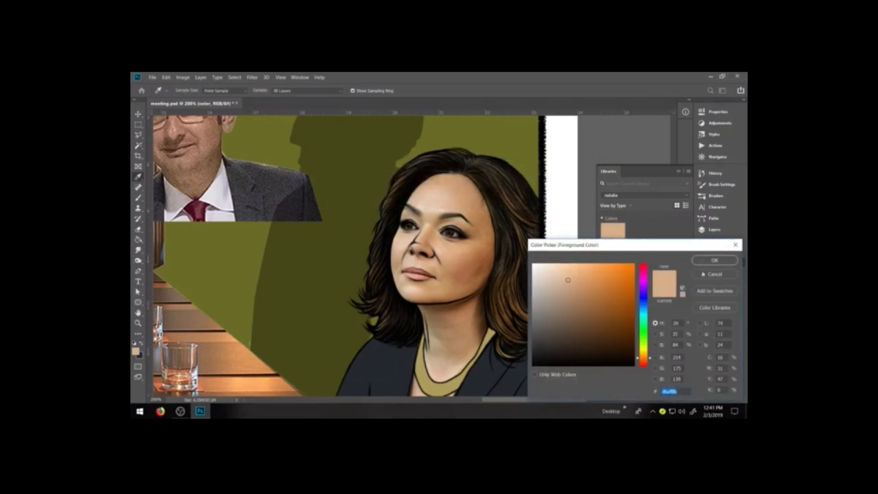
Choose a darker brown skin shade, RGB 173, 109, 55, and add it as a swatch to the natalia library
left_click(602, 297)
left_click(712, 293)
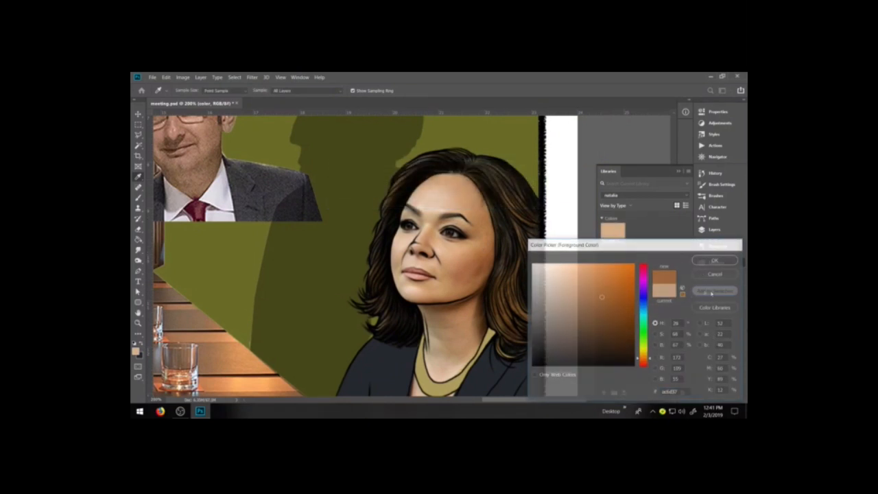
left_click(522, 182)
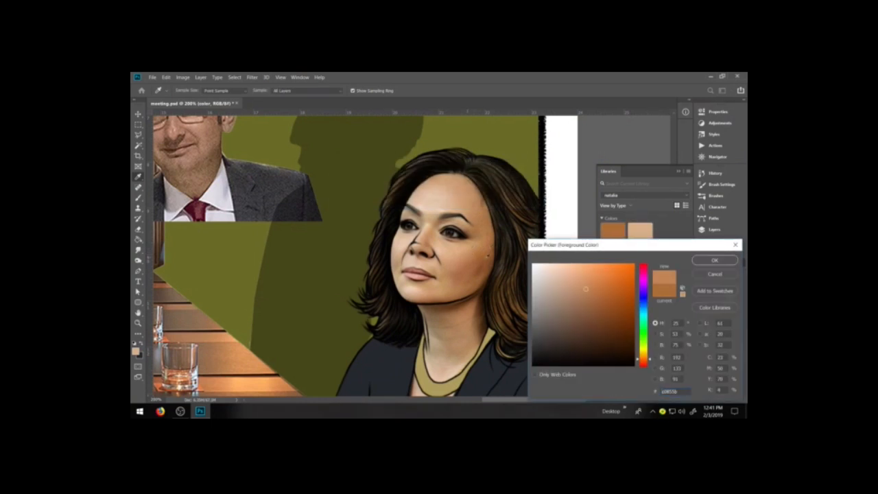
Add the skin shade RGB 192, 133, 95 and a tone sampled from the woman's cheek beside her mouth to the natalia library
left_click(715, 291)
left_click(522, 182)
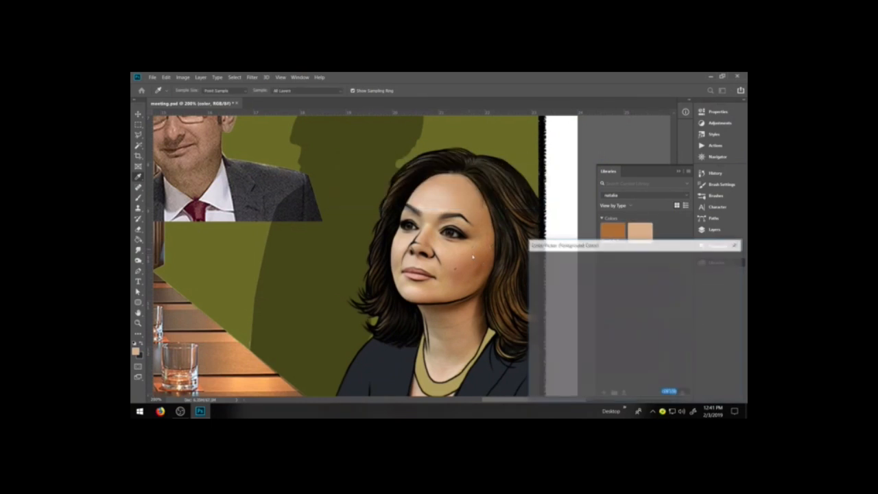
left_click(454, 275)
left_click(713, 292)
left_click(522, 183)
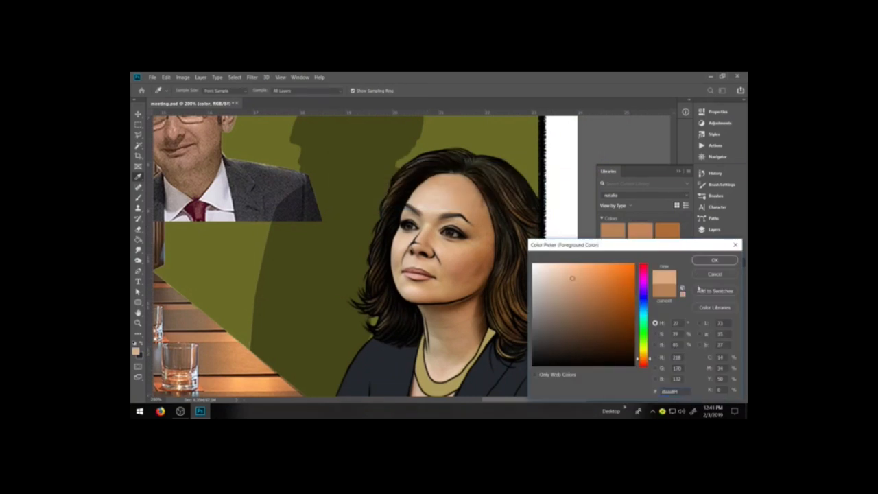
Save the skin tone RGB 218, 170, 132 and the forehead highlight RGB 226, 197, 167 as natalia library swatches under their default names
left_click(702, 291)
left_click(523, 184)
left_click(432, 194)
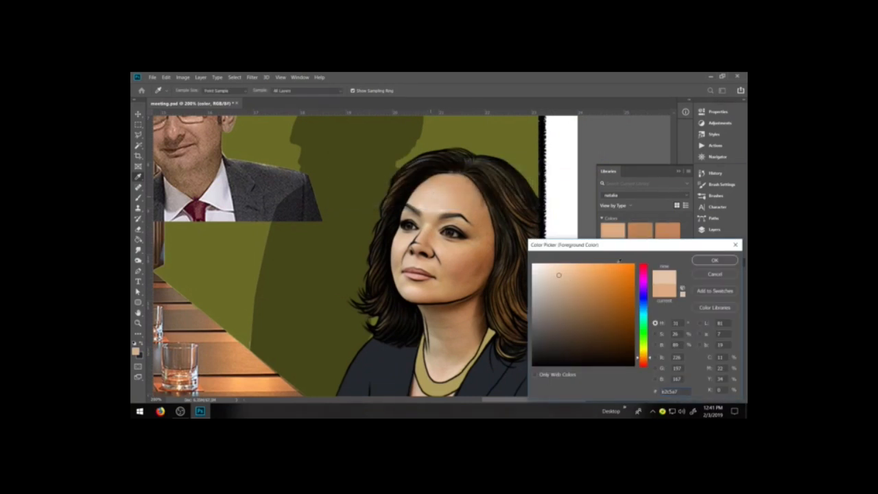
left_click(714, 290)
left_click(523, 182)
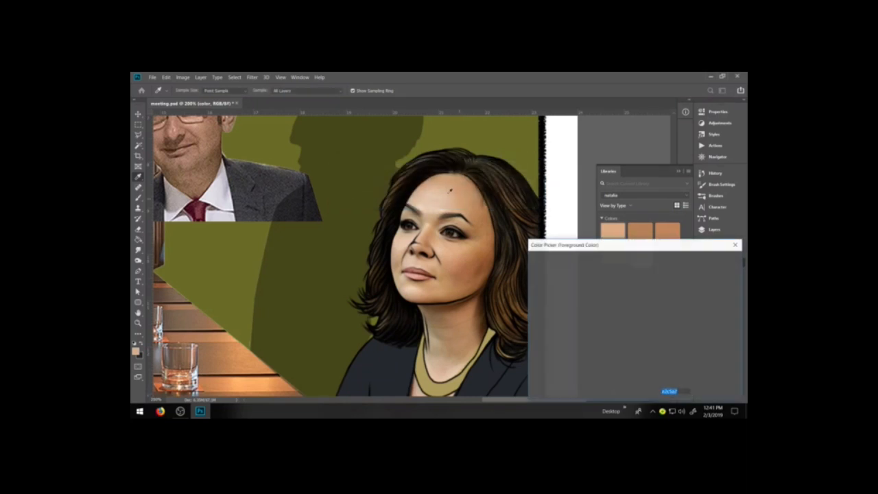
Sample the skin between the eyebrows and save it as a natalia library swatch, along with the light tone RGB 229, 201, 174
left_click(432, 220)
left_click(715, 290)
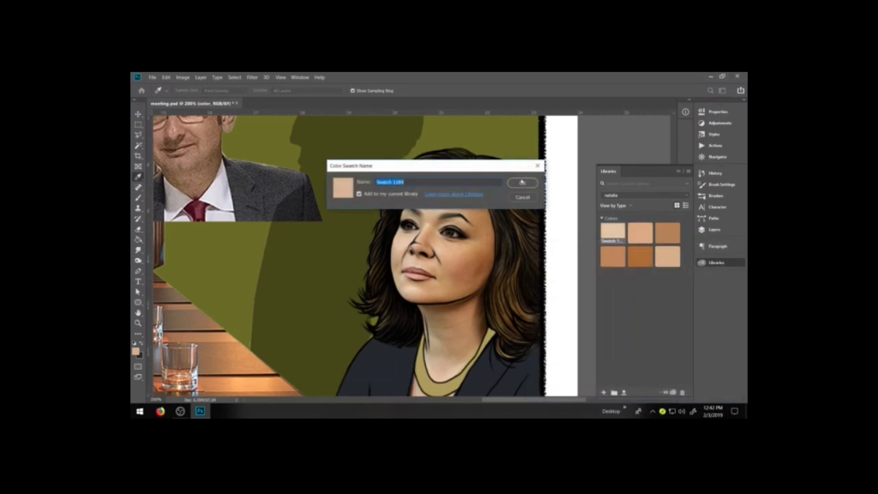
left_click(521, 182)
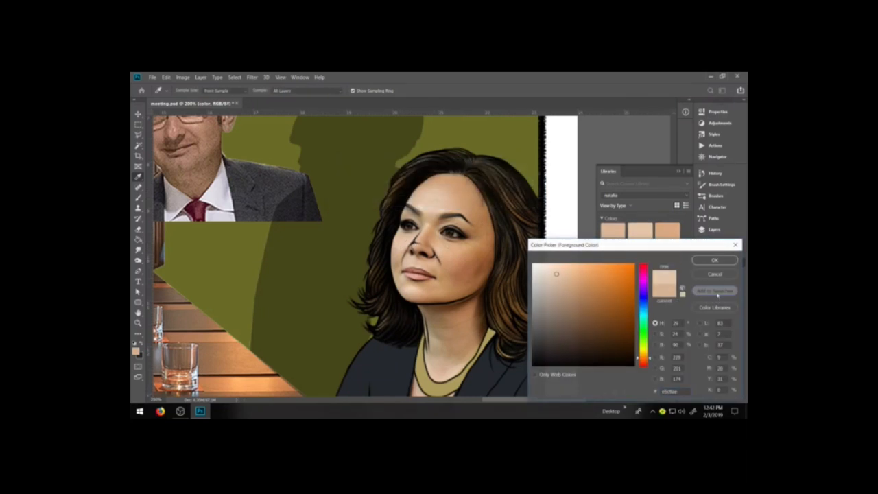
left_click(715, 291)
left_click(522, 182)
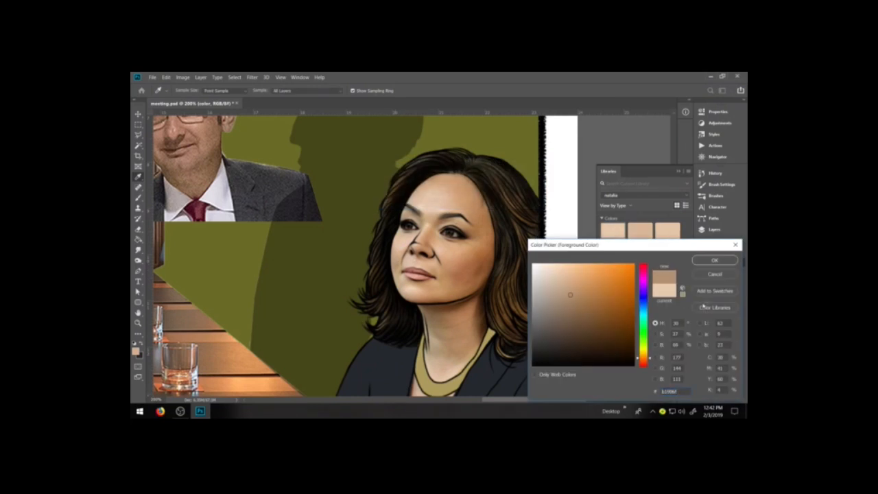
Add the muted skin shade RGB 177, 144, 111 and the lighter tan RGB 200, 162, 126 to the natalia library
left_click(713, 290)
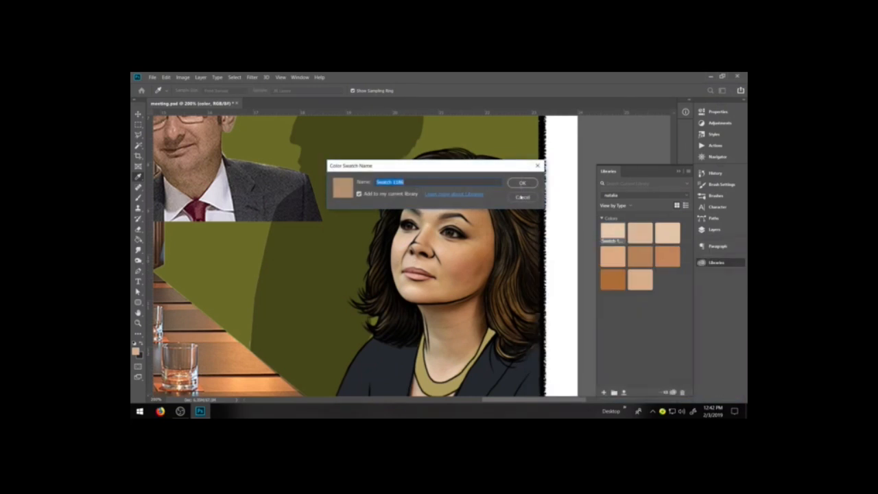
left_click(522, 182)
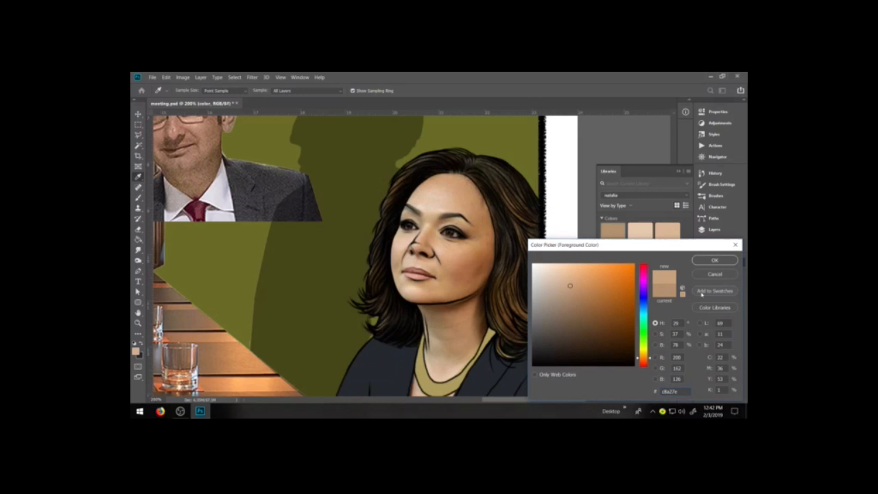
left_click(702, 294)
left_click(522, 182)
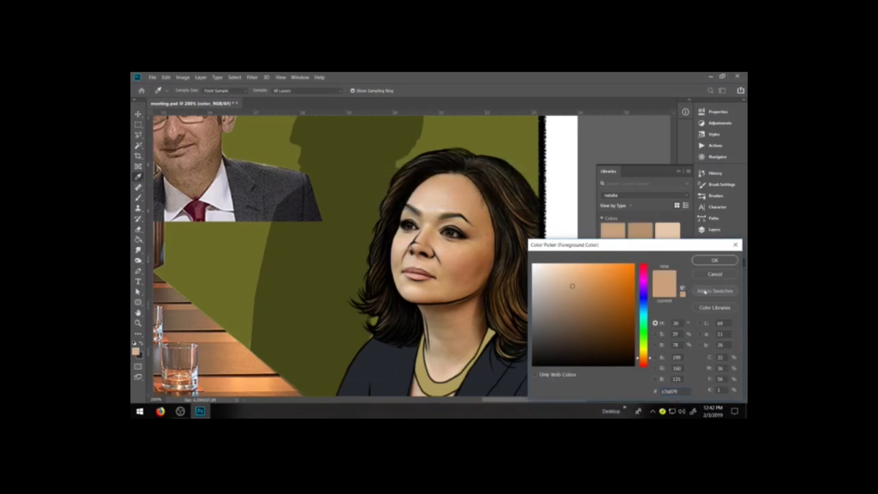
Add three more mid-range skin tones to the natalia library, including RGB 199, 160, 121 and RGB 186, 142, 108
left_click(705, 292)
left_click(522, 182)
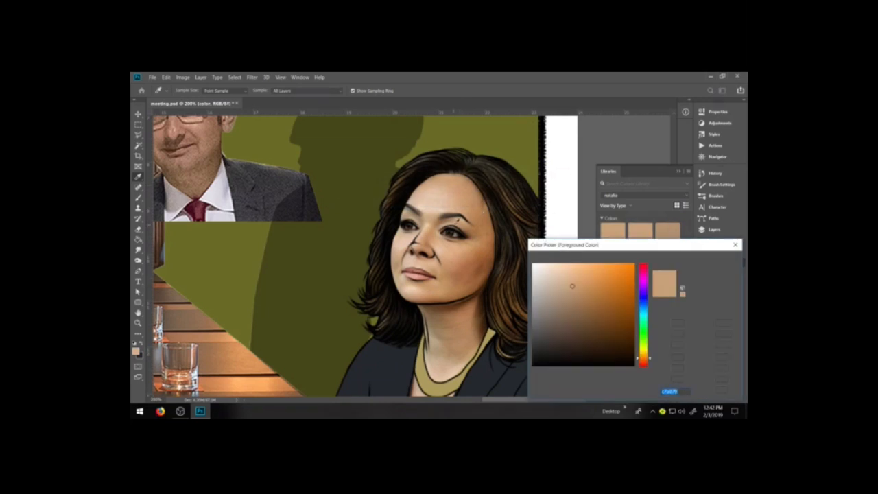
left_click(704, 292)
left_click(521, 182)
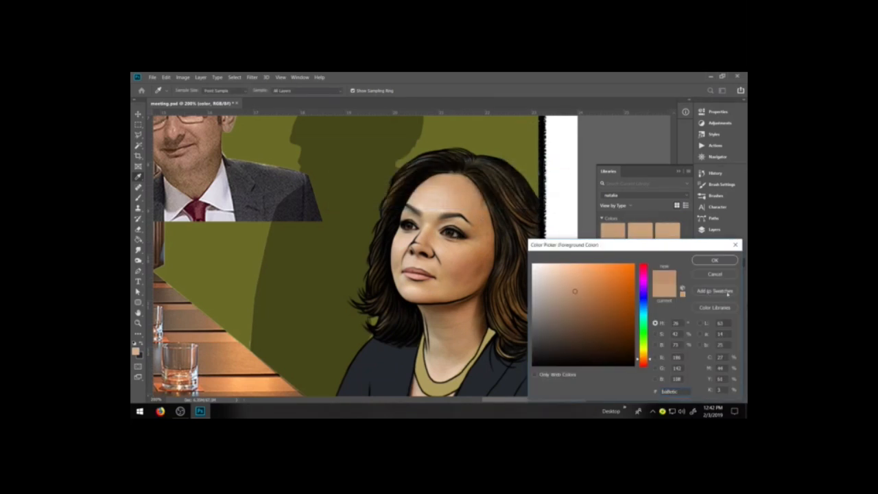
left_click(728, 294)
left_click(522, 182)
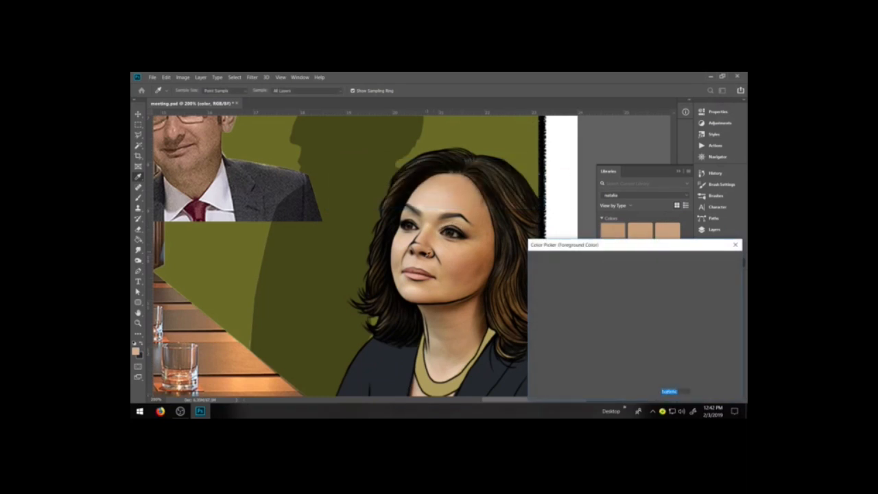
Save a reddish-brown facial tone and a darker brown picked from the color field as swatches in the natalia library
left_click(707, 291)
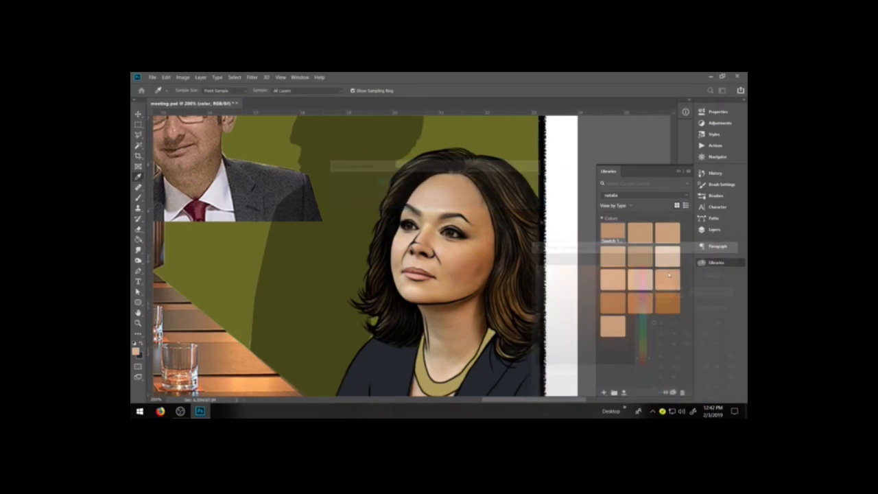
left_click(522, 183)
left_click(601, 313)
left_click(702, 292)
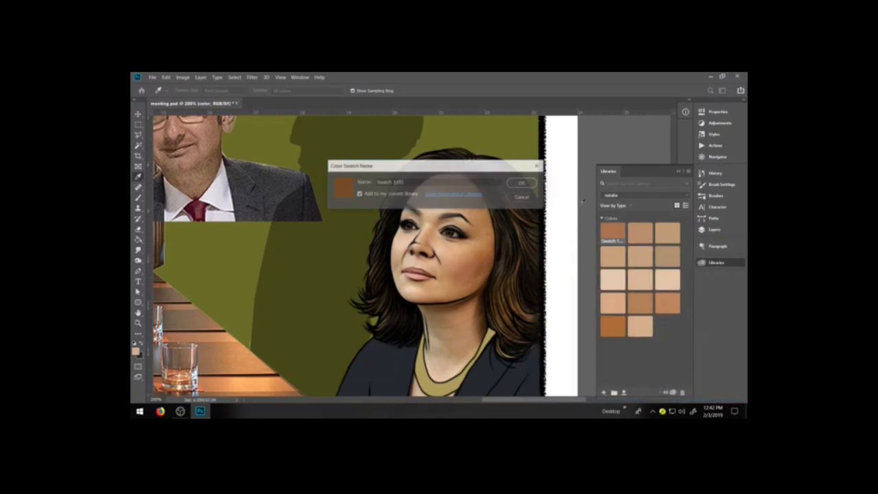
left_click(521, 182)
Choose two more dark browns from the color field, the deepest RGB 86, 49, 21, and add both to the natalia library
left_click(600, 308)
left_click(719, 293)
left_click(527, 183)
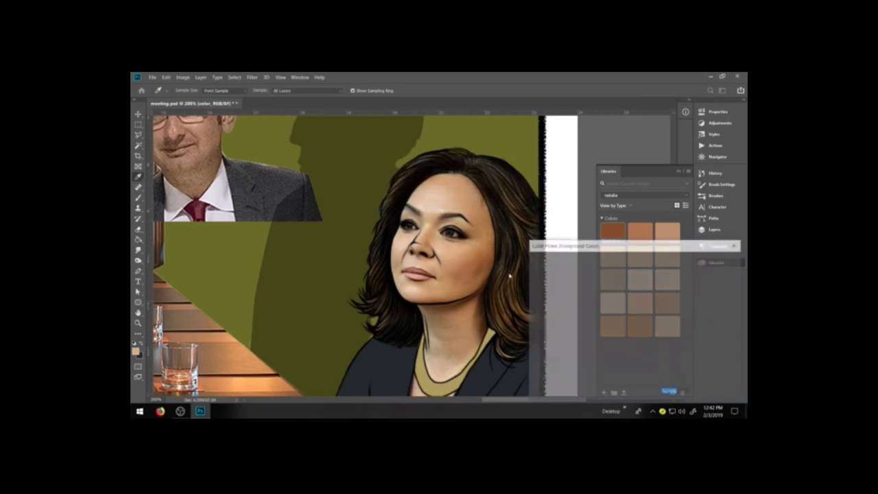
left_click(610, 331)
left_click(717, 291)
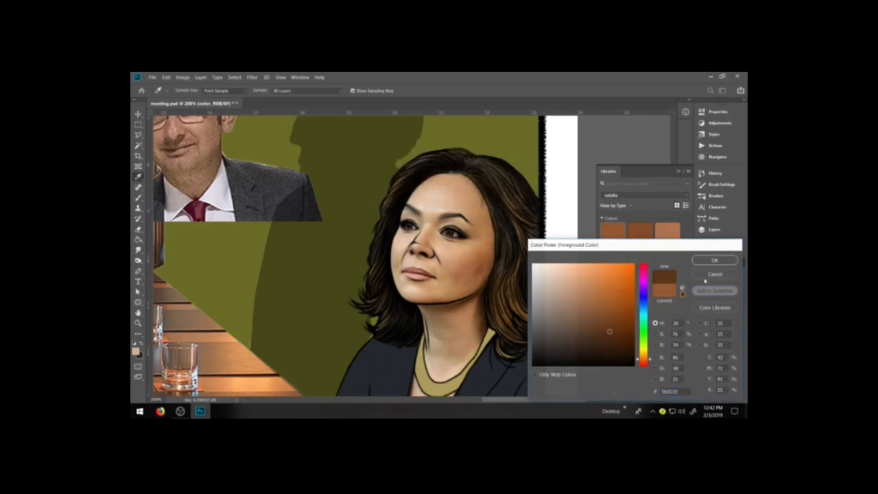
left_click(526, 184)
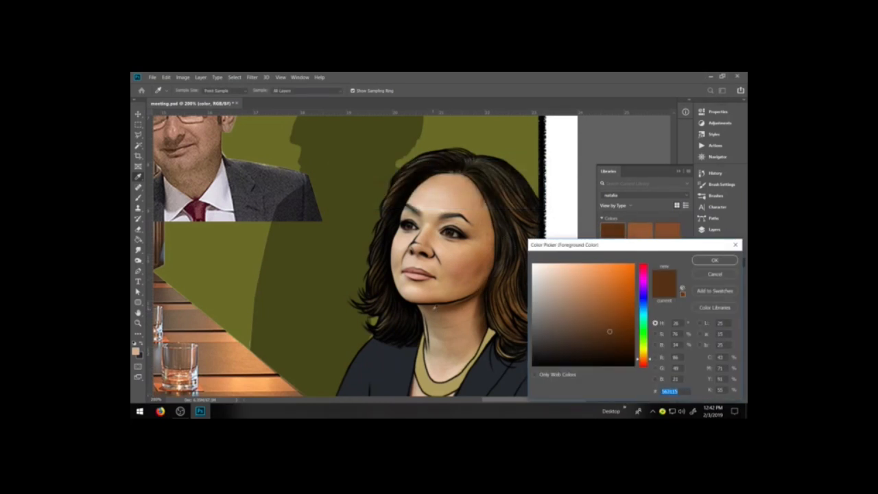
Add a muted dark brown and a tan sampled from the portrait's skin shading as swatches in the natalia library
left_click(717, 292)
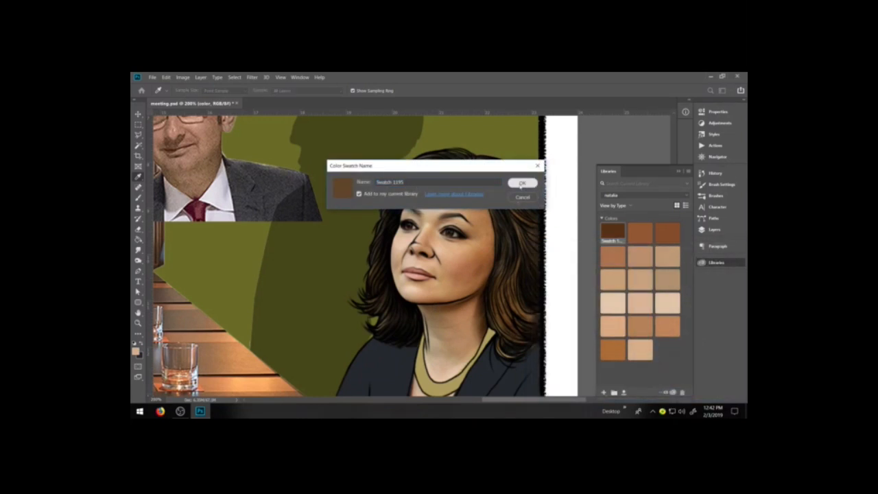
left_click(523, 184)
left_click(717, 292)
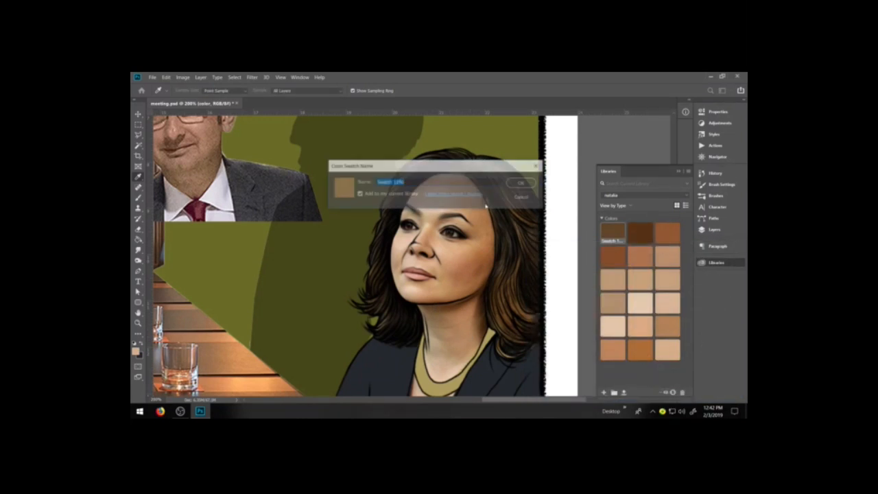
left_click(521, 184)
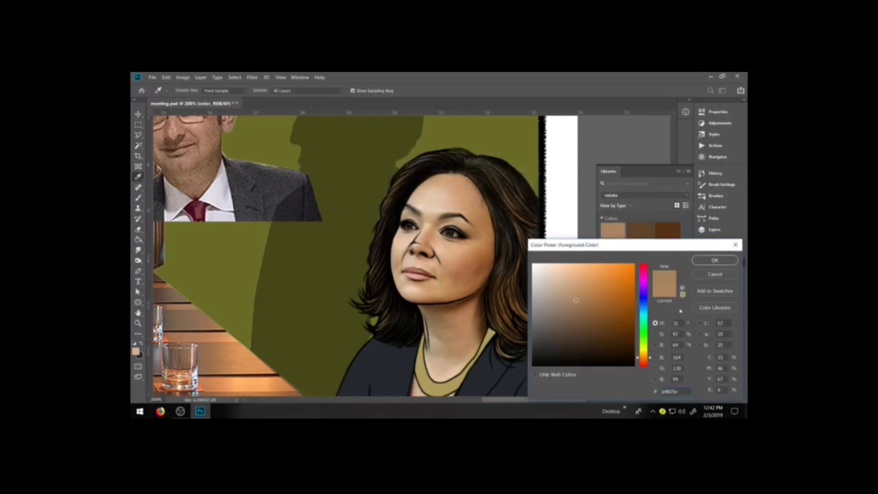
Add the tan RGB 164, 130, 94 and the neckline skin tone RGB 209, 169, 139 to the natalia library, and close the Color Picker
left_click(717, 292)
left_click(509, 199)
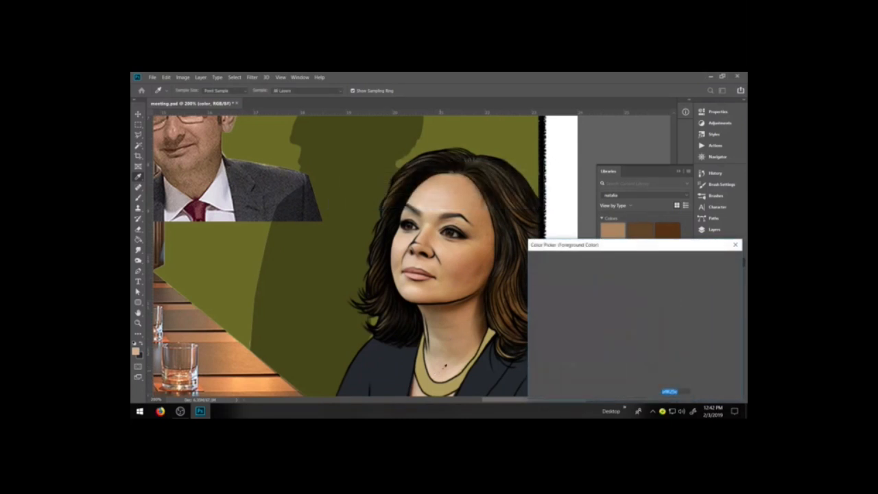
left_click(703, 297)
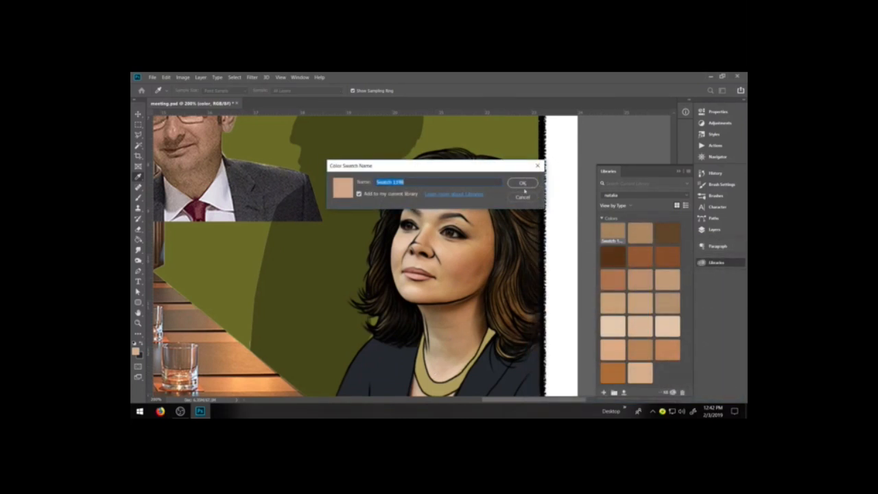
left_click(522, 180)
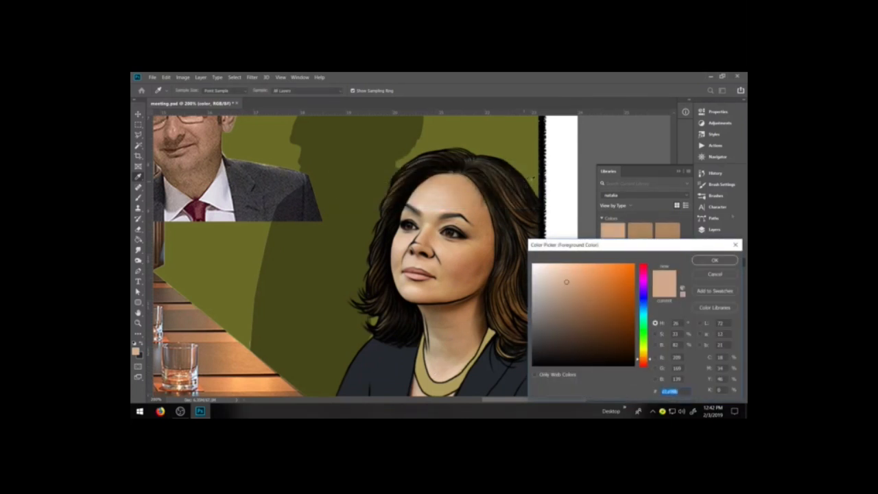
left_click(715, 274)
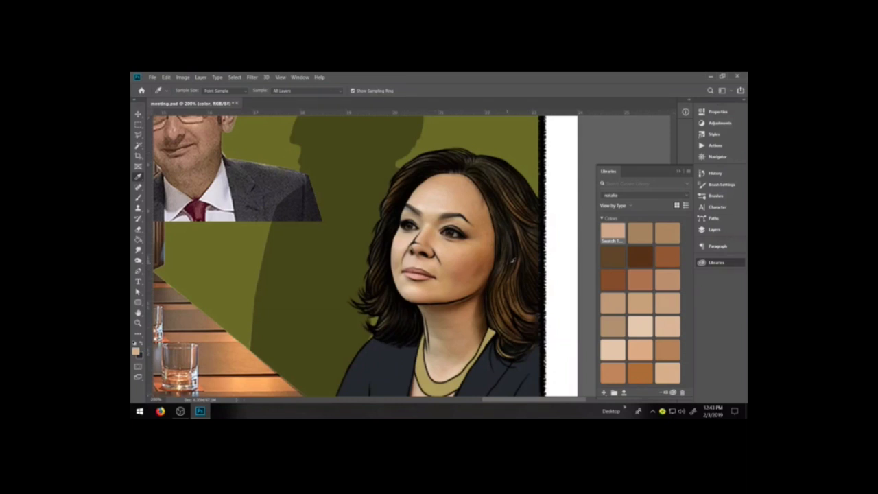
Sample the golden brown RGB 101, 68, 26 from the lower curls of the woman's hair and add it to the natalia library
left_click(522, 307)
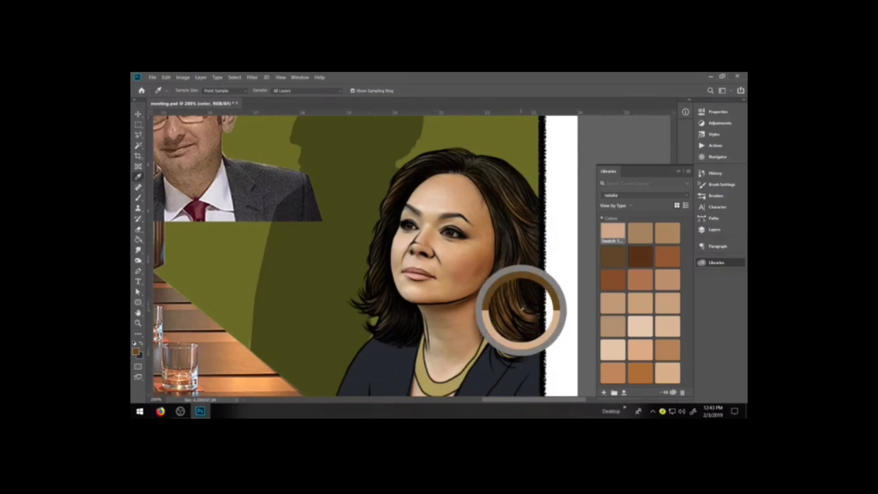
key("b")
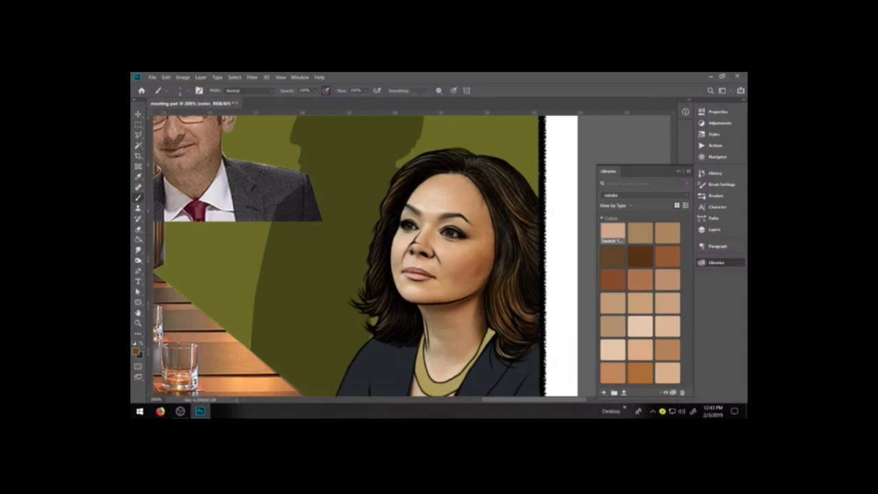
left_click(136, 351)
left_click(715, 291)
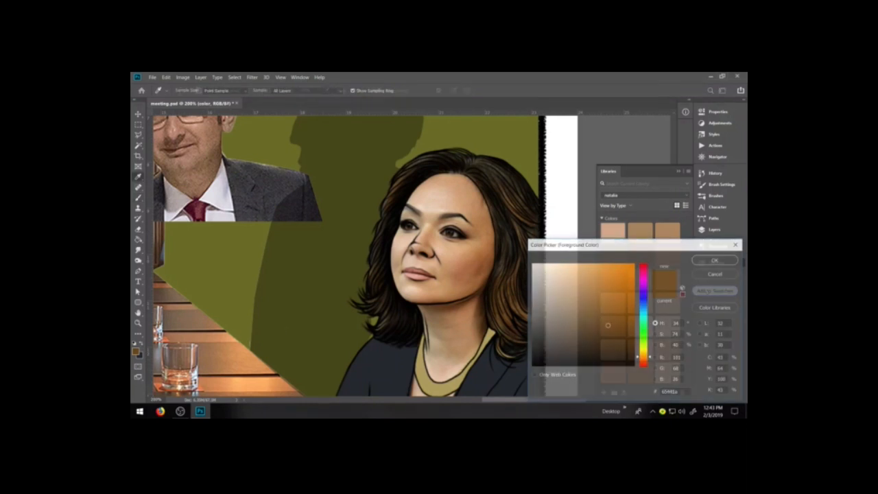
key("Return")
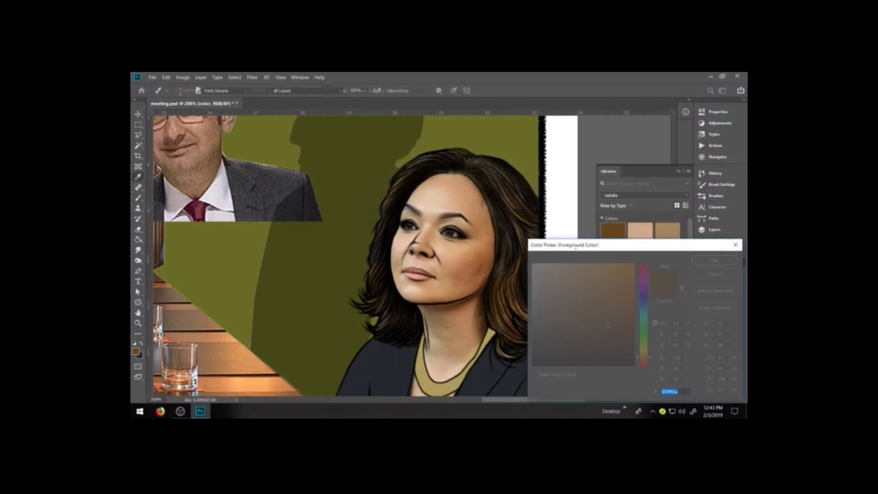
Sample two dark hair browns, RGB 50, 37, 24 and RGB 55, 37, 20, add both to the natalia library, and close the Color Picker
left_click(505, 259)
left_click(715, 291)
key("Return")
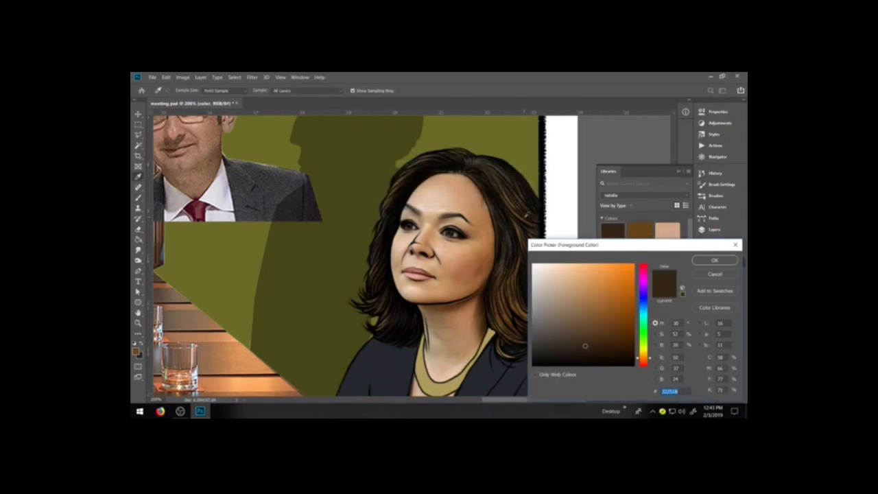
left_click(715, 291)
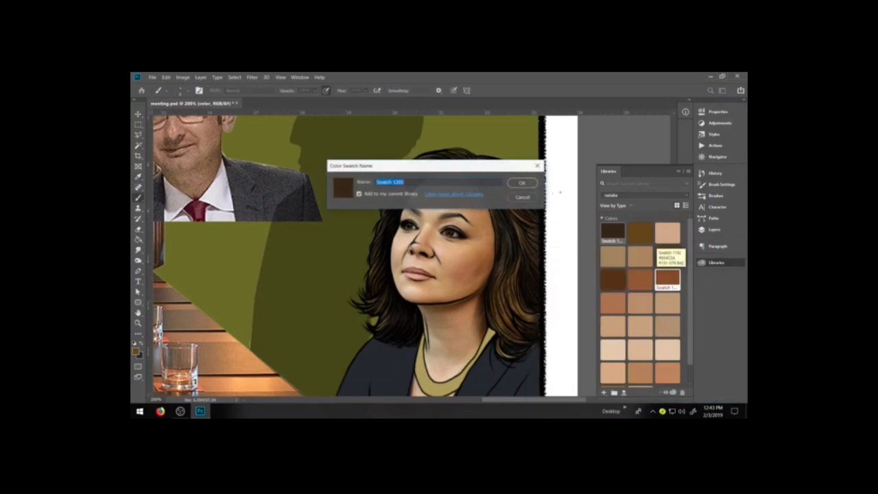
key("Return")
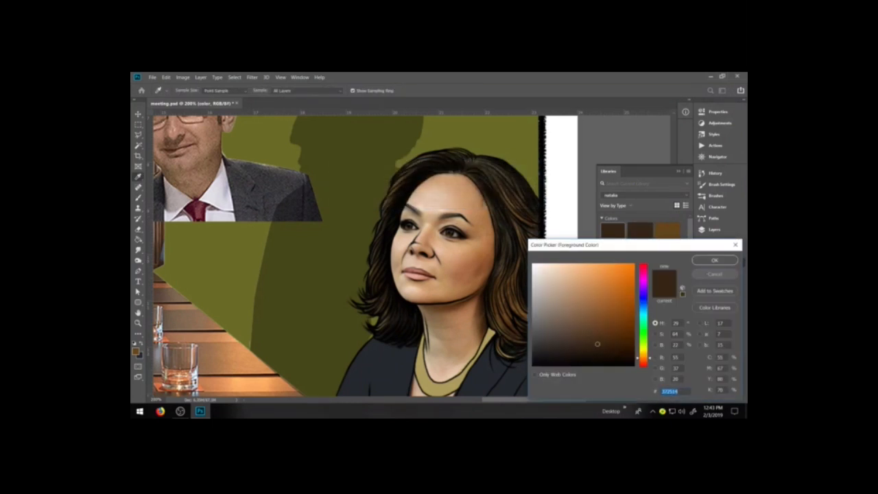
left_click(708, 274)
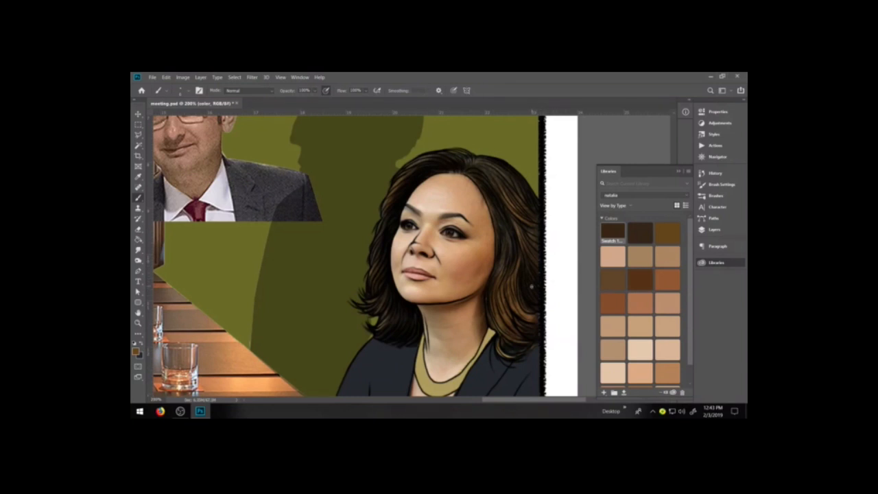
left_click(714, 229)
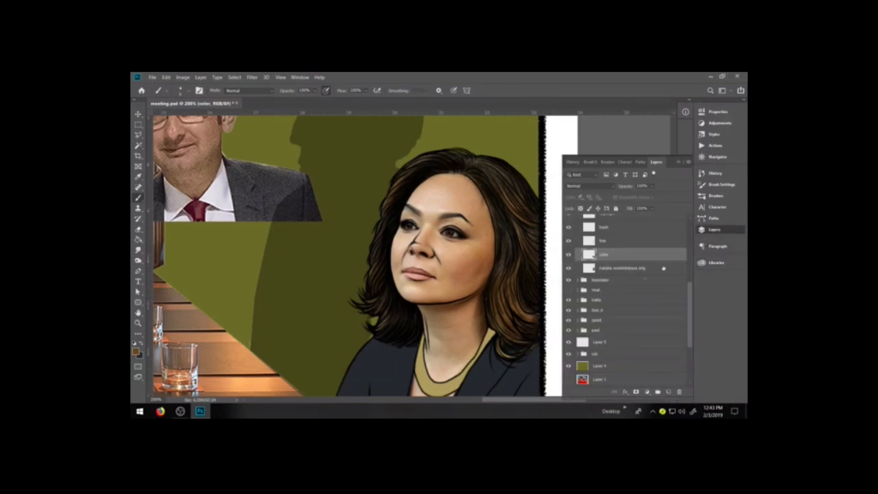
left_click(714, 229)
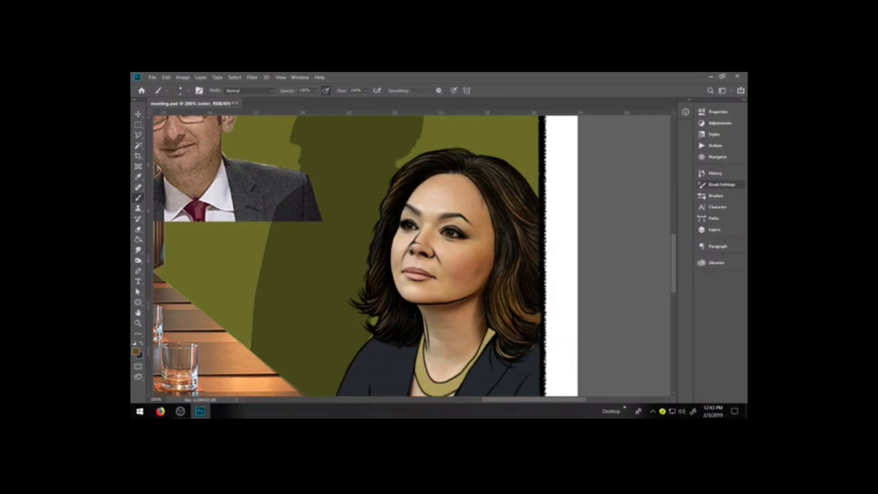
Set the brush hardness to 0% and paint brown between the hair strands on the color layer
left_click(717, 185)
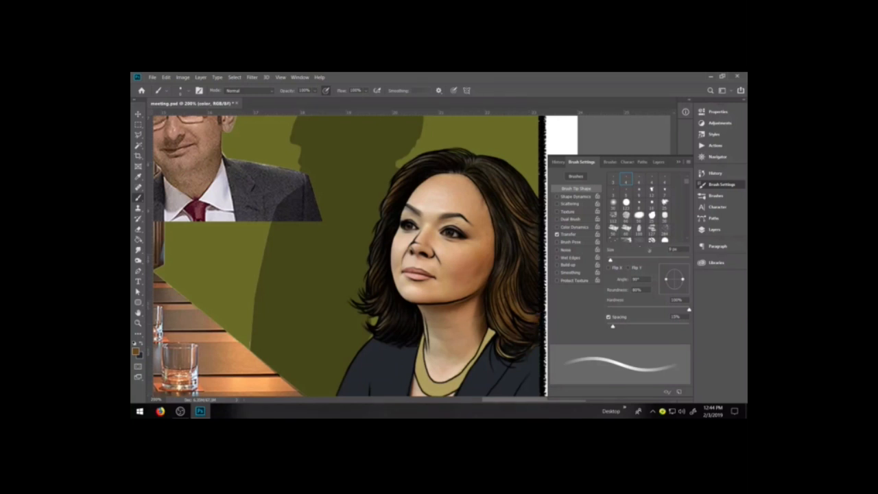
left_click_drag(616, 308, 605, 308)
left_click_drag(518, 297, 481, 300)
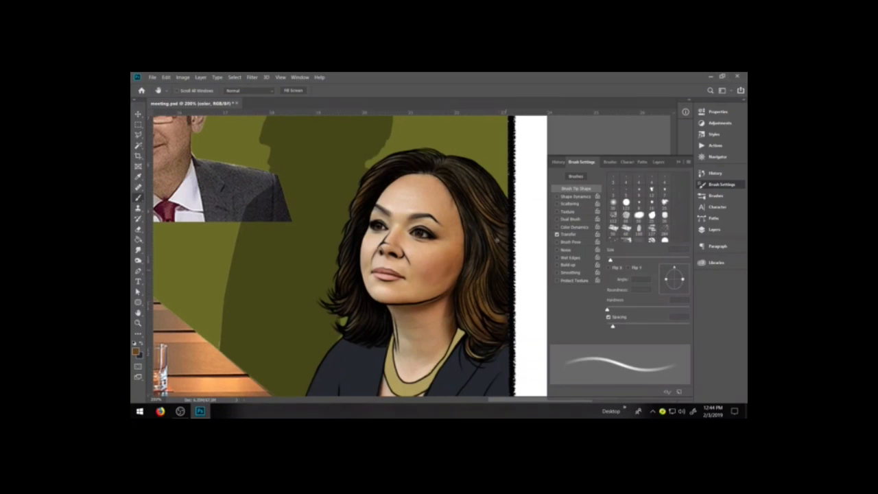
mouse_move(497, 217)
left_mouse_down()
mouse_move(506, 273)
mouse_move(511, 253)
left_mouse_up()
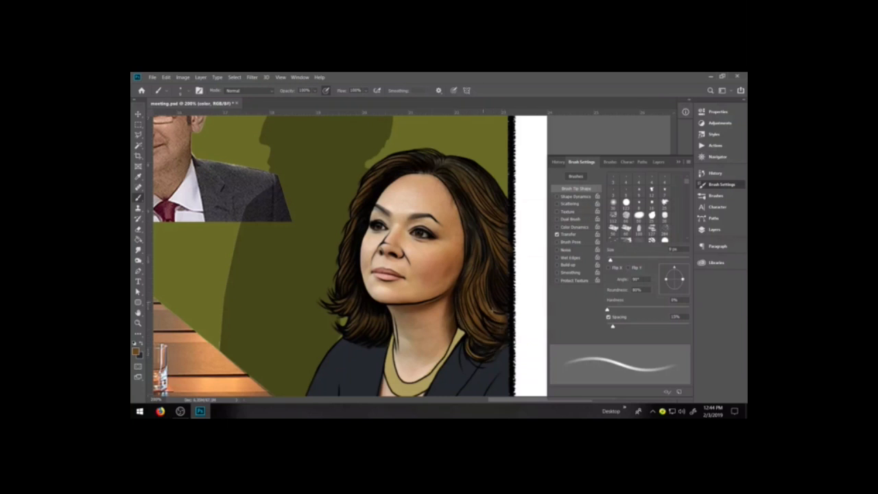
Touch up the color layer around the lower curls by the jacket and neck, using sampled jacket and hair tones
key("e")
left_click(713, 229)
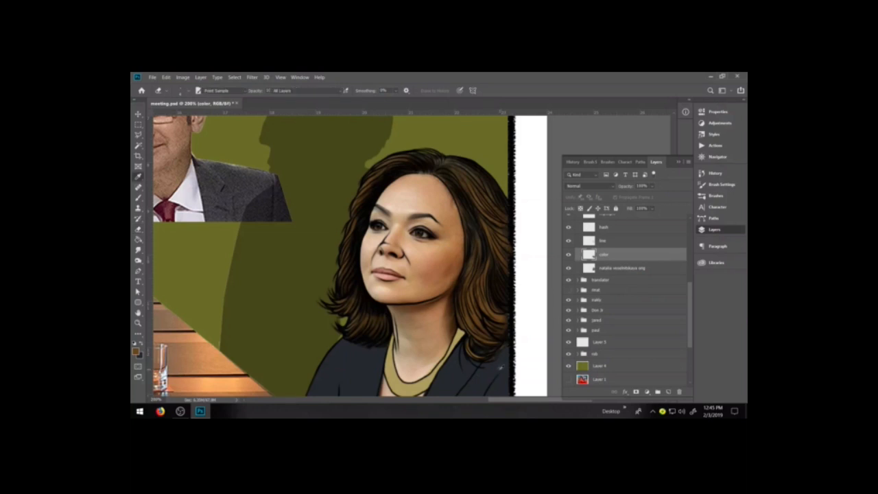
key("b")
key("ctrl+plus")
key("ctrl+plus")
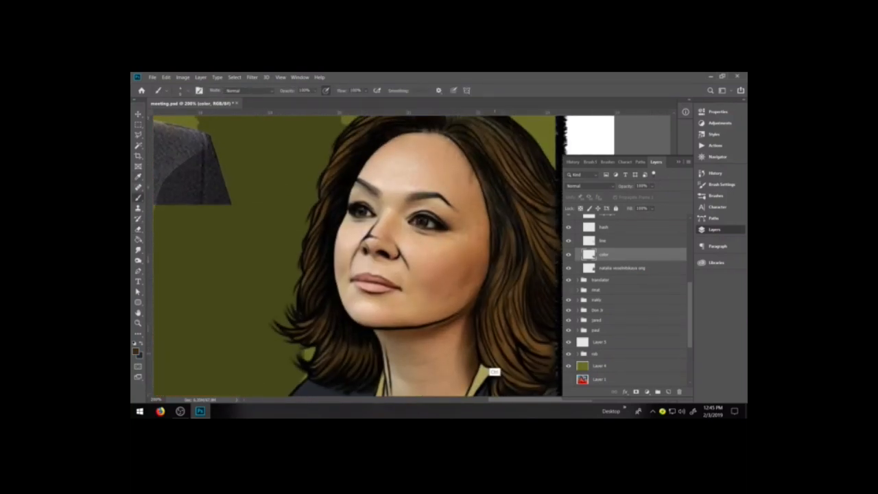
key("space")
mouse_move(552, 387)
left_mouse_down()
mouse_move(484, 317)
mouse_move(487, 276)
left_mouse_up()
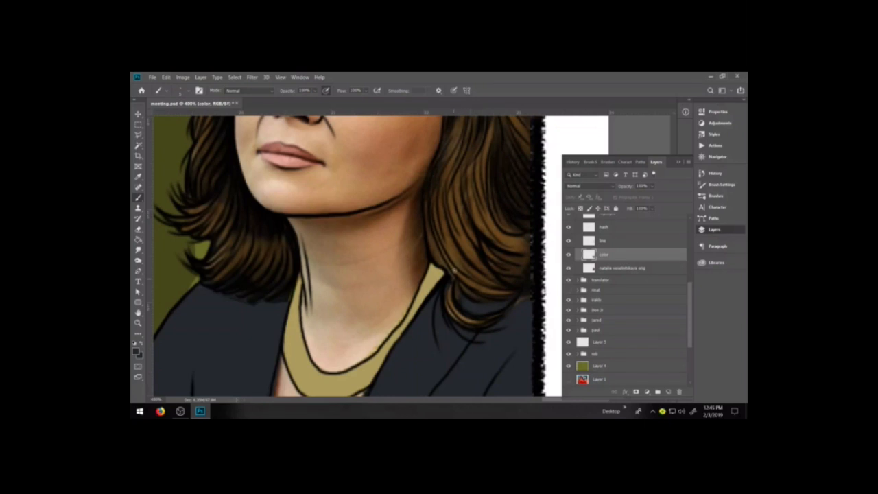
key("i")
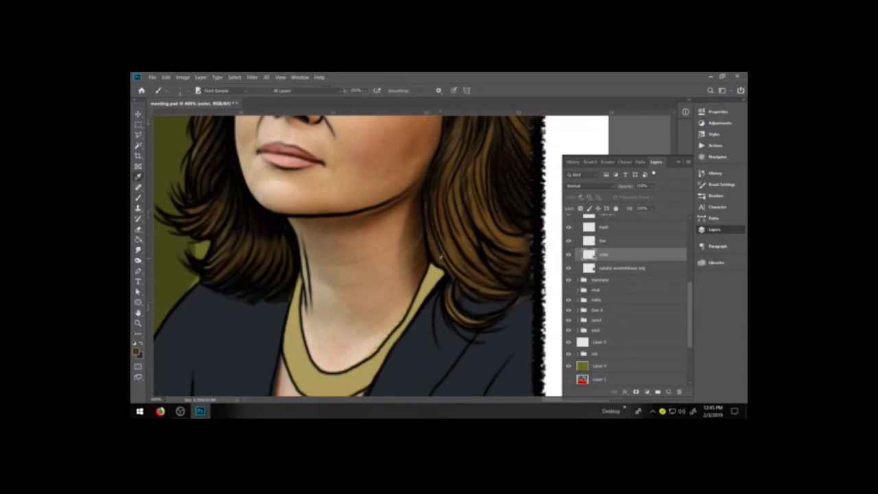
key("b")
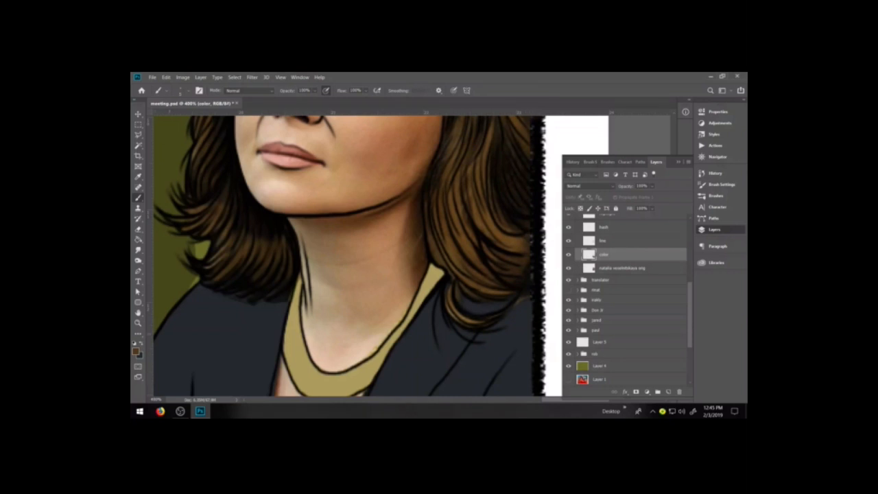
Sample the jacket's navy and, with a smaller brush, paint along the hair's lower edge at the shoulder on the color layer
key("d")
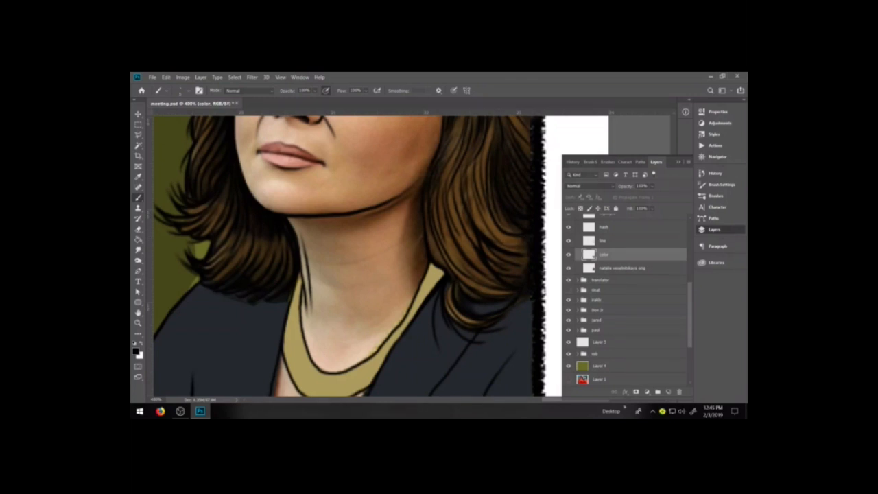
left_click(597, 240)
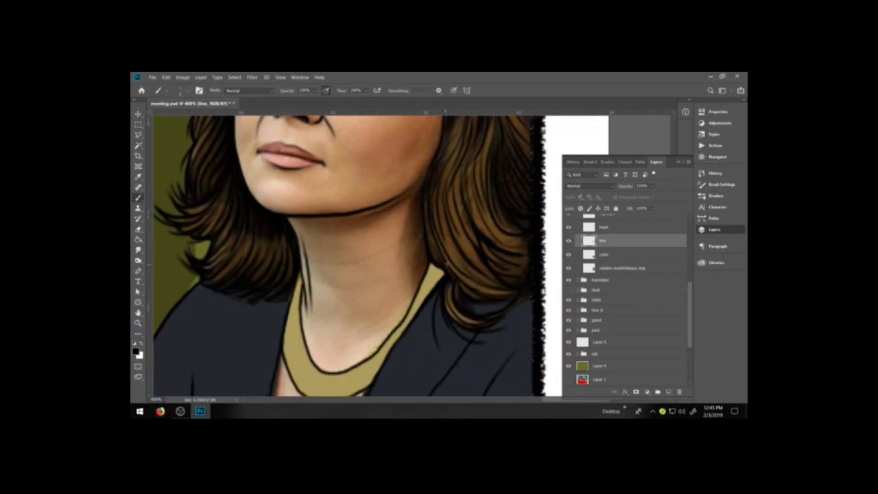
left_click(603, 255)
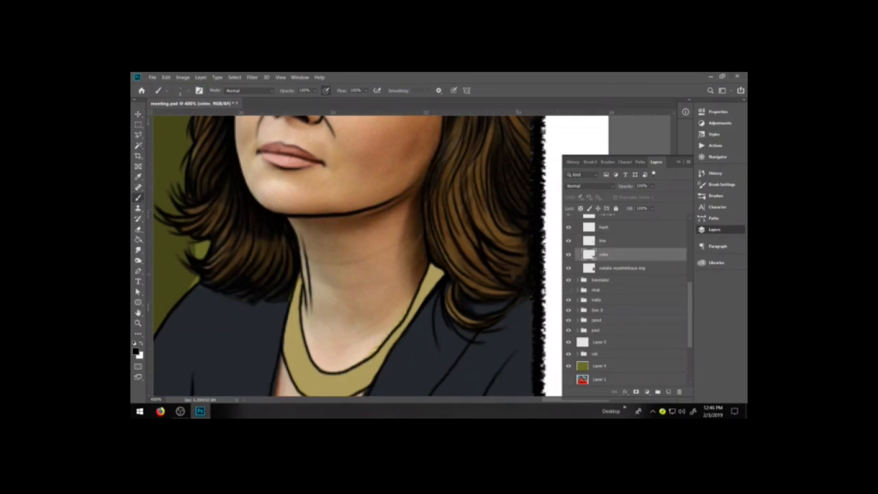
key("ctrl+minus")
key("ctrl+minus")
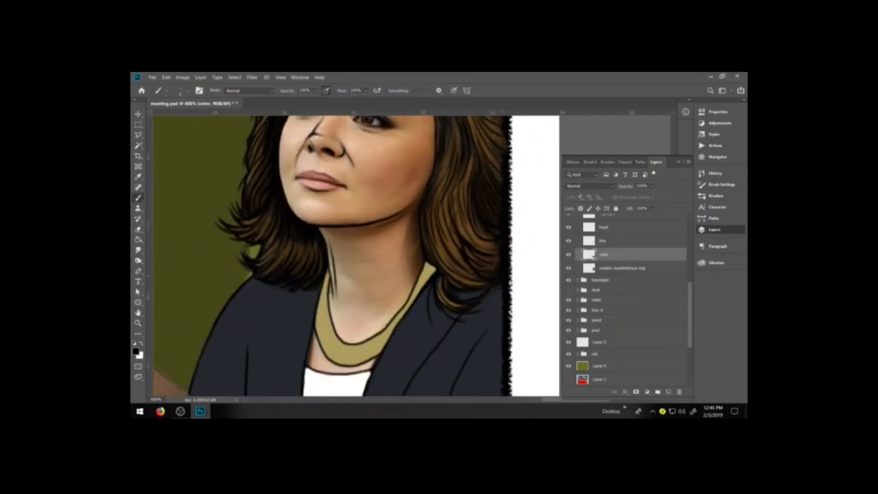
key("z")
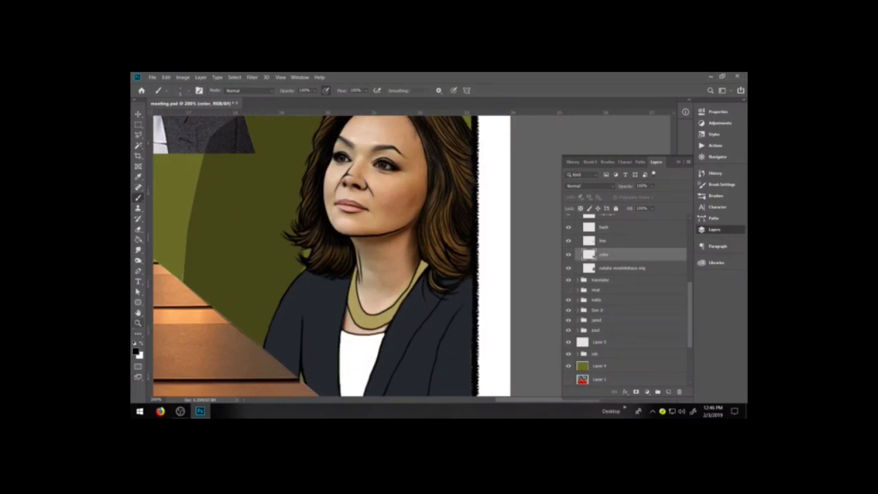
left_click_drag(353, 284, 370, 297)
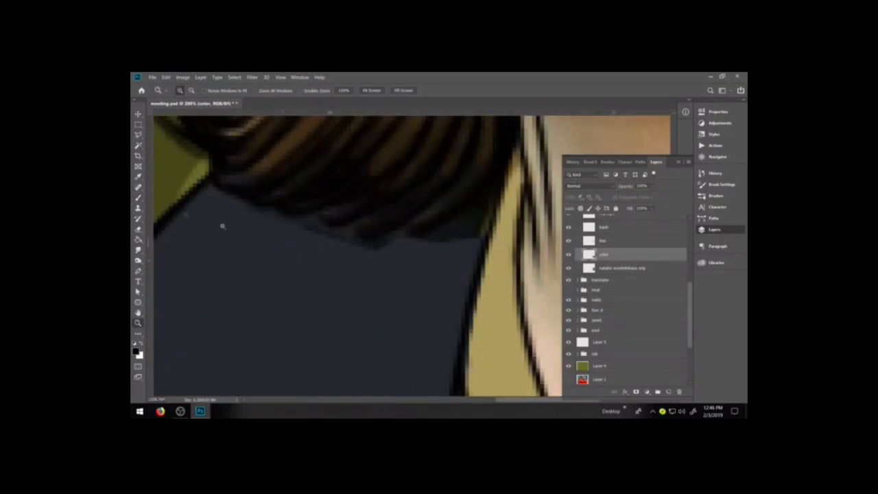
key("b")
left_click(367, 302, "alt")
key("bracketleft")
key("bracketleft")
mouse_move(345, 236)
left_mouse_down()
mouse_move(333, 239)
mouse_move(352, 248)
left_mouse_up()
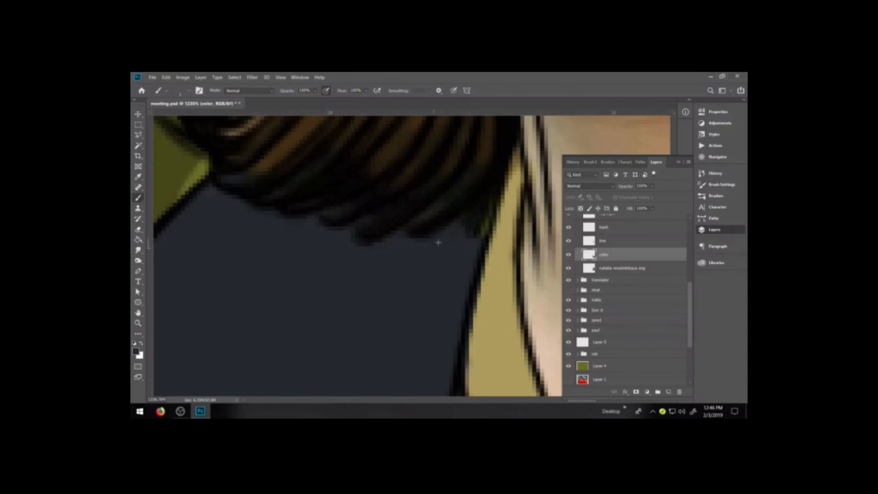
Review the woman's portrait within the wider meeting table composition
key("ctrl+minus")
key("ctrl+minus")
key("ctrl+minus")
key("ctrl+minus")
key("ctrl+minus")
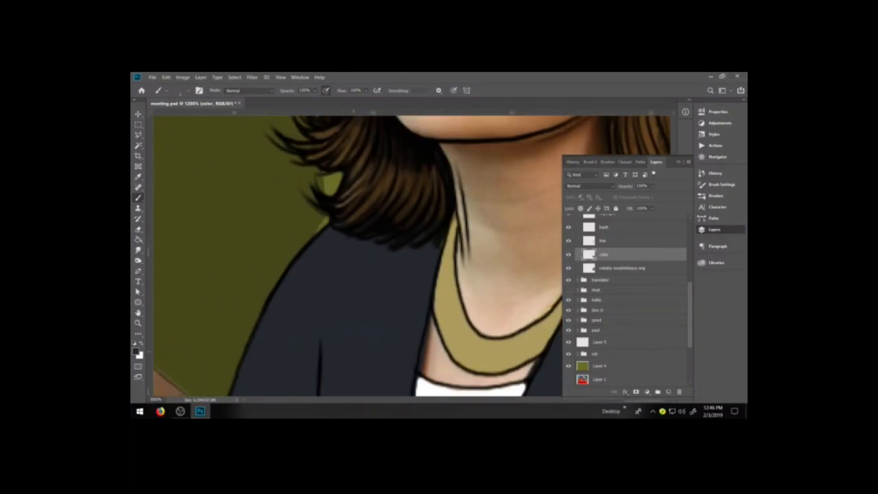
key("ctrl+minus")
key("ctrl+minus")
key("ctrl+minus")
key("ctrl+minus")
key("ctrl+minus")
key("ctrl+minus")
key("ctrl+minus")
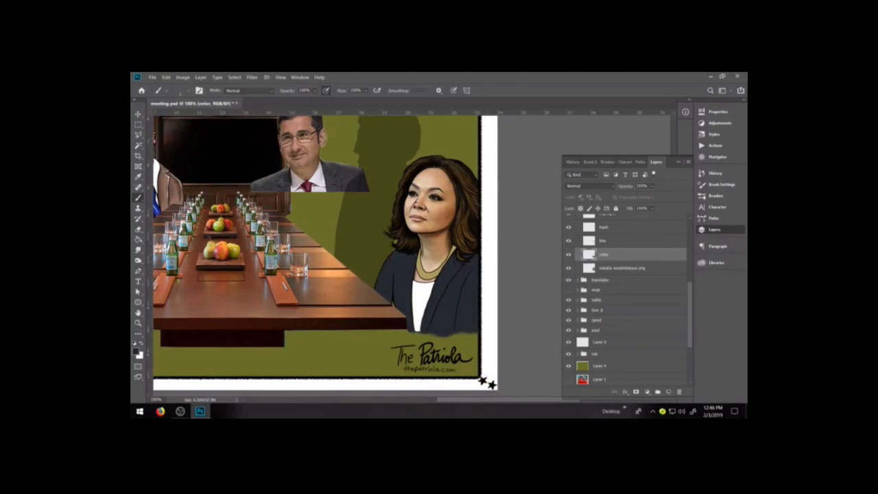
Shade the woman's hair on the color layer with the first dark brown swatch from the natalia library
key("z")
left_click(466, 187)
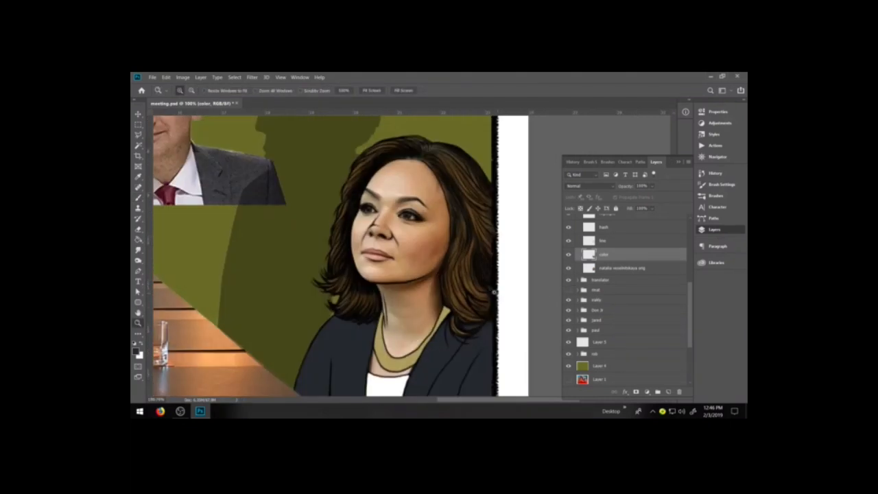
key("b")
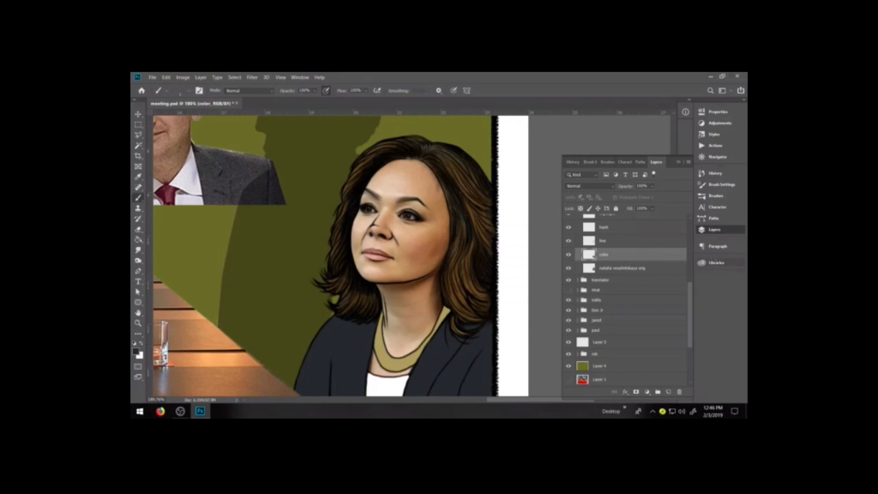
left_click(702, 263)
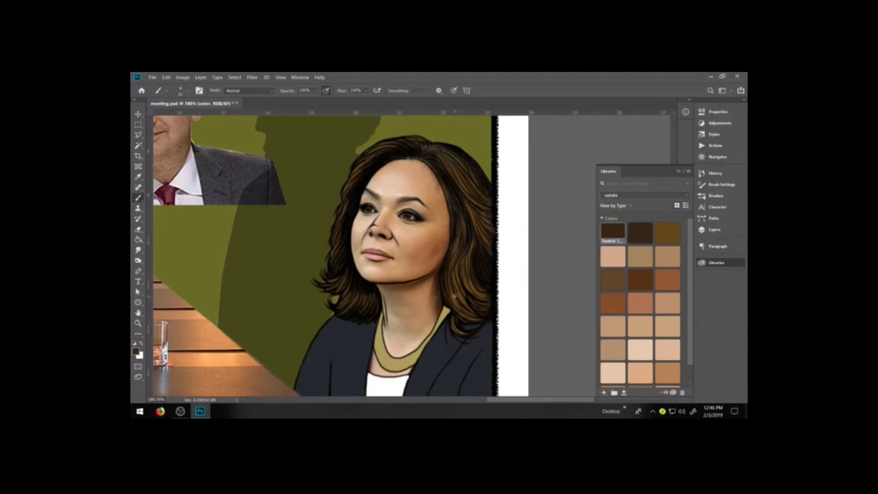
left_click(719, 184)
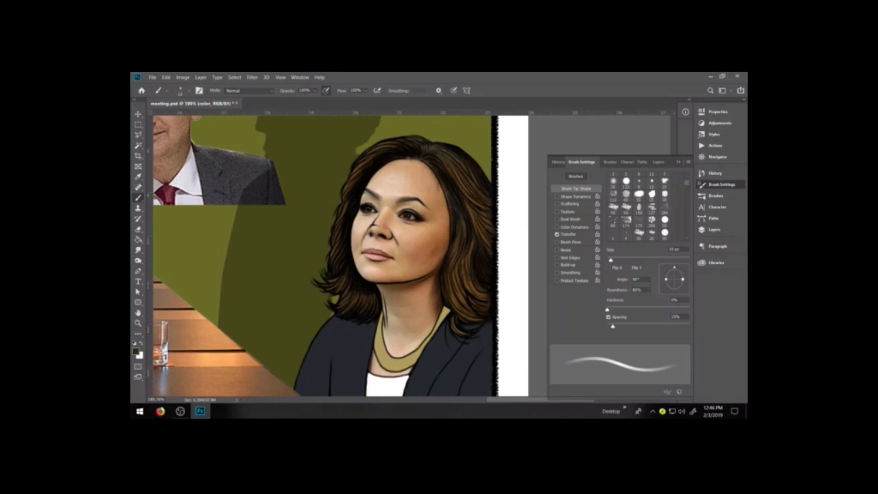
left_click(714, 229)
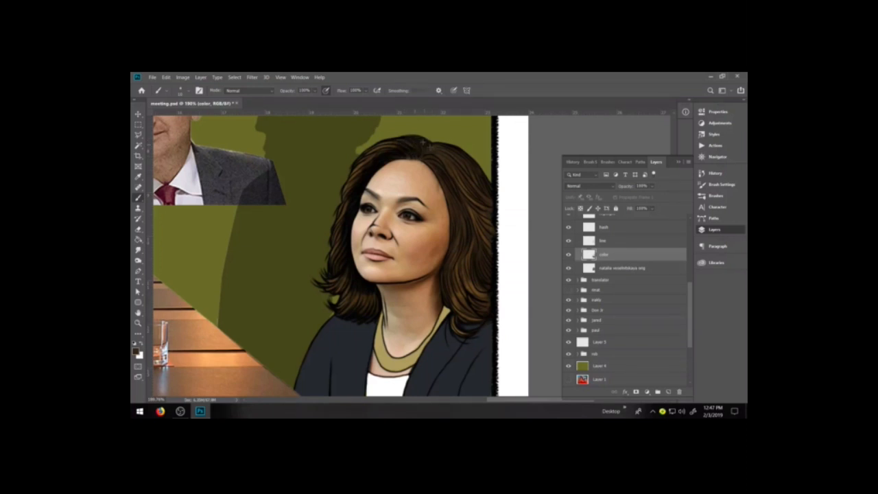
Deepen the hair shading with the second dark brown swatch from the natalia library
key("e")
key("b")
left_click(718, 264)
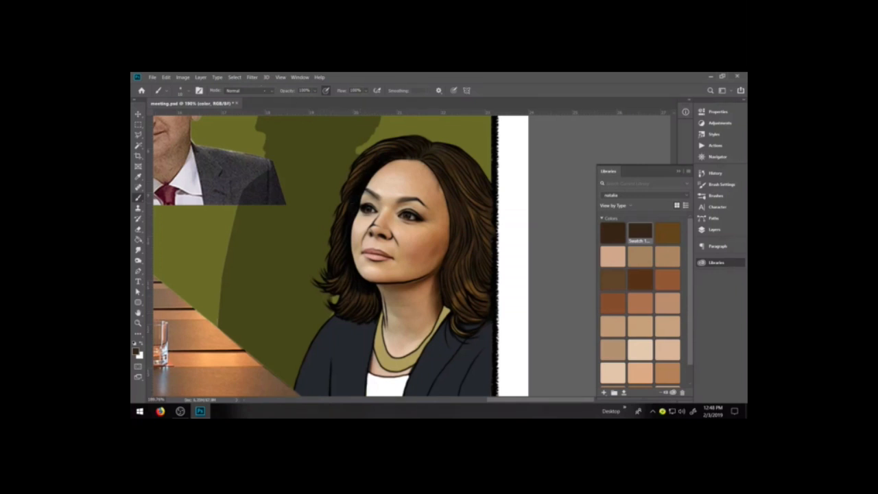
Set the brush to Color Burn at 20% opacity and darken the hair strands beside the face and down to the curls
left_click(247, 90)
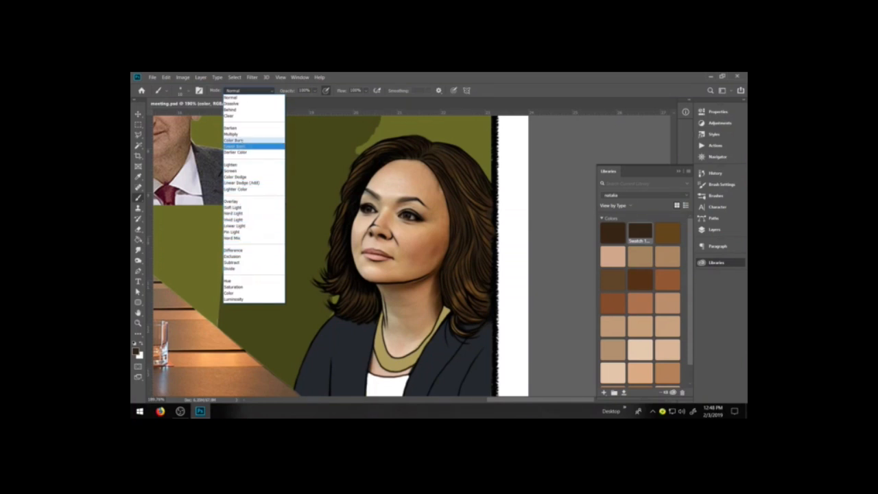
left_click(237, 140)
left_click(315, 90)
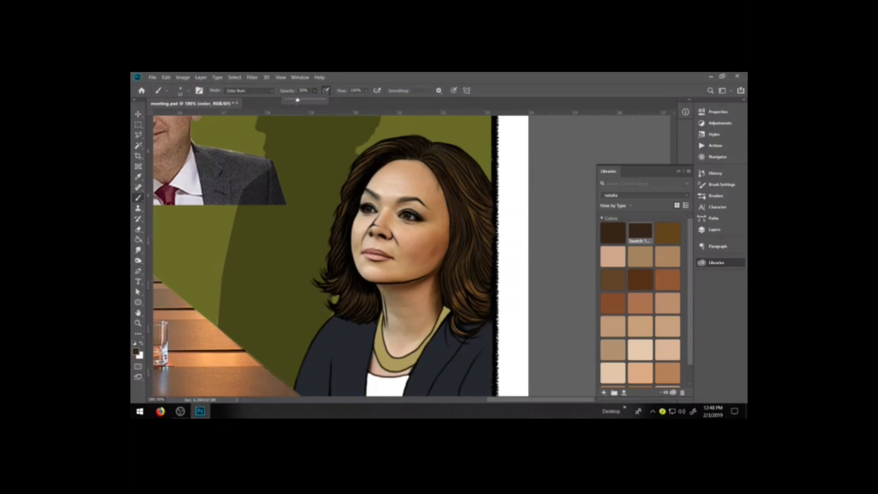
left_click_drag(438, 167, 467, 223)
left_click_drag(442, 174, 464, 255)
mouse_move(451, 192)
left_mouse_down()
mouse_move(459, 234)
mouse_move(452, 268)
left_mouse_up()
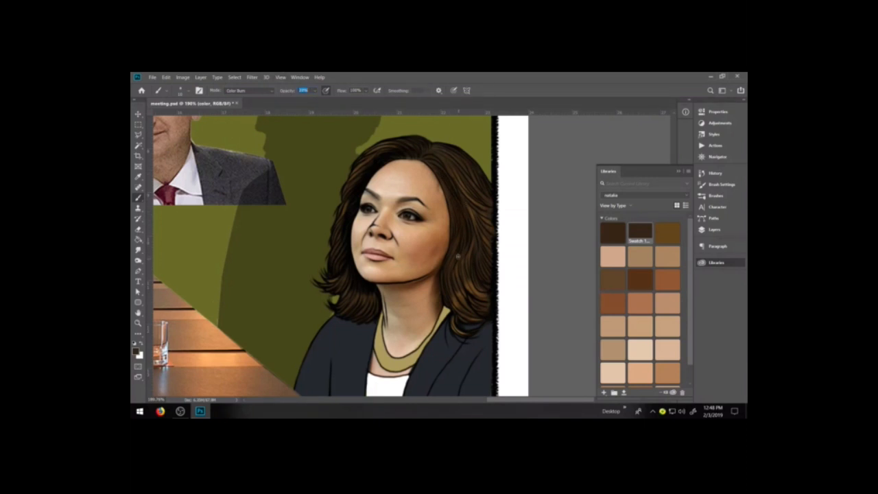
left_click_drag(462, 238, 463, 302)
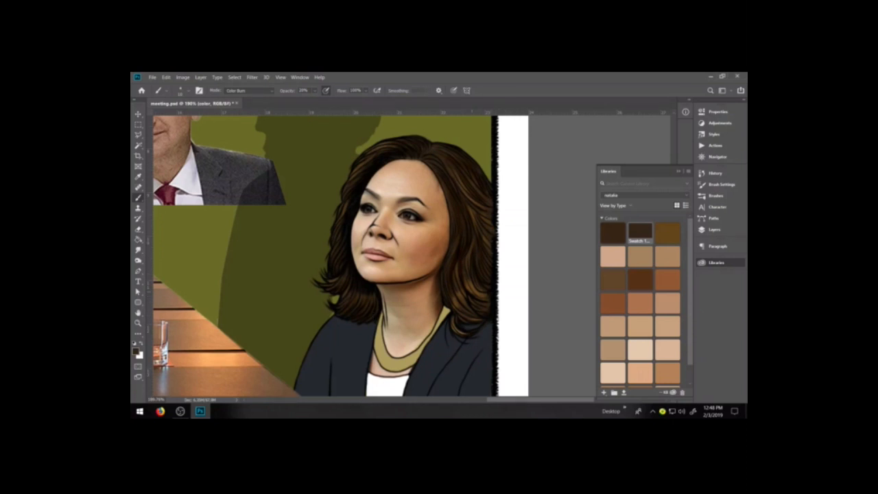
Sample a golden brown from the curls and brighten the hair using the brush in Color Dodge mode at 51% opacity
key("i")
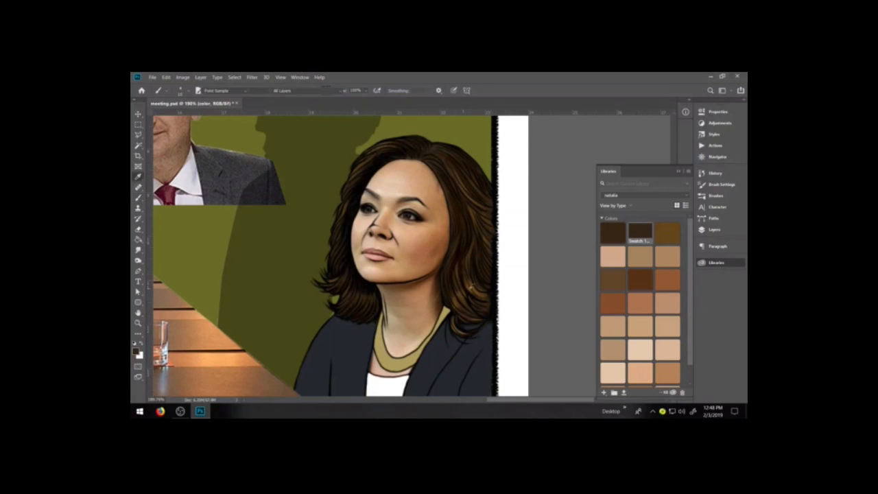
left_click(473, 287)
key("b")
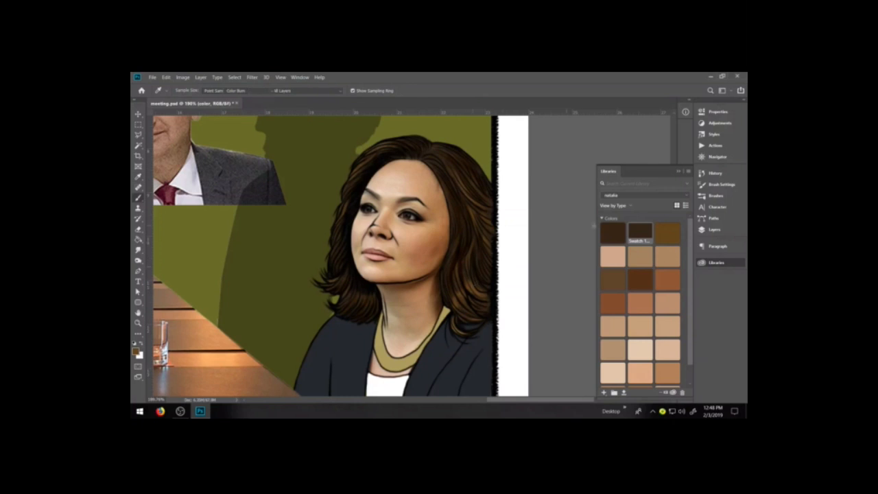
left_click(243, 90)
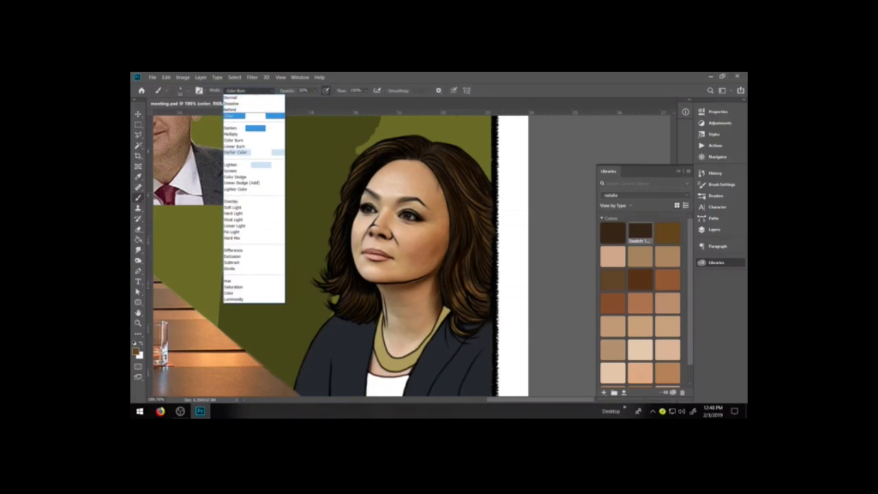
left_click(261, 179)
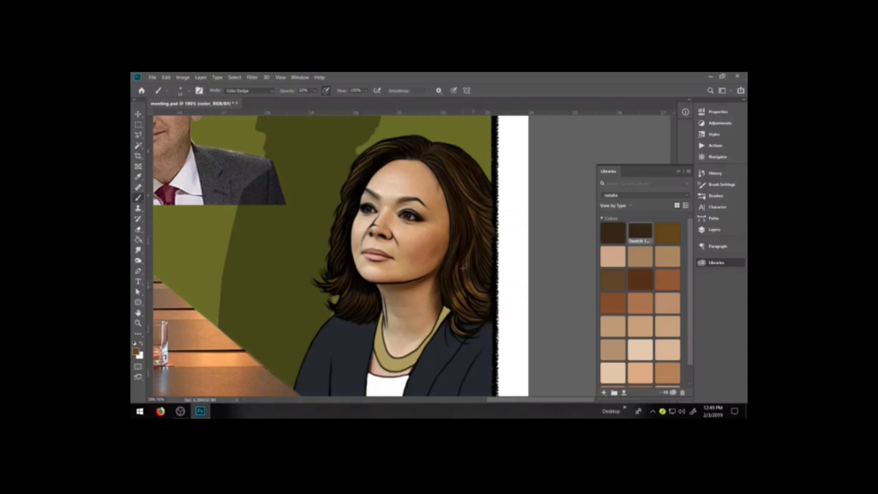
left_click(314, 91)
left_click(475, 288)
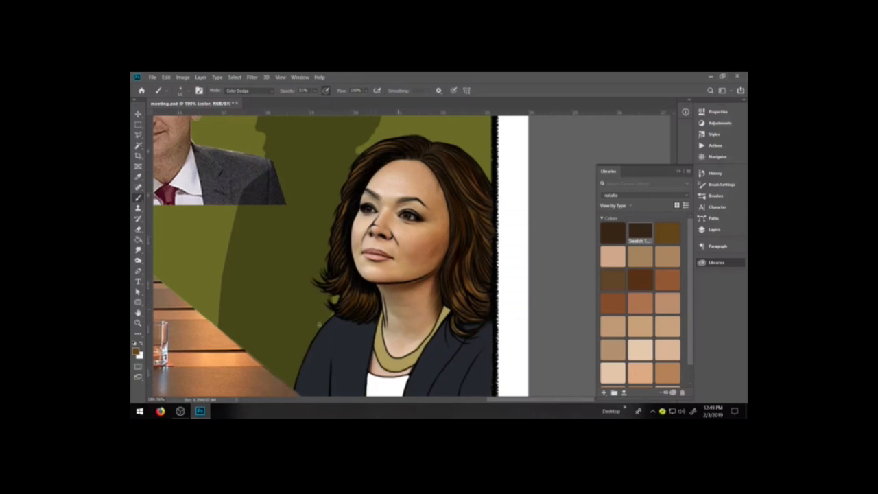
Switch the brush colour to white and paint Color Dodge highlights along the hair's crown, side strands and curls
key("x")
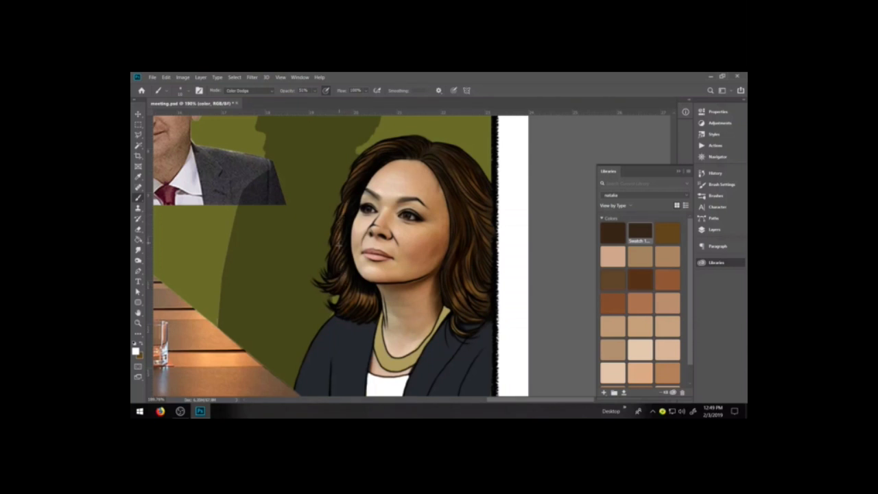
left_click_drag(351, 184, 392, 143)
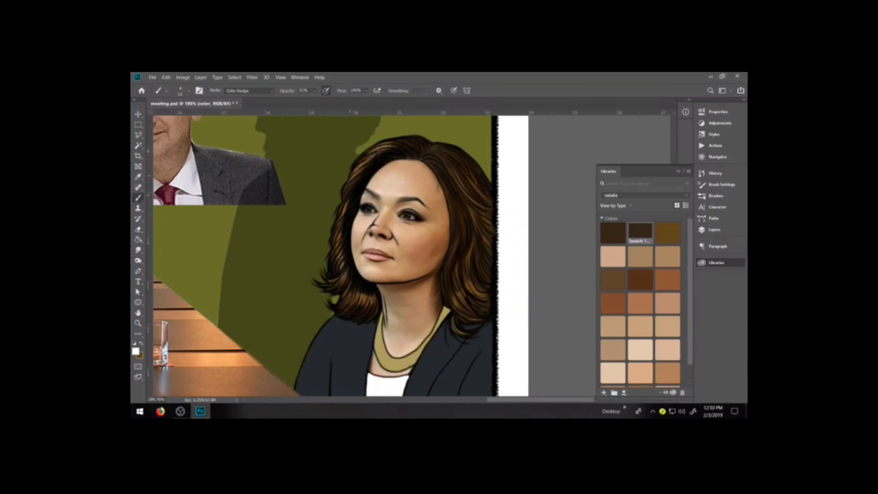
key("ctrl+z")
mouse_move(453, 278)
left_mouse_down()
mouse_move(459, 306)
mouse_move(485, 298)
left_mouse_up()
left_click_drag(476, 226, 486, 243)
mouse_move(459, 185)
left_mouse_down()
mouse_move(480, 206)
mouse_move(472, 195)
left_mouse_up()
left_click_drag(472, 177, 487, 202)
Show the layer list and undo the last white Color Dodge highlights painted in the hair
left_click(713, 230)
key("ctrl+z")
key("ctrl+z")
key("ctrl+z")
key("ctrl+z")
key("ctrl+z")
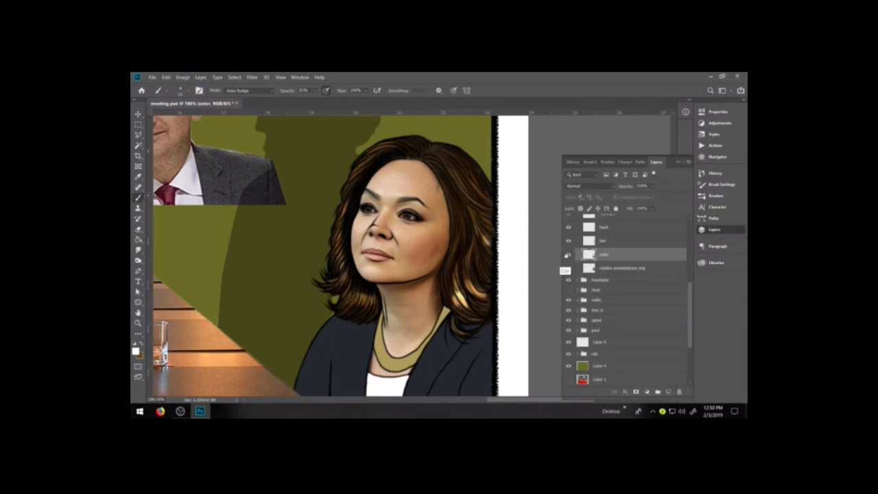
key("ctrl+z")
key("ctrl+z")
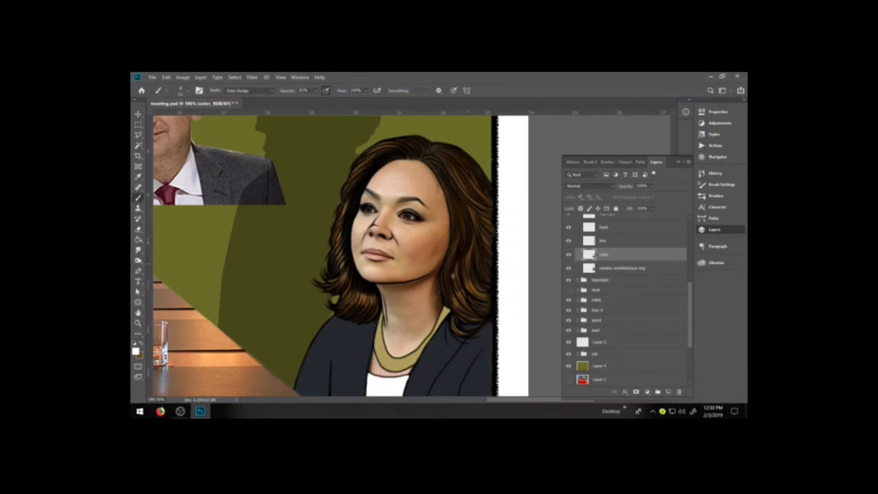
Lower the Color Dodge brush opacity to 30% and paint softer white highlights on the curls and hair strands beside the face, undoing unwanted strokes
left_click_drag(453, 292, 465, 313)
key("ctrl+z")
left_click(315, 90)
left_click(462, 304)
mouse_move(452, 288)
left_mouse_down()
mouse_move(463, 309)
mouse_move(483, 298)
mouse_move(468, 313)
left_mouse_up()
key("ctrl+z")
key("ctrl+z")
left_click_drag(467, 276, 477, 296)
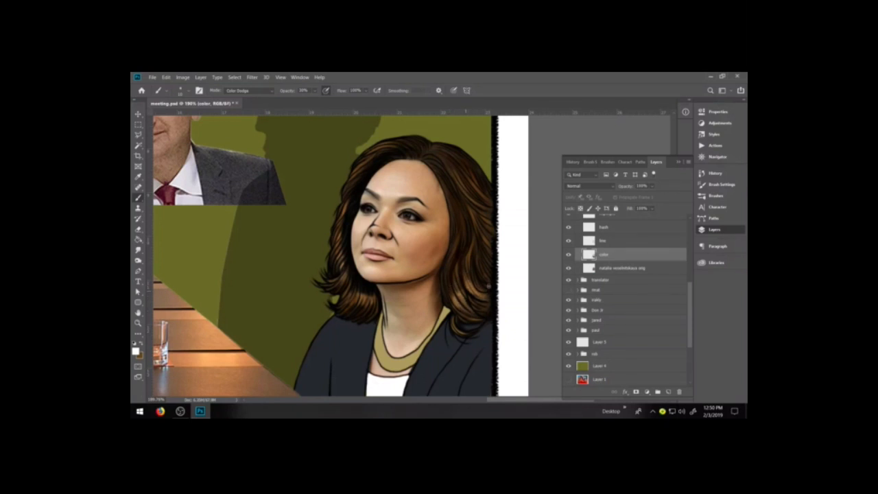
mouse_move(475, 220)
left_mouse_down()
mouse_move(471, 193)
mouse_move(494, 245)
left_mouse_up()
key("ctrl+z")
left_click_drag(472, 206, 491, 212)
Set the brush to Color mode and tint the hair highlights with the reddish-brown swatch from the natalia library
left_click(716, 263)
left_click(667, 278)
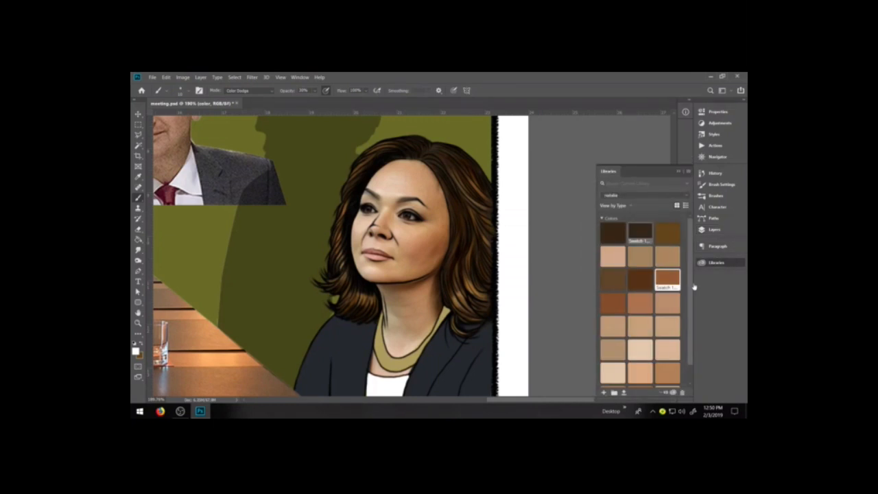
left_click(245, 91)
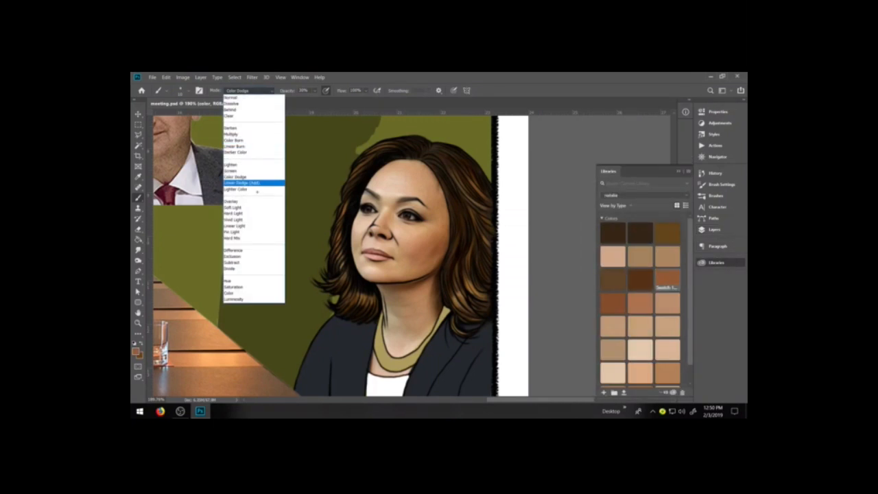
left_click(264, 293)
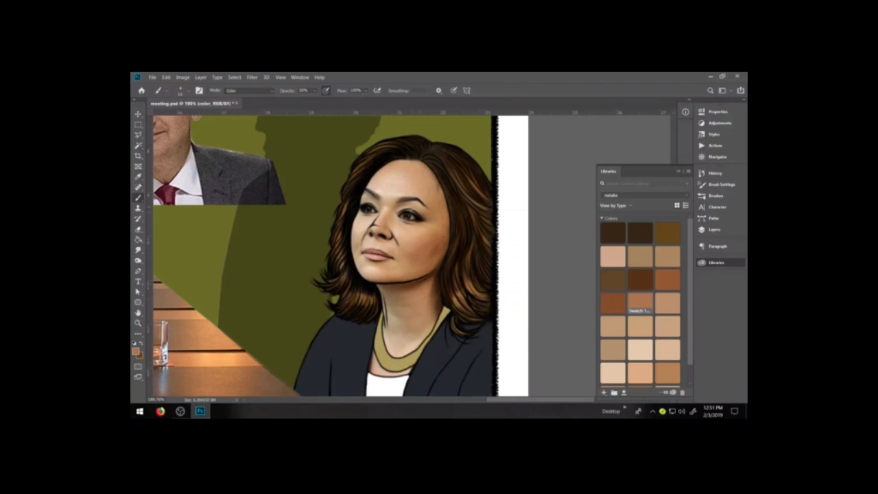
Tint the face in Color mode using a skin tone sampled from the cheek and the library's light skin swatches
left_click(415, 237, "alt")
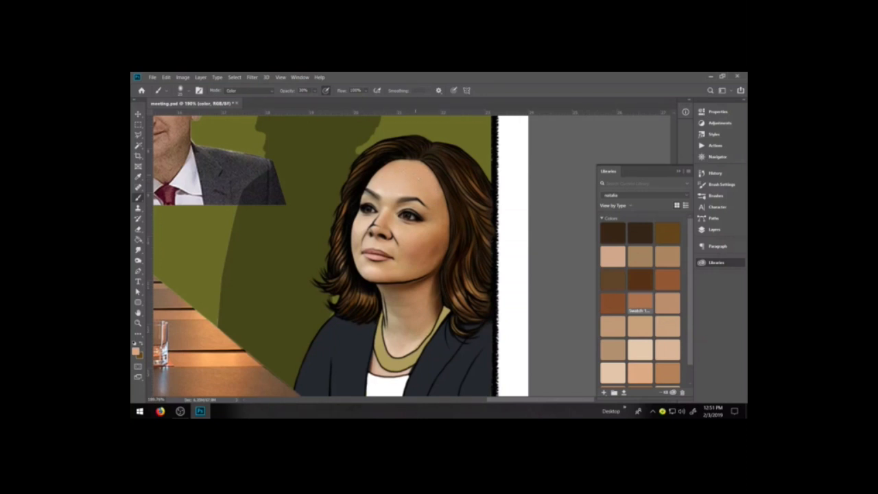
key("i")
key("b")
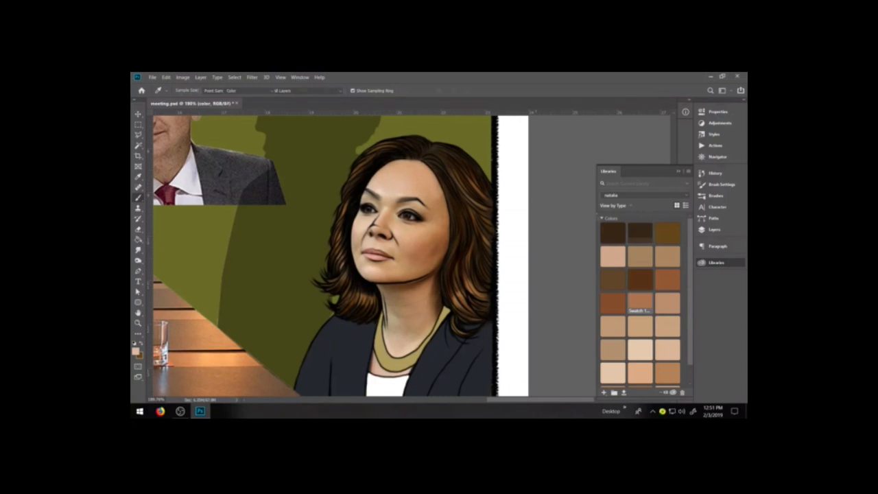
left_click(613, 256)
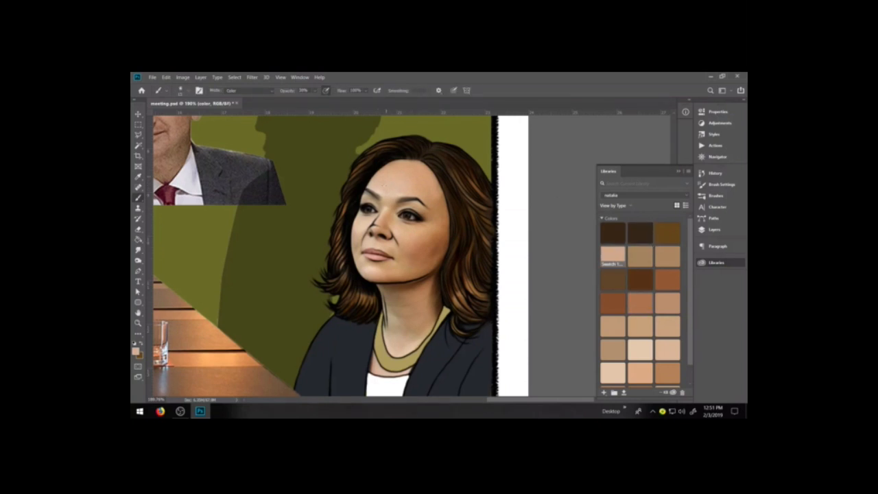
left_click(640, 350)
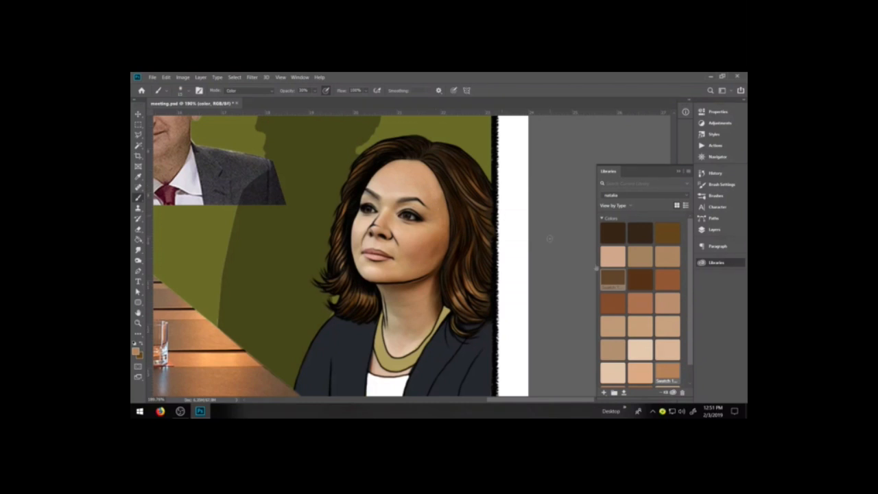
scroll(669, 344, "down", 1)
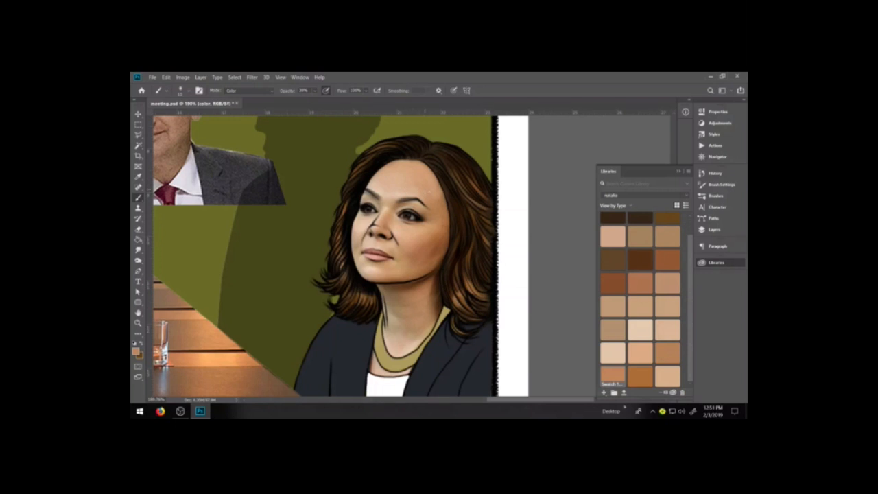
Set the brush to Normal mode at 100% opacity and shade the temple and cheek with the reddish-brown and terracotta swatches
left_click(247, 89)
left_click(240, 94)
left_click(315, 90)
left_click_drag(318, 101, 345, 101)
left_click(432, 201)
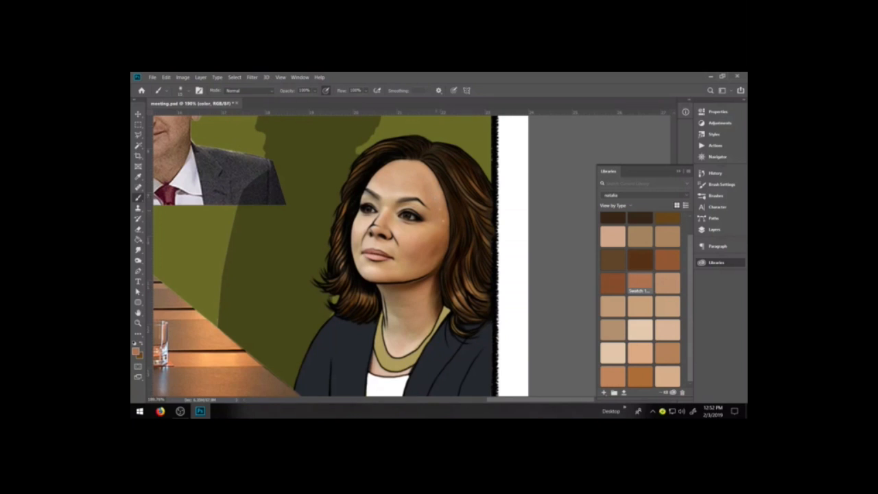
left_click(610, 281)
left_click(640, 282)
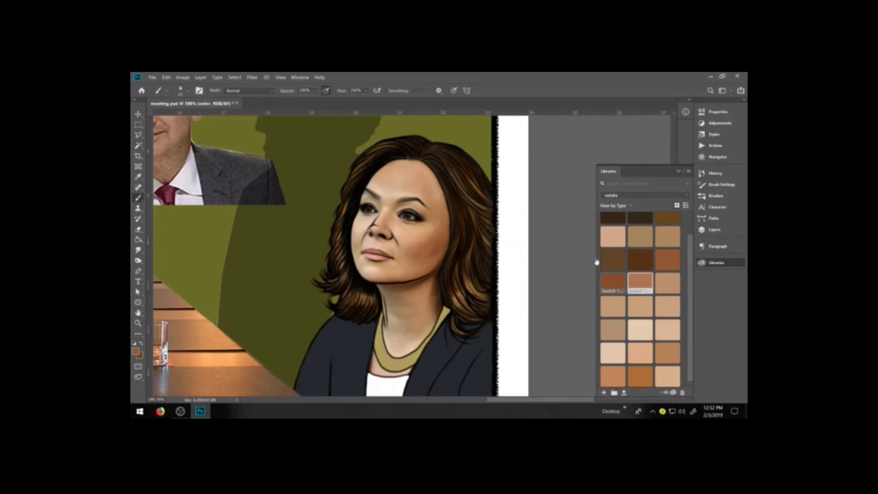
left_click_drag(431, 239, 433, 235)
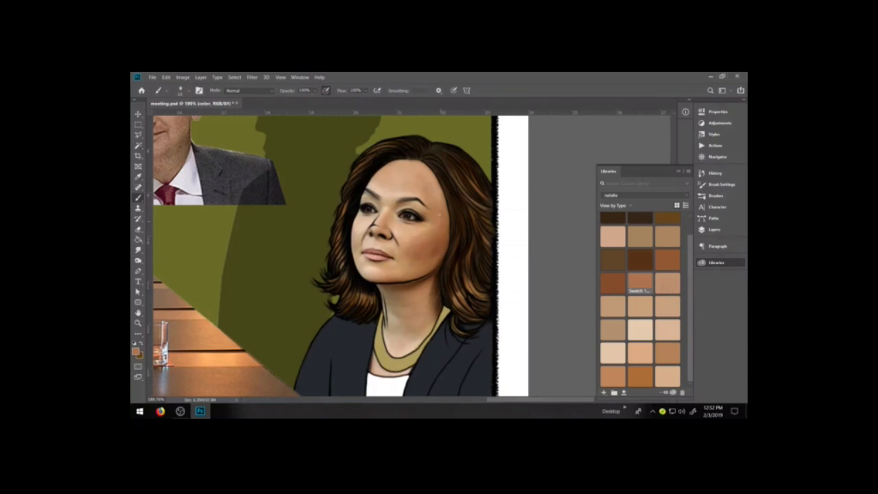
Deepen the cheek shading with the dark brown swatch and blend it with the Smudge tool
left_click(640, 260)
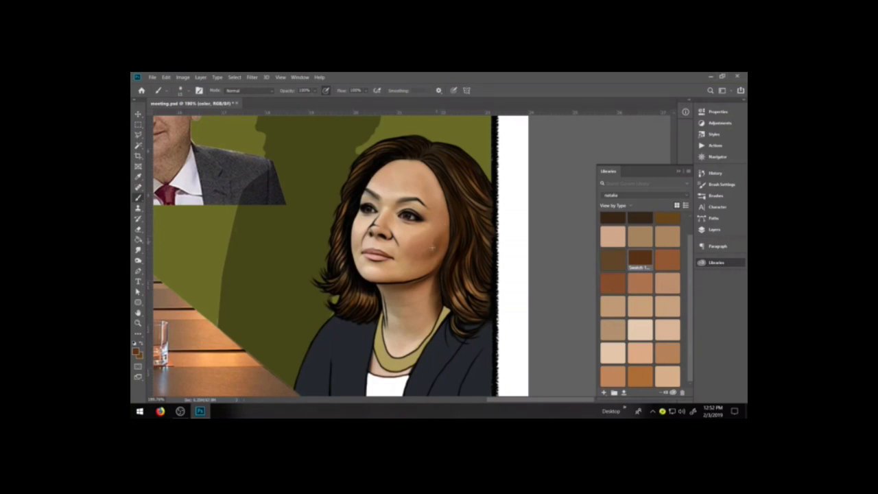
key("r")
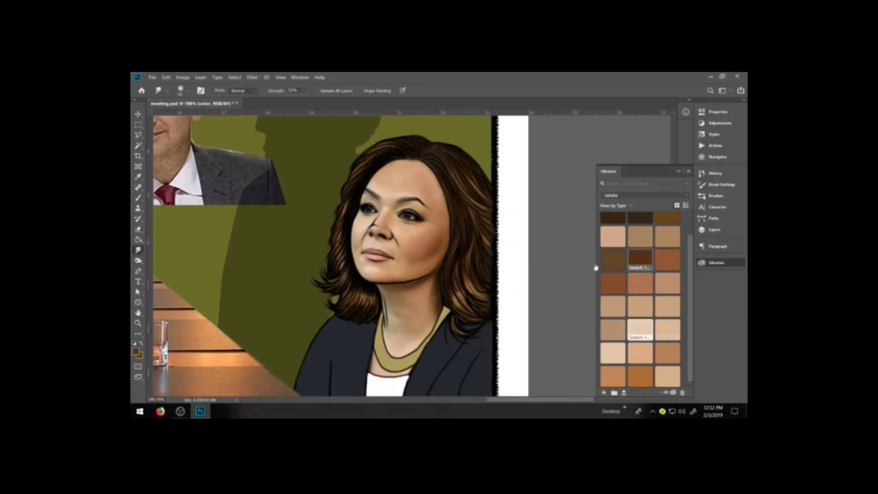
key("b")
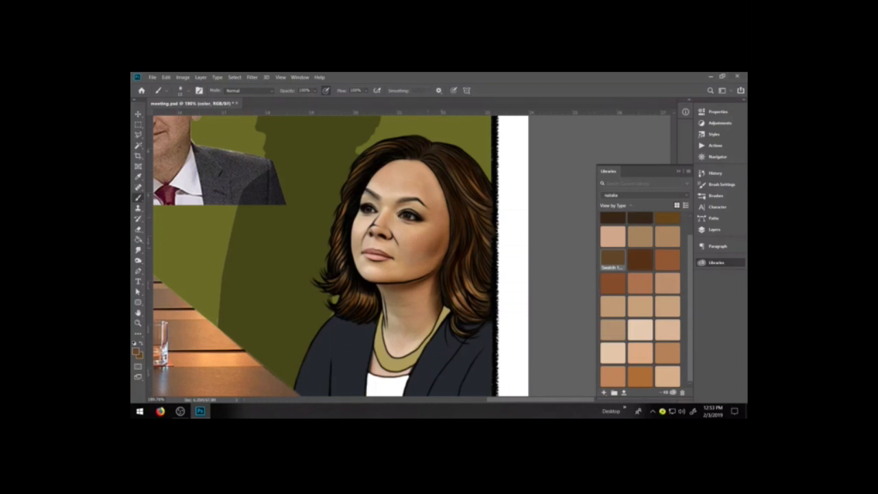
Reduce the brush opacity to 43% and soften the cheek and jaw shading with the tan and peach swatches
left_click(315, 90)
left_click(424, 256)
left_click(668, 236)
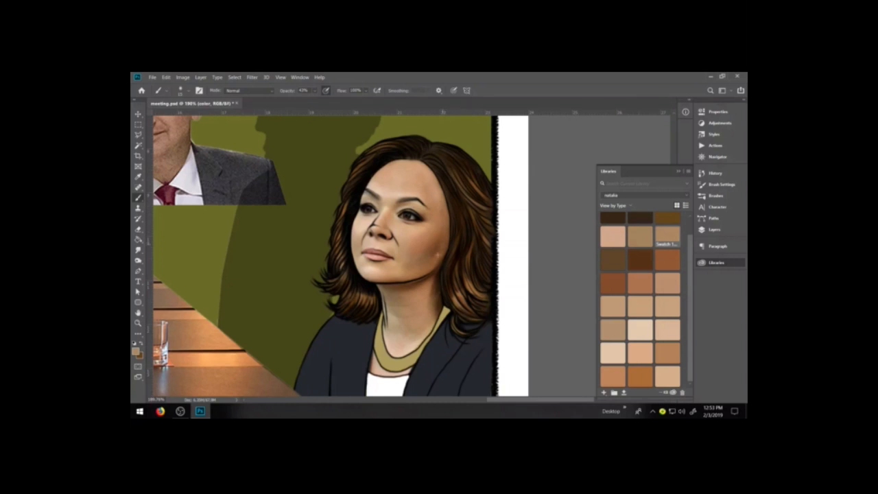
left_click(613, 376)
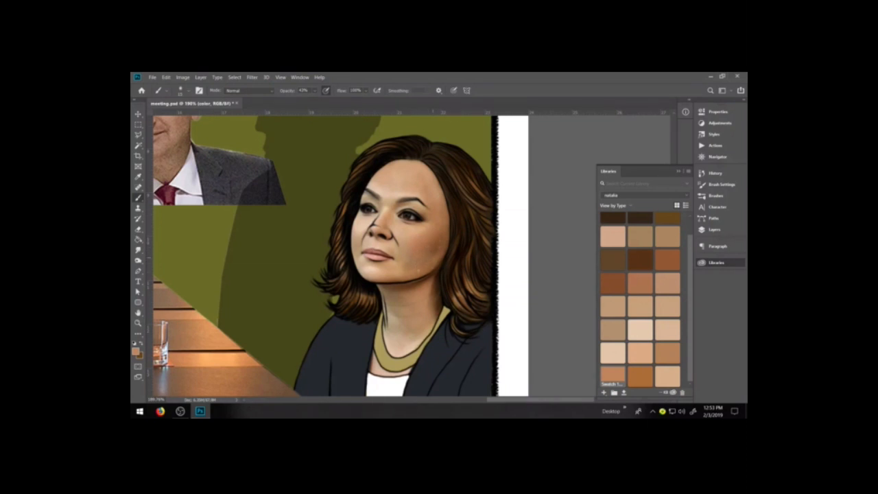
Shade the neck below the jaw with sampled skin tones and the tan swatch, reducing the brush size for finer areas
key("i")
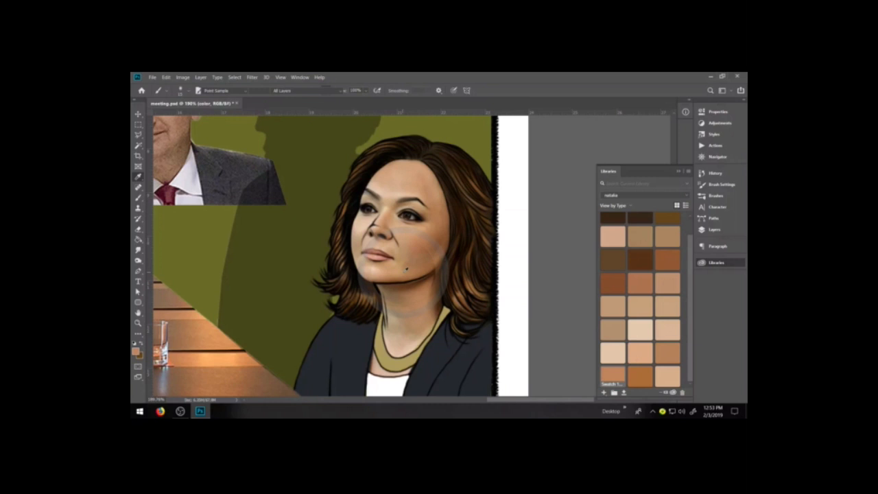
key("b")
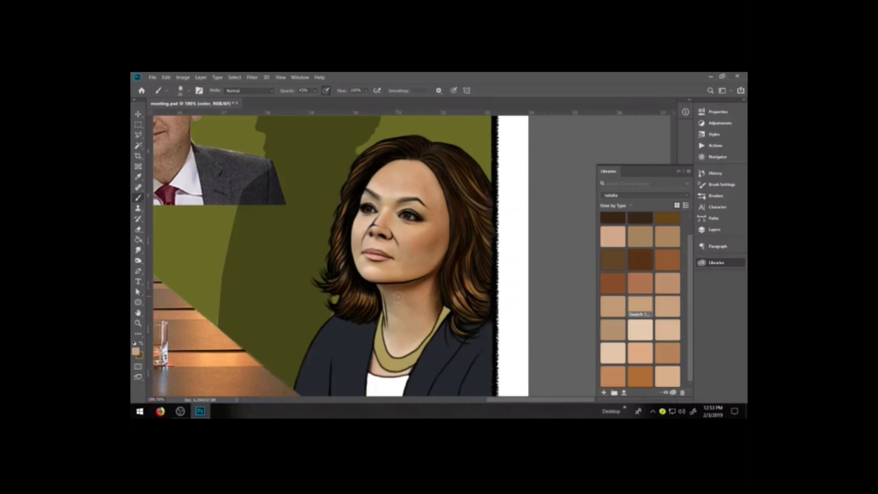
key("bracketleft")
left_click(415, 300, "alt")
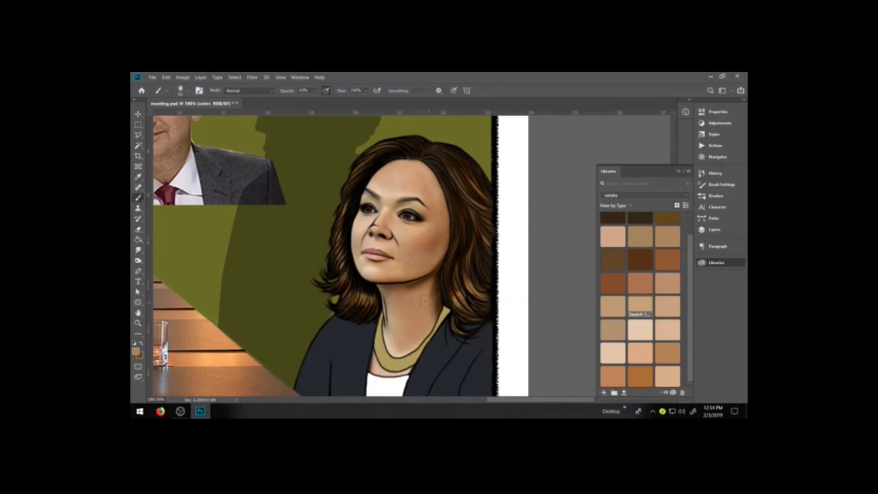
key("bracketleft")
key("bracketleft")
key("bracketleft")
key("bracketleft")
left_click(436, 306, "alt")
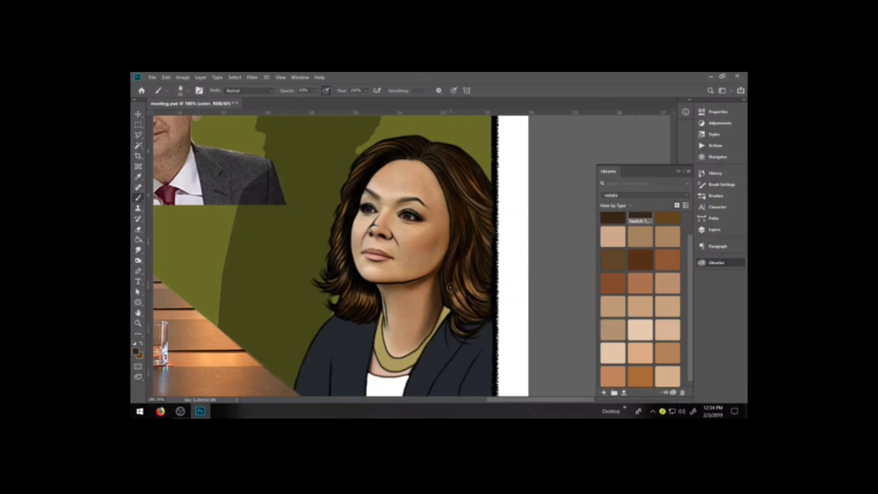
Reset the paint colour to black, raise the opacity to 100%, and darken the edge between neck and hair with a smaller brush
key("[")
key("[")
key("[")
key("[")
key("d")
left_click(314, 91)
left_click_drag(319, 100, 341, 100)
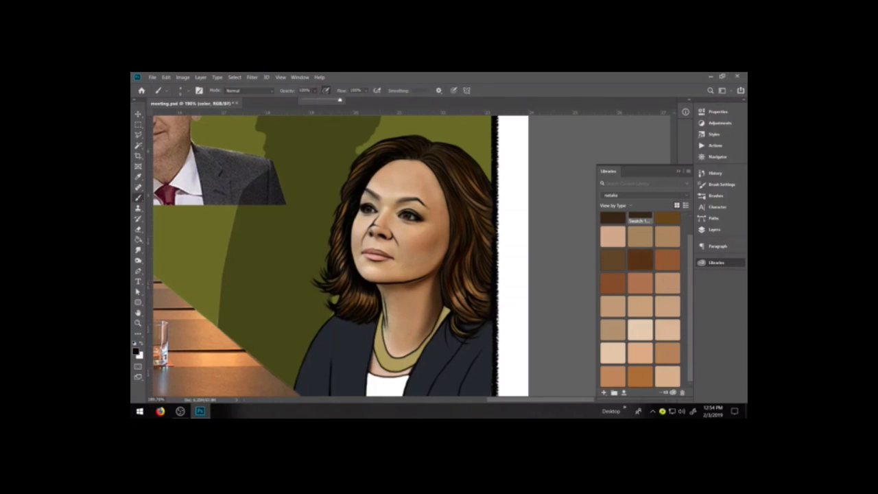
left_click(439, 275)
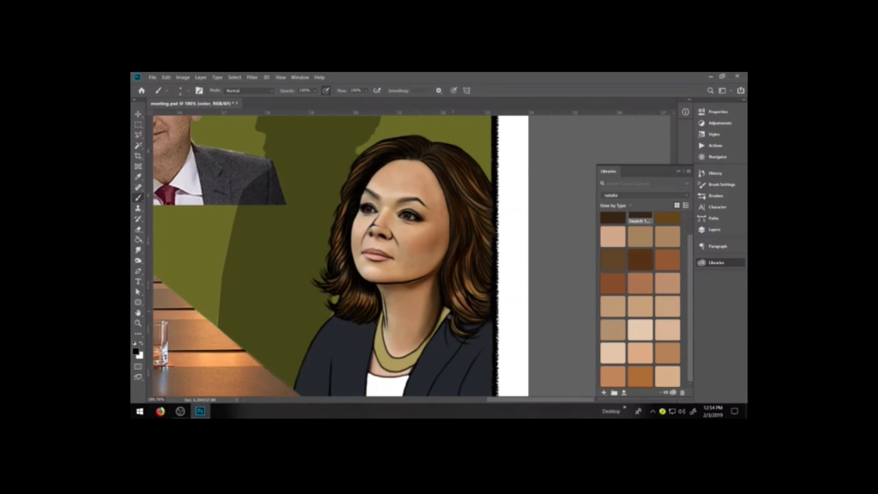
Sample the necklace's colours and shade its band and edges with dark strokes, undoing the last stroke
left_click(444, 314, "alt")
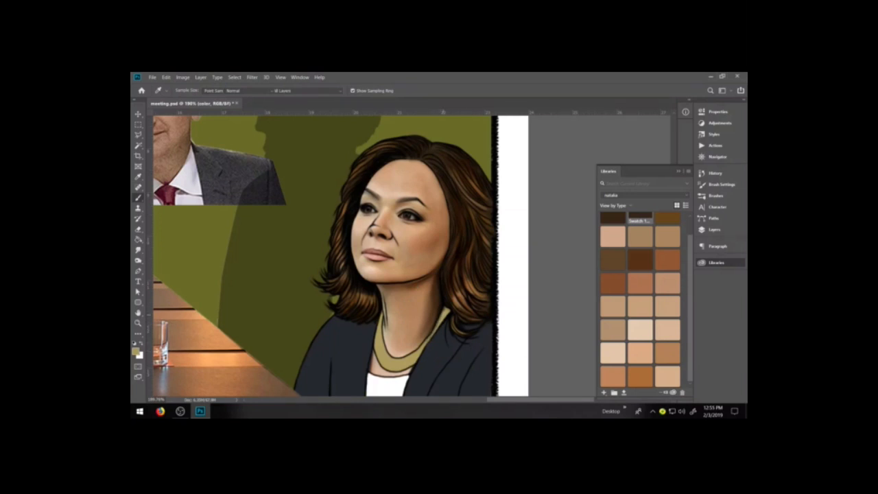
left_click(436, 343, "alt")
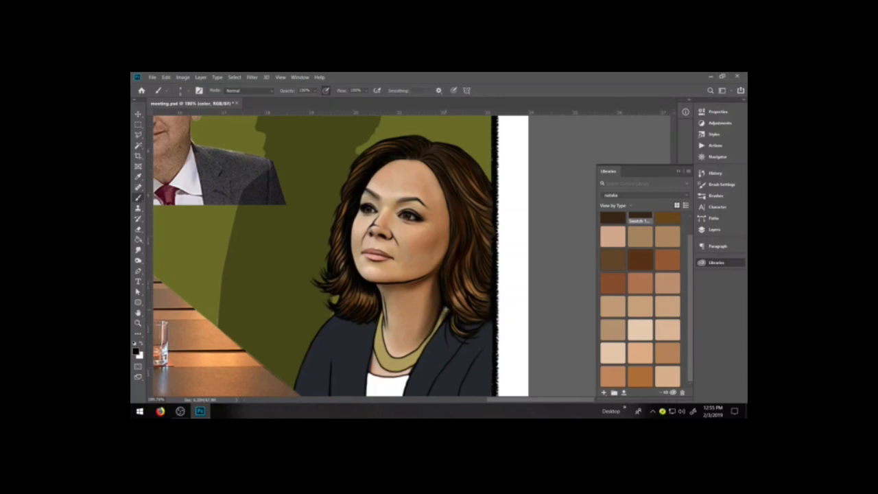
left_click_drag(449, 308, 443, 321)
mouse_move(382, 316)
left_mouse_down()
mouse_move(374, 345)
mouse_move(376, 330)
mouse_move(382, 358)
mouse_move(416, 357)
mouse_move(390, 366)
mouse_move(437, 332)
left_mouse_up()
left_click_drag(409, 361, 435, 333)
key("ctrl+z")
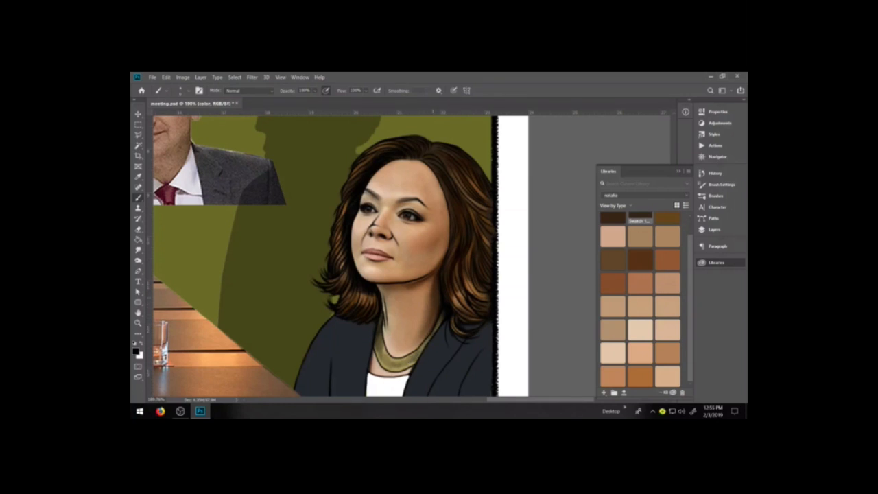
Sample a dark tone near the jacket collar and a skin tone beside the woman's eye
key("i")
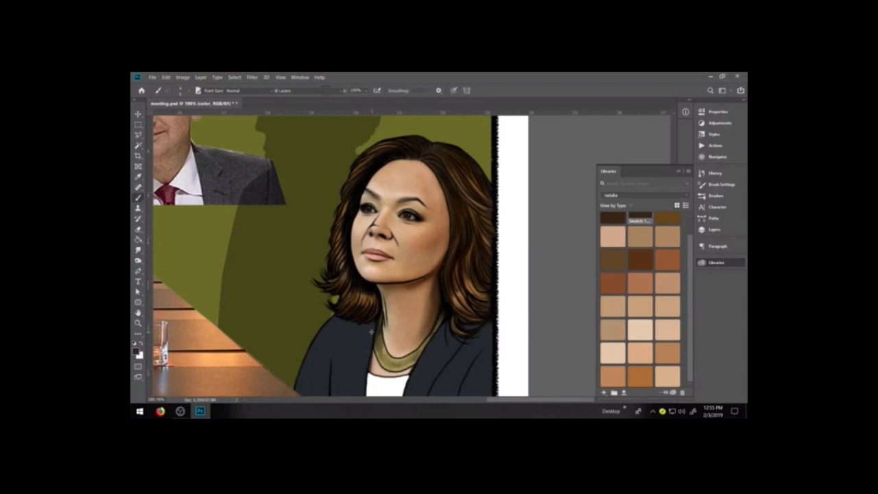
key("b")
key("i")
left_click(420, 210)
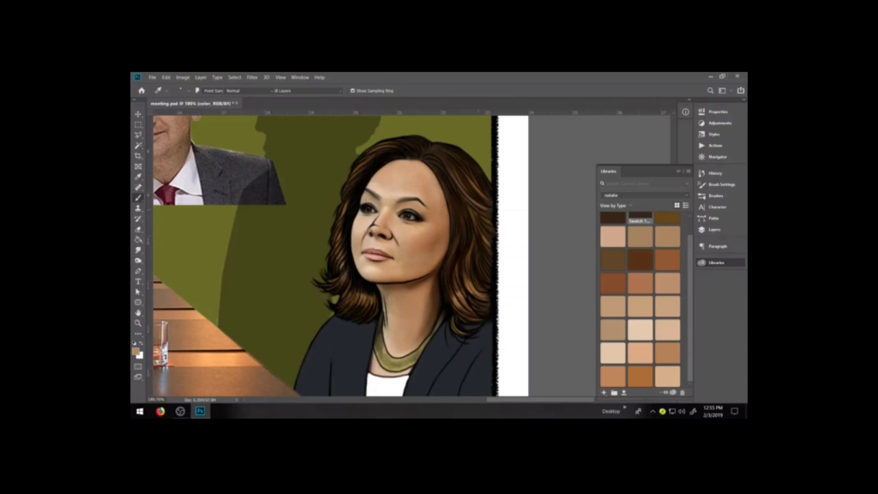
Reset the paint colours, switch to white with a 2 px hard brush, and fill the whites of the woman's nearer eye
key("z")
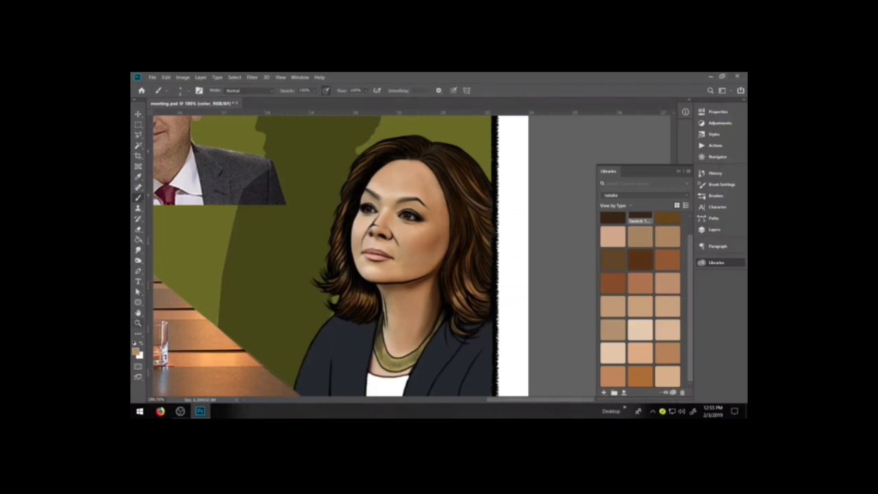
left_click_drag(464, 246, 460, 245)
key("d")
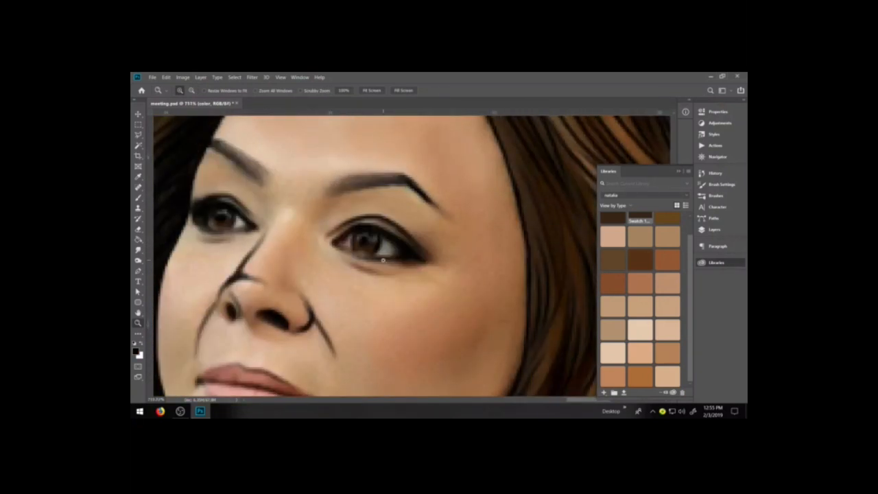
key("x")
key("b")
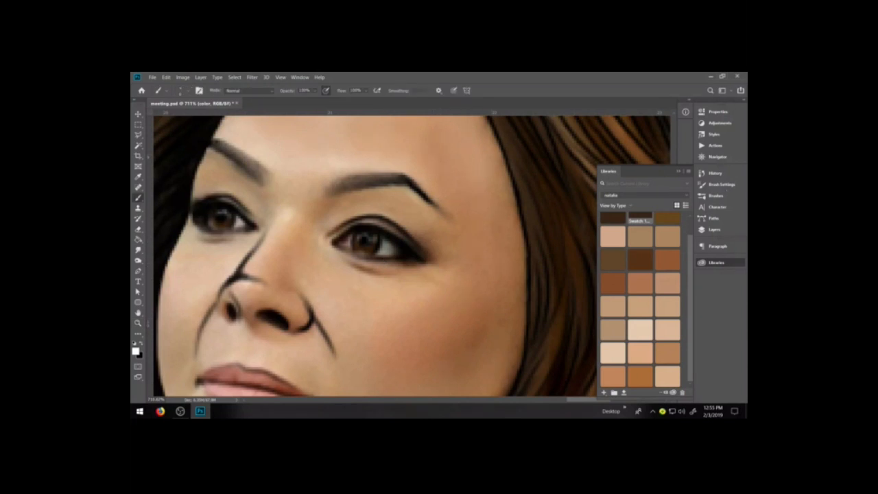
left_click(722, 195)
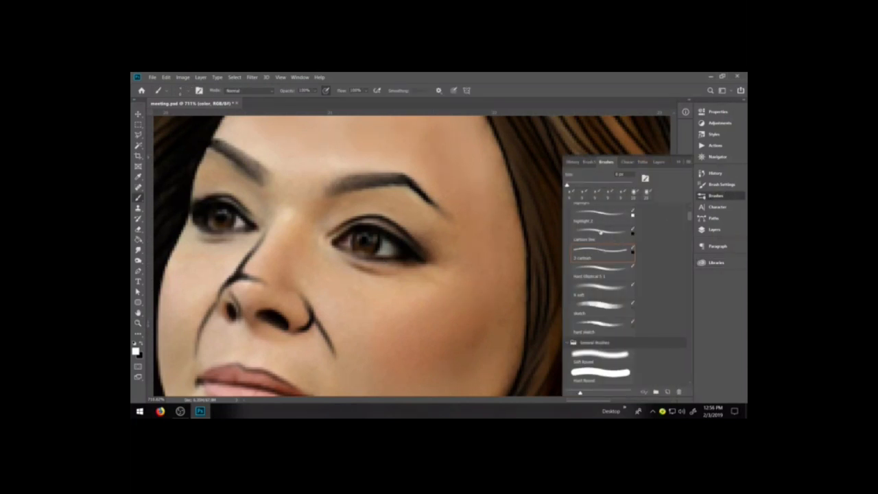
key("x")
key("x")
left_click(721, 184)
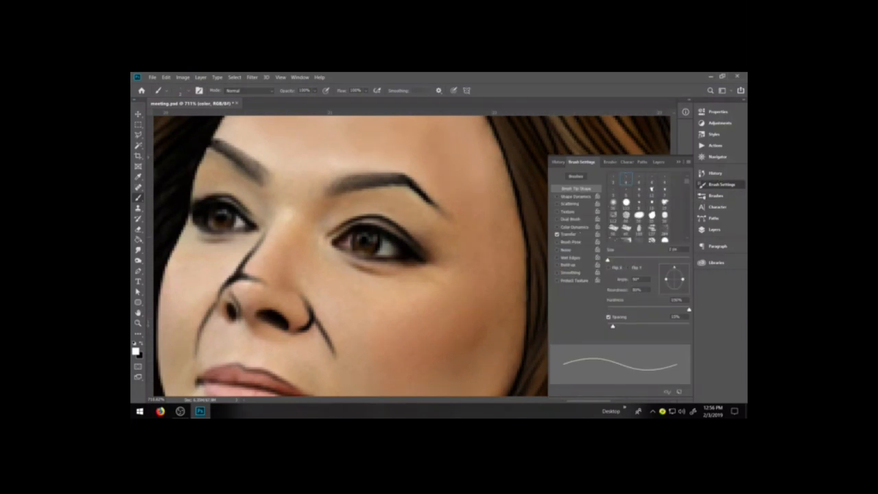
left_click(349, 242)
mouse_move(349, 242)
left_mouse_down()
mouse_move(344, 245)
mouse_move(407, 252)
left_mouse_up()
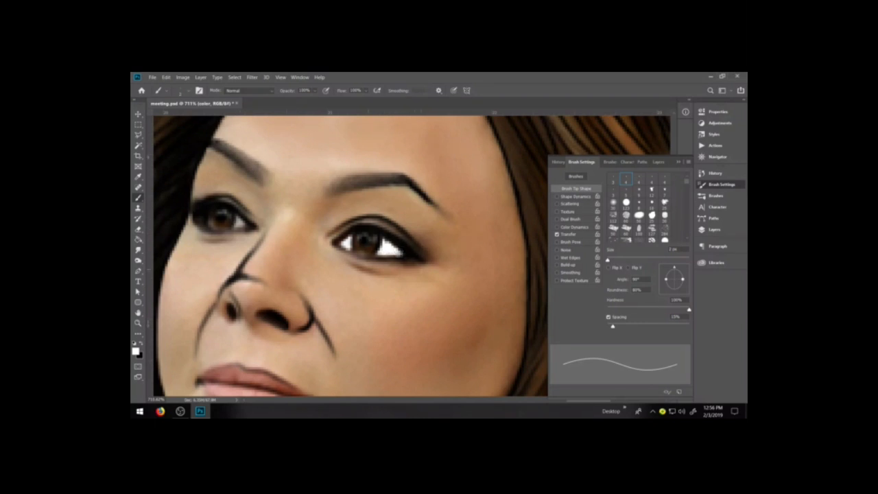
Paint the whites and iris highlight of the woman's farther eye, undo the stray strokes, and switch the paint back to black
key("e")
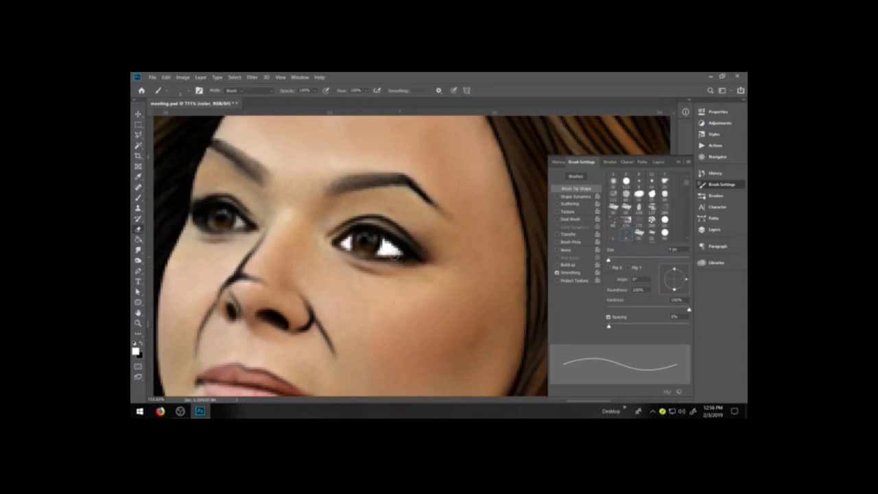
key("b")
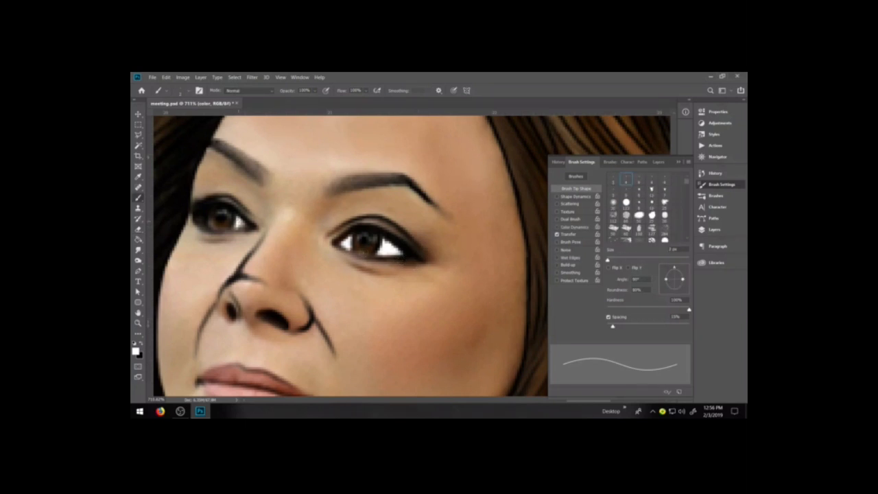
mouse_move(213, 216)
left_mouse_down()
mouse_move(209, 224)
mouse_move(210, 215)
mouse_move(238, 221)
left_mouse_up()
key("ctrl+z")
key("ctrl+z")
key("ctrl+z")
key("ctrl+z")
key("x")
Try a black stroke along the nearer eye's lower lid on the line layer, undo it, and toggle pressure-controlled opacity for the brush
left_click(714, 229)
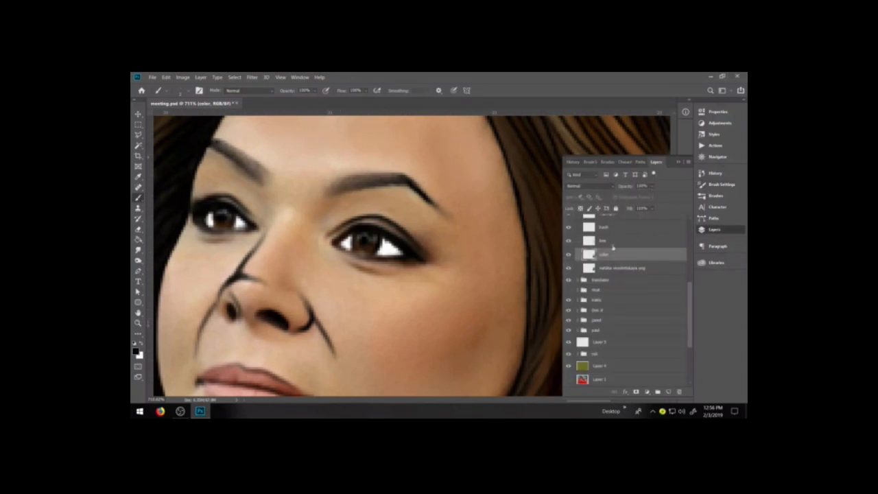
left_click(612, 242)
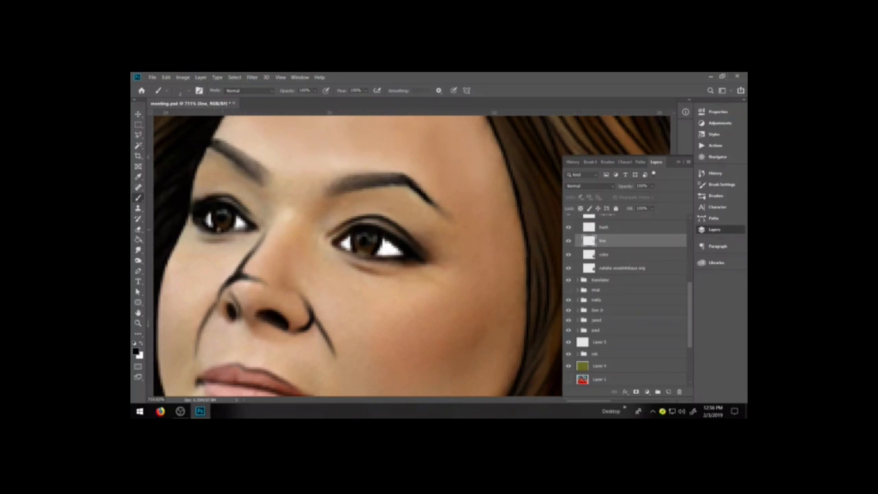
left_click_drag(340, 247, 400, 258)
key("ctrl+z")
left_click(326, 90)
key("z")
left_click(138, 197)
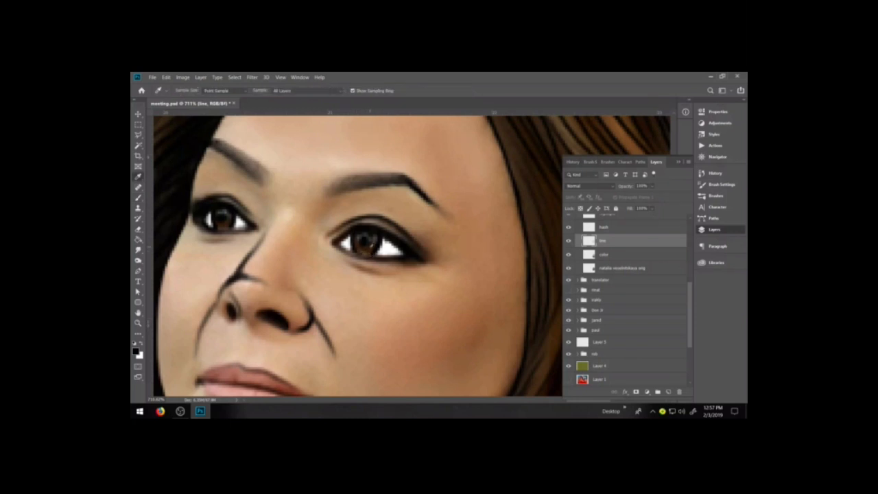
Deepen the irises with dark brown on the color layer and touch up the eye highlights in white
left_click(617, 255)
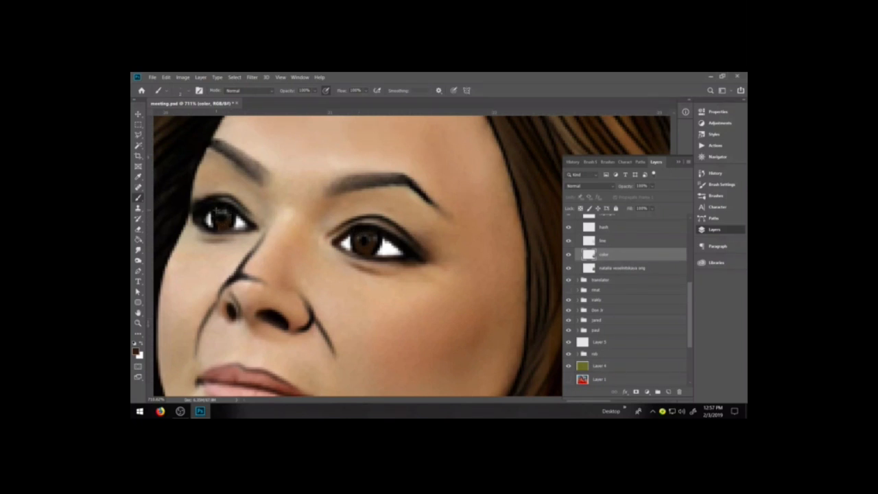
key("x")
key("ctrl+minus")
key("ctrl+minus")
key("ctrl+minus")
key("ctrl+minus")
key("ctrl+minus")
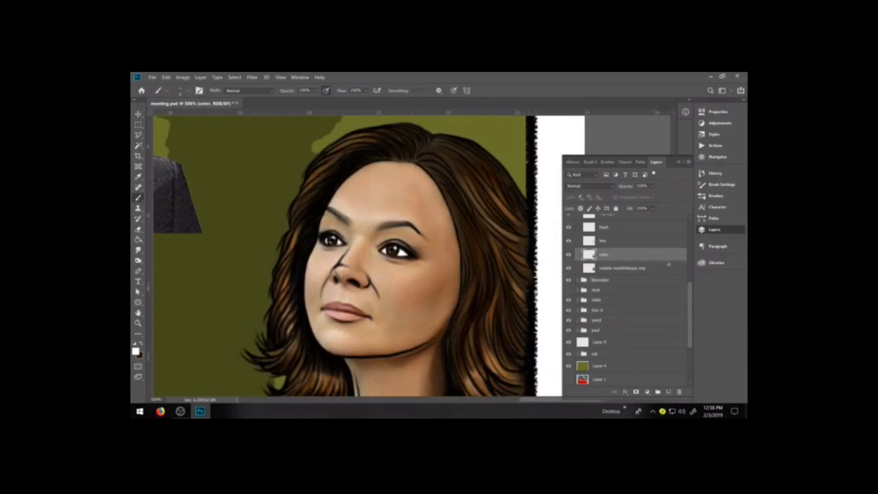
Tint the nose with skin-tone library swatches, including the reddish tan, and switch to the soft cartoon brush at 45% flow
left_click(716, 262)
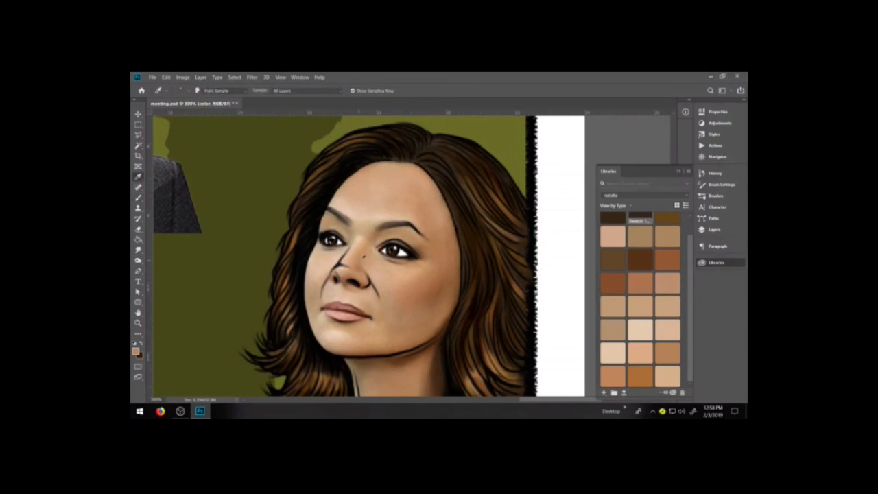
left_click(667, 258)
left_click(640, 330)
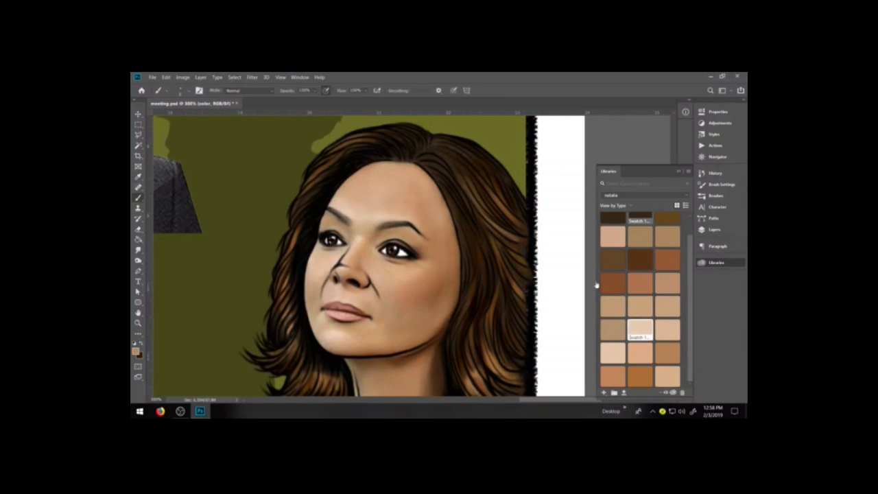
left_click(613, 376)
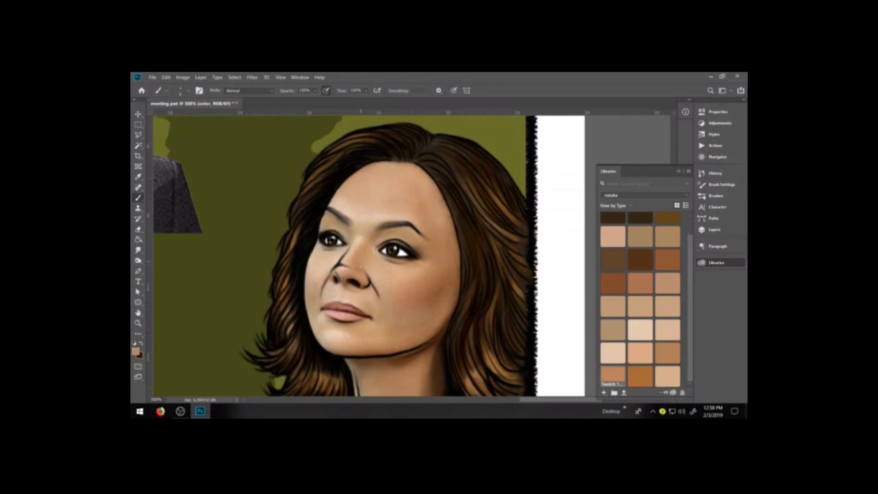
left_click(715, 195)
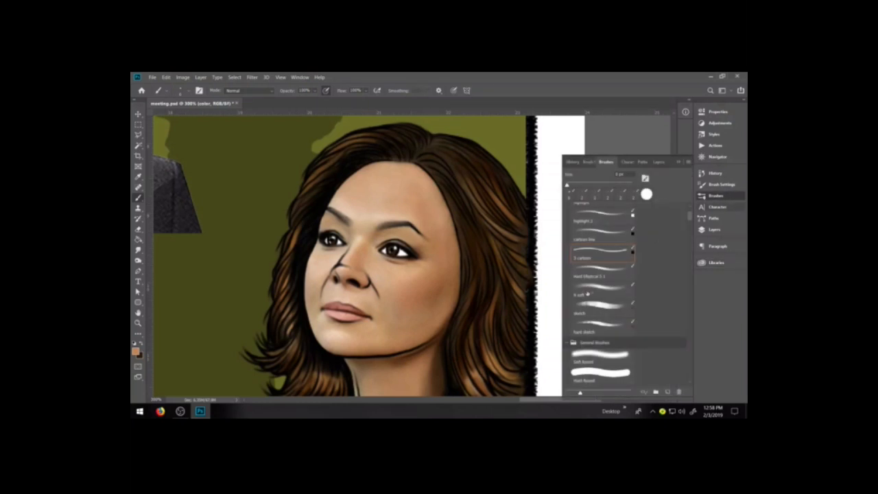
left_click(595, 294)
left_click(726, 196)
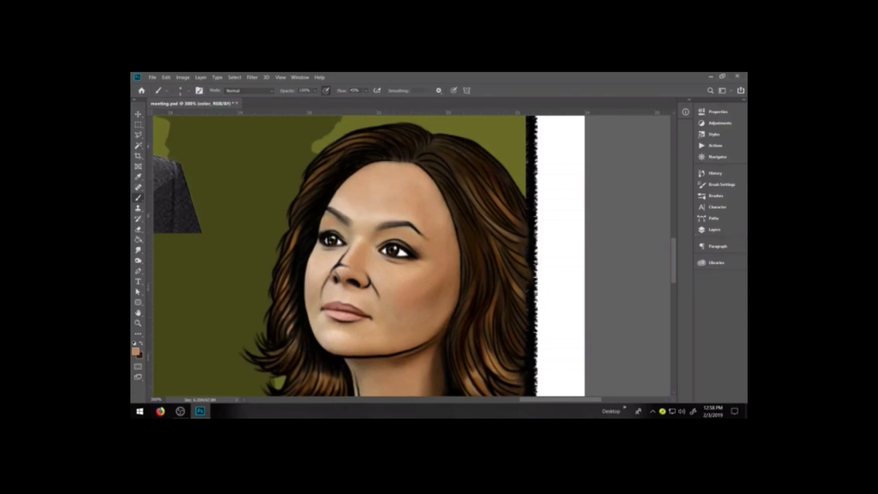
Shade the side of the nose and the nostrils with dark brown and tan library swatches, finishing with the darker background colour
left_click(713, 230)
left_click(715, 262)
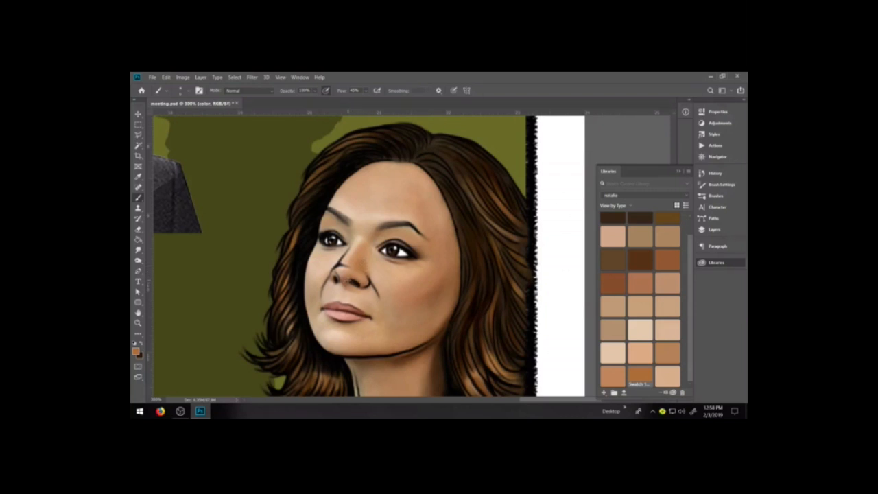
left_click(640, 258)
left_click_drag(356, 263, 365, 270)
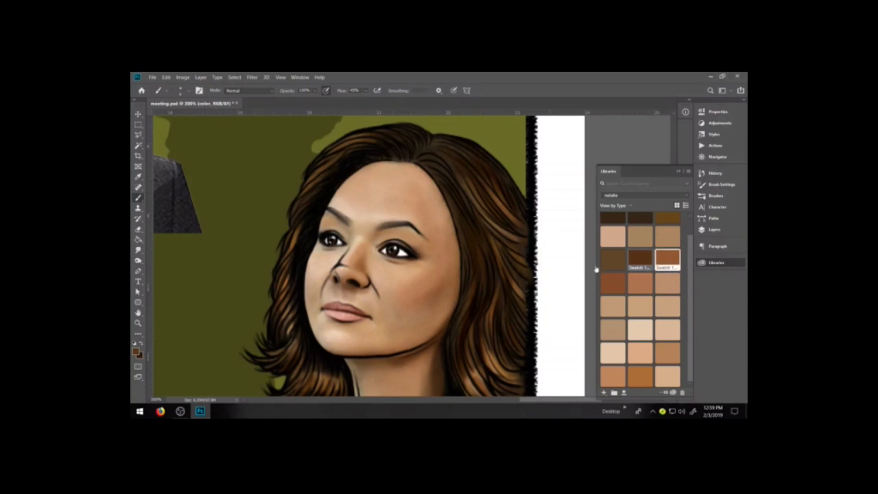
left_click(667, 306)
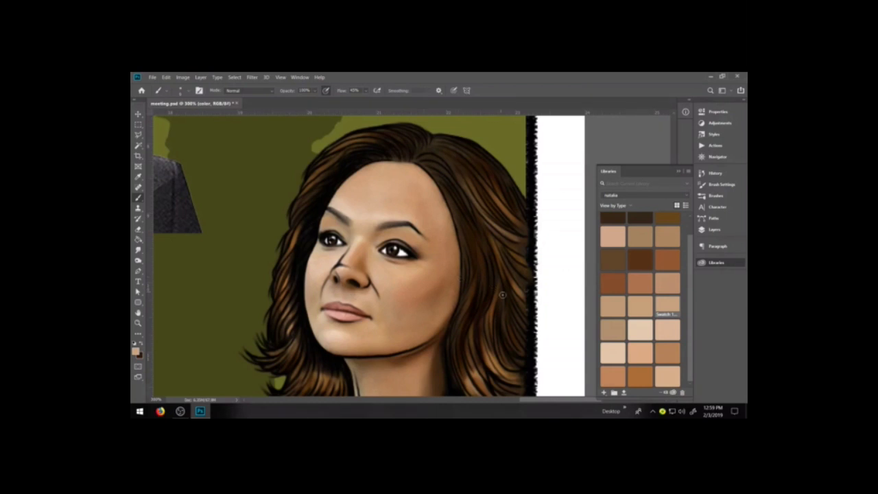
left_click(613, 259)
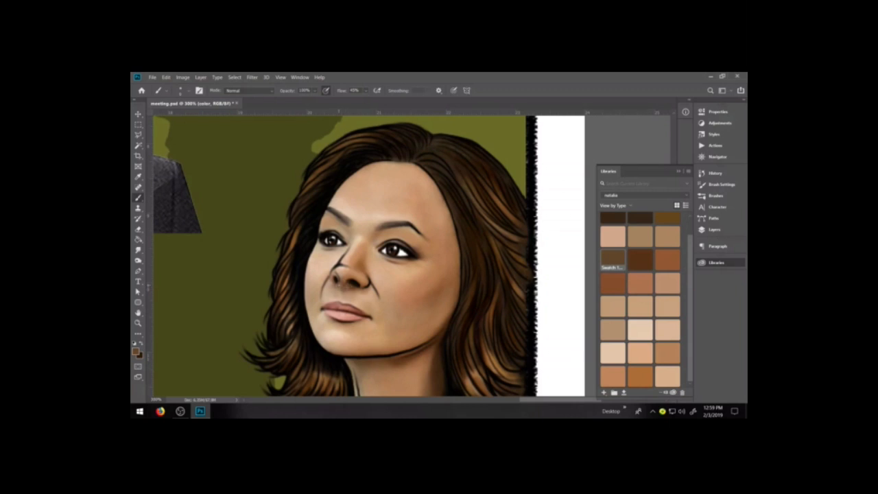
left_click(141, 343)
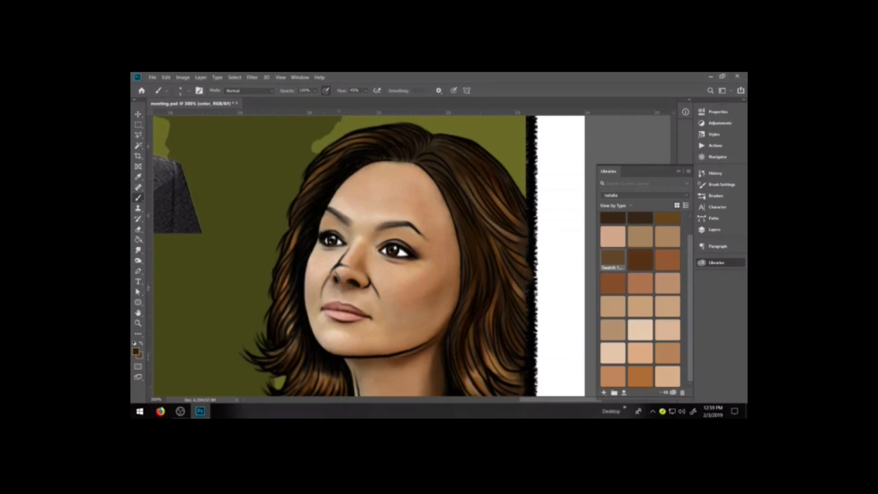
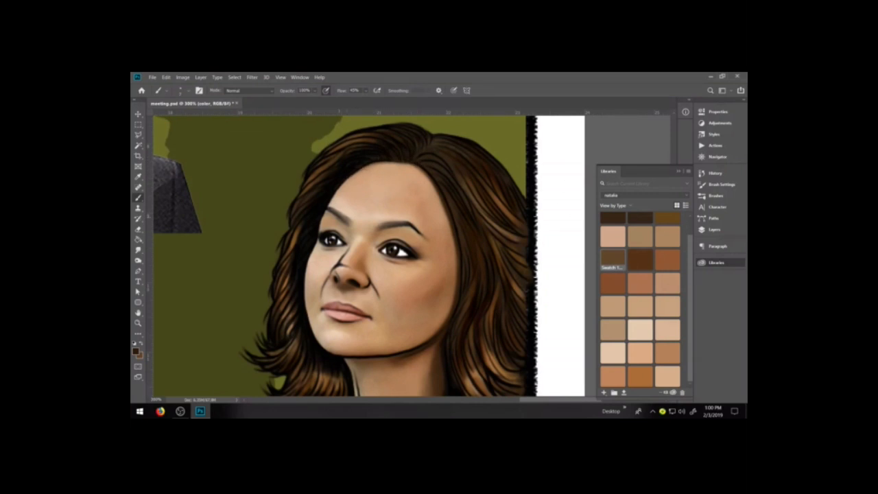
Examine the shading on the other men's finished faces and suits, and compare it with the woman's portrait
key("space")
left_click_drag(268, 295, 521, 300)
mouse_move(206, 296)
left_mouse_down()
mouse_move(322, 301)
mouse_move(524, 276)
left_mouse_up()
left_click_drag(333, 355, 490, 337)
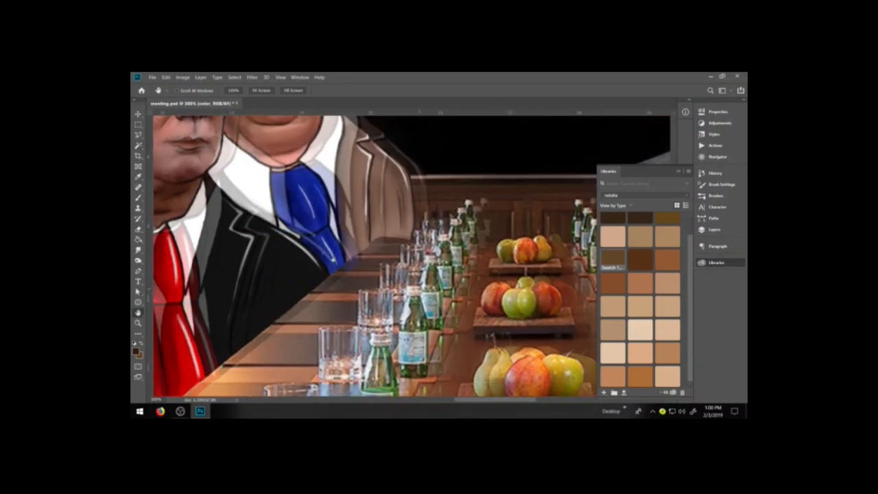
left_click_drag(306, 273, 412, 328)
left_click_drag(338, 236, 416, 328)
left_click_drag(347, 313, 406, 317)
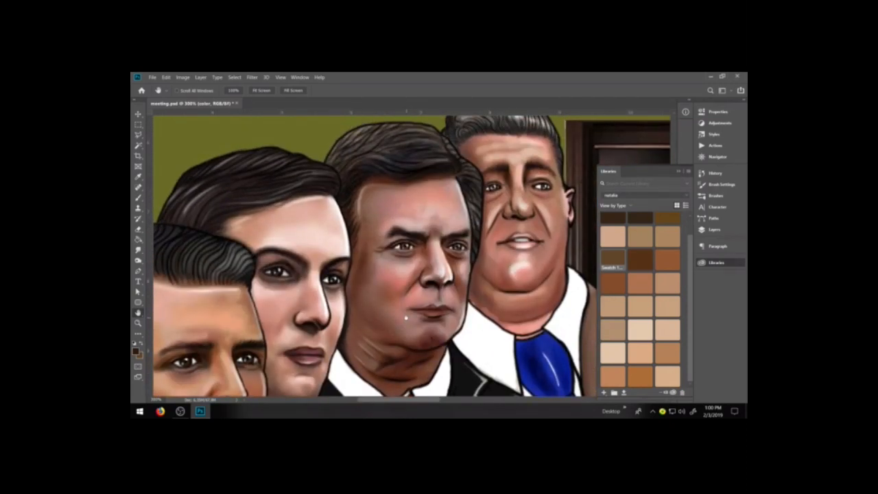
left_click_drag(474, 291, 353, 253)
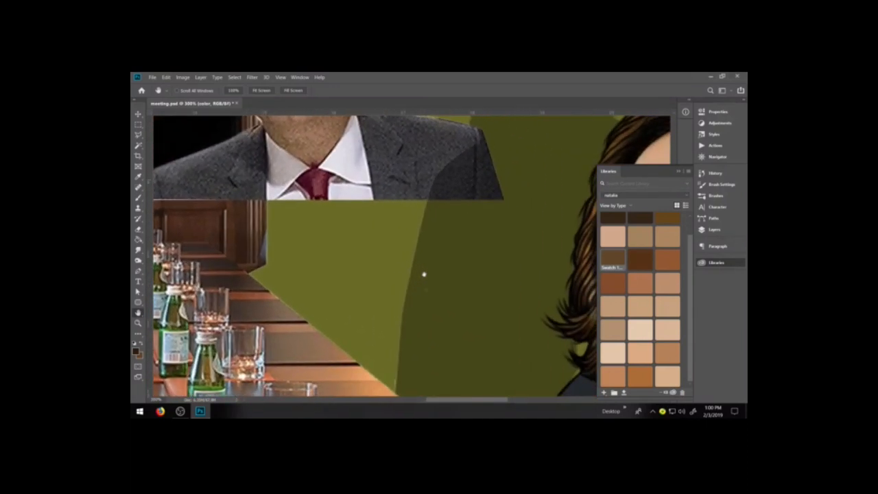
left_click_drag(423, 274, 261, 314)
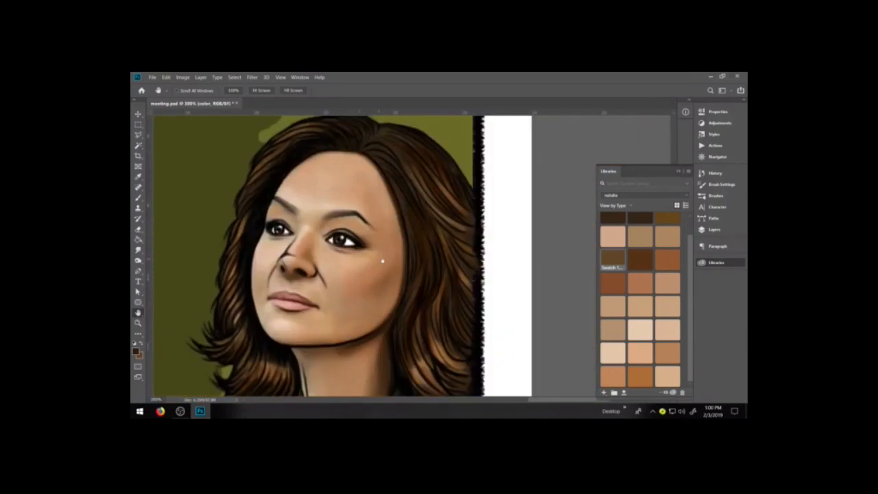
Darken the line under the woman's chin and along her jaw with dark brown strokes
key("b")
left_click_drag(312, 345, 354, 338)
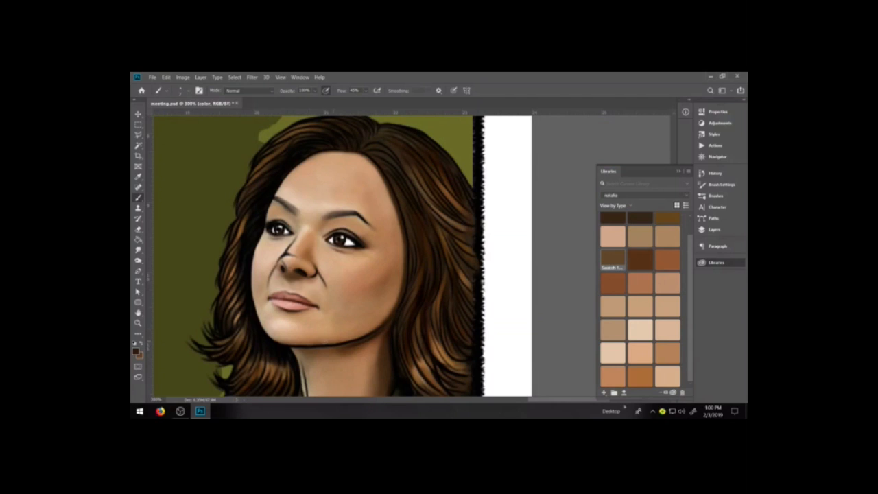
left_click_drag(308, 347, 336, 346)
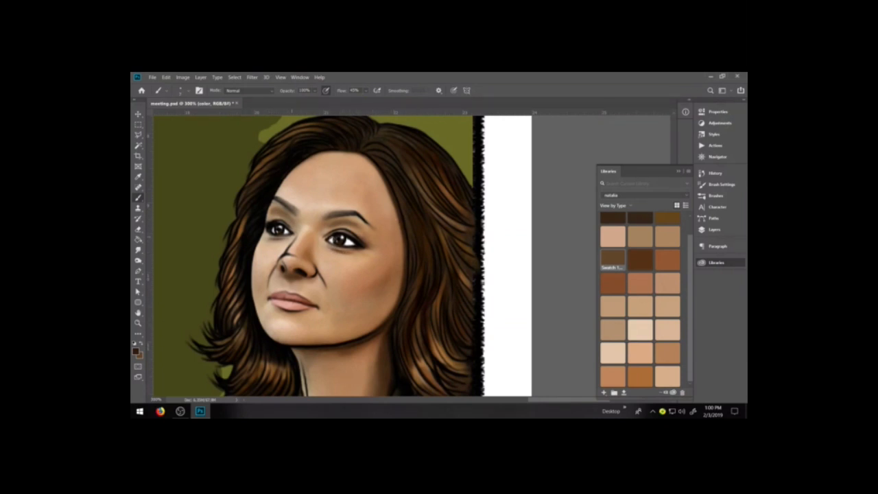
Enlarge the soft brush and shade the woman's cheek, temple and forehead with dark brown
key("bracketright")
key("bracketright")
key("bracketright")
mouse_move(368, 284)
left_mouse_down()
mouse_move(384, 268)
mouse_move(349, 294)
left_mouse_up()
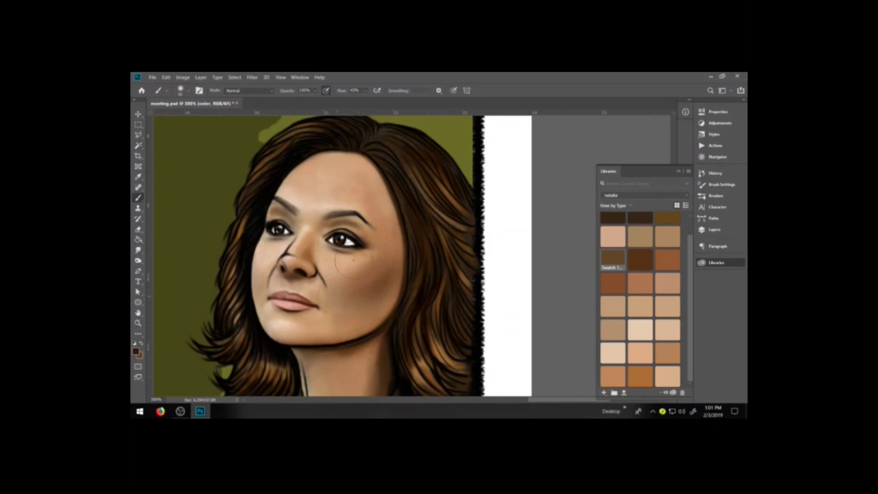
mouse_move(386, 235)
left_mouse_down()
mouse_move(366, 174)
mouse_move(312, 163)
mouse_move(293, 180)
left_mouse_up()
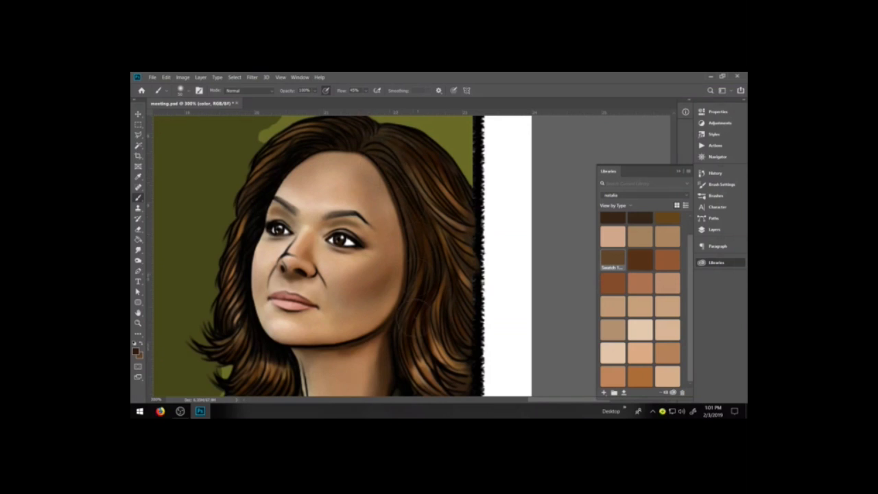
Darken the shadowed side of the woman's neck beside her hair with broad, soft brown strokes
left_click_drag(385, 361, 395, 382)
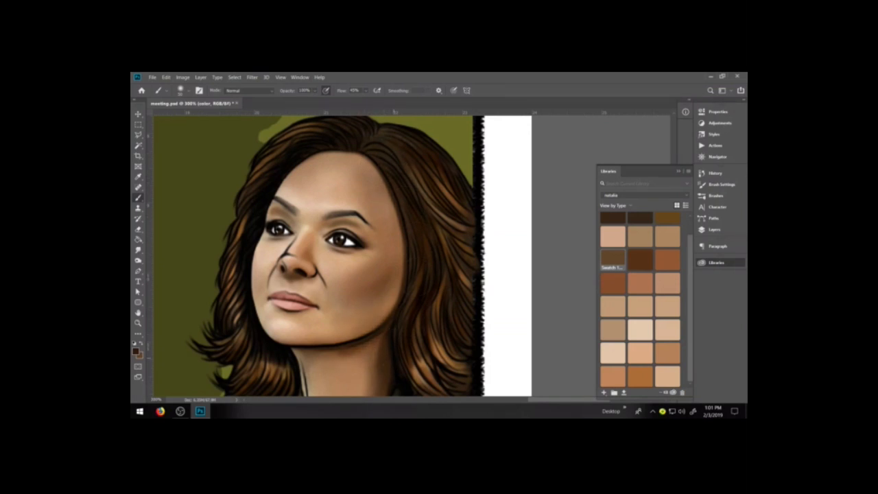
key("space")
left_click_drag(405, 331, 403, 267)
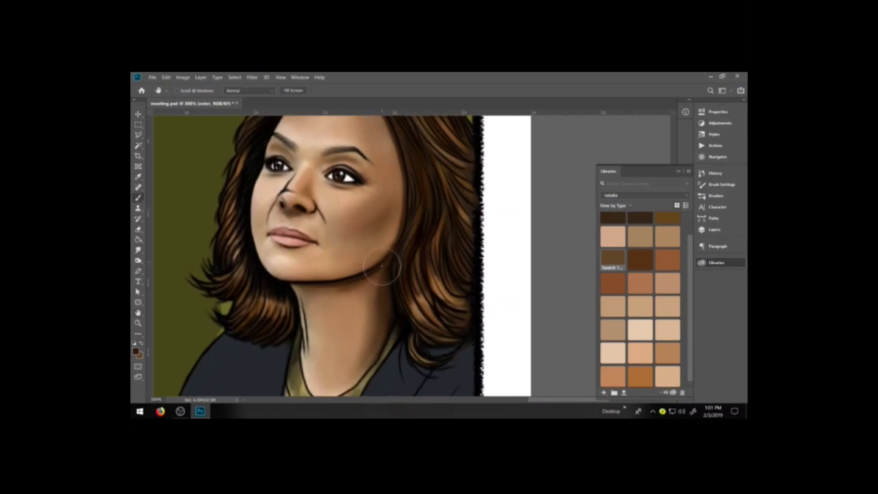
left_click_drag(377, 312, 360, 353)
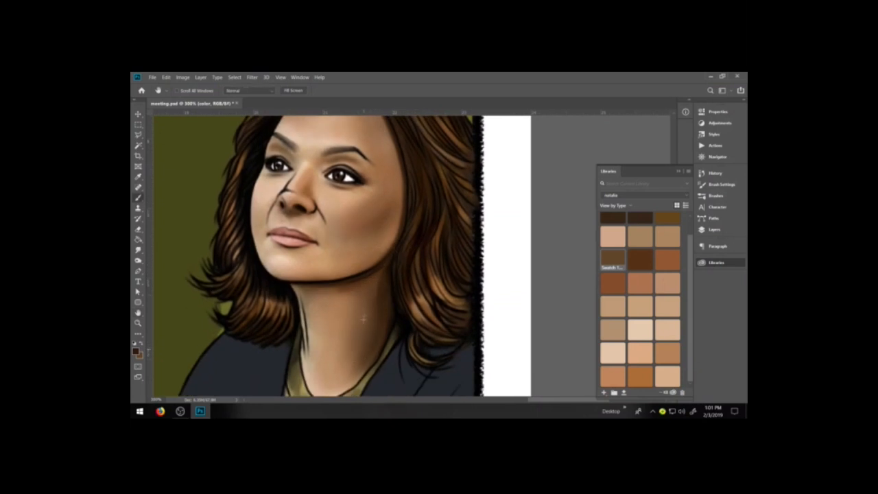
Deepen the shading down the woman's throat and along both sides of her neck with soft dark brown strokes
left_click_drag(374, 292, 336, 391)
key("ctrl+z")
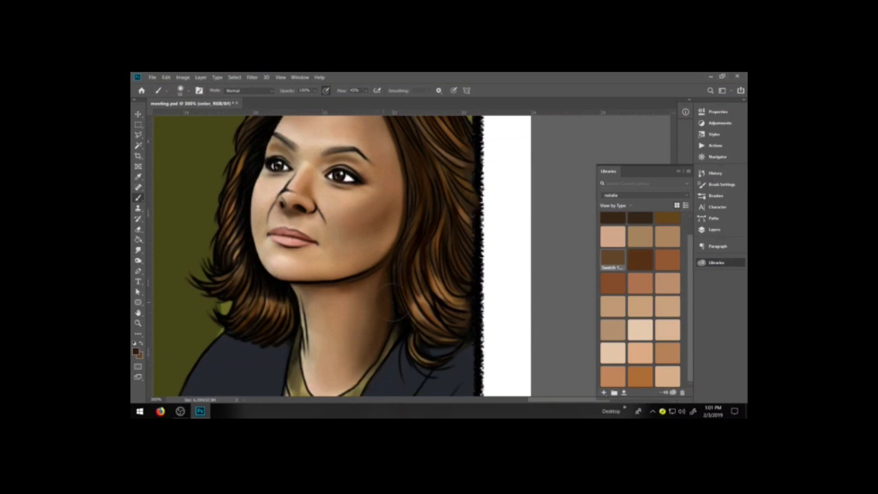
left_click_drag(367, 328, 354, 354)
left_click_drag(305, 287, 312, 362)
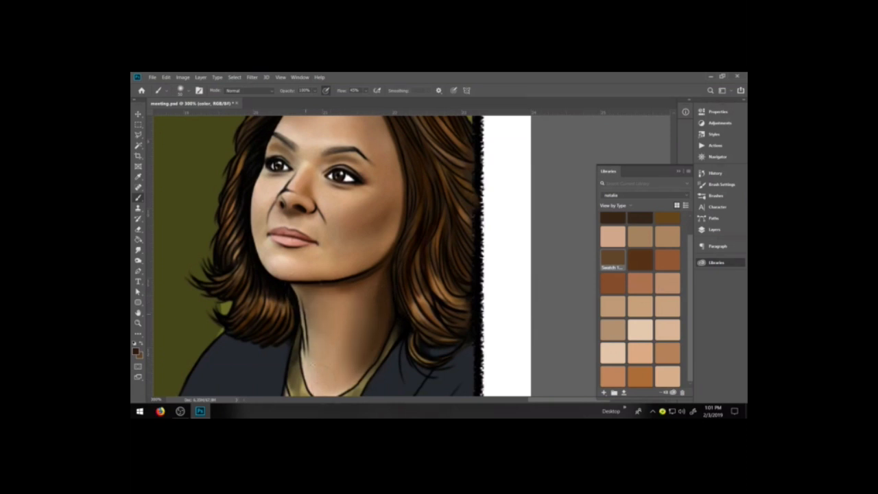
Switch to a pale skin swatch and a much smaller brush, and highlight the edge of the woman's neck beside her collar
left_click(667, 330)
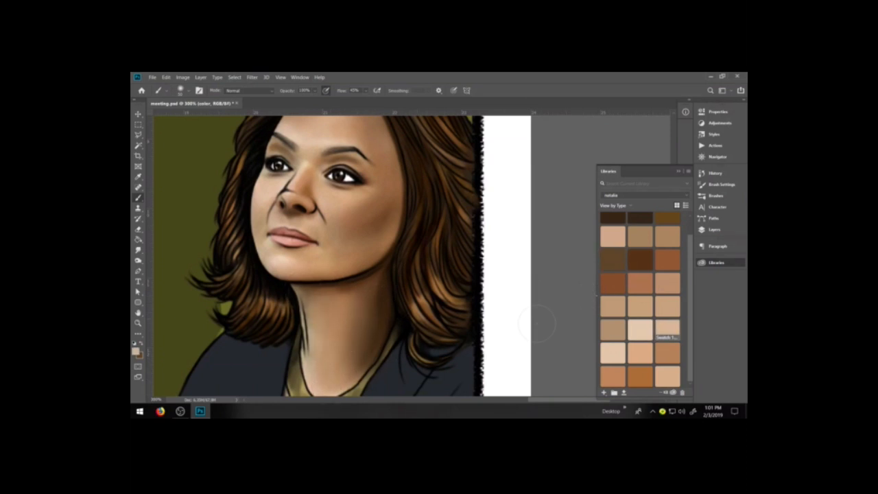
key("bracketleft")
key("bracketleft")
key("bracketleft")
key("bracketleft")
key("bracketleft")
key("bracketleft")
key("bracketleft")
key("bracketleft")
left_click_drag(304, 296, 307, 327)
left_click_drag(300, 298, 301, 343)
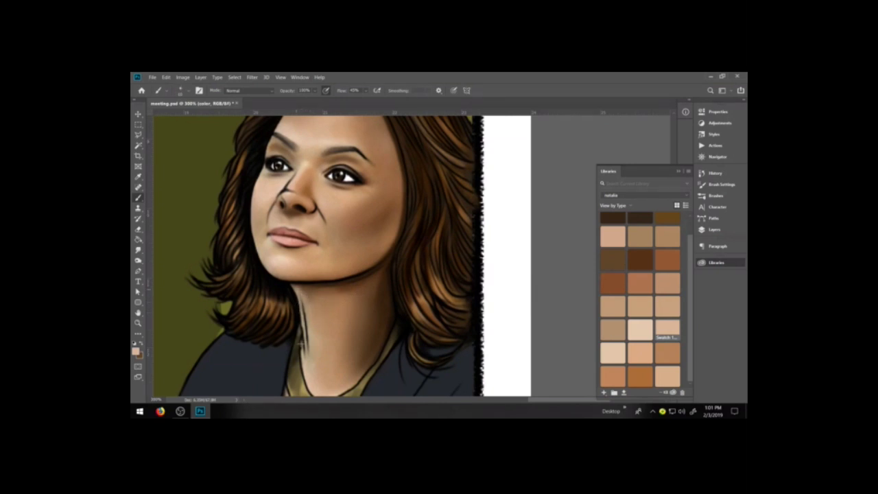
key("ctrl+z")
mouse_move(330, 288)
left_mouse_down()
mouse_move(302, 289)
mouse_move(366, 277)
mouse_move(300, 289)
mouse_move(331, 286)
left_mouse_up()
key("ctrl+z")
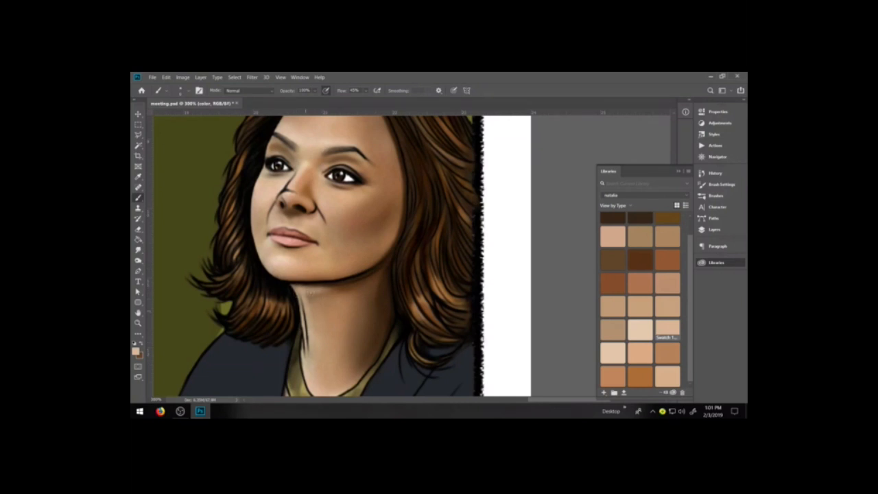
mouse_move(373, 273)
left_mouse_down()
mouse_move(319, 290)
mouse_move(309, 364)
left_mouse_up()
left_click_drag(310, 293, 376, 269)
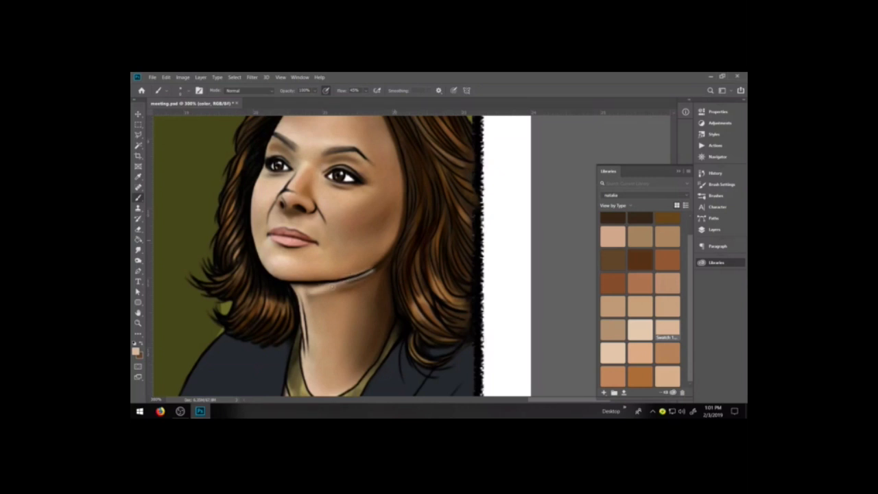
key("ctrl")
key("ctrl+z")
key("ctrl+z")
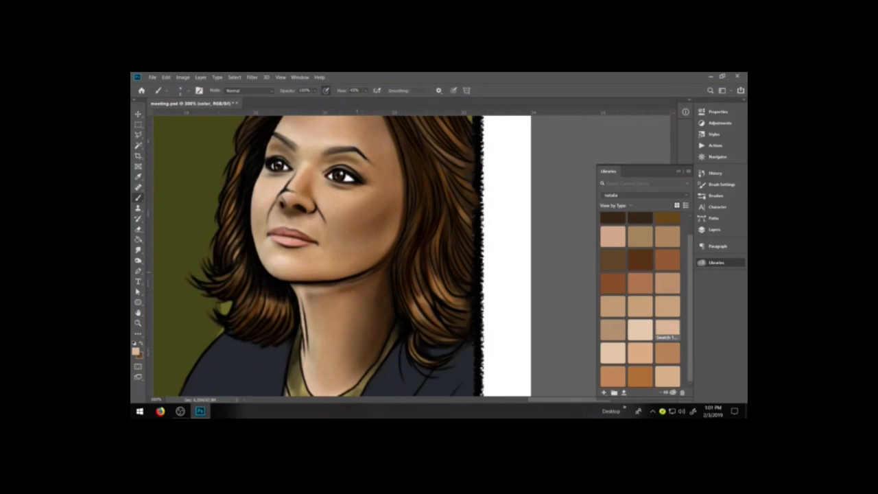
Sample the neck's mid skin tone and blend it in along the underside of the woman's jaw
left_click(323, 304, "alt")
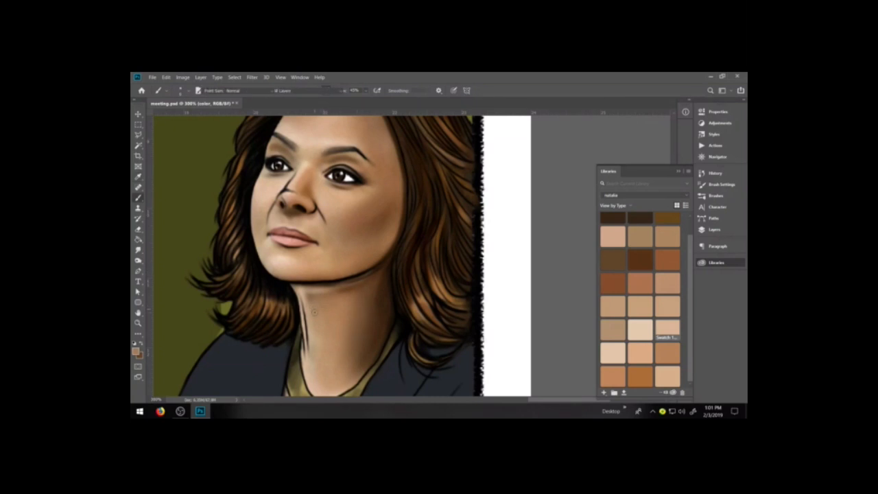
left_click_drag(311, 293, 374, 274)
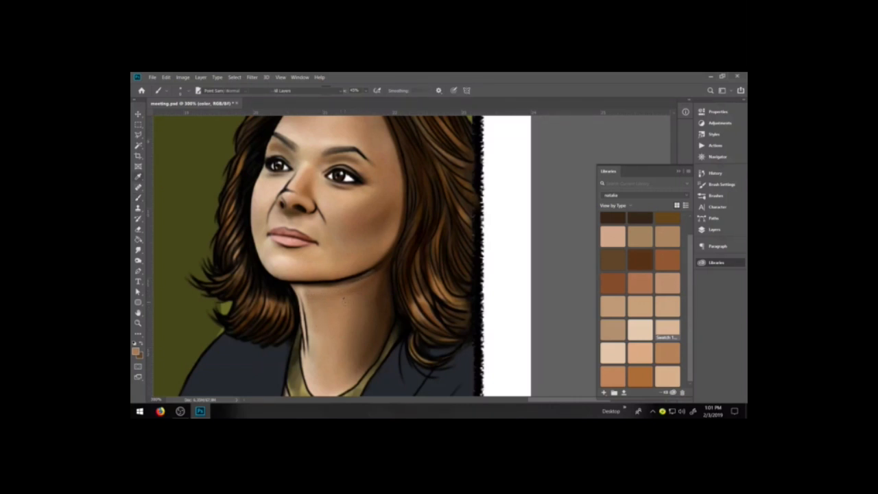
left_click(321, 308, "alt")
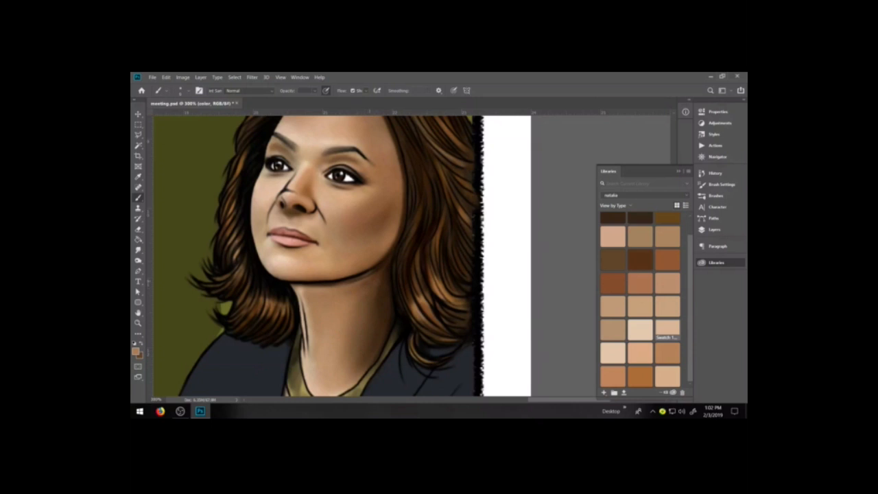
Lighten the woman's chin just above the jawline with a soft brush in a pale cream swatch
left_click(640, 329)
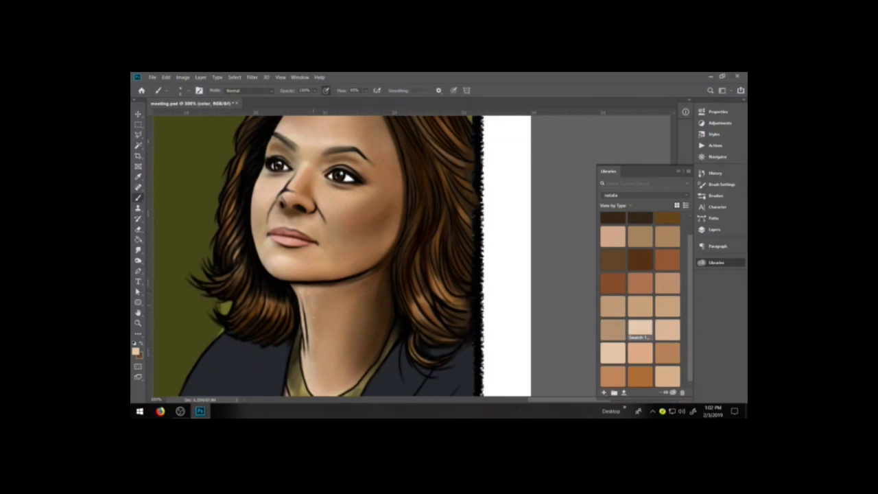
left_click(138, 250)
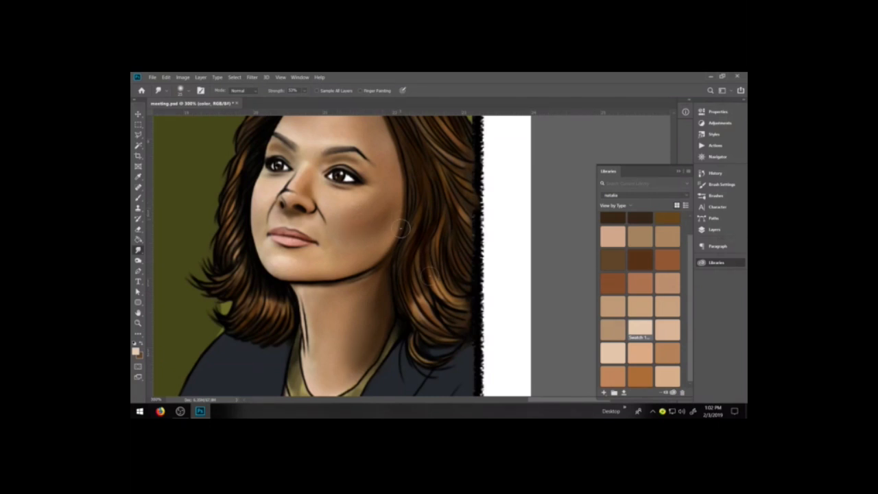
key("b")
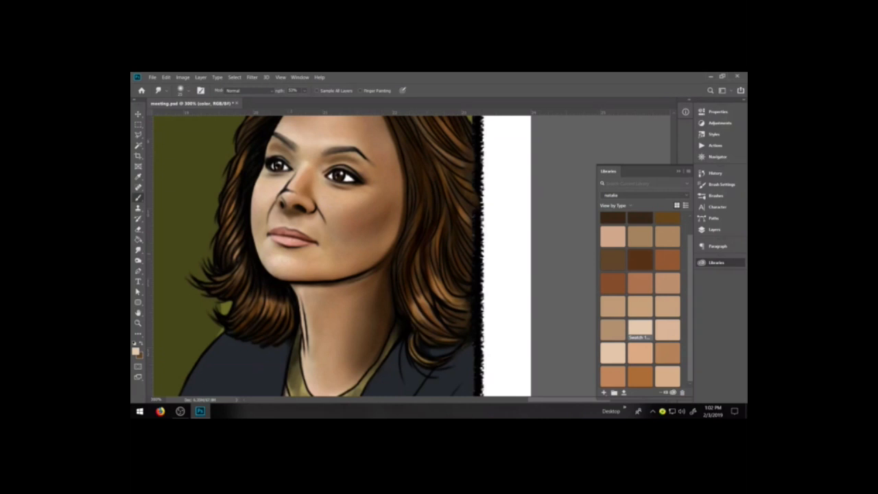
key("b")
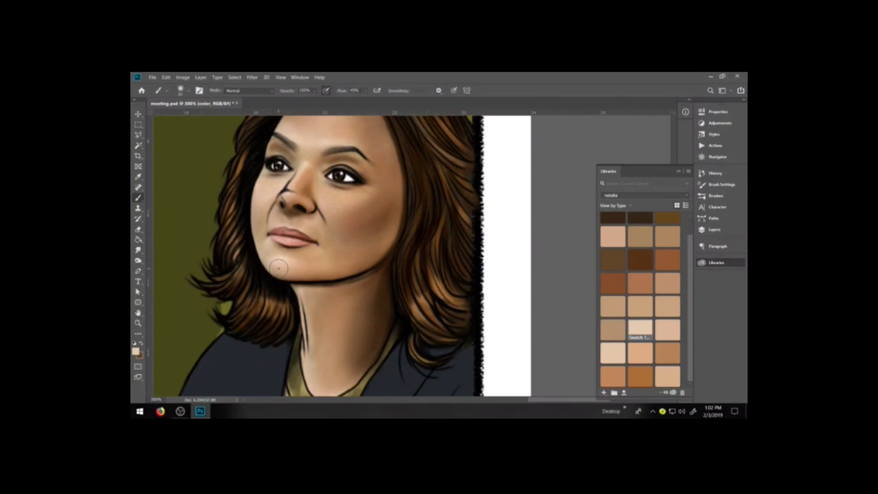
left_click_drag(271, 264, 301, 275)
Add small light tan touches to the woman's cheek with a smaller brush and blend them with the Smudge tool
key("bracketleft")
key("bracketleft")
left_click(668, 329)
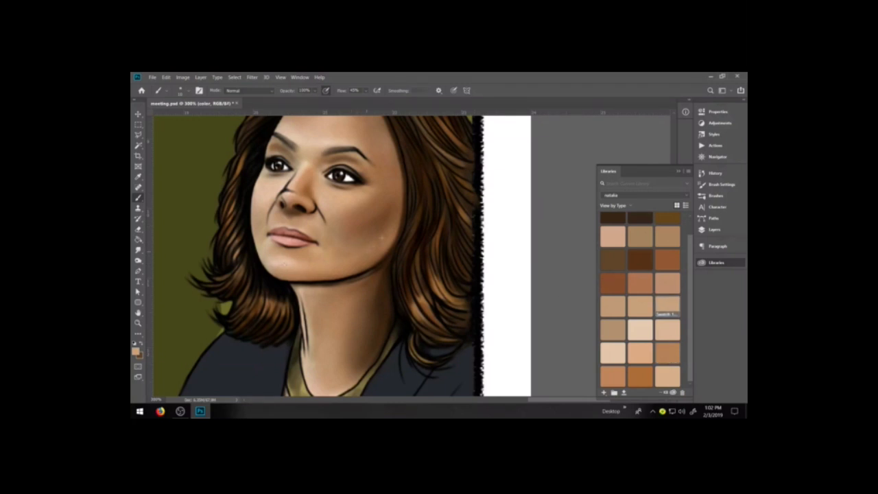
left_click(139, 251)
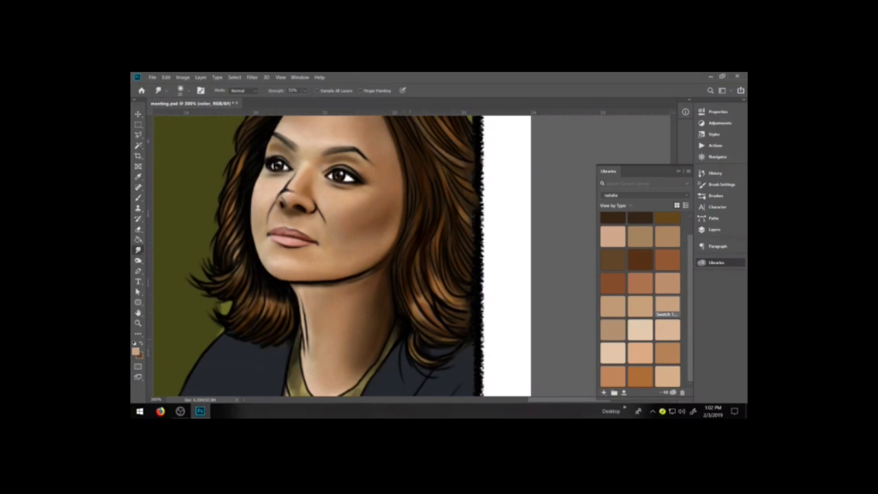
Ink a line down the front of the woman's jacket on her line layer, using the black 3 px cartoon brush
key("ctrl+minus")
key("ctrl+minus")
key("ctrl+minus")
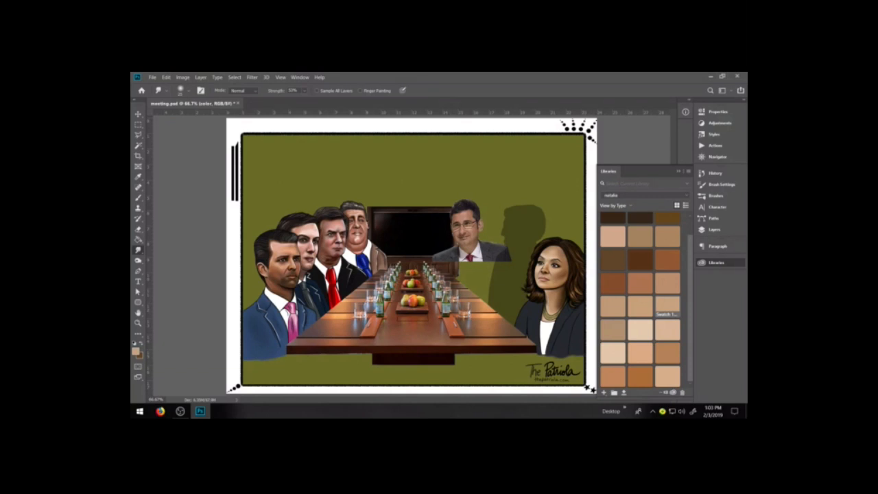
key("z")
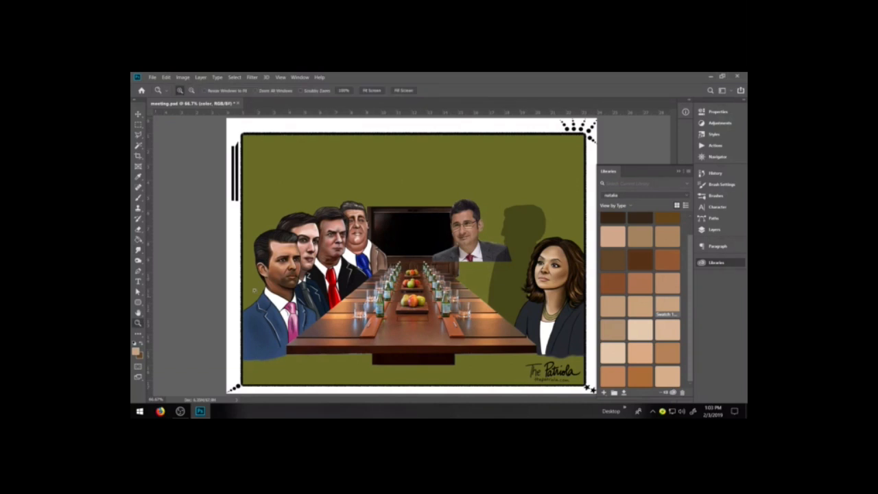
left_click(595, 361)
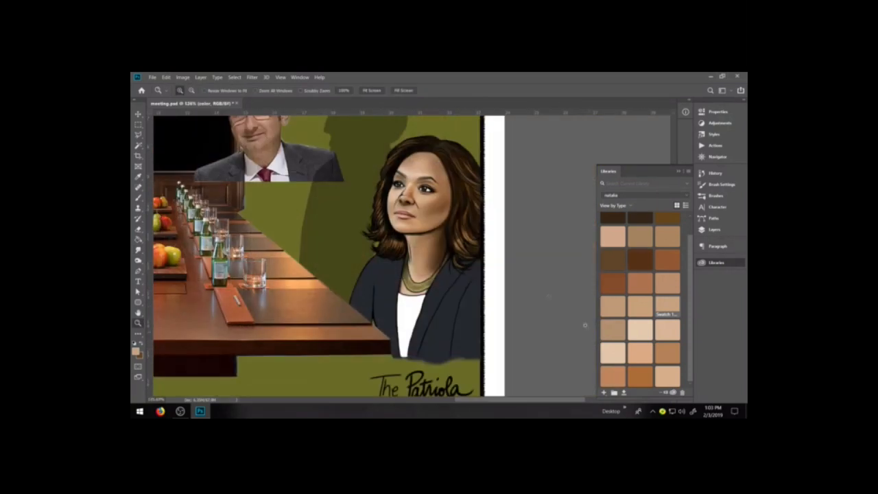
left_click(429, 256)
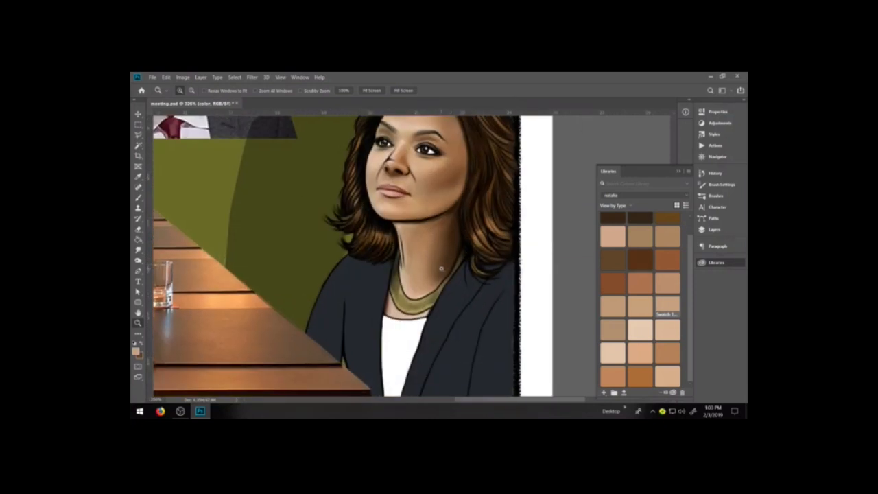
key("b")
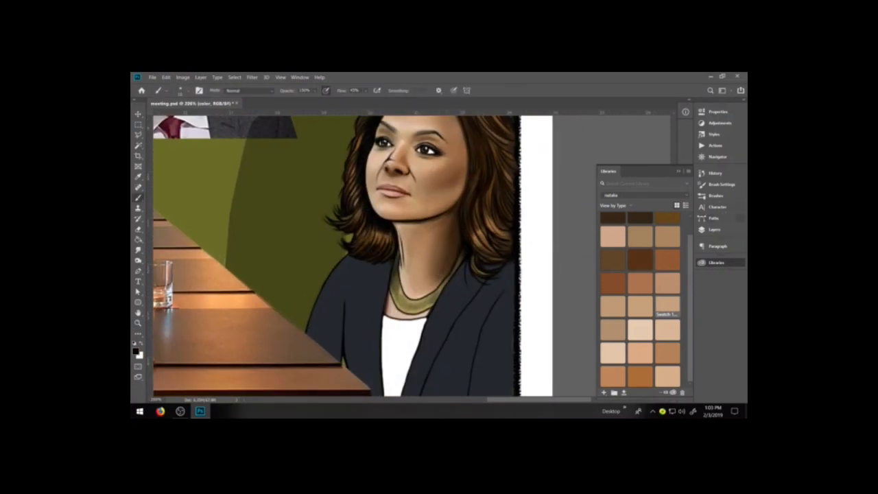
left_click(716, 196)
left_click(591, 256)
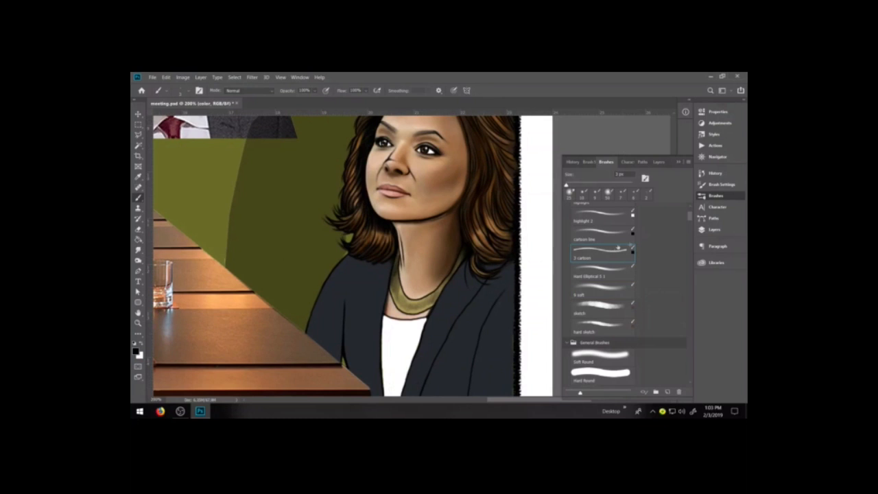
left_click(713, 229)
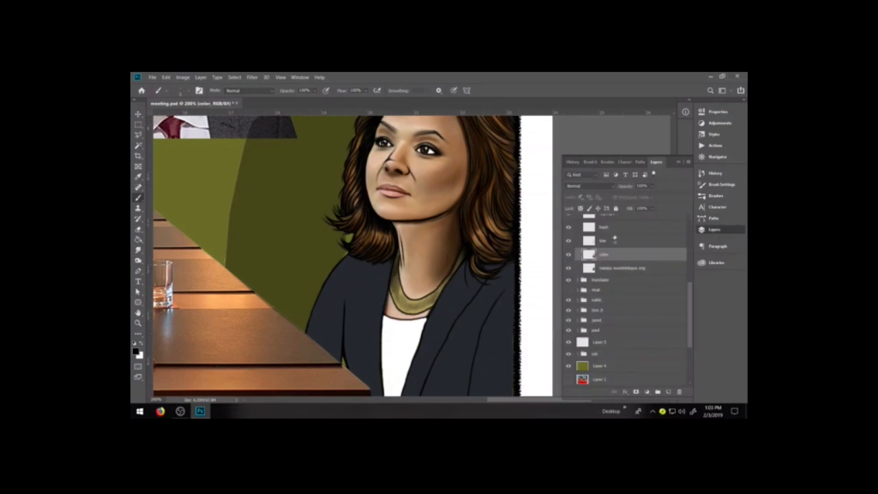
left_click(614, 240)
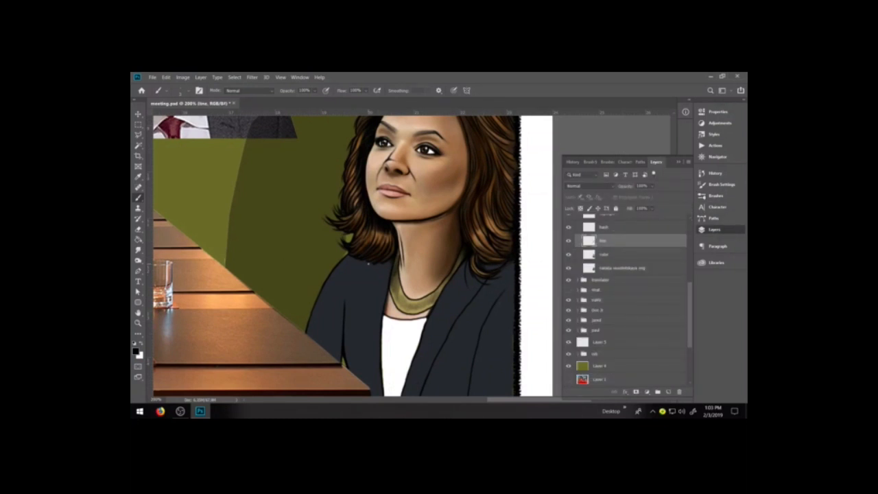
left_click_drag(362, 258, 370, 384)
Sample the skin tone below the necklace and touch up the skin there on the color layer with a soft brush
left_click(395, 311, "alt")
left_click(619, 253)
left_click(716, 196)
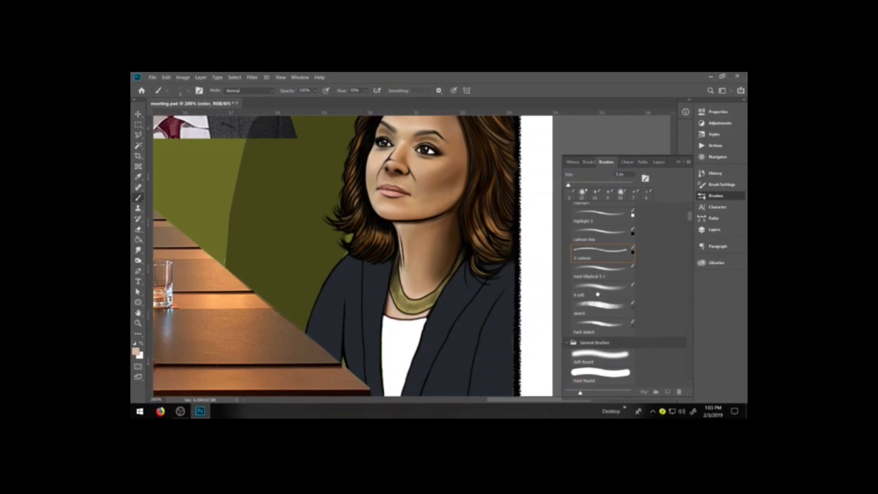
left_click(715, 229)
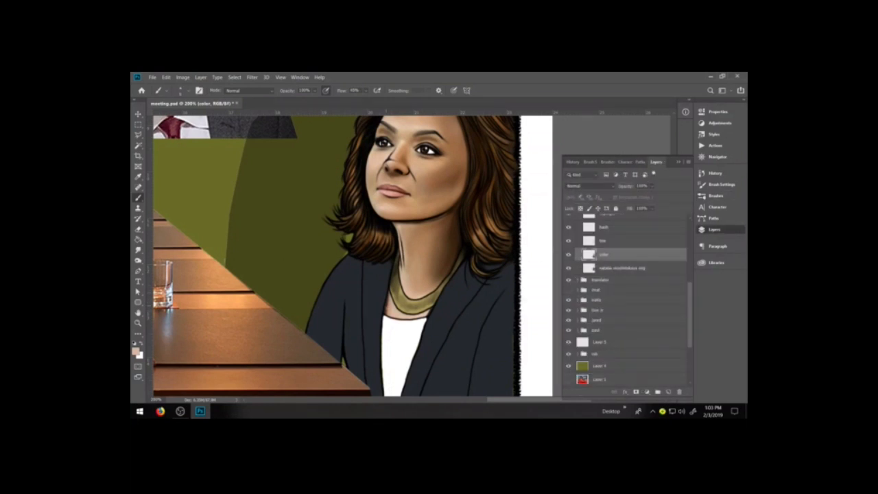
left_click_drag(388, 302, 389, 310)
Touch up the skin beside the outline of the woman's nose with the sampled skin tone
key("z")
left_click(411, 143)
key("b")
left_click_drag(345, 188, 340, 200)
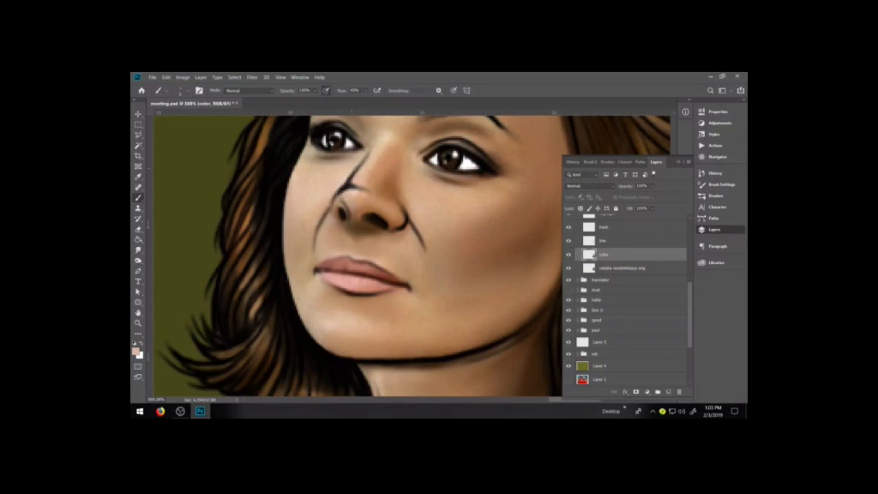
Paint a white highlight across the tip of the woman's nose on the highlight layer, using the "highlight 2" brush
left_click(714, 196)
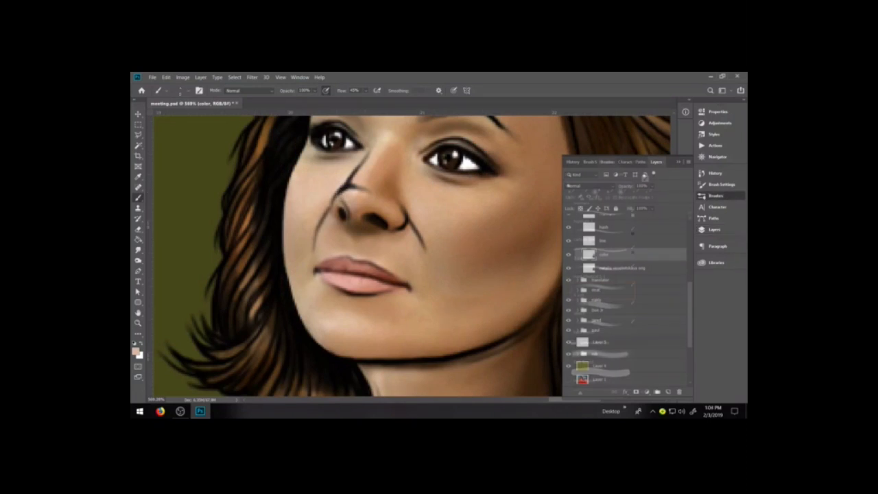
left_click(597, 219)
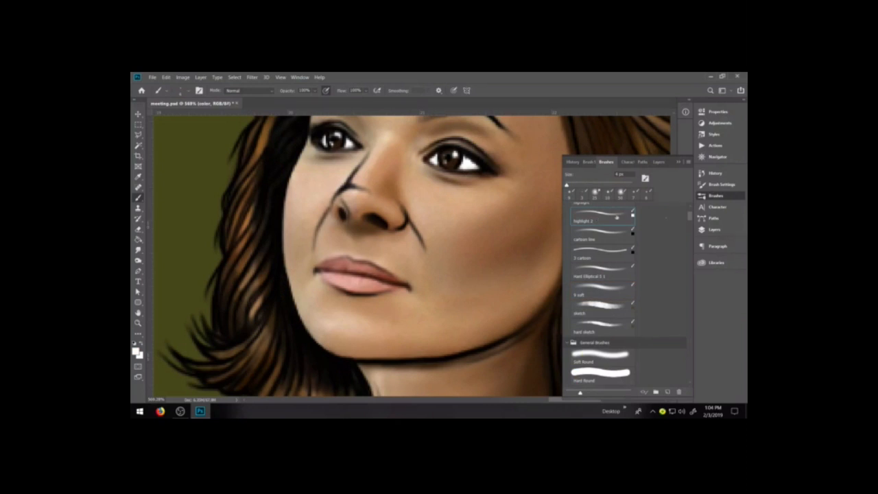
left_click(713, 229)
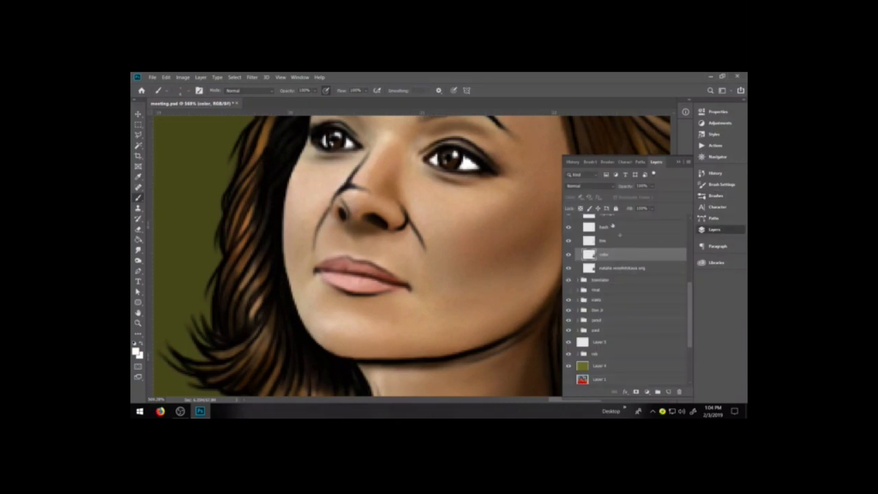
scroll(624, 295, "up", 3)
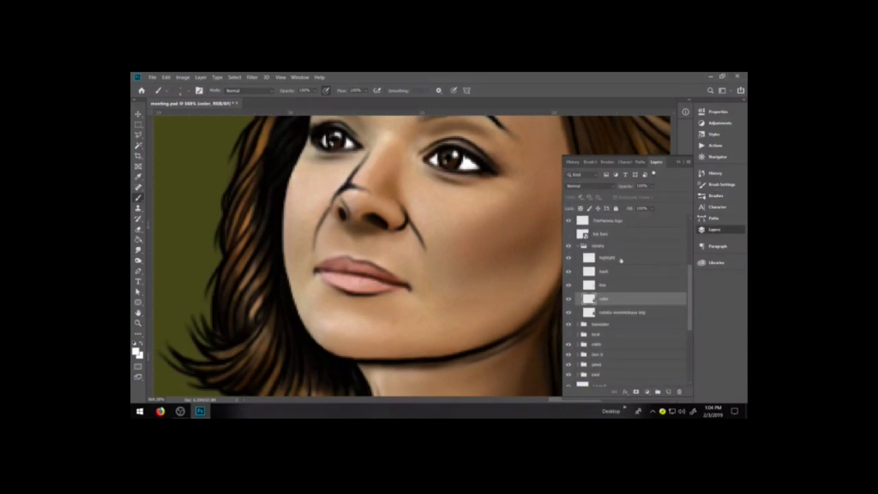
left_click(590, 258)
left_click_drag(461, 294, 461, 349)
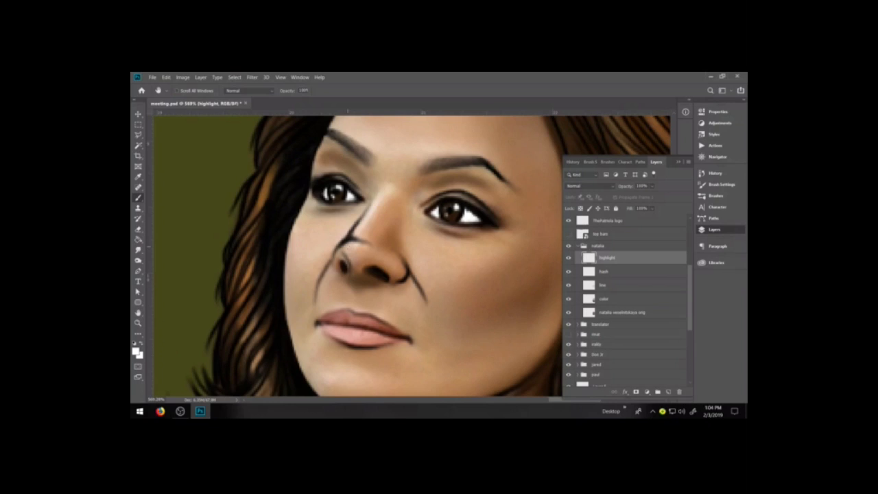
key("space")
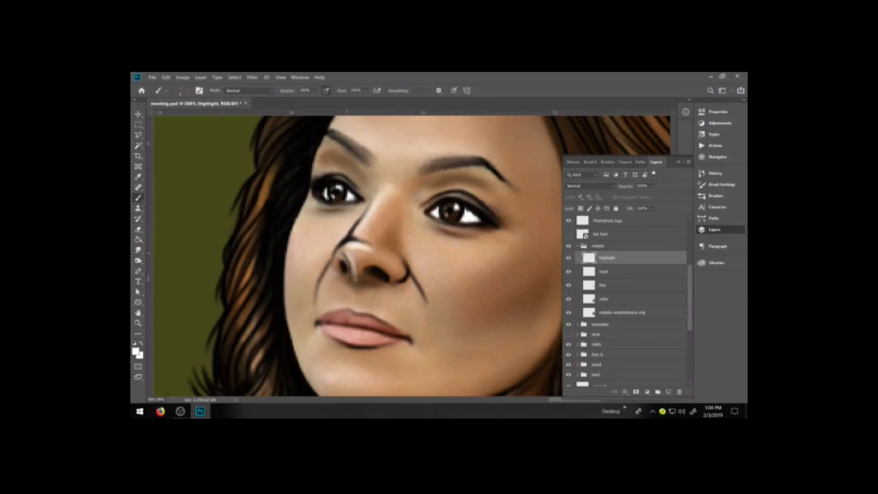
key("ctrl+z")
left_click_drag(348, 243, 381, 258)
Add a thin white highlight to the woman's lower lip and undo the unwanted lip strokes
left_click_drag(350, 331, 395, 332)
key("ctrl+z")
left_click_drag(349, 311, 399, 332)
key("ctrl+z")
key("ctrl+z")
key("ctrl+z")
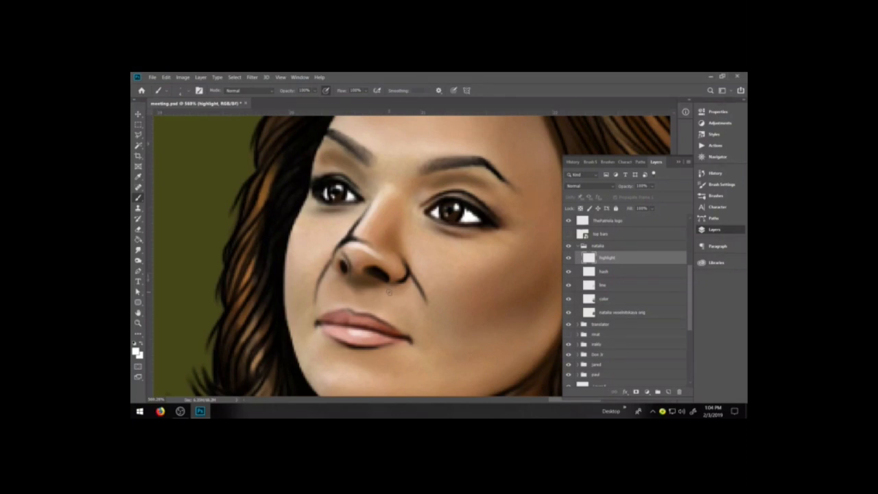
Shade the upper lip on the color layer with reddish brown #b66047, adjusted from a sampled tone, and blend it with the Smudge tool
key("i")
left_click(483, 327)
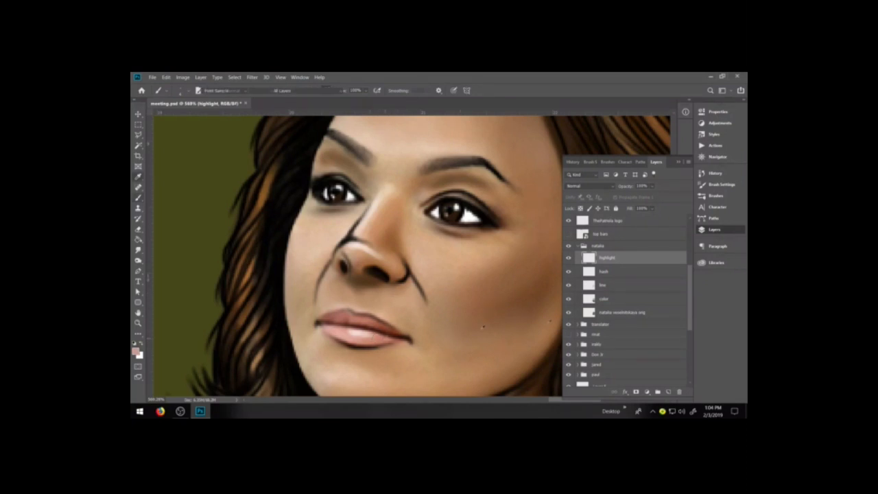
left_click(622, 300)
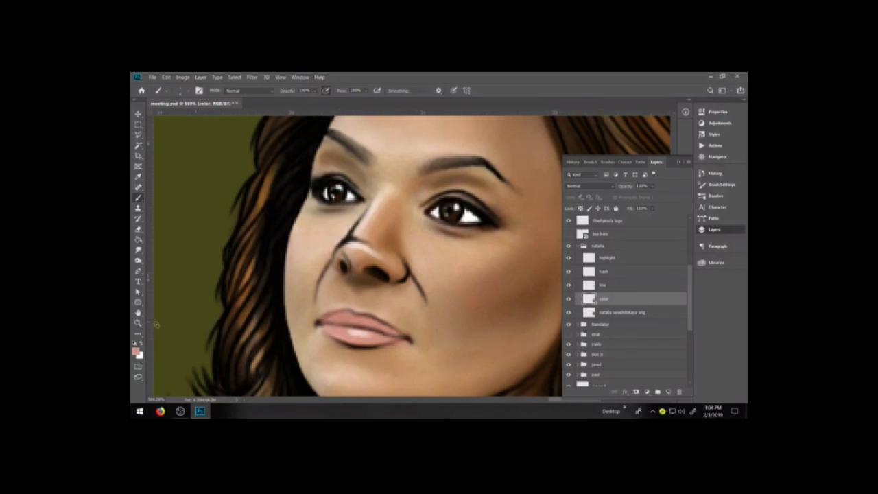
left_click(136, 351)
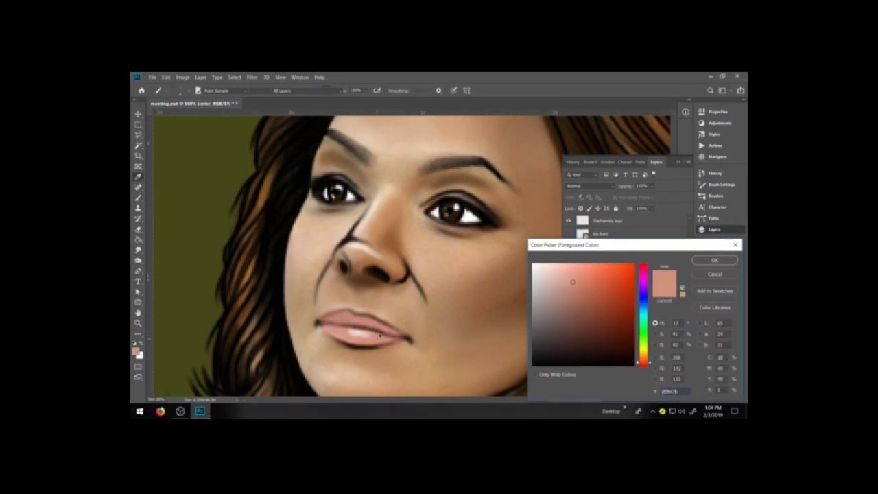
left_click(595, 292)
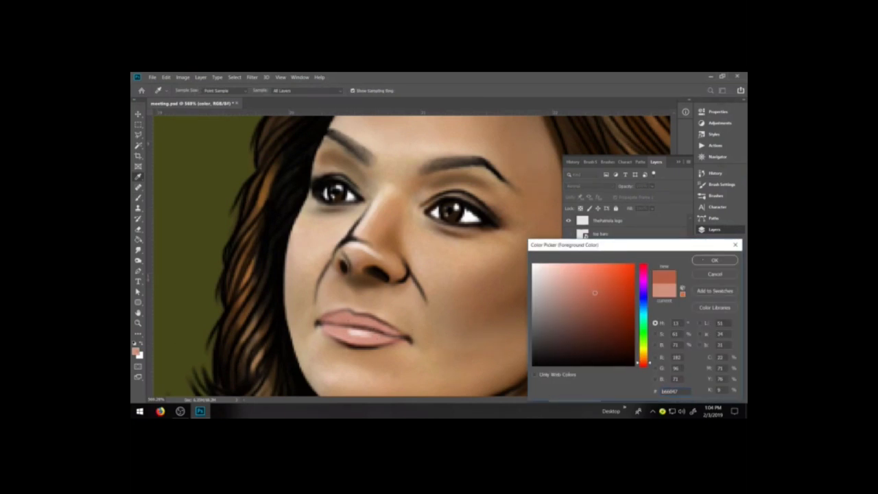
key("Return")
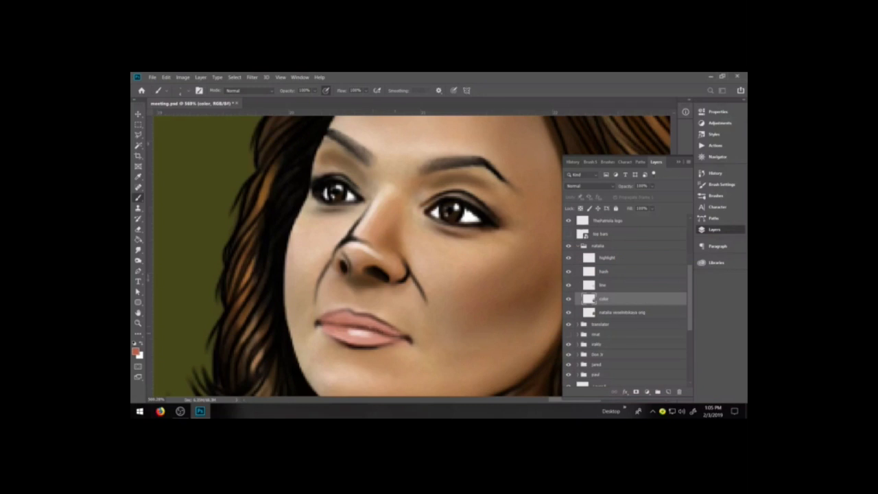
left_click(138, 250)
key("bracketleft")
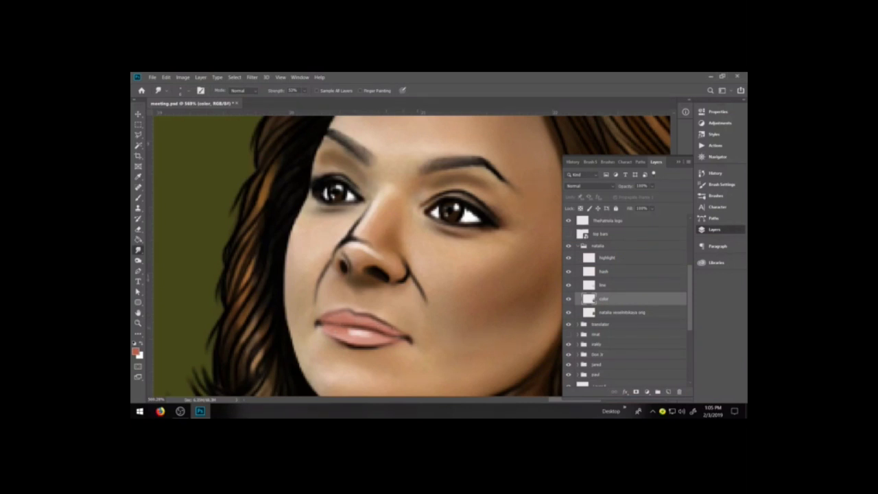
Brush a darker red-brown, #9c3d21, along the woman's upper lip on the color layer
left_click(138, 198)
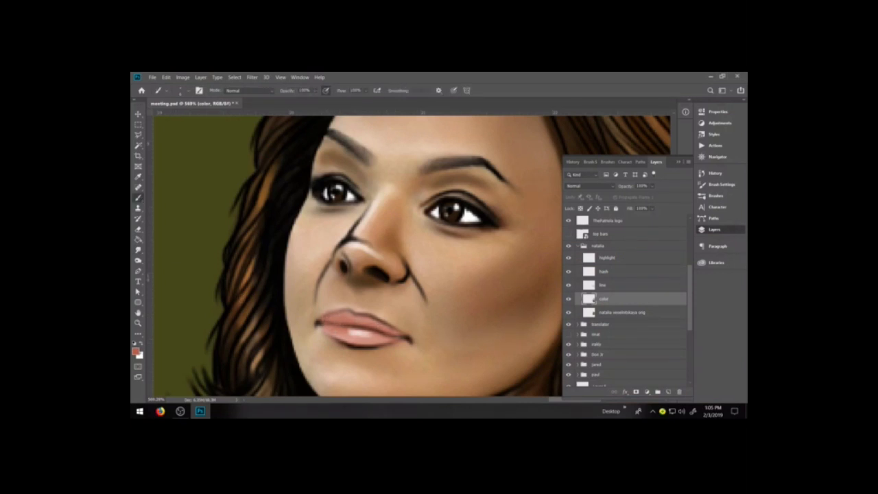
left_click(136, 351)
left_click(613, 303)
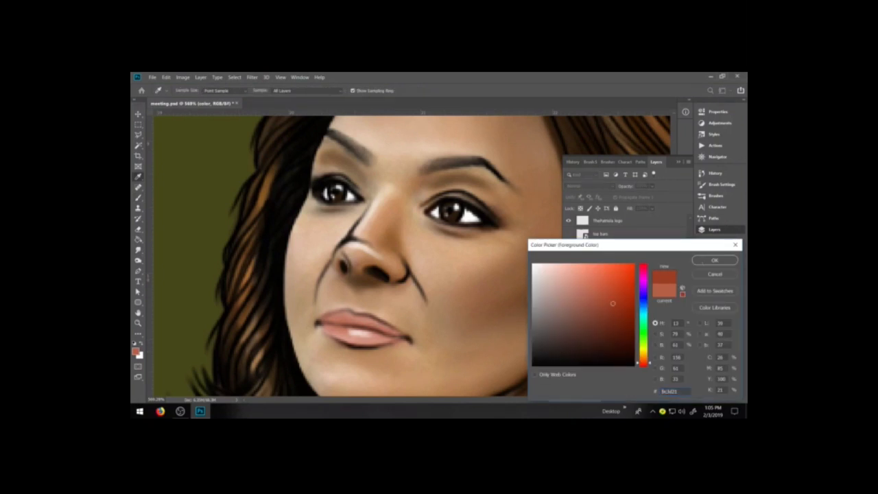
left_click(714, 260)
left_click_drag(324, 322, 360, 327)
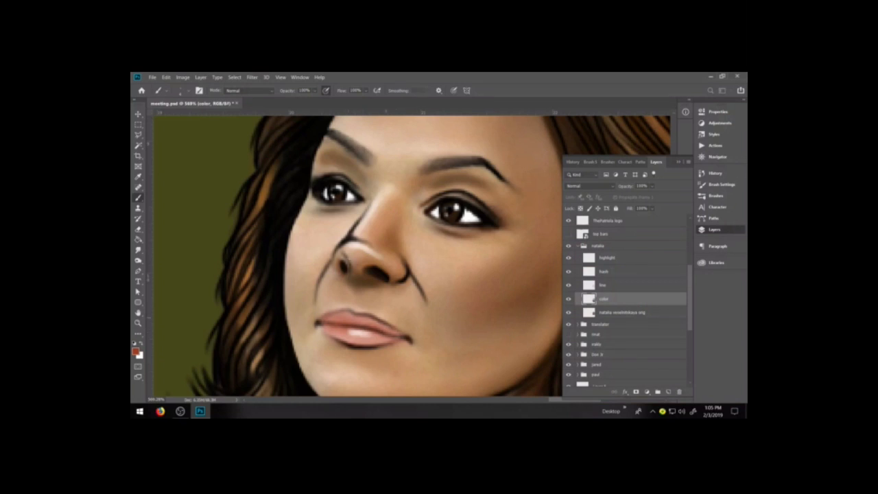
Deepen the upper lip colour with the brush in Color Burn mode, first at 20% and again at 24% opacity
left_click(244, 90)
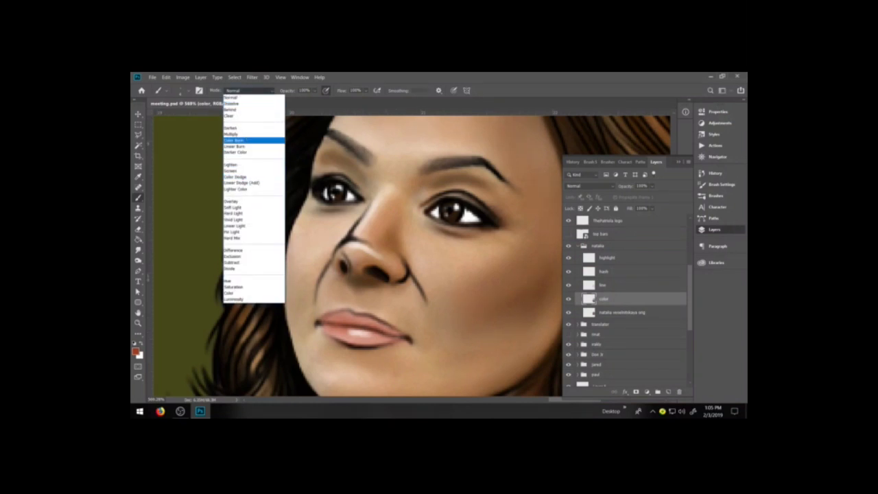
left_click(237, 140)
left_click(315, 90)
left_click_drag(323, 100, 299, 100)
left_click(326, 324)
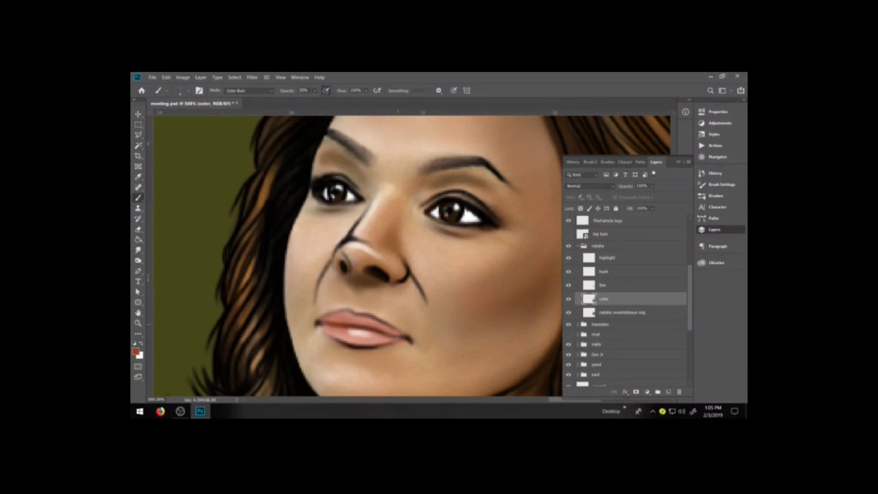
left_click(315, 91)
left_click_drag(311, 100, 314, 100)
left_click(329, 322)
Paint a white highlight under the outer end of the near eyebrow on the highlight layer with the "highlight 2" brush, and trim it with the Eraser
key("d")
key("x")
left_click(721, 196)
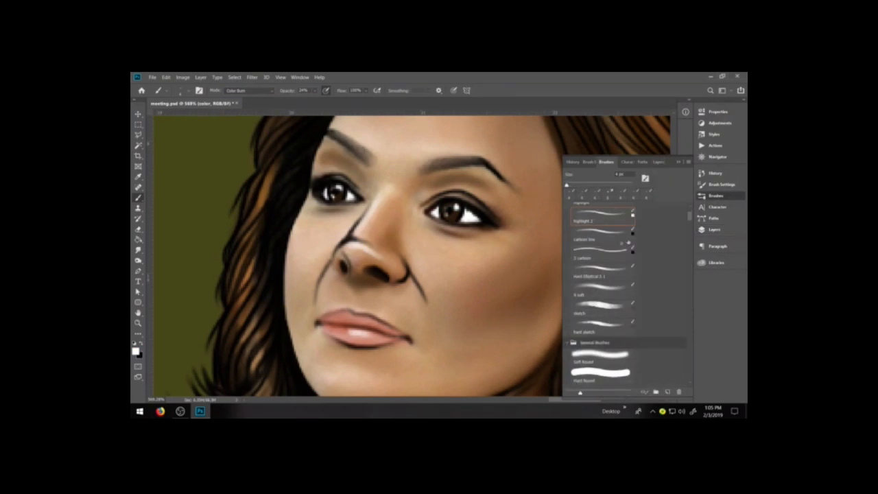
left_click(603, 217)
left_click(714, 229)
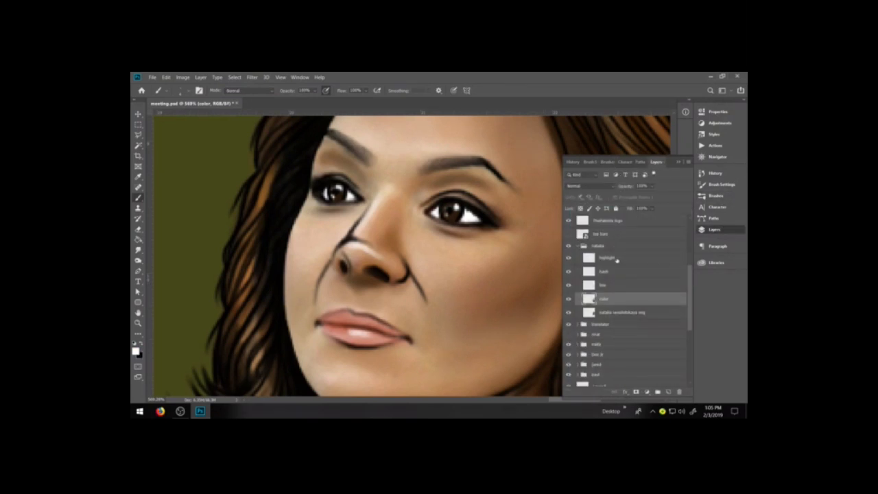
left_click(618, 258)
key("space")
left_click_drag(456, 198, 351, 263)
left_click_drag(377, 233, 408, 257)
key("e")
key("ctrl+z")
left_click_drag(390, 245, 408, 258)
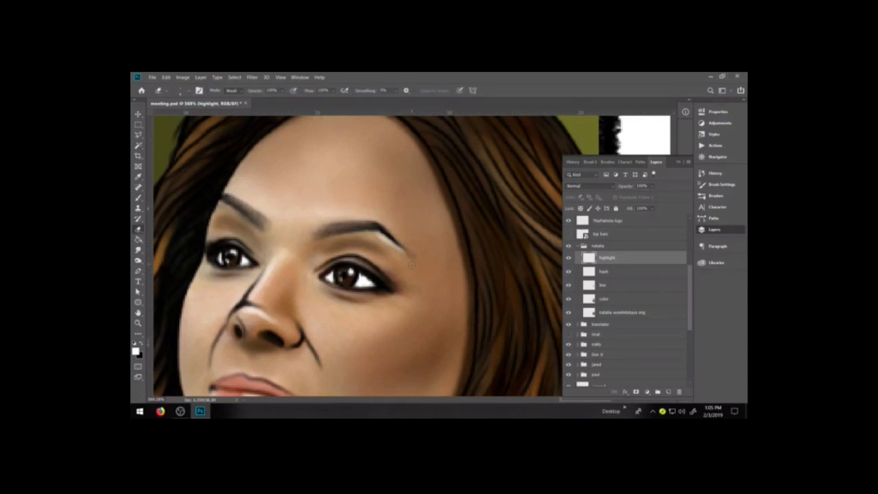
Add another white stroke beneath the near eyebrow's outer end and soften the highlight with the Smudge tool
key("b")
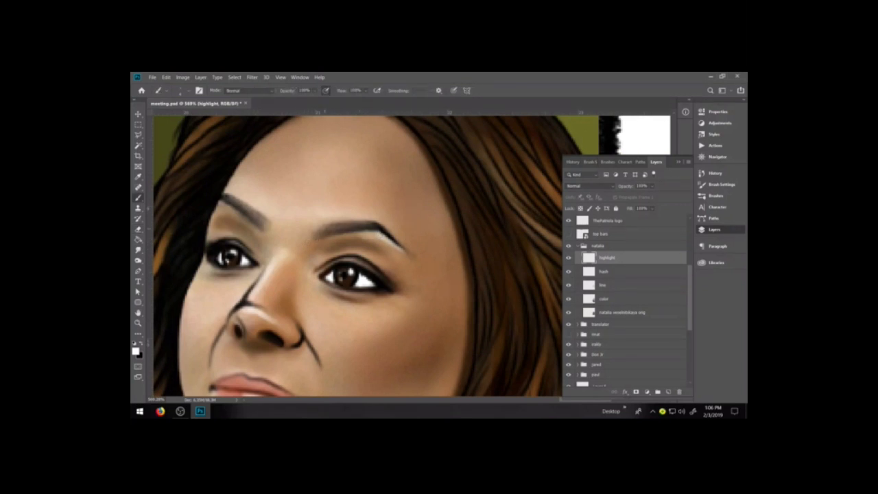
left_click_drag(403, 253, 368, 238)
key("r")
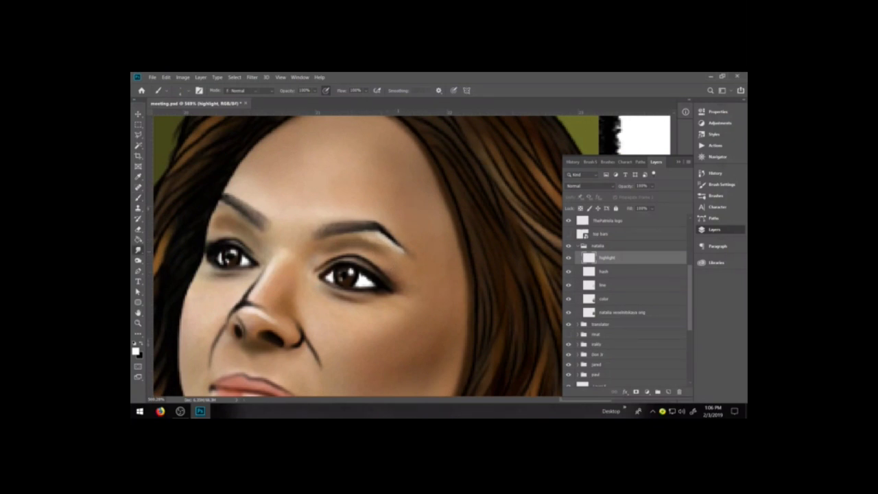
key("r")
left_click_drag(392, 248, 407, 260)
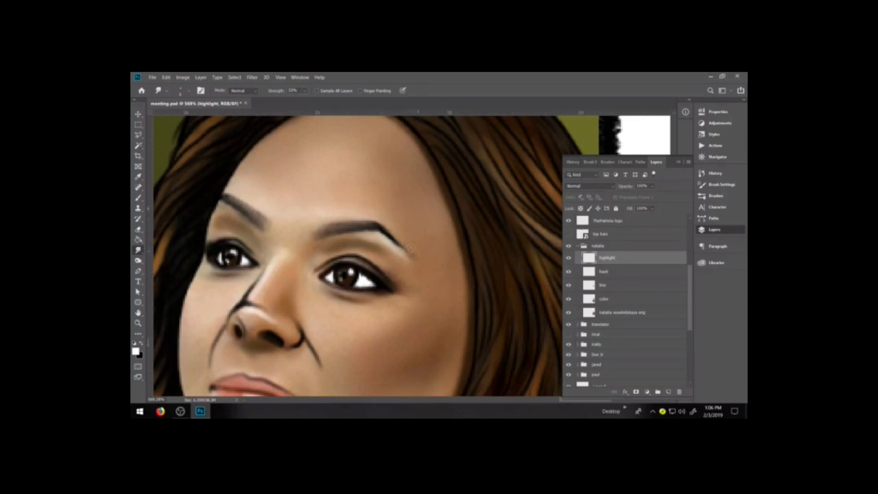
Touch in a faint white highlight beneath the far eyebrow and blend it with the Smudge tool
key("b")
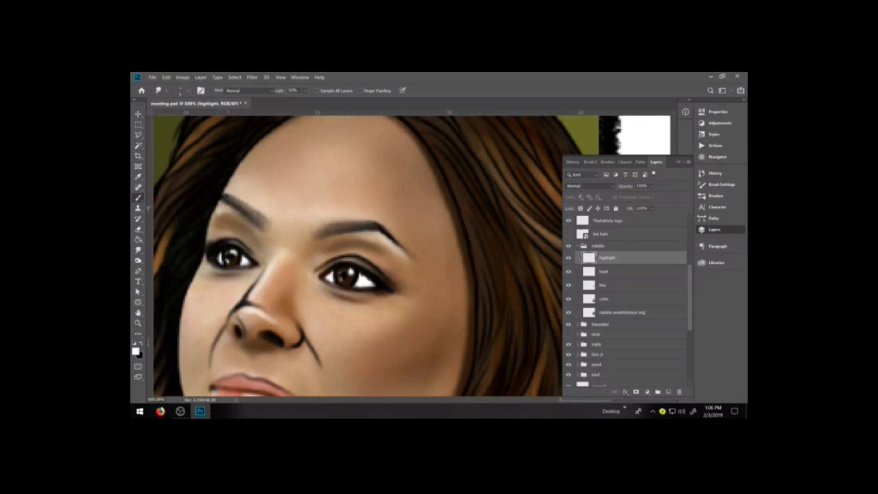
key("b")
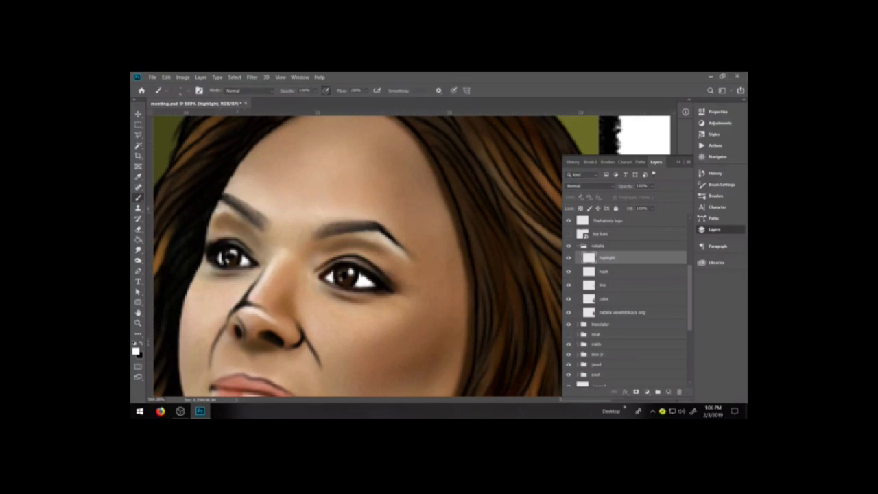
key("r")
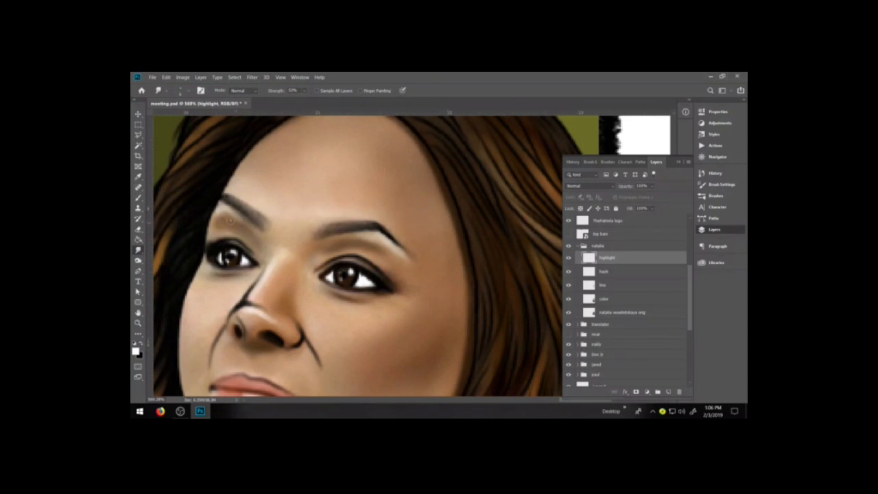
Paint a thin white rim highlight down the edge of the woman's near cheek beside the hair
left_click_drag(394, 331, 392, 288)
key("b")
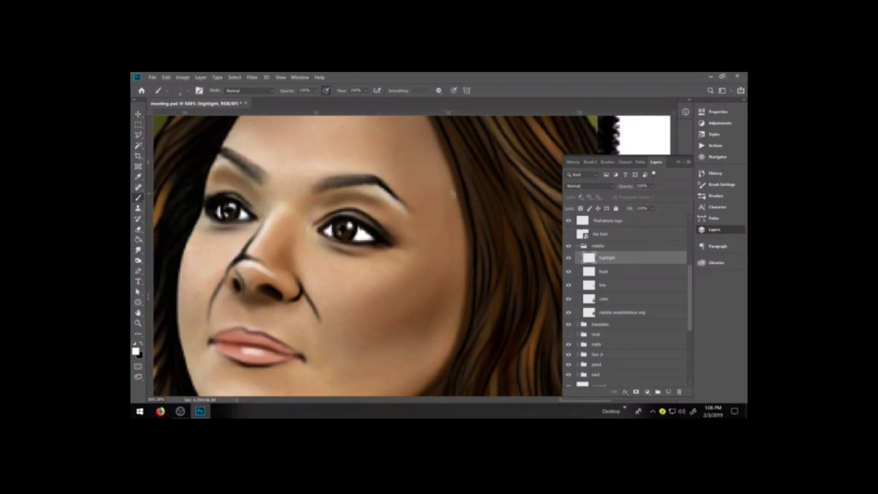
left_click_drag(453, 195, 445, 366)
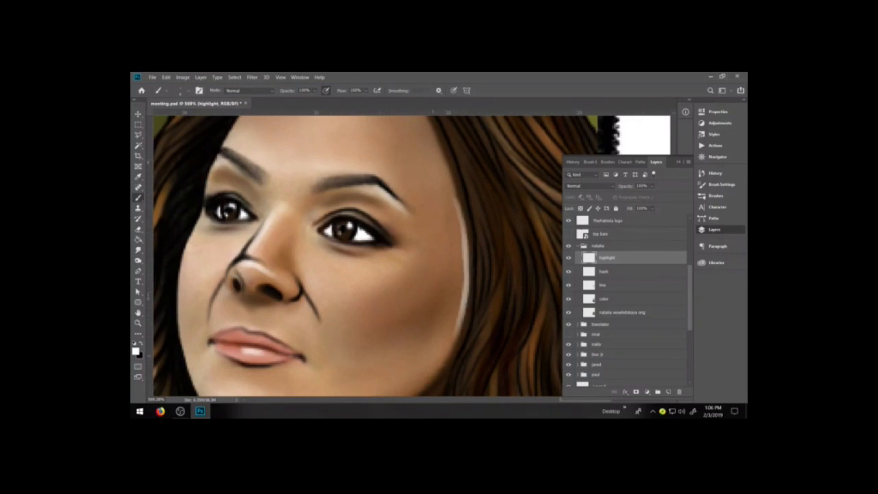
Paint a white highlight along the outer edge of the woman's far cheek and trim it with the Eraser
key("ctrl+minus")
key("ctrl+minus")
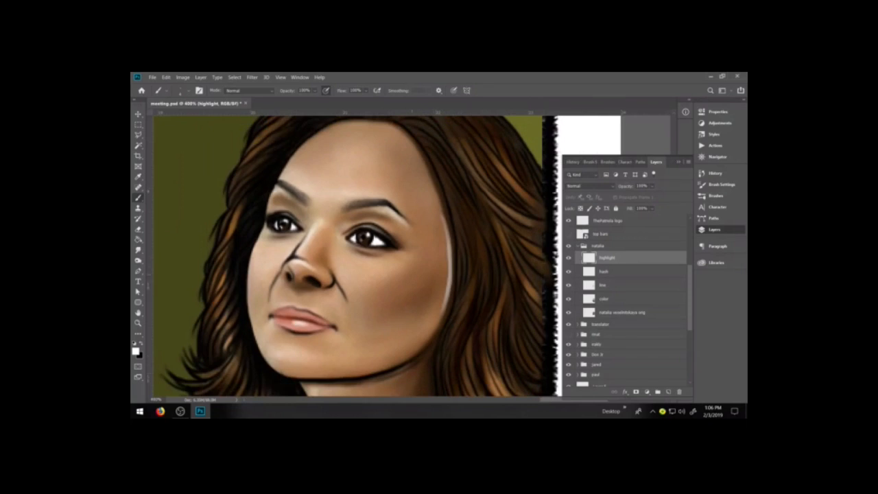
key("space")
key("space")
left_click_drag(261, 238, 252, 289)
key("e")
left_click_drag(255, 274, 253, 289)
key("b")
left_click_drag(285, 175, 327, 124)
key("ctrl+z")
mouse_move(283, 177)
left_mouse_down()
mouse_move(290, 147)
mouse_move(339, 127)
left_mouse_up()
key("ctrl+z")
left_click_drag(281, 177, 340, 126)
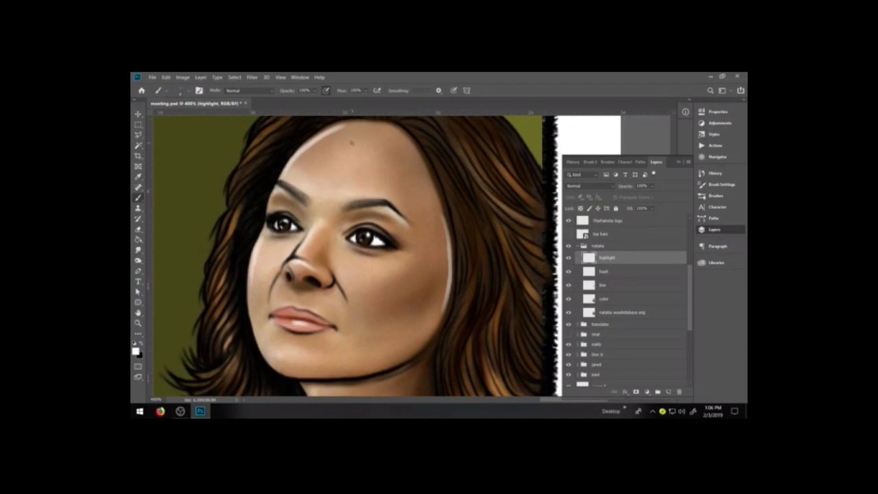
key("ctrl+z")
Paint a thin white highlight along the hairline from above the far eyebrow to the top of the forehead, cleaning it up with the Eraser
key("space")
left_click_drag(345, 166, 354, 221)
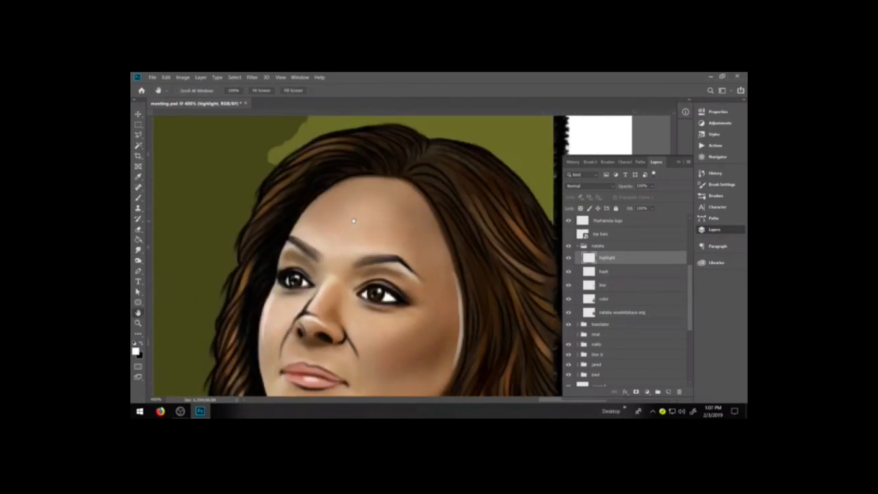
left_click_drag(293, 235, 308, 208)
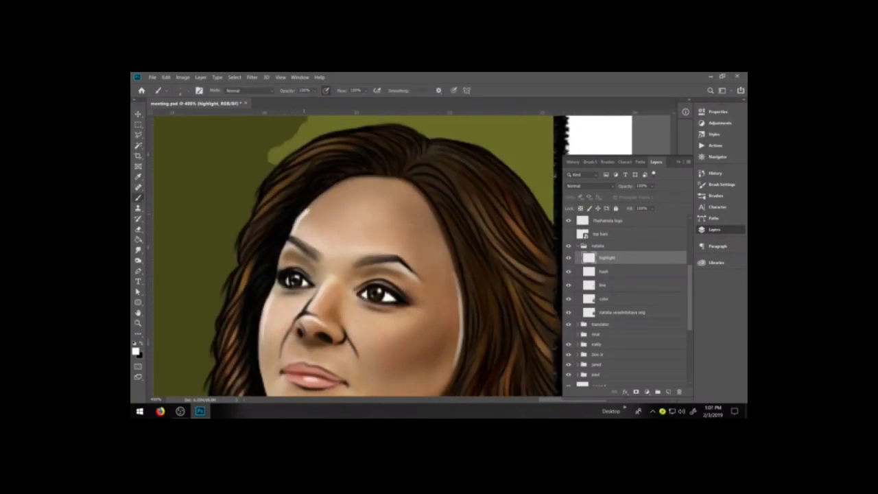
key("ctrl+z")
mouse_move(294, 233)
left_mouse_down()
mouse_move(320, 193)
mouse_move(370, 180)
left_mouse_up()
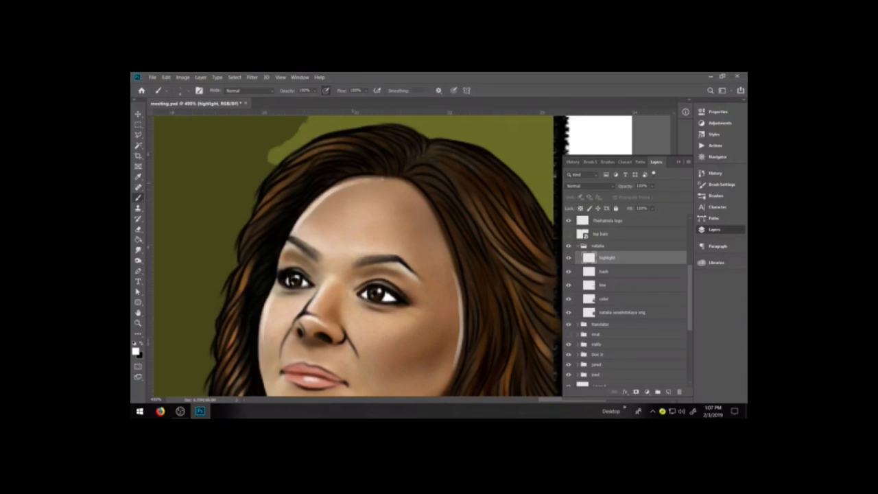
key("e")
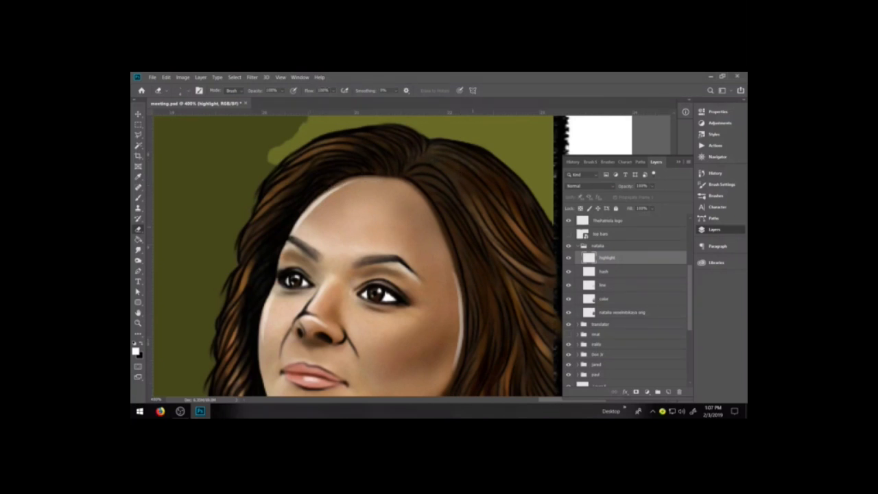
key("b")
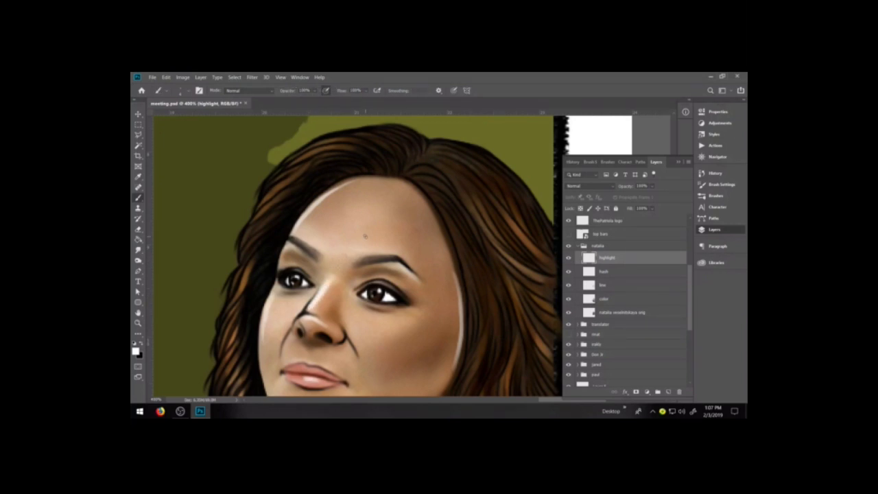
Select the line layer and erase the black line along the bridge of the woman's nose
key("ctrl+minus")
key("ctrl+minus")
key("ctrl+minus")
key("ctrl+minus")
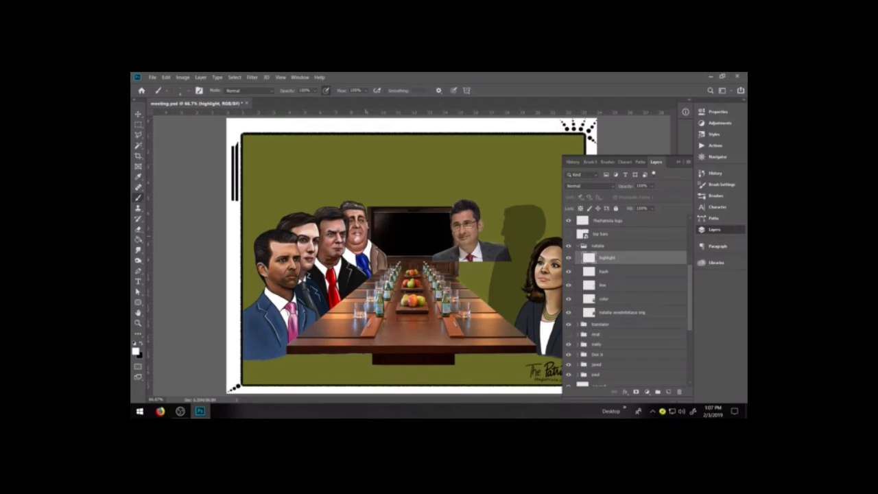
left_click(138, 323)
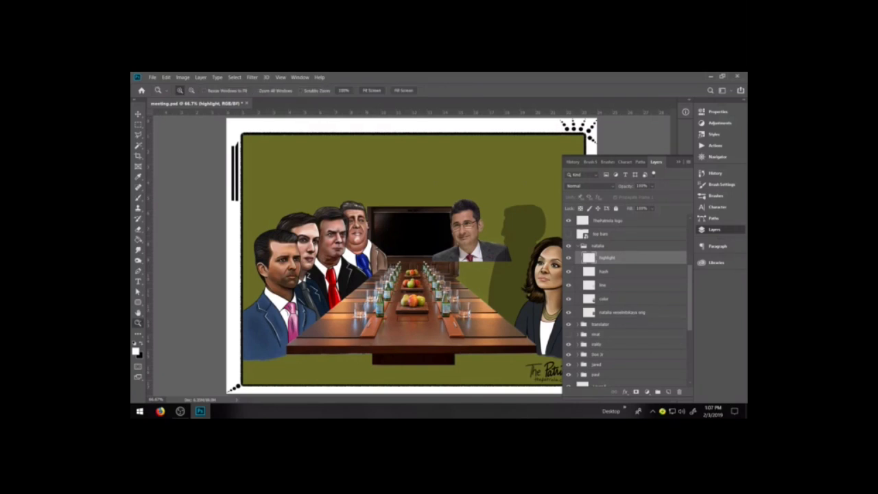
left_click_drag(486, 218, 603, 328)
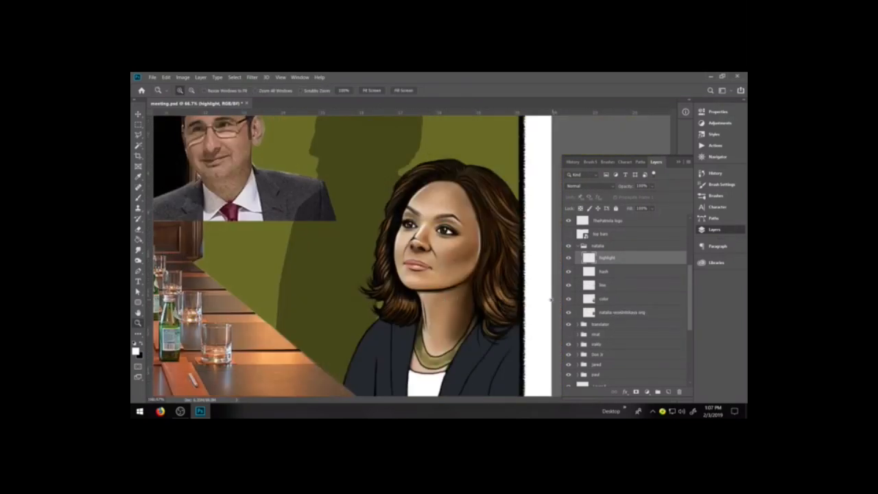
left_click(432, 273)
left_click(428, 255)
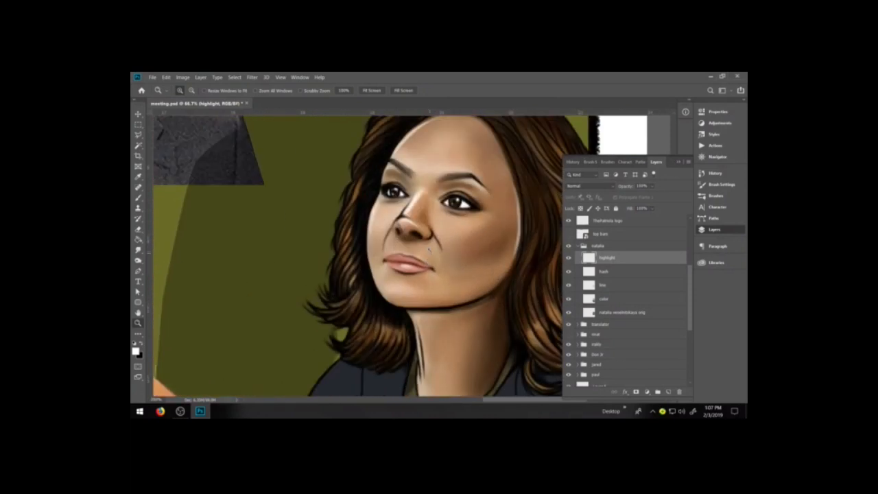
left_click(429, 255)
key("h")
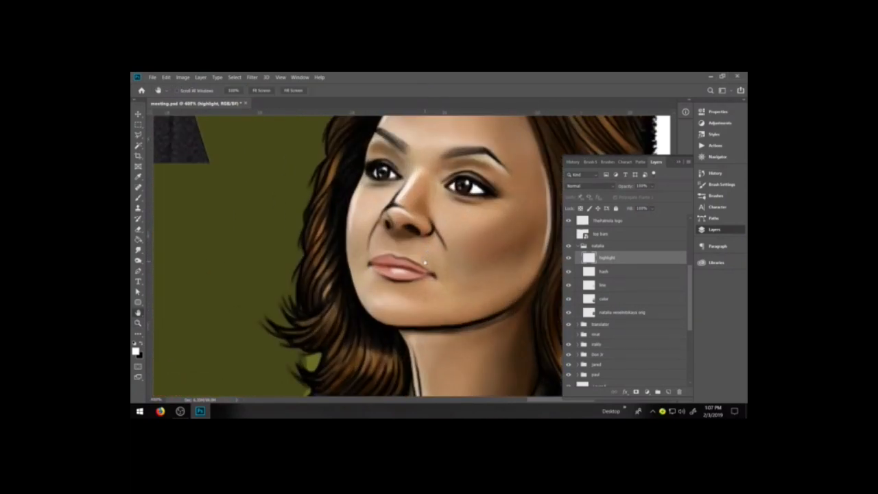
left_click_drag(426, 262, 421, 334)
key("b")
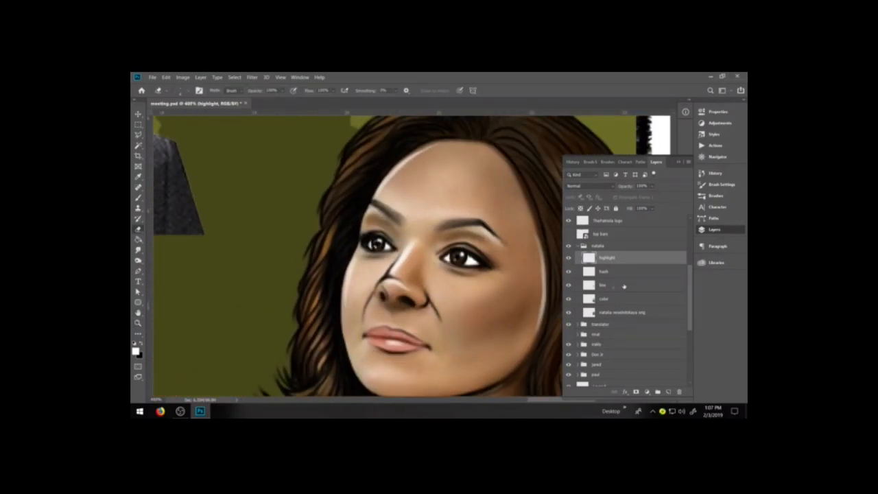
left_click(610, 285)
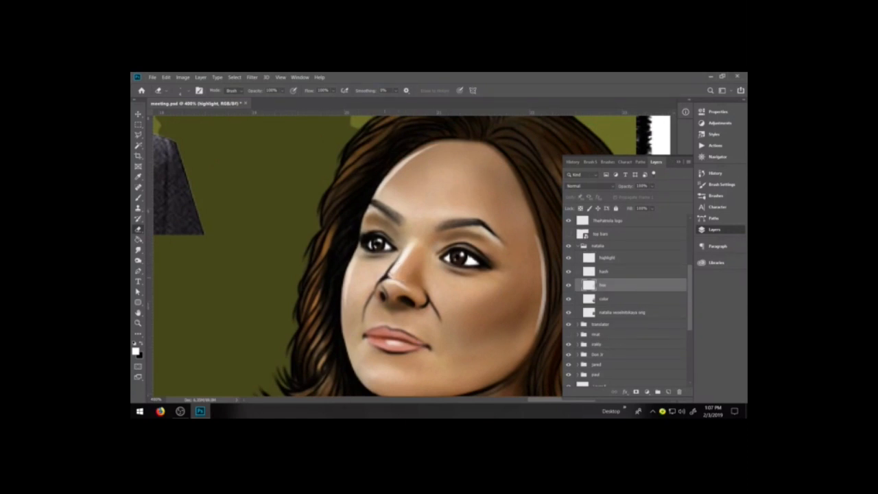
mouse_move(378, 282)
left_mouse_down()
mouse_move(400, 255)
mouse_move(380, 280)
left_mouse_up()
Draw a black contour from the far nostril along the nose bridge up to the inner eyebrow, refining it with the Eraser
key("b")
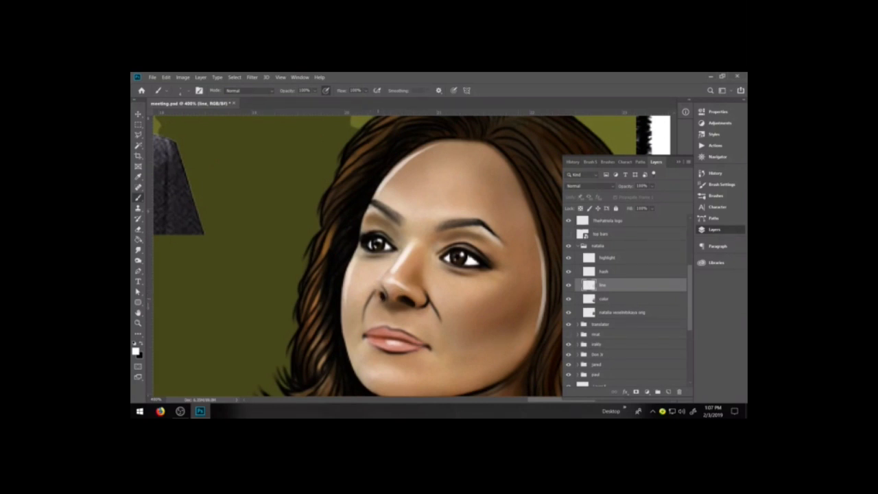
left_click(716, 196)
left_click(597, 259)
left_click(715, 230)
mouse_move(379, 304)
left_mouse_down()
mouse_move(374, 287)
mouse_move(407, 243)
left_mouse_up()
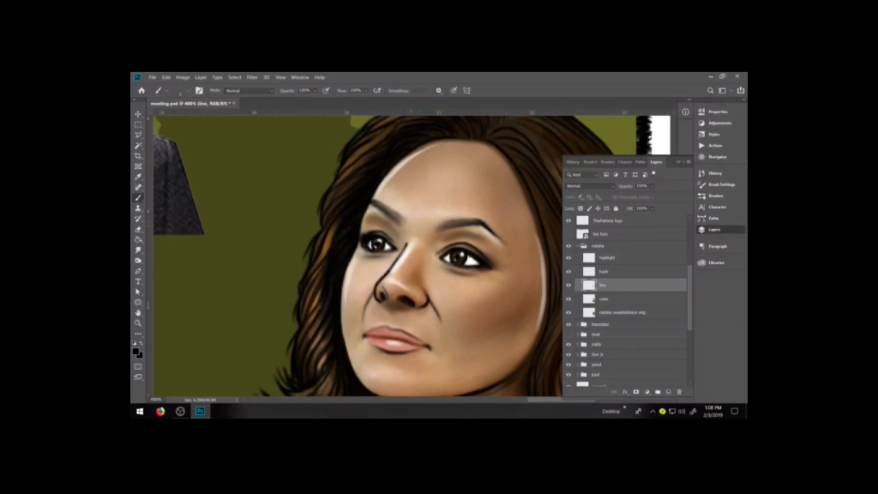
left_click(326, 90)
left_click_drag(406, 247, 407, 236)
left_click_drag(405, 242, 395, 260)
key("e")
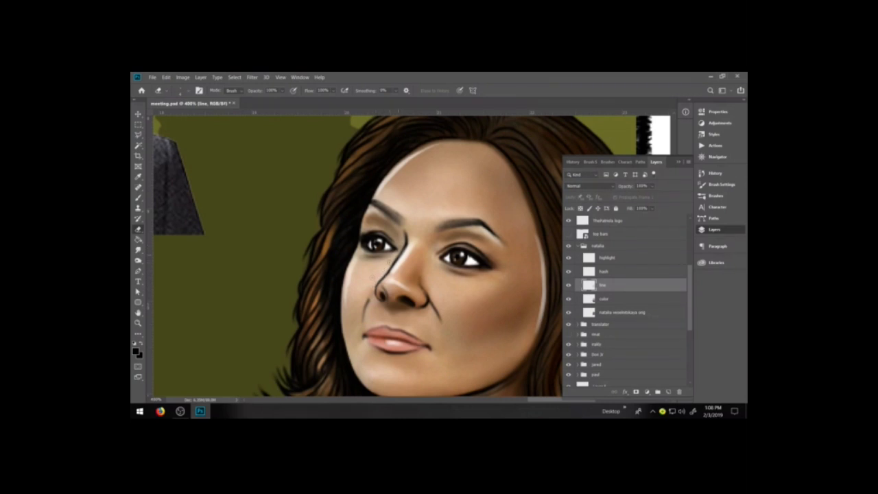
key("b")
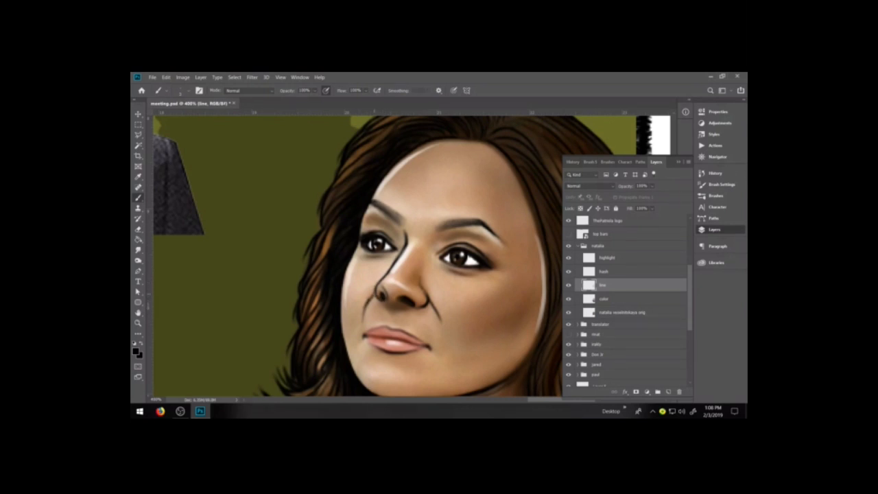
Darken the fold line from the far nostril down toward the mouth corner and thin it with the Eraser
mouse_move(374, 296)
left_mouse_down()
mouse_move(365, 315)
mouse_move(384, 299)
left_mouse_up()
key("e")
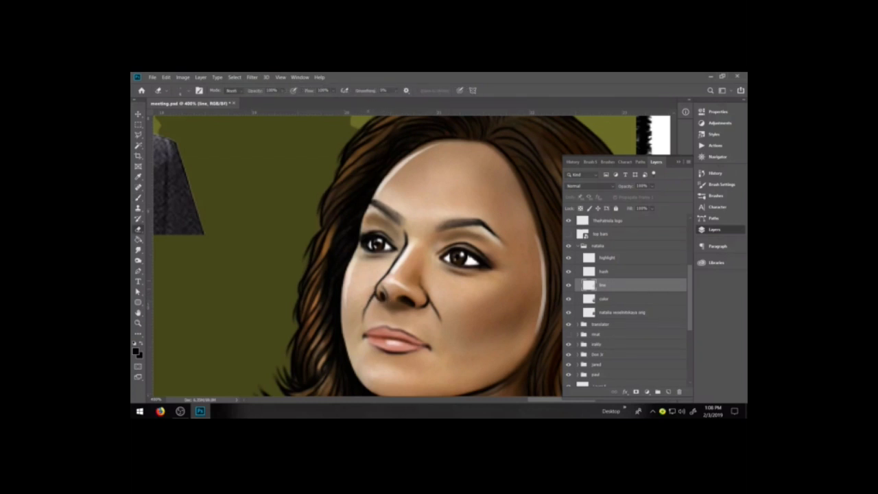
left_click_drag(372, 290, 363, 316)
key("b")
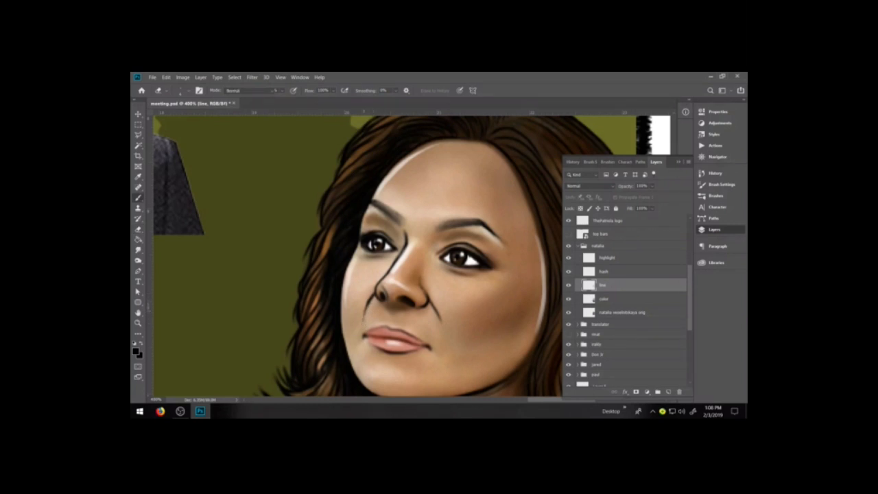
key("e")
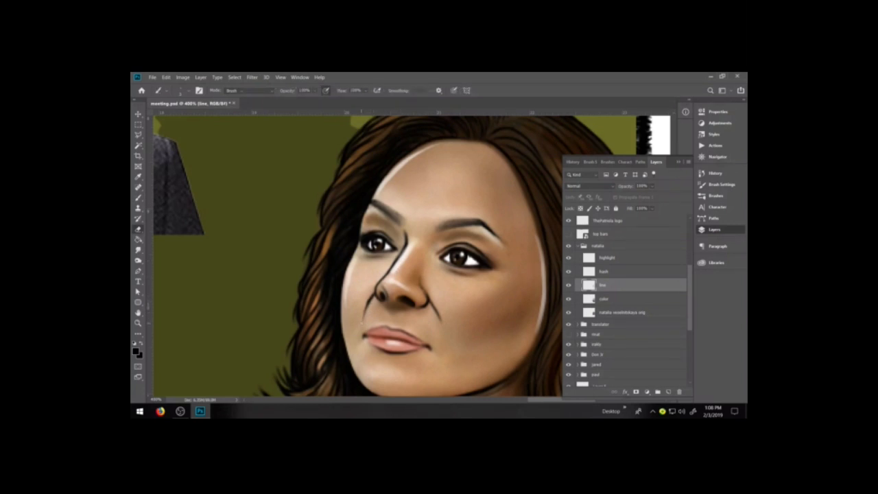
Strengthen the smile line beside the near nostril and darken the nostril outlines in black
key("b")
left_click_drag(431, 301, 443, 325)
left_click_drag(422, 287, 431, 309)
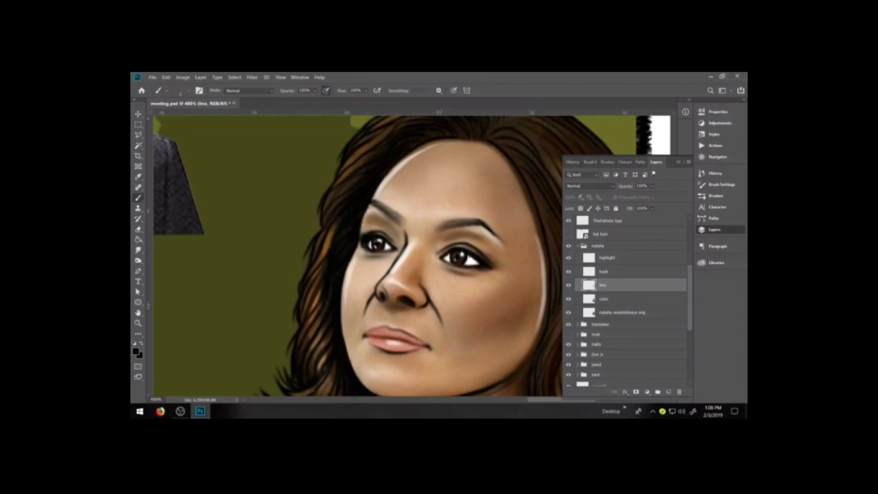
left_click(432, 322)
left_click_drag(429, 299, 439, 317)
key("ctrl+z")
key("e")
key("b")
left_click_drag(383, 295, 388, 299)
left_click_drag(399, 286, 411, 293)
Review the portrait within the whole illustration with the layer list hidden
key("ctrl+minus")
key("ctrl+minus")
key("ctrl+minus")
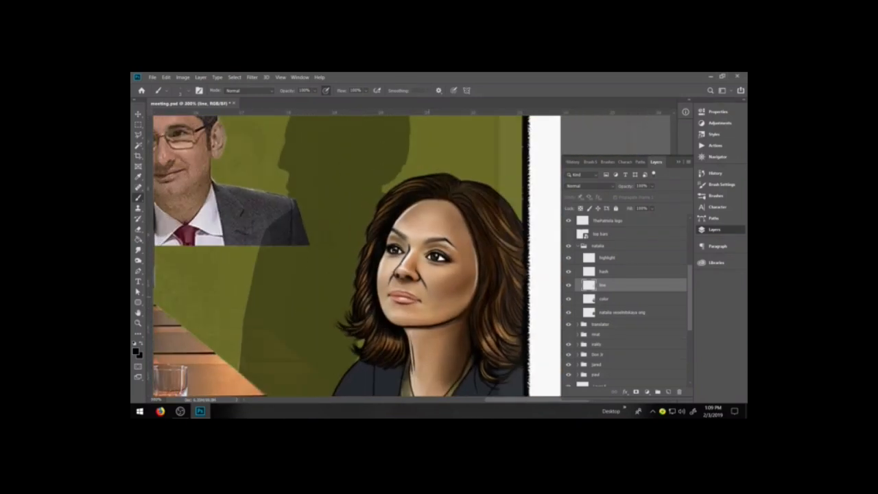
key("ctrl+minus")
key("ctrl+minus")
key("ctrl+minus")
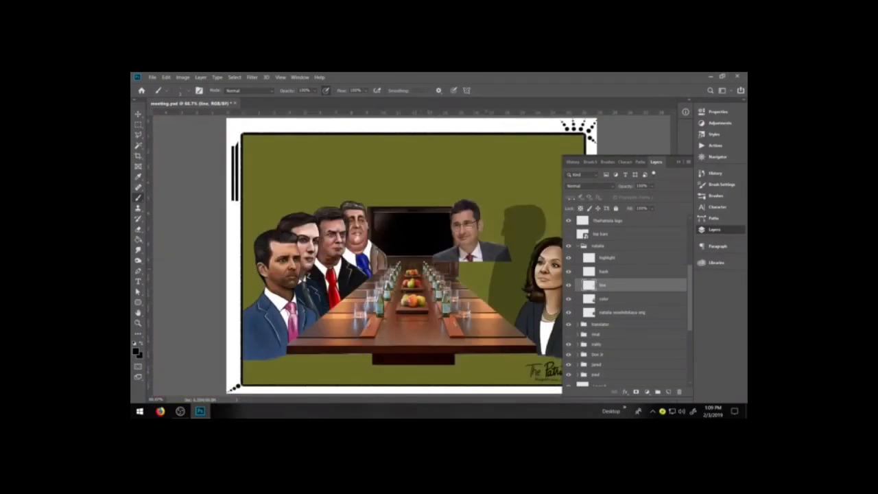
key("F7")
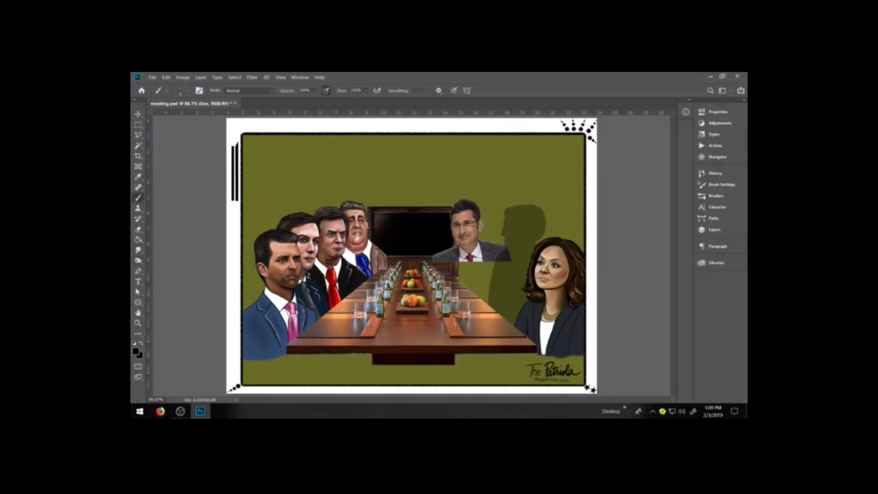
Sample the dark colour of the woman's jacket and select the color layer
key("z")
left_click_drag(501, 274, 608, 371)
key("b")
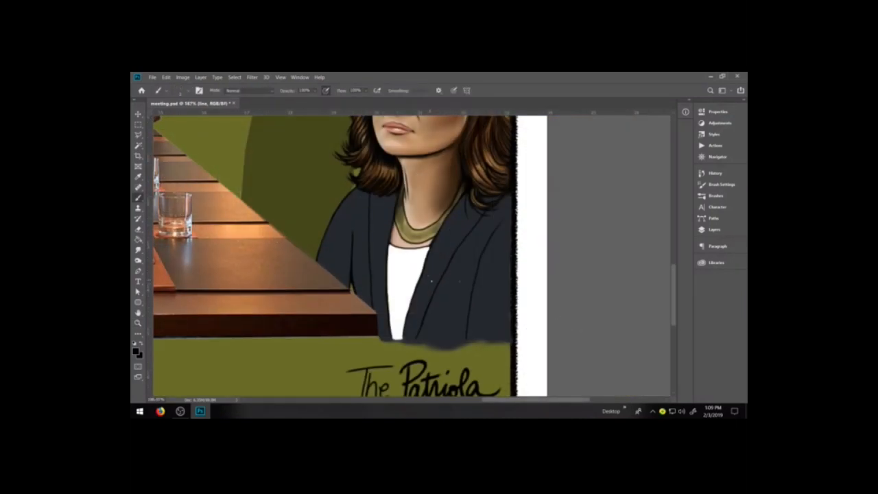
key("i")
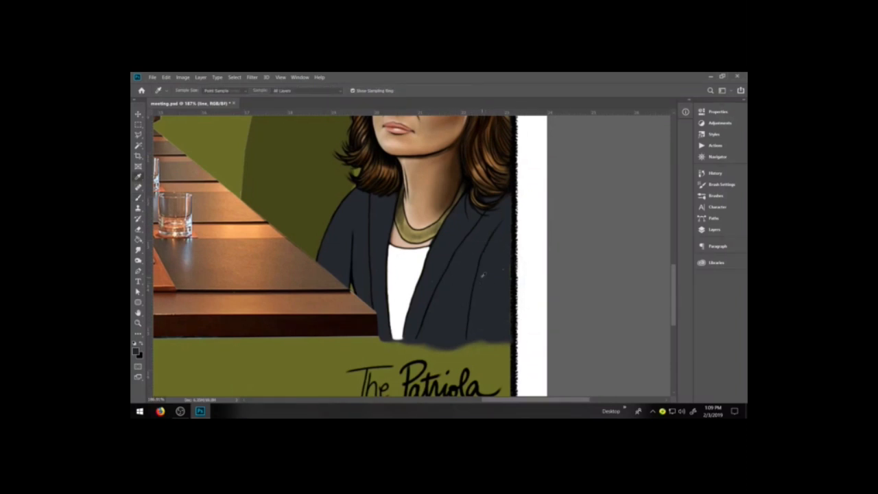
left_click(716, 230)
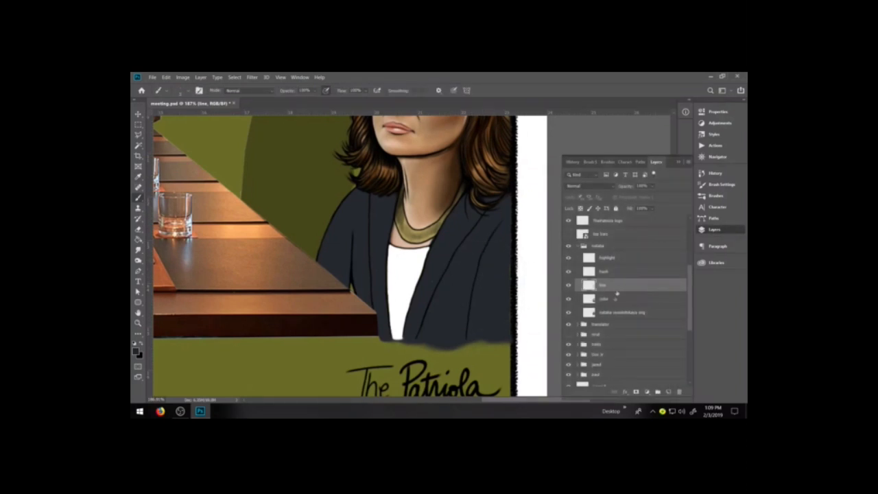
left_click(614, 298)
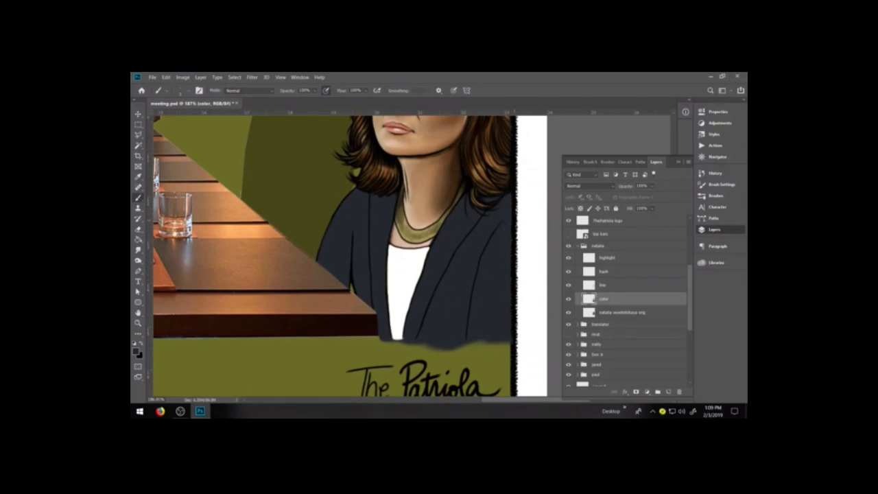
Choose the 3 cartoon brush, select the highlight layer and set white as the painting colour
left_click(134, 343)
left_click(142, 343)
left_click(714, 195)
key("x")
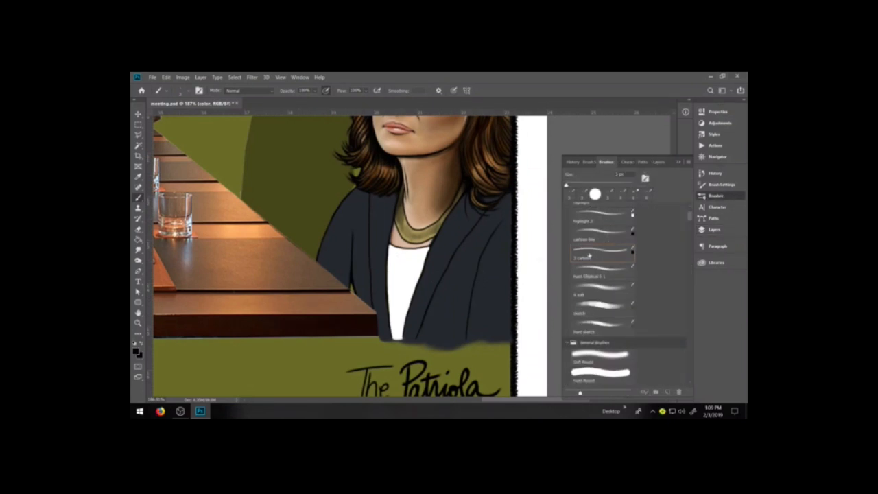
left_click_drag(498, 233, 475, 300)
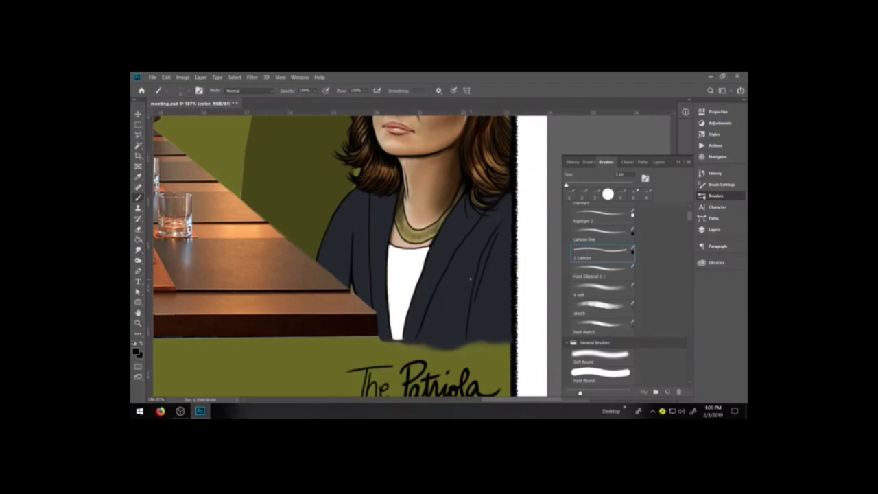
left_click(714, 229)
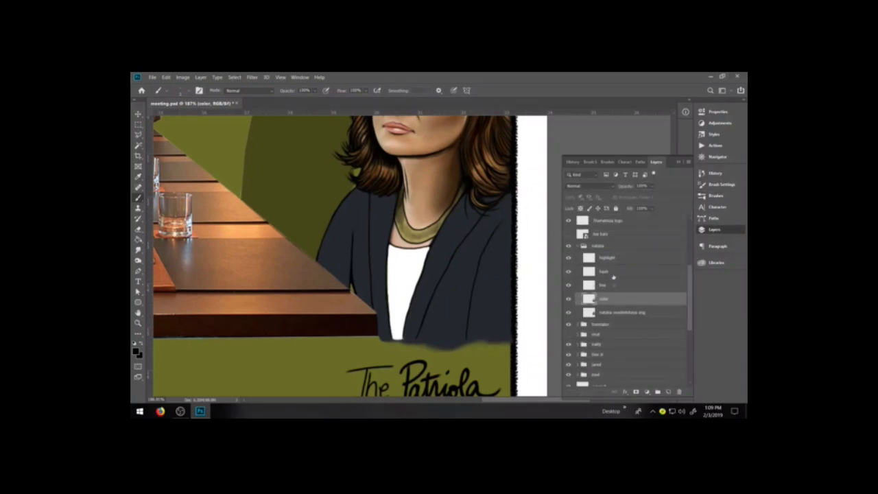
left_click(616, 259)
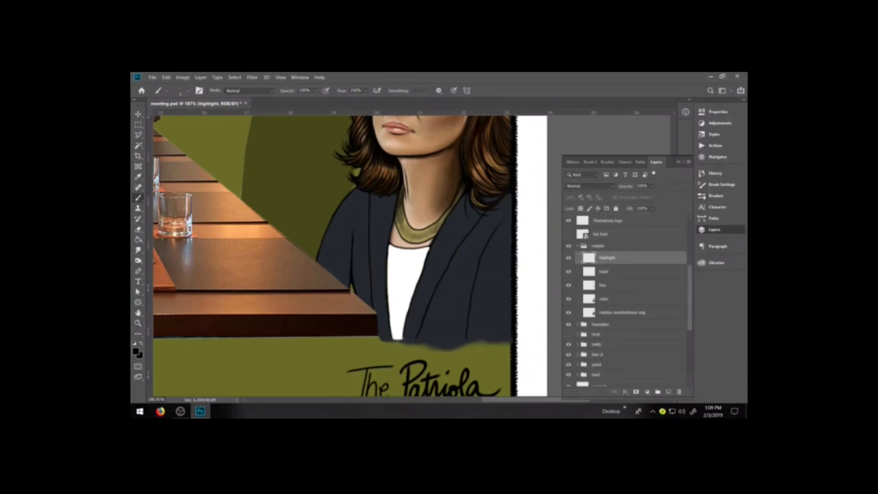
key("x")
left_click_drag(471, 228, 438, 288)
key("ctrl+z")
left_click_drag(471, 224, 440, 275)
key("ctrl+z")
Paint thin white highlight strokes along both lapels of the woman's jacket
left_click_drag(461, 202, 415, 321)
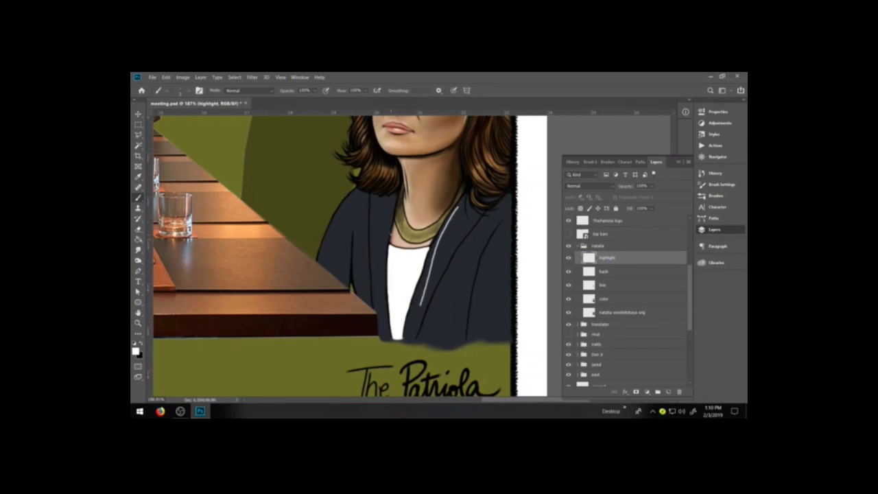
key("ctrl+z")
left_click_drag(453, 209, 420, 287)
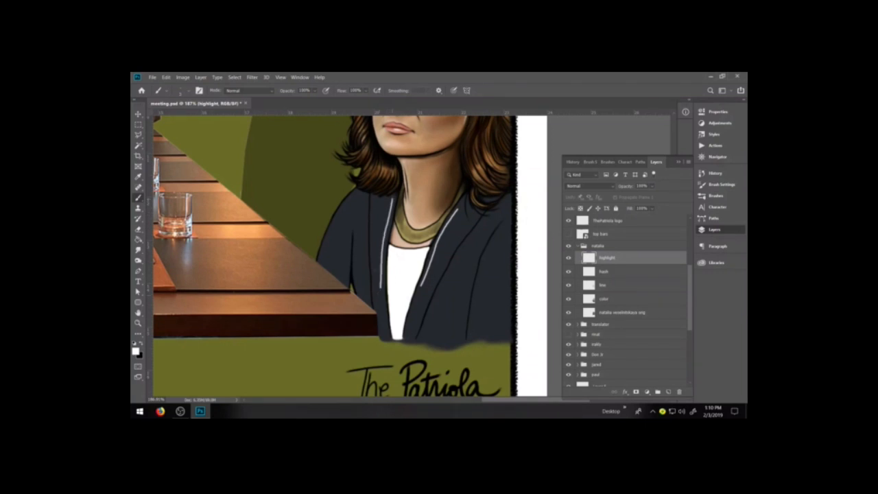
Paint thin white highlight strokes down the jacket front beside the shirt, along the shoulder edge and on the outer sleeve
left_click_drag(373, 214, 382, 309)
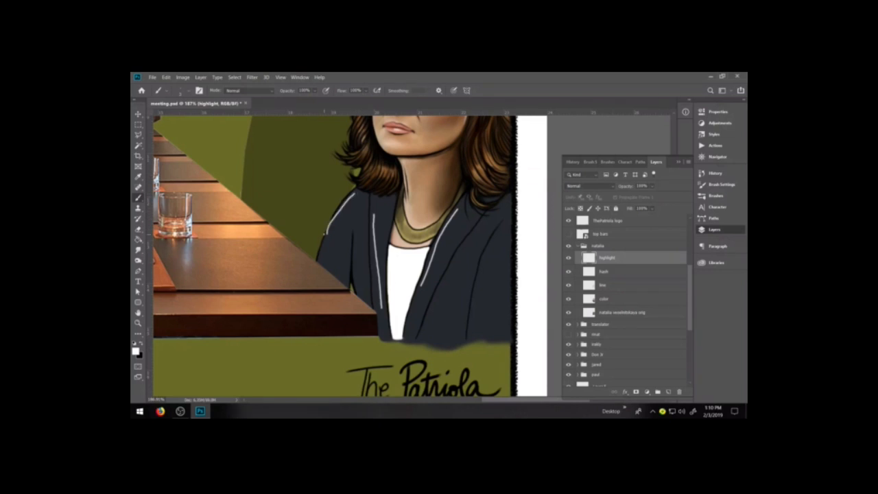
left_click_drag(357, 191, 325, 232)
left_click_drag(502, 225, 480, 287)
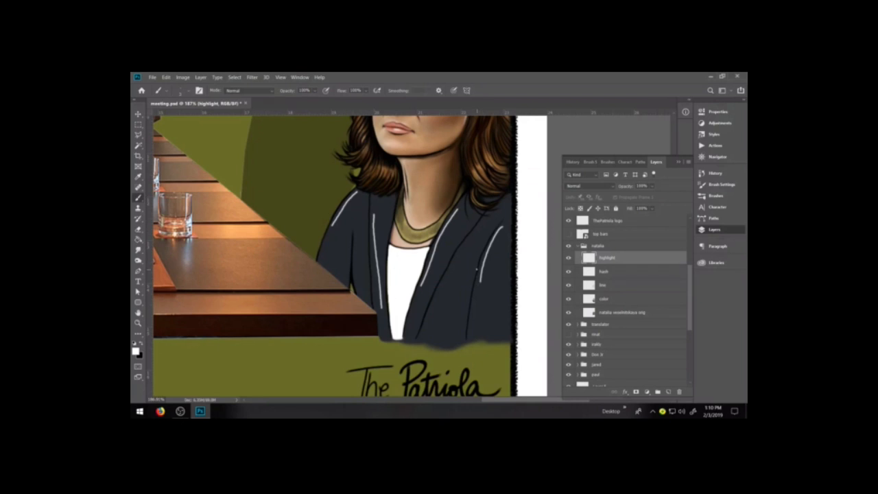
Taper the ends of the white jacket highlights with the eraser
key("z")
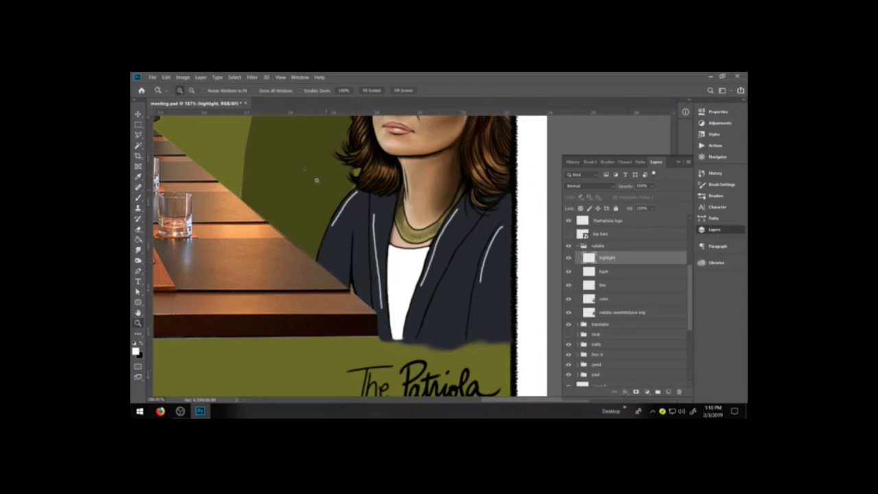
left_click_drag(301, 181, 552, 326)
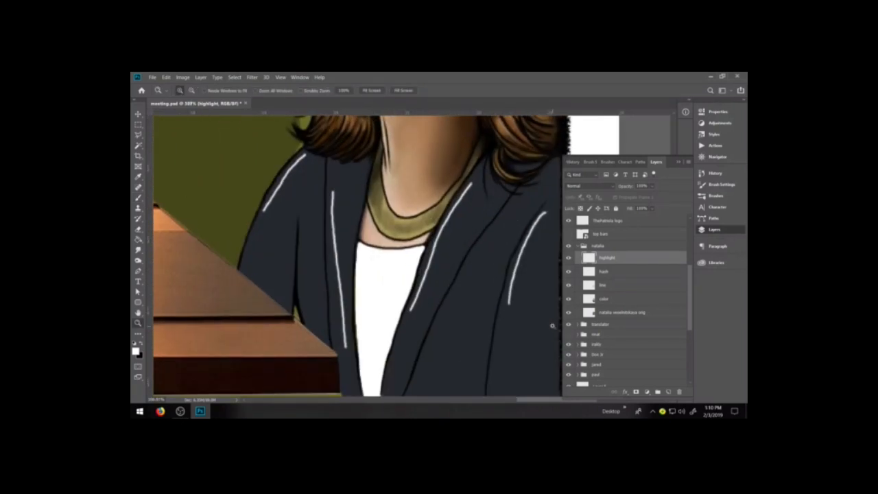
key("e")
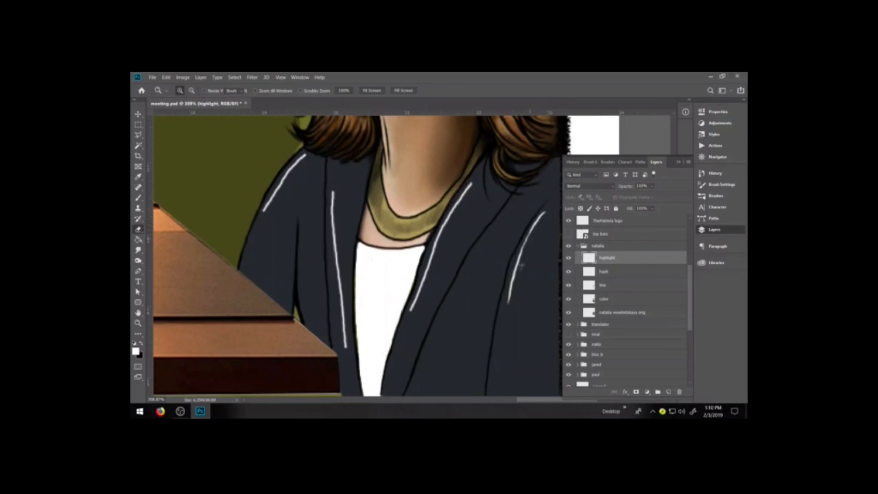
left_click_drag(473, 183, 466, 199)
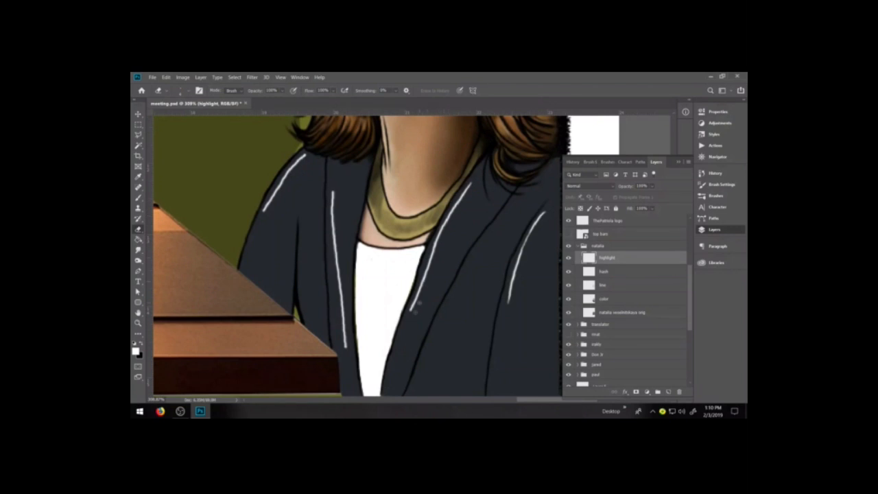
left_click_drag(406, 315, 420, 285)
left_click_drag(348, 349, 348, 327)
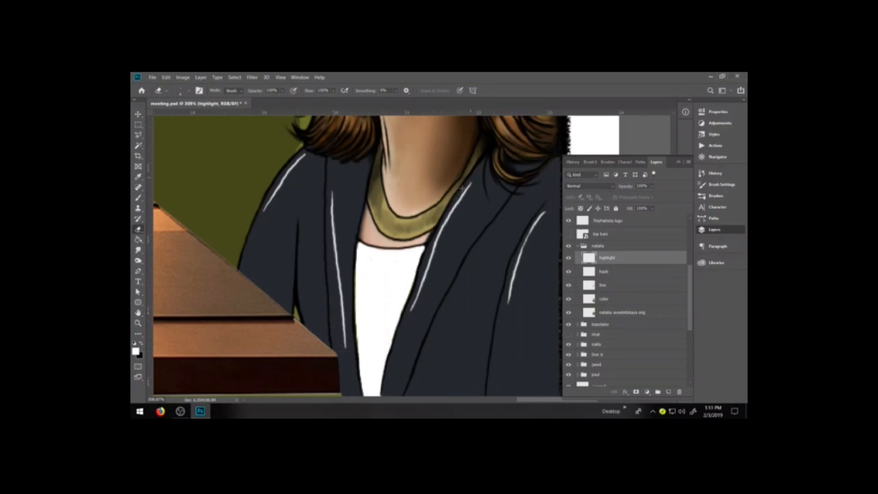
Draw short curved black crease lines at the jacket's armpit on the hash layer and trim their upper tip with the eraser
key("b")
left_click(565, 271)
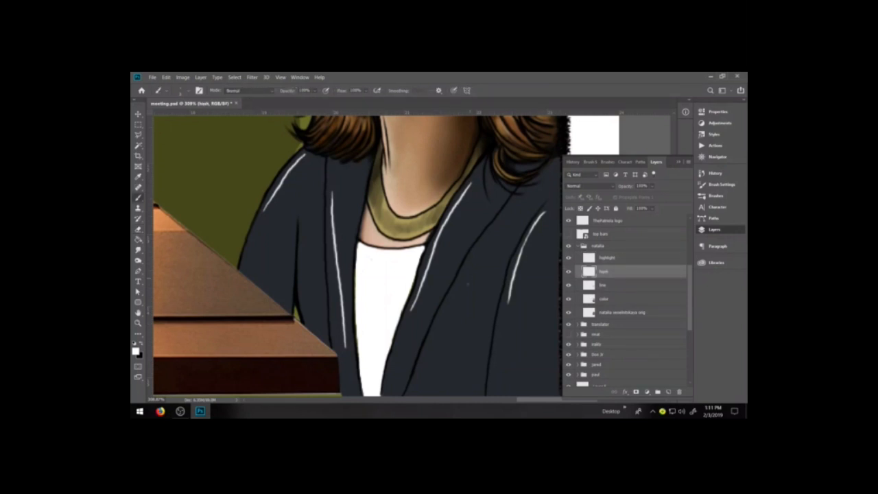
left_click_drag(294, 210, 300, 224)
key("x")
left_click_drag(294, 204, 299, 228)
left_click_drag(300, 225, 302, 245)
key("e")
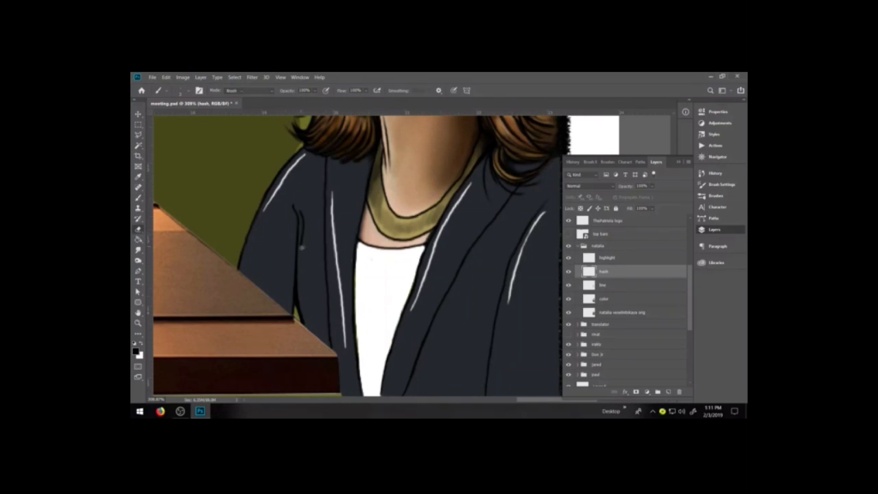
left_click_drag(296, 205, 292, 203)
Draw short black hatch lines on the white shirt and three on the outer sleeve, tidying the sleeve hatching with the eraser
key("space")
left_click_drag(422, 273, 393, 236)
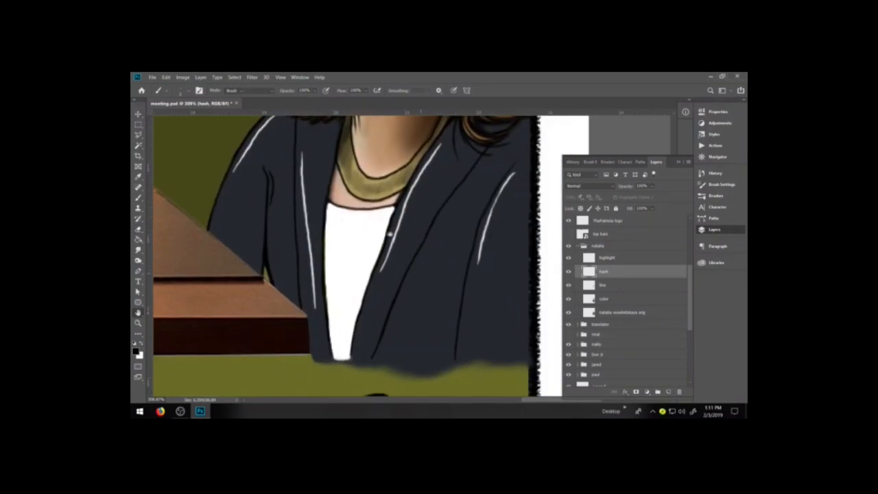
left_click_drag(334, 269, 365, 246)
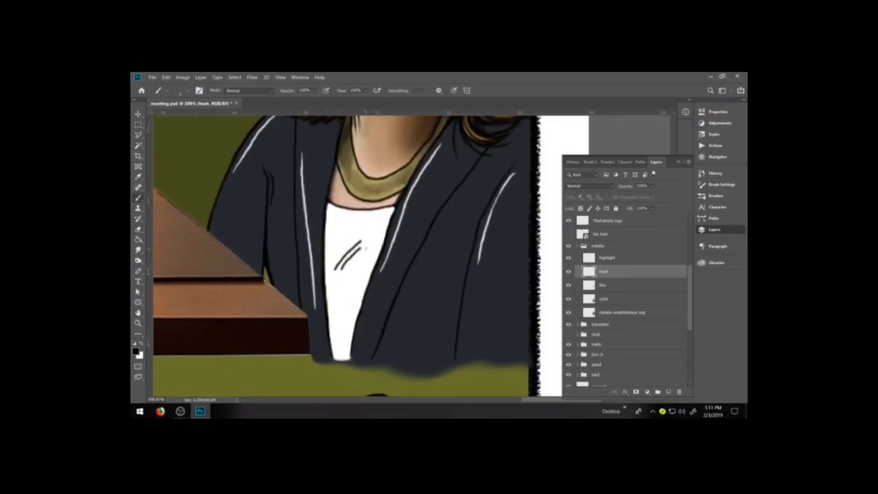
left_click_drag(490, 310, 511, 263)
left_click_drag(496, 310, 513, 272)
left_click_drag(504, 313, 518, 278)
key("e")
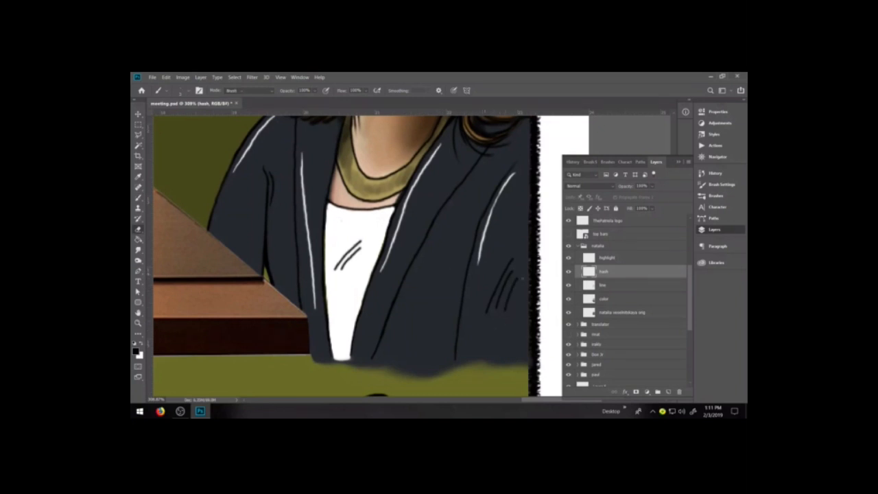
left_click_drag(508, 286, 511, 281)
Draw a thin curved black line along the woman's cheek beside the hair and thin it with the eraser
key("space")
left_click_drag(491, 251, 477, 352)
key("b")
left_click_drag(423, 192, 397, 249)
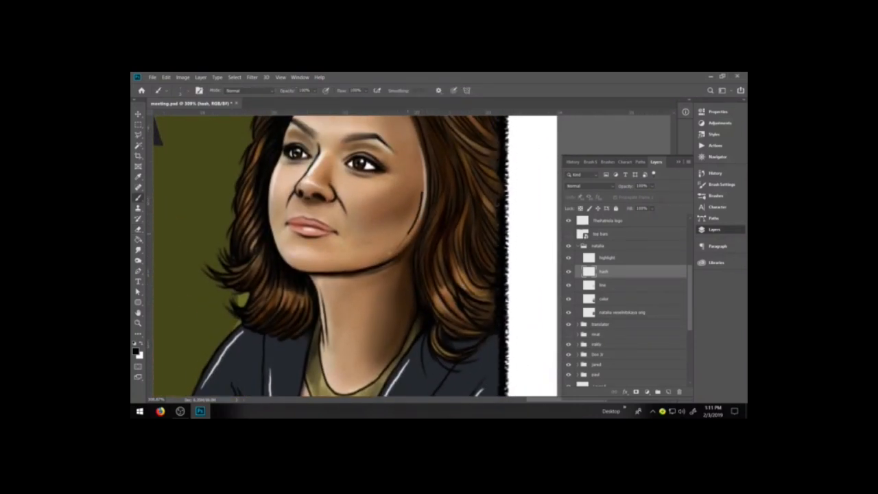
key("e")
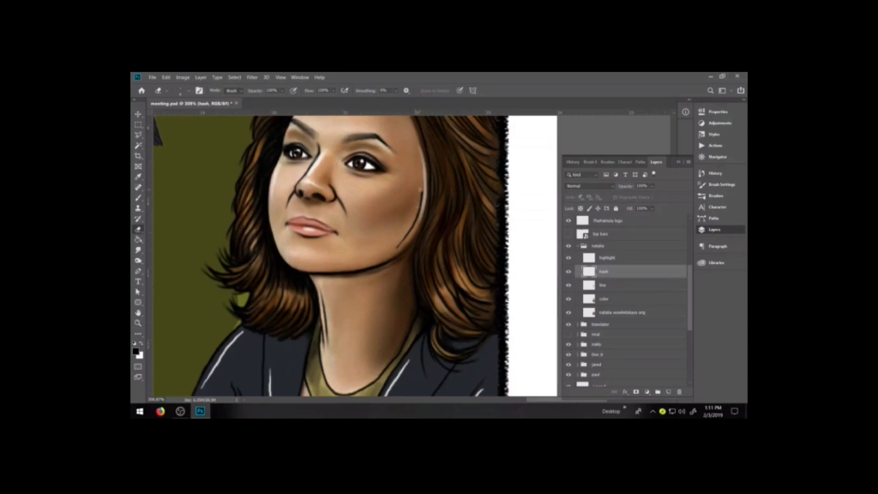
Check the whole illustration with the layer list hidden and save the document
scroll(444, 164, "down", 3)
key("ctrl+minus")
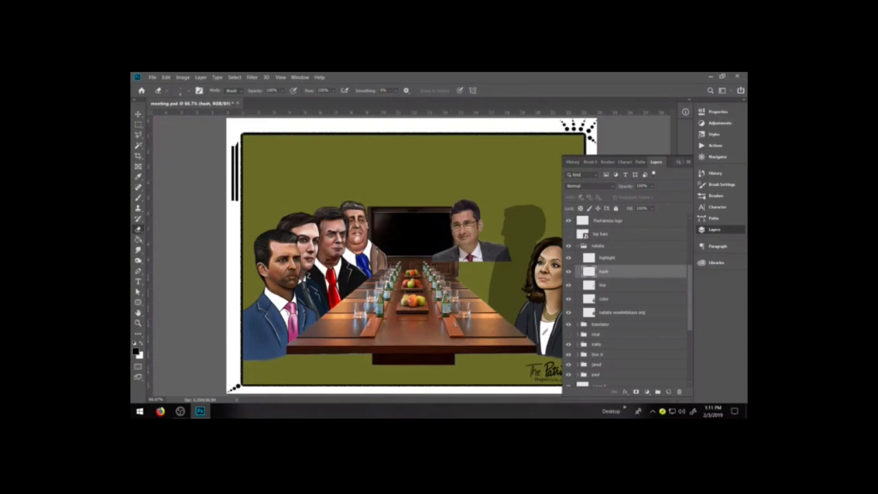
left_click(680, 162)
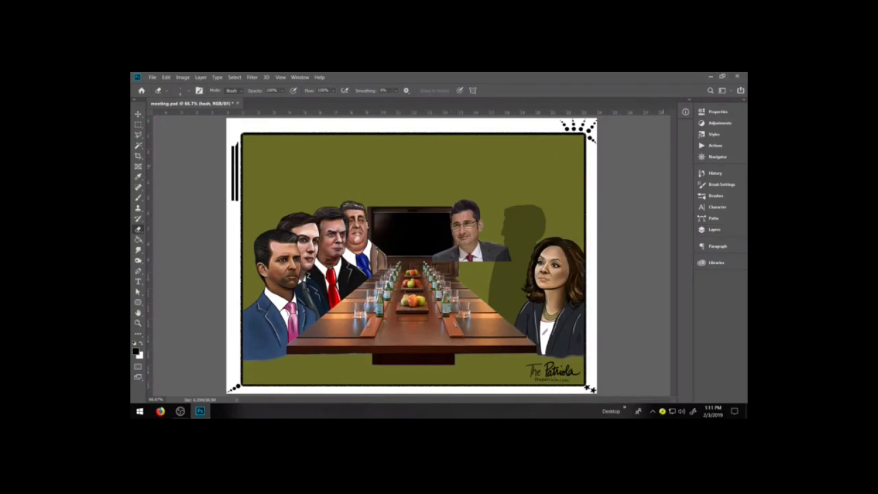
key("ctrl+s")
Collapse the woman's layer group and set the translator group's opacity to 100%
left_click(715, 231)
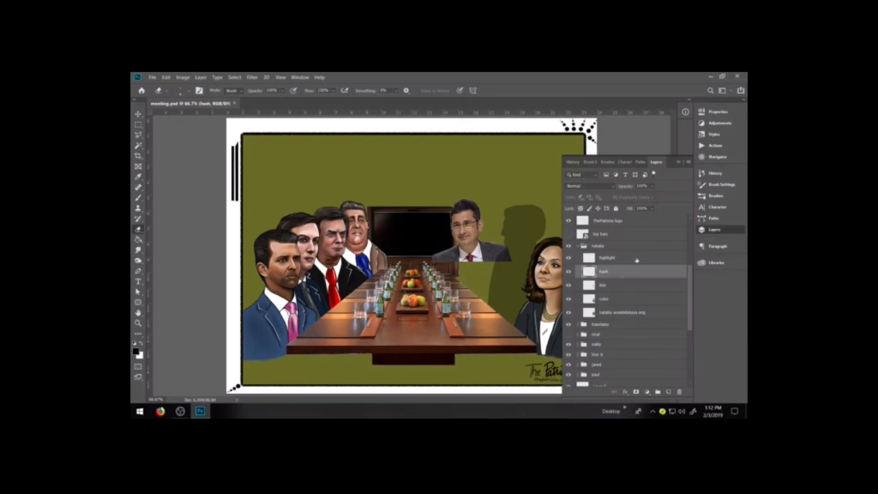
left_click(579, 246)
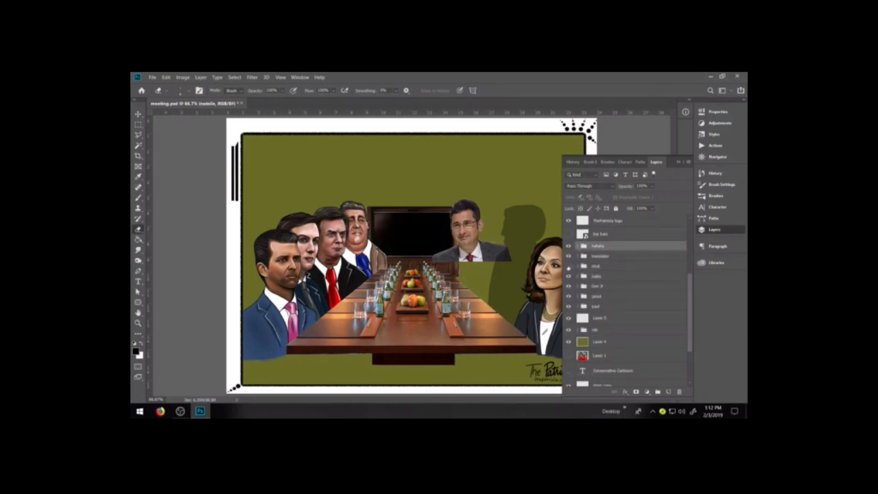
left_click(602, 258)
left_click(652, 187)
left_click_drag(656, 196, 680, 197)
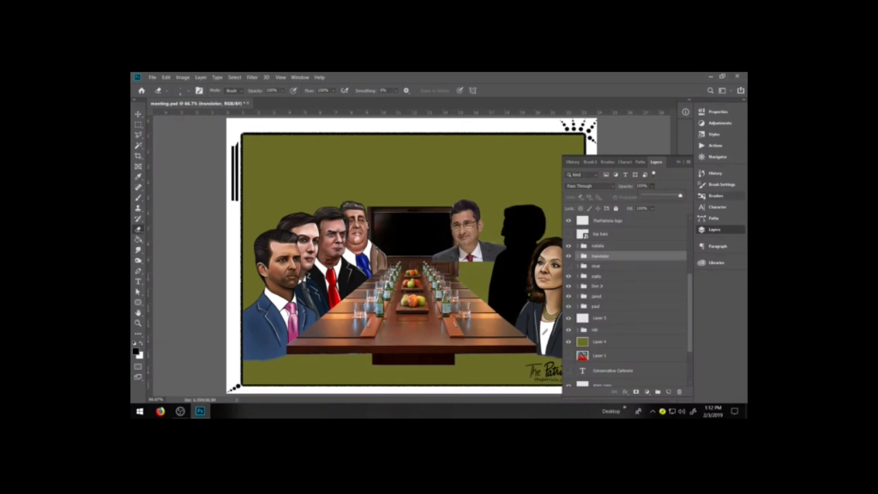
Show the hidden layer group directly below the translator group and check the full composition
left_click(568, 266)
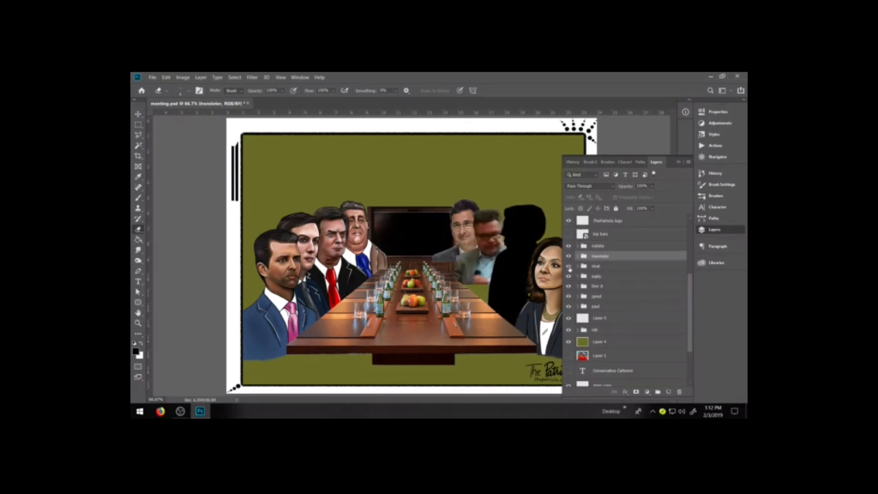
left_click(680, 162)
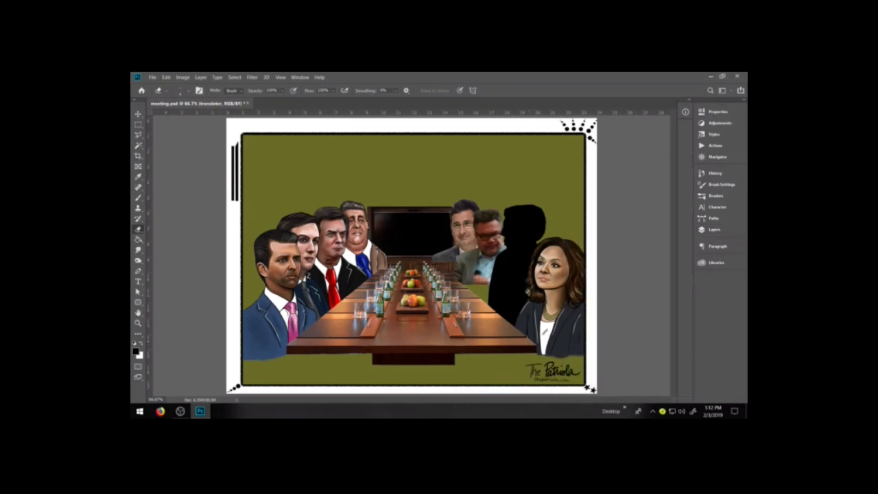
left_click(713, 230)
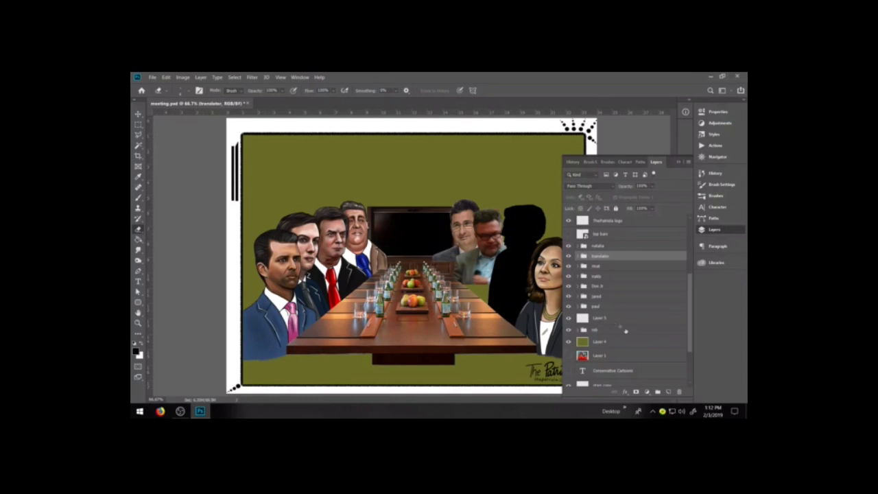
Paint the olive gaps between the woman's hair and shoulder black on the translator layer
left_click(138, 323)
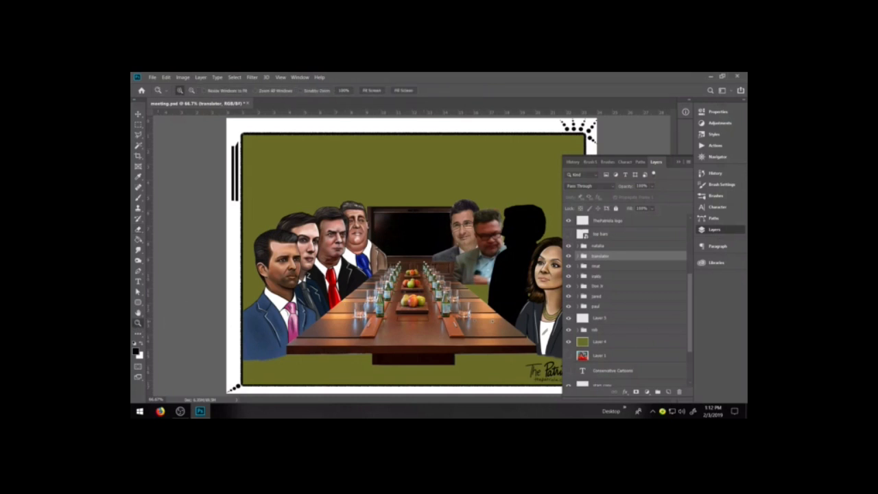
left_click_drag(558, 297, 560, 301)
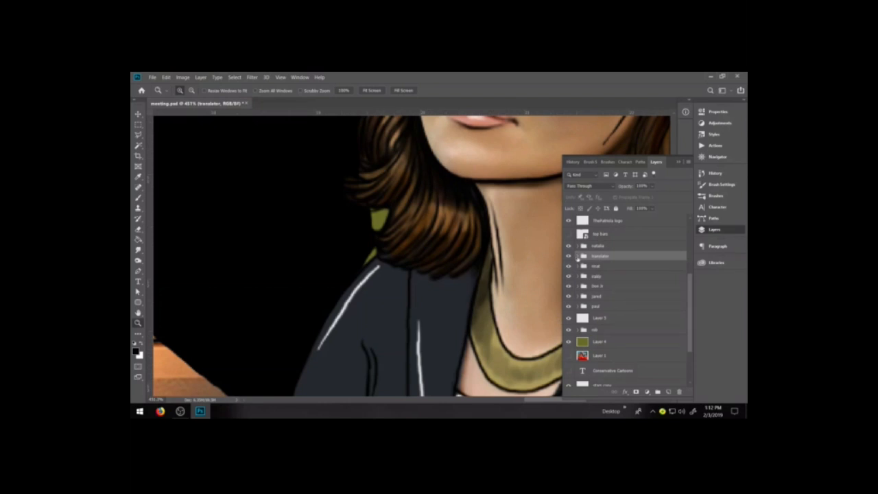
left_click(578, 257)
left_click(619, 269)
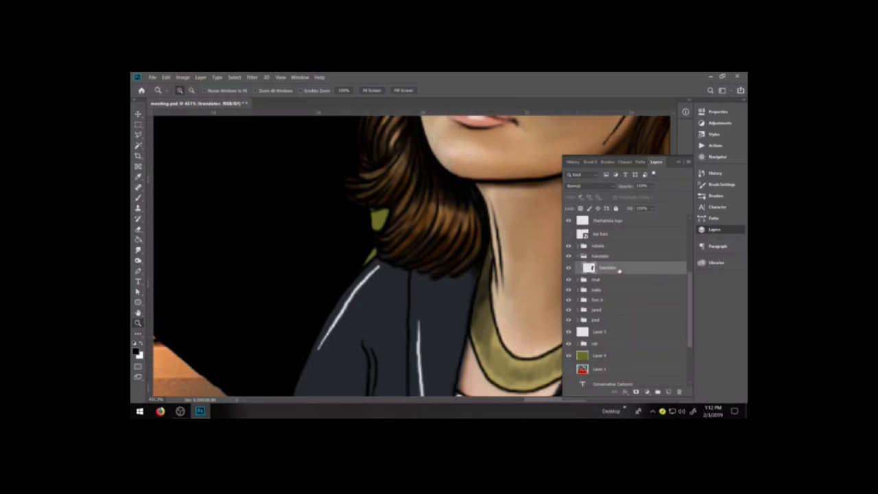
key("b")
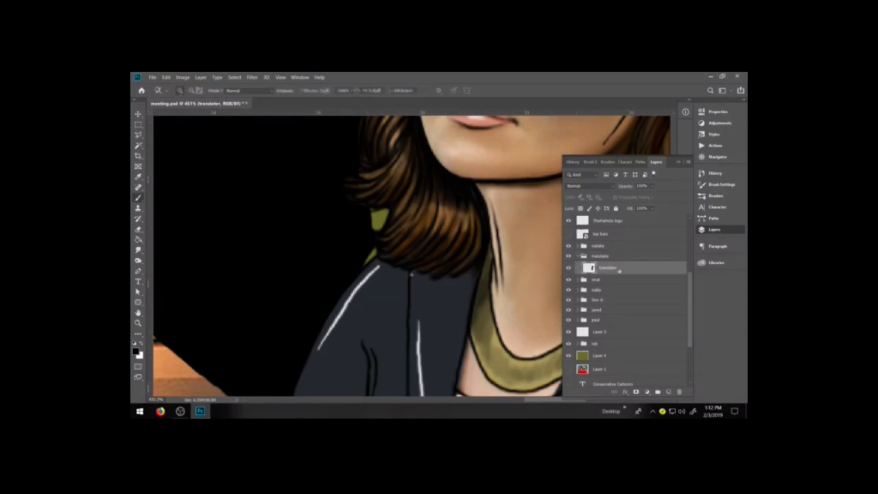
mouse_move(390, 213)
left_mouse_down()
mouse_move(374, 224)
mouse_move(371, 214)
mouse_move(385, 213)
left_mouse_up()
left_click_drag(371, 249, 362, 268)
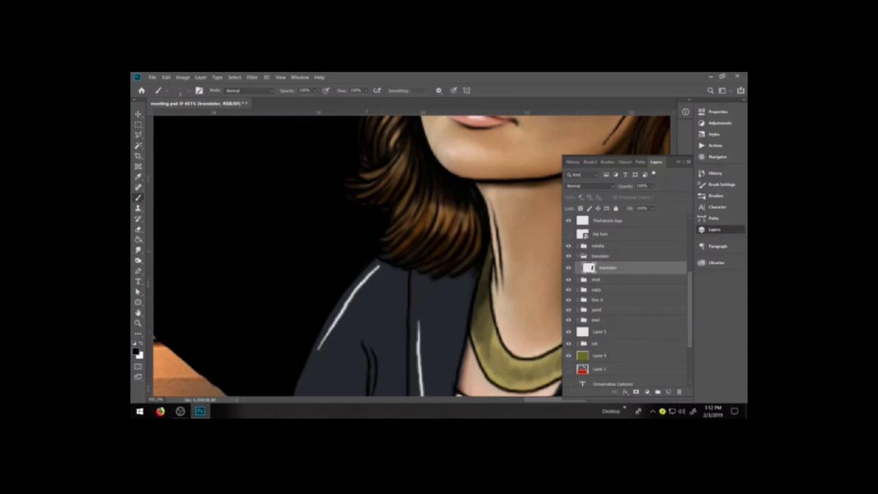
Review the black silhouette and the seated figures in the full illustration without the layer list
key("ctrl+minus")
key("ctrl+minus")
key("ctrl+minus")
key("ctrl+minus")
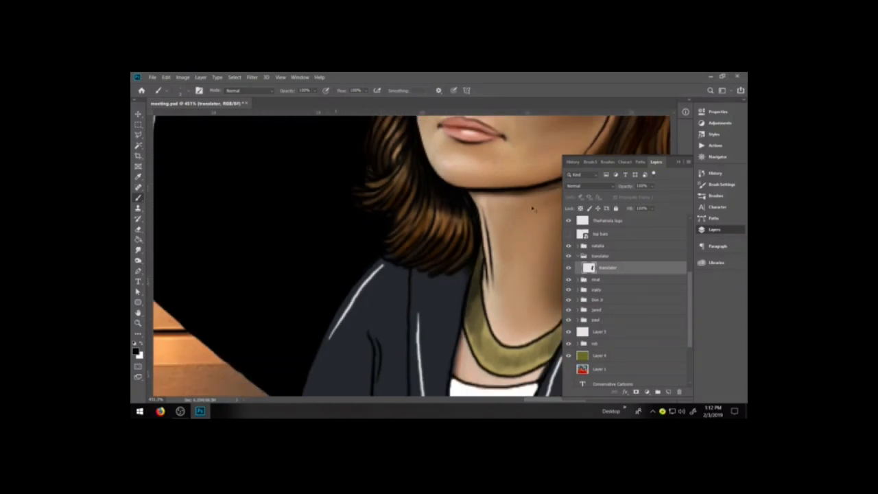
left_click(677, 162)
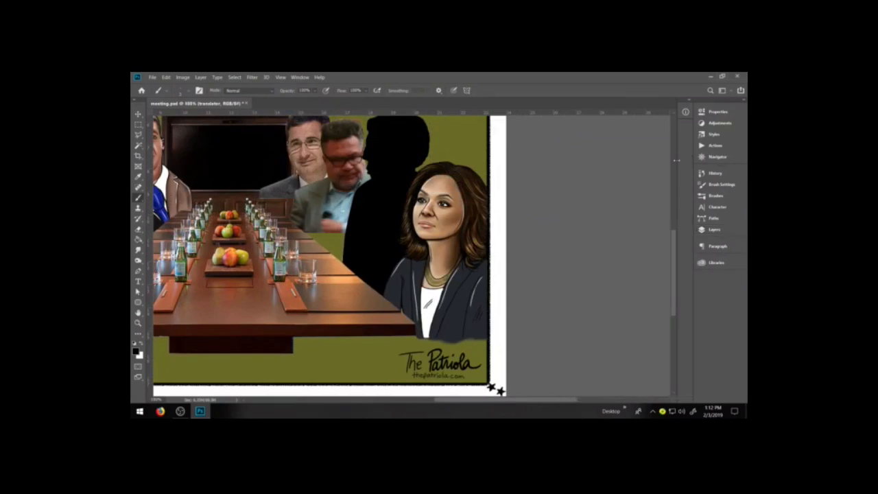
key("ctrl+0")
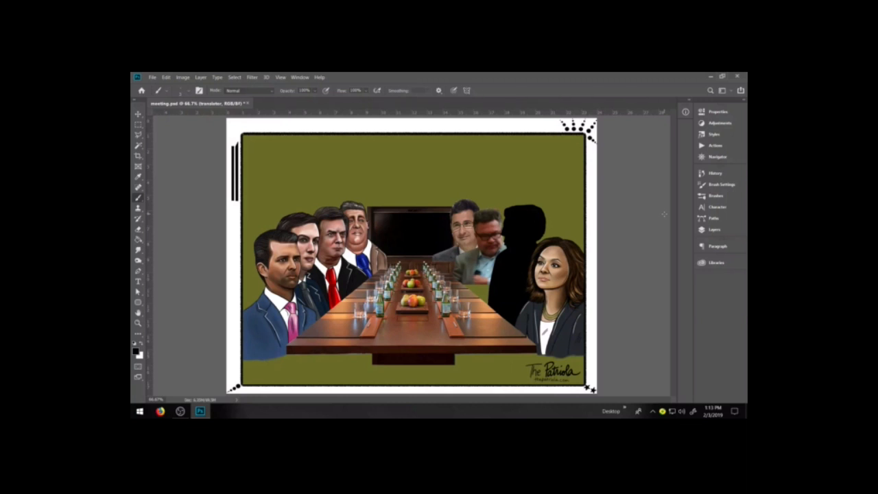
Collapse the translator group, check the edit history and save the document
left_click(721, 232)
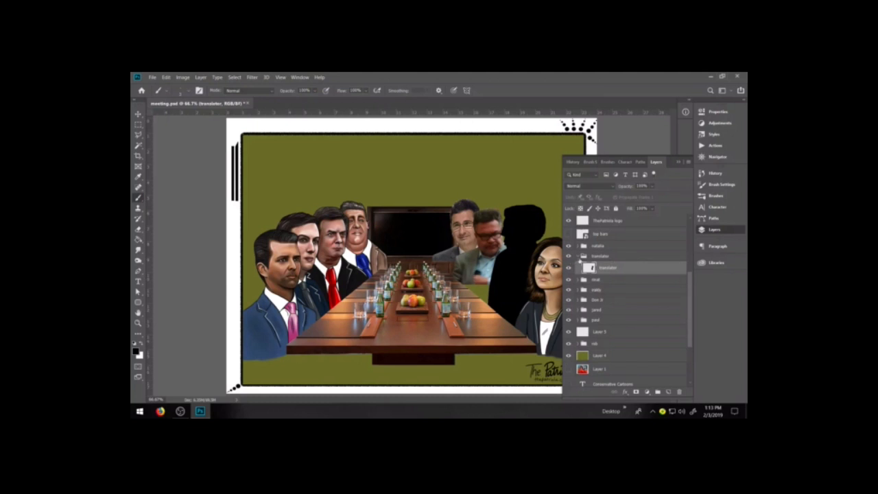
left_click(578, 257)
left_click(573, 162)
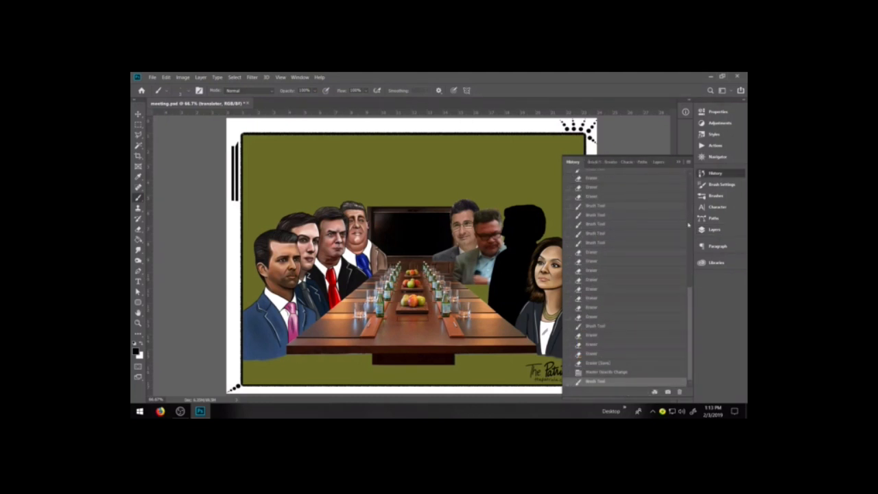
left_click(690, 163)
left_click(706, 187)
left_click(507, 188)
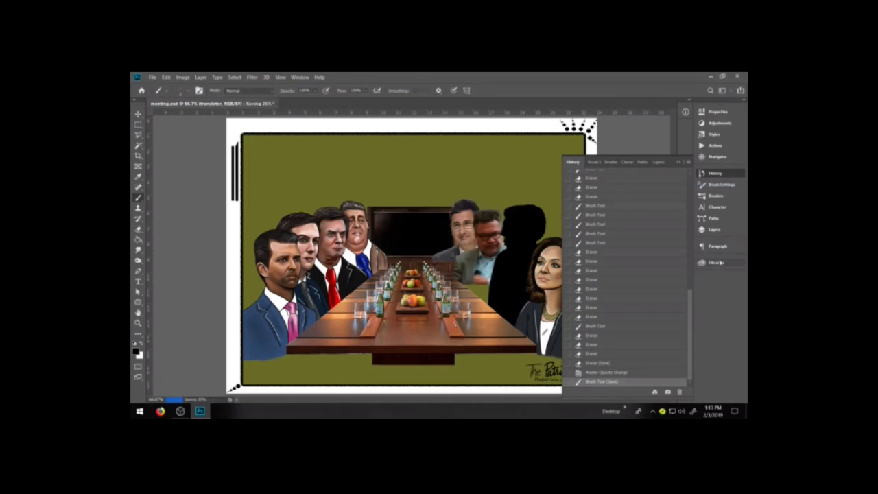
Expand the woman's layer group and select its color layer
left_click(714, 230)
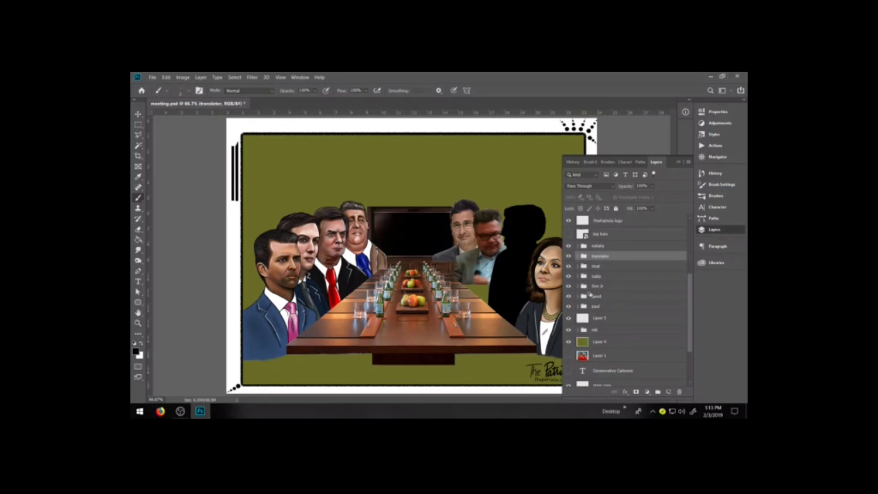
left_click(577, 246)
left_click(618, 301)
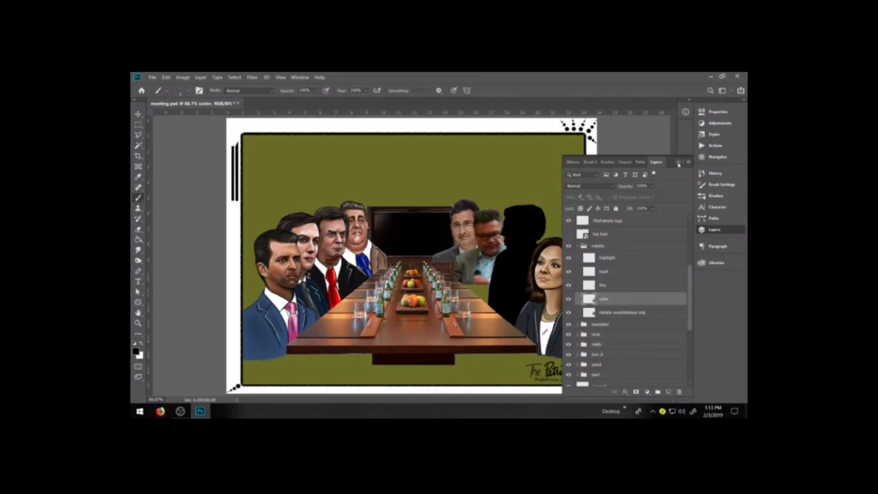
Narrow the layer list and compare the woman's painted colors with her original photo by repeatedly toggling the color layer's visibility
left_click(568, 300)
left_click(568, 300)
left_click(569, 300)
left_click(569, 300)
left_click(569, 300)
left_click(569, 300)
left_click(569, 300)
left_click(568, 300)
left_click_drag(563, 231, 590, 231)
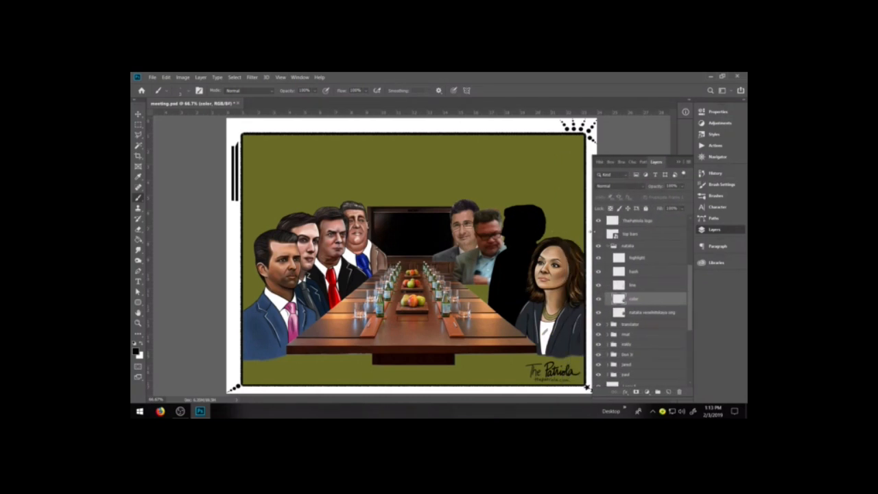
left_click(599, 299)
left_click(599, 299)
left_click(600, 299)
left_click(599, 300)
left_click(600, 300)
left_click(600, 300)
left_click(600, 300)
left_click(600, 300)
left_click(599, 300)
left_click(601, 299)
left_click(601, 300)
left_click(601, 300)
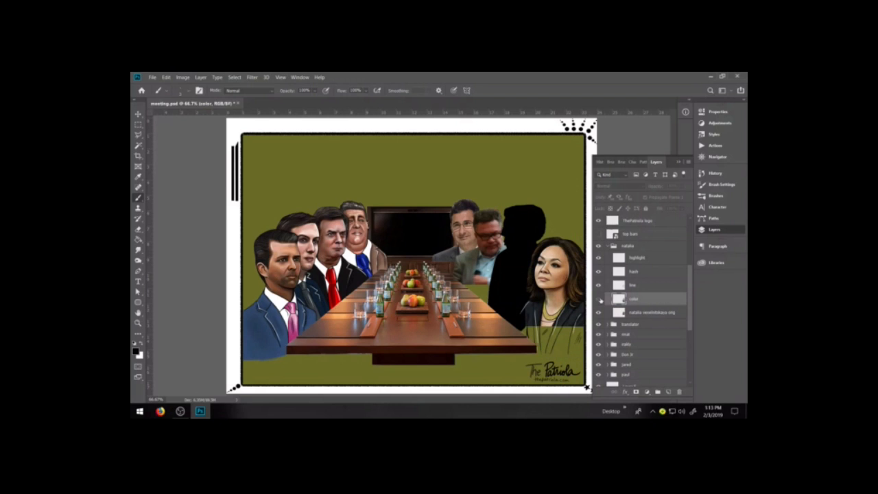
left_click(600, 300)
left_click(601, 299)
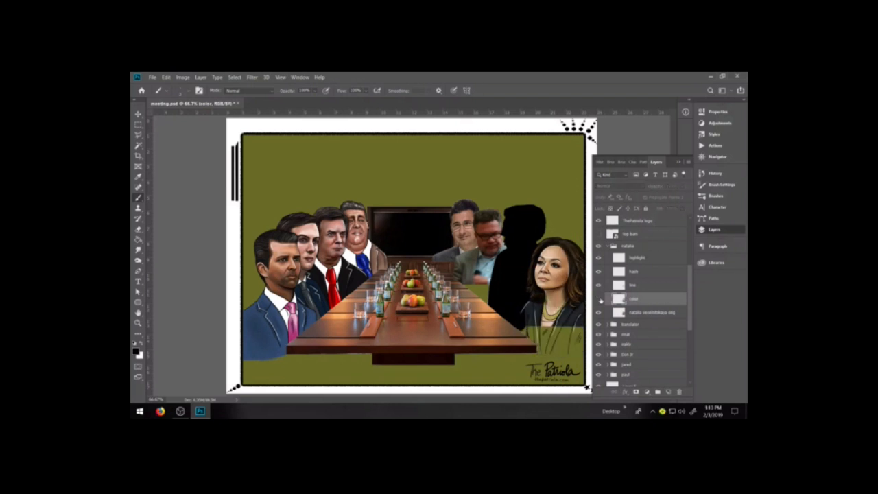
left_click(601, 300)
left_click(600, 300)
left_click(600, 300)
left_click(601, 300)
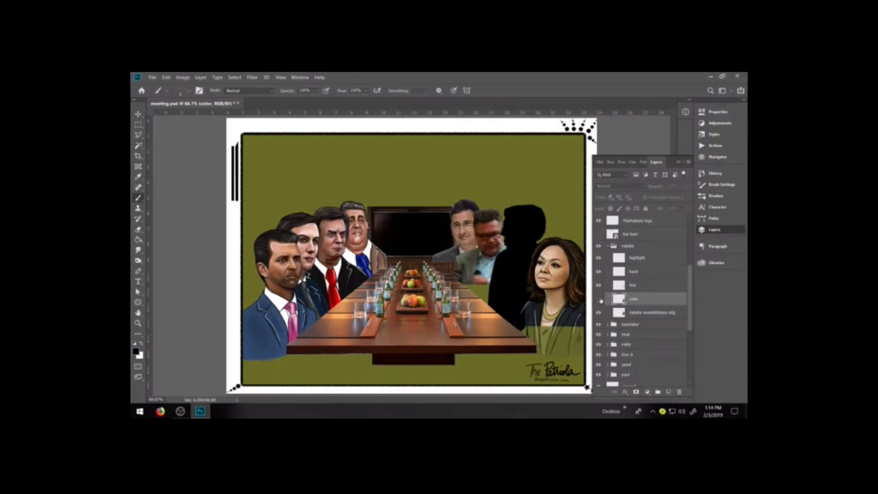
left_click(601, 300)
left_click(600, 300)
left_click(600, 300)
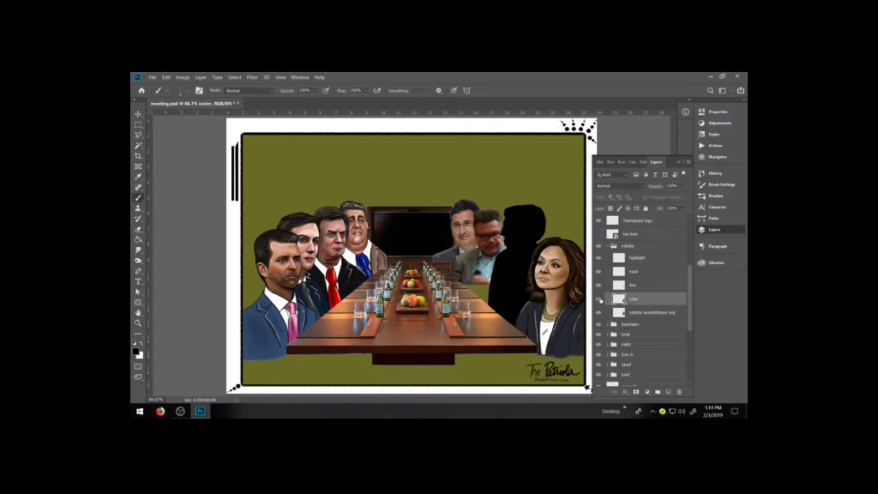
left_click(601, 300)
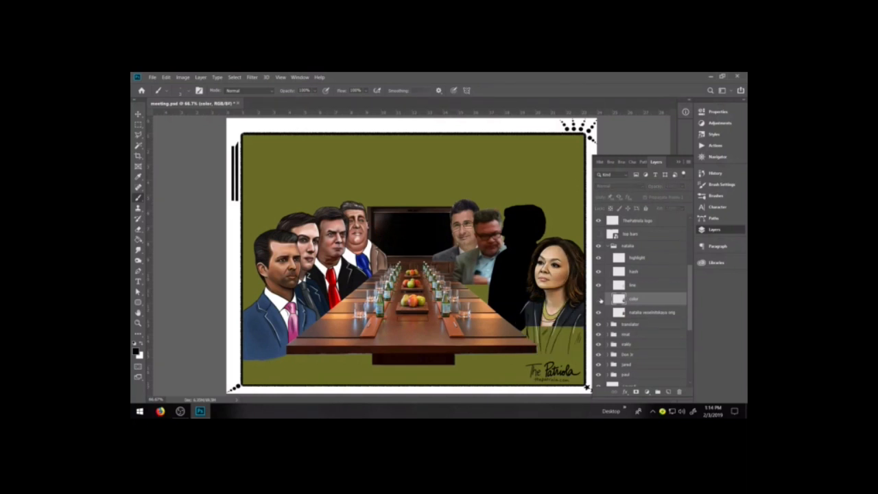
left_click(600, 300)
left_click(601, 300)
left_click(601, 300)
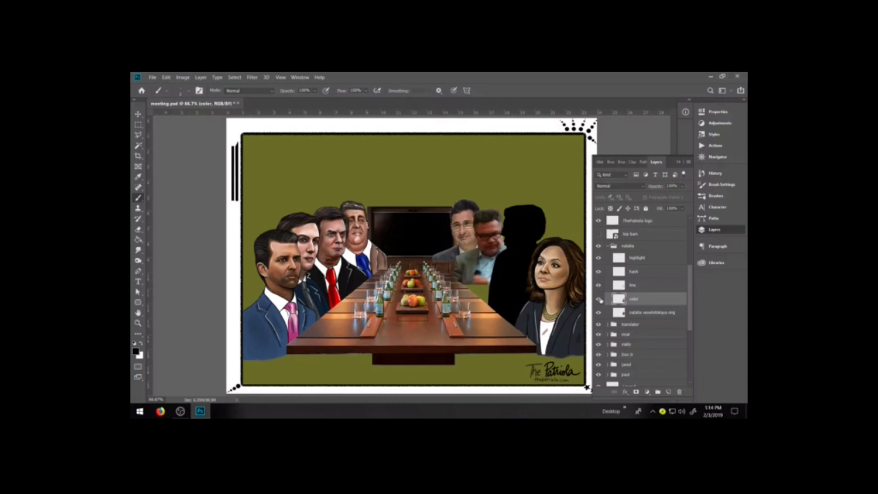
left_click(600, 300)
left_click(600, 300)
Collapse the woman's layer group, expand the group of the gray-jacketed man beside the silhouette, and select its line layer
left_click(609, 246)
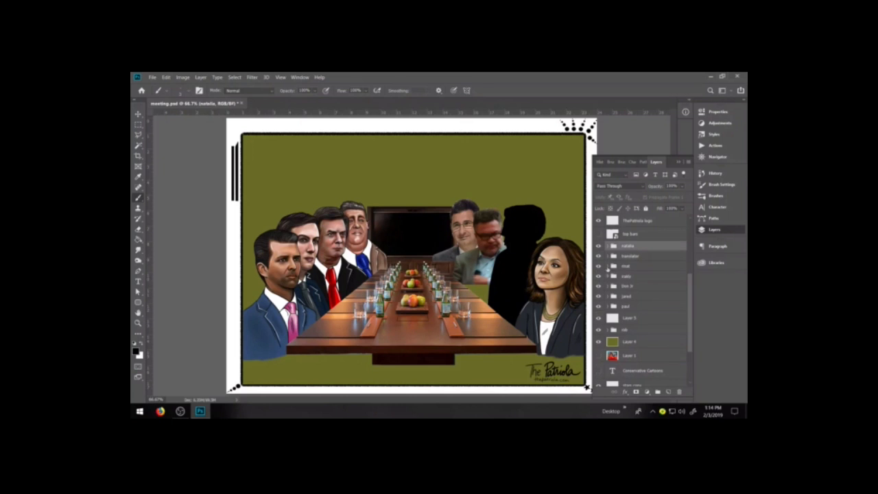
left_click(608, 266)
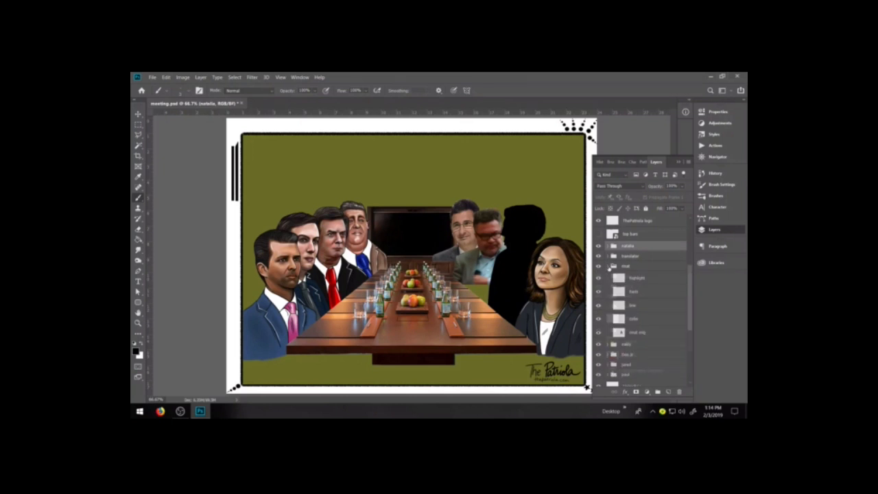
left_click(638, 308)
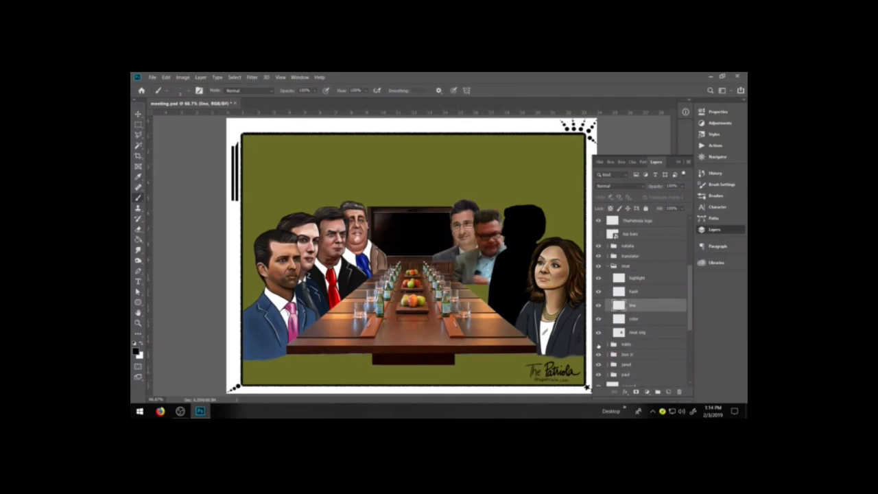
Hide the layer group of the man nearest the wall screen and activate the Brush with pressure-controlled opacity
left_click(598, 345)
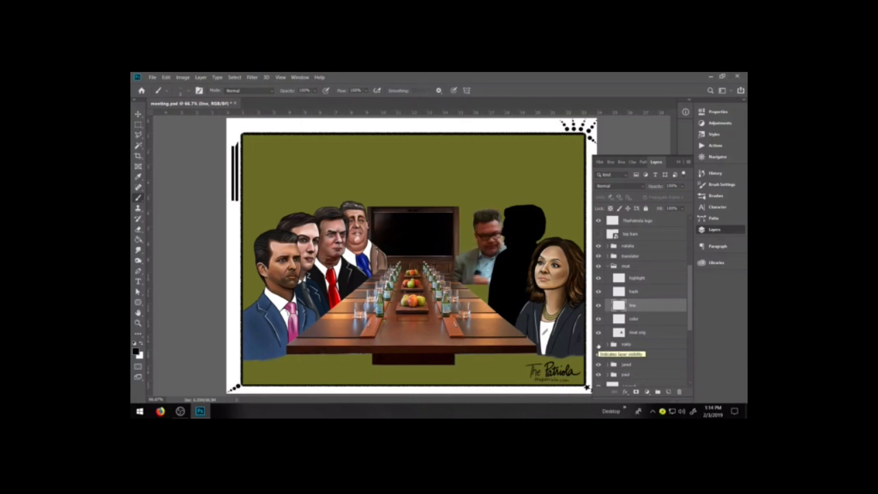
key("z")
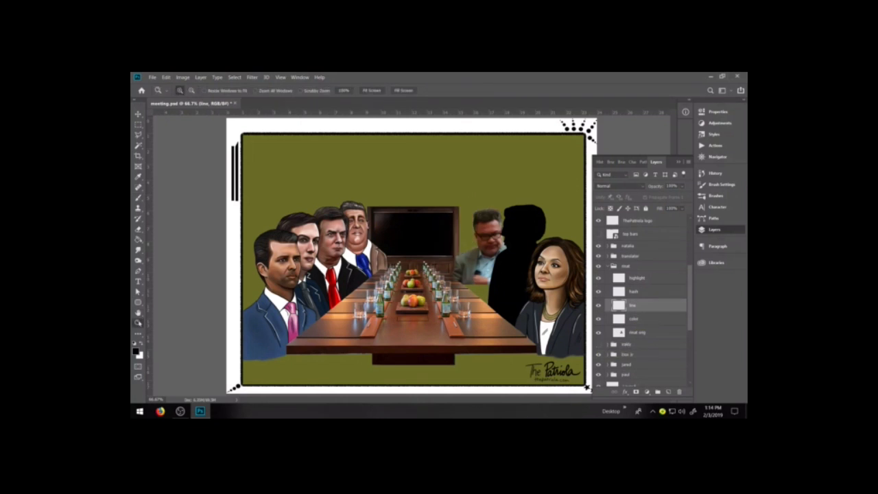
left_click_drag(434, 201, 549, 297)
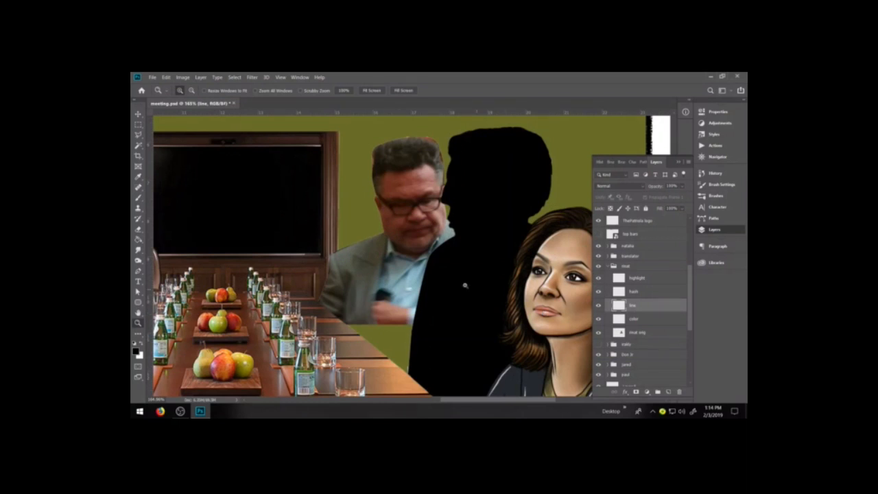
scroll(466, 286, "up", 2)
key("b")
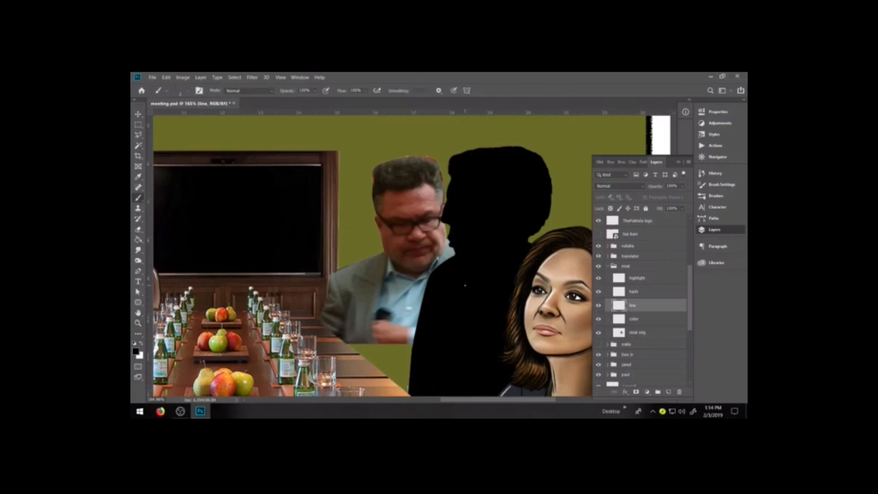
key("ctrl+plus")
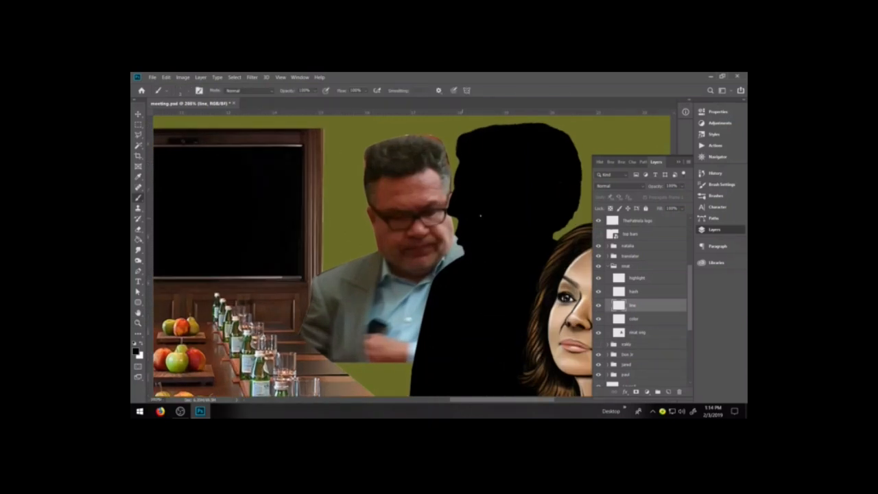
left_click(716, 196)
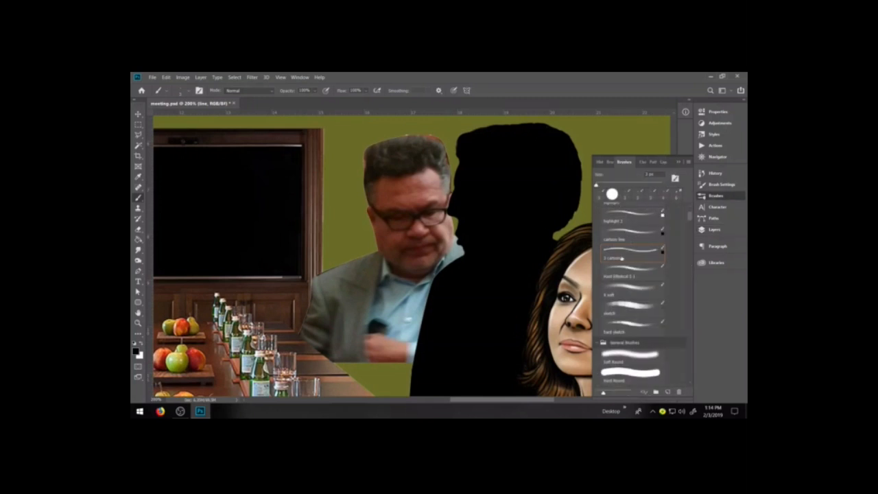
left_click(716, 195)
left_click(714, 229)
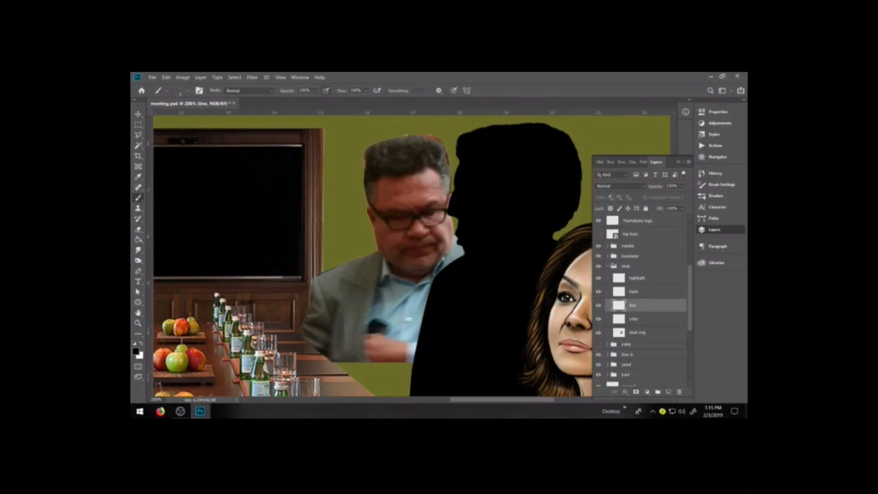
left_click(326, 90)
Hide the olive Layer 4 background and lower the gray-jacketed man's original photo layer to about 60% opacity
scroll(642, 305, "down", 3)
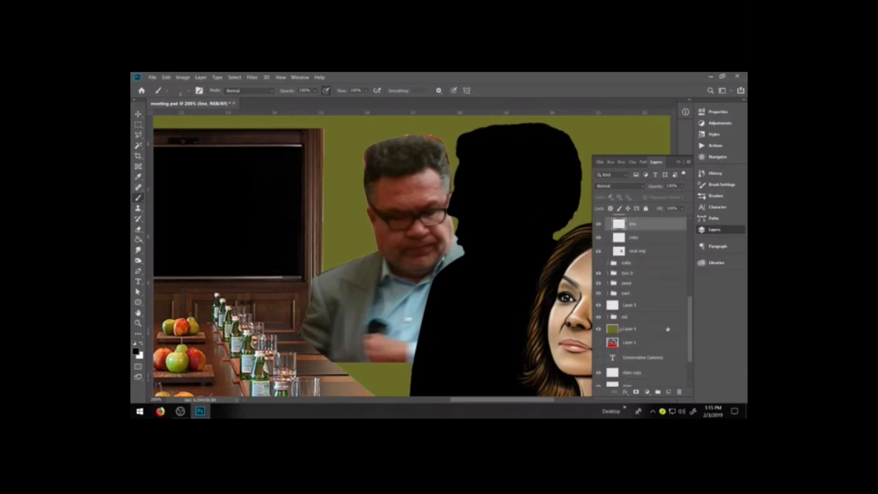
left_click(599, 328)
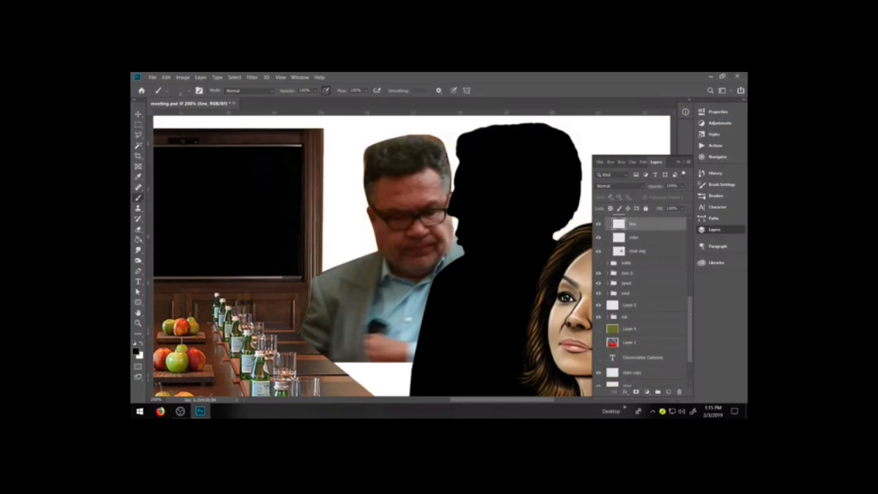
scroll(641, 301, "up", 2)
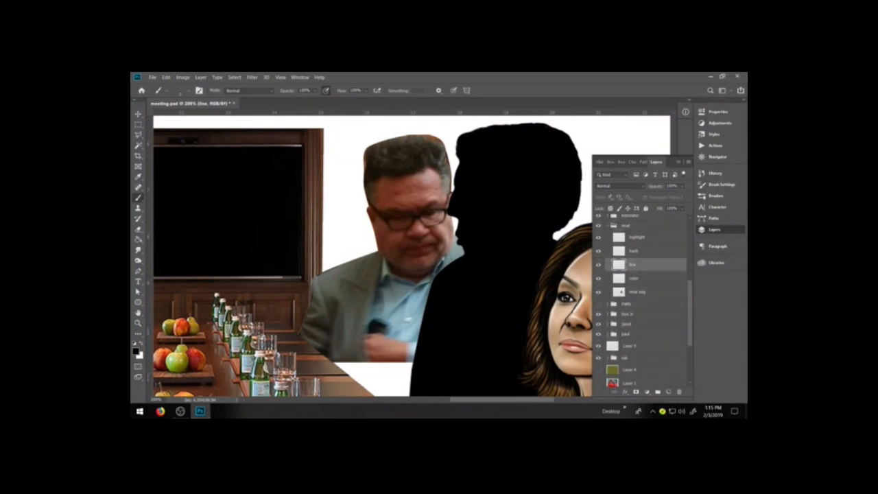
left_click(649, 293)
left_click(681, 186)
left_click_drag(689, 195, 673, 196)
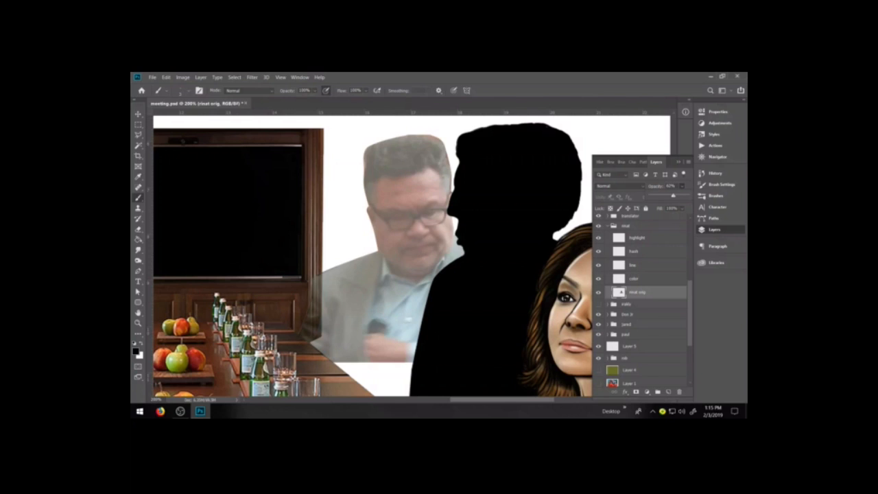
Draw black contour lines on the line layer along the gray-jacketed man's ear and cheek and his opposite jaw
left_click(639, 267)
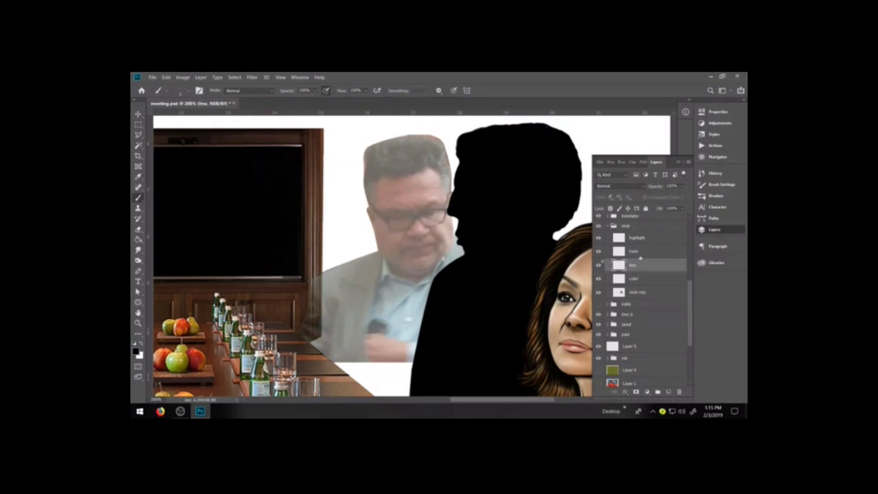
left_click(138, 323)
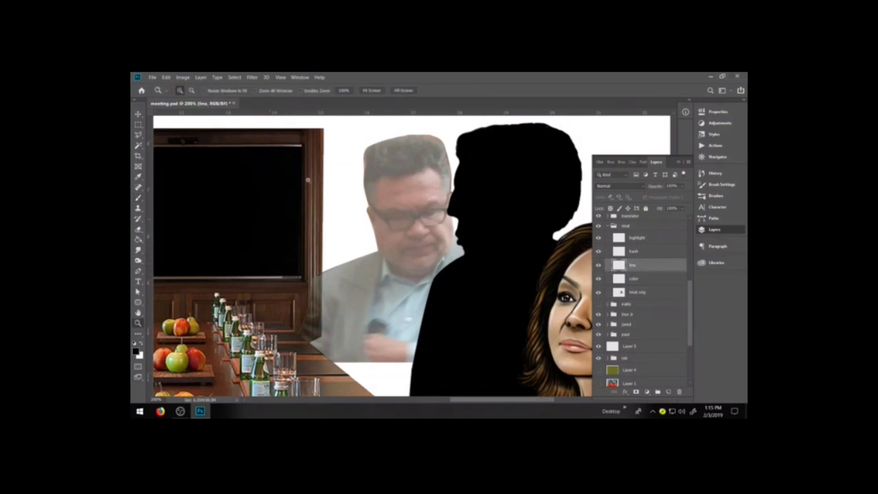
left_click_drag(264, 132, 554, 345)
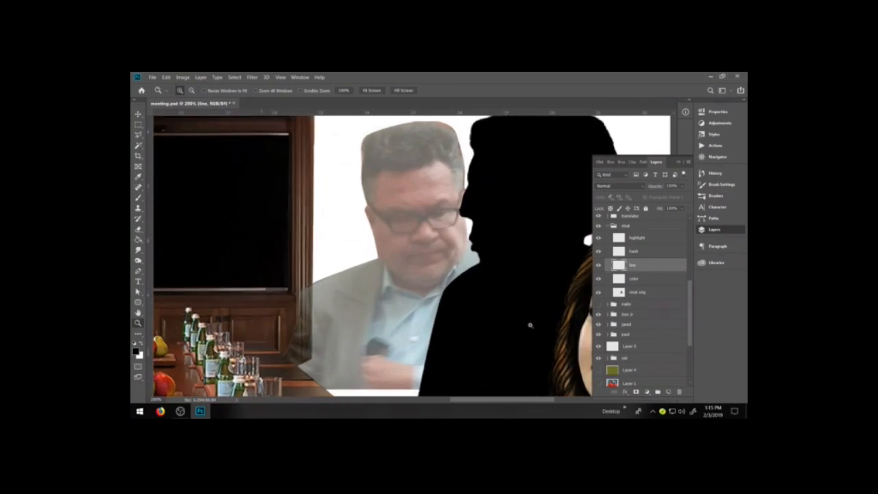
left_click(451, 274)
key("space")
left_click_drag(433, 256, 396, 330)
key("b")
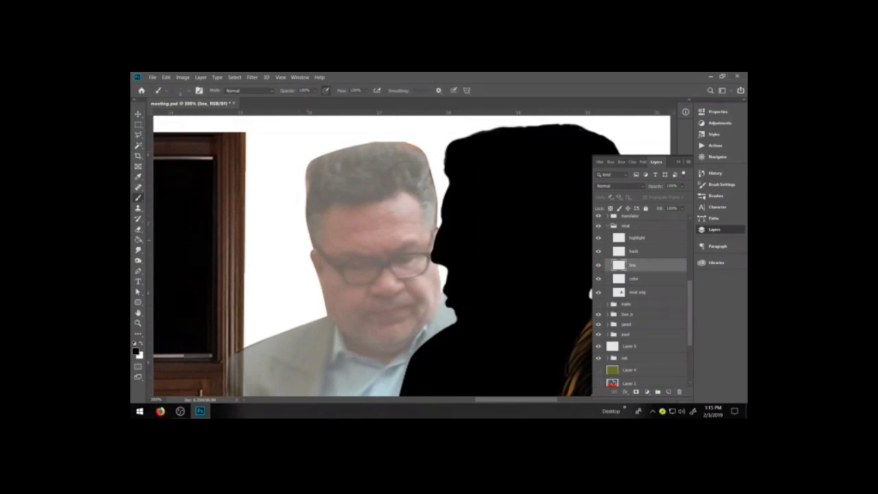
left_click_drag(312, 249, 328, 320)
mouse_move(437, 262)
left_mouse_down()
mouse_move(440, 302)
mouse_move(426, 329)
left_mouse_up()
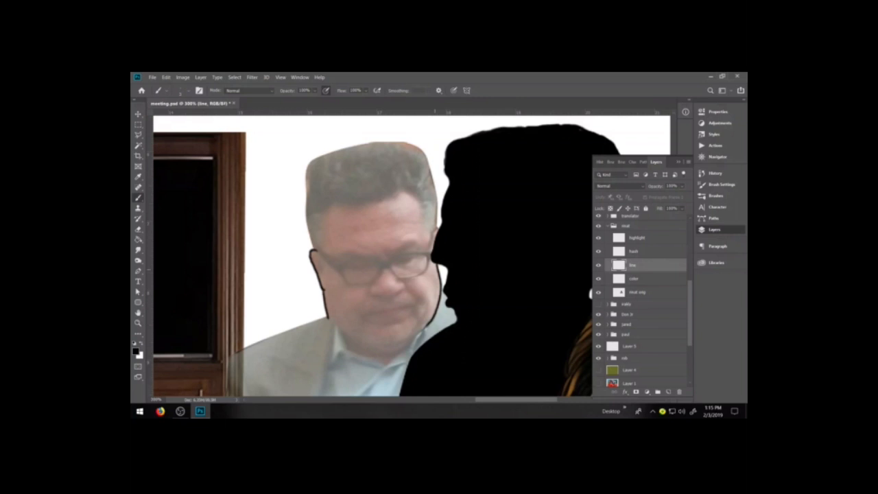
Add a white outside Stroke layer style to the black silhouette on the translator layer
left_click(614, 226)
left_click(607, 217)
left_click(639, 229)
left_click(217, 77)
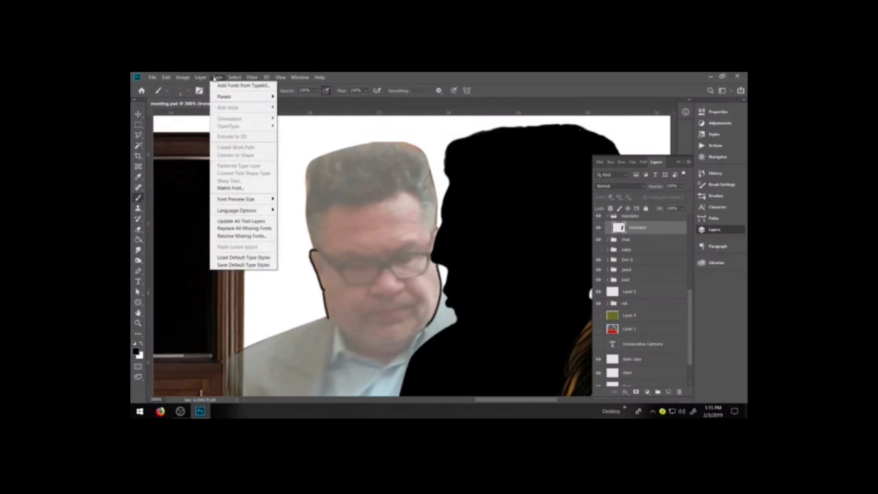
mouse_move(200, 76)
mouse_move(213, 152)
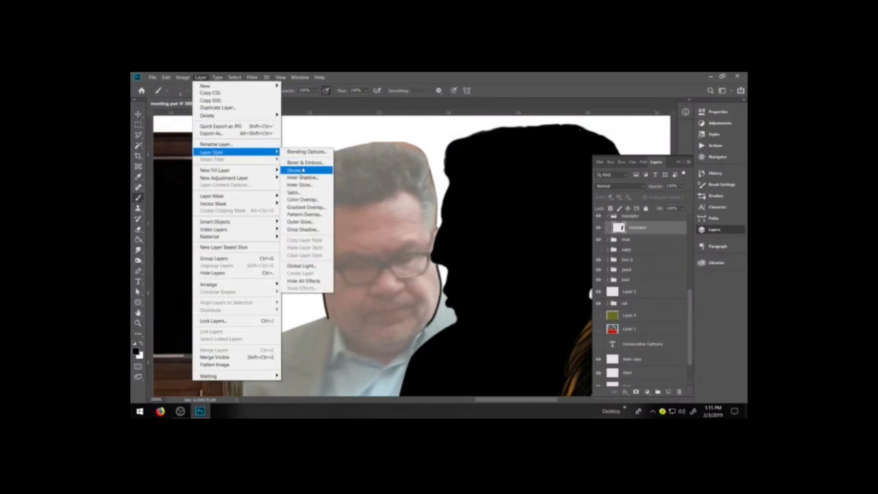
left_click(303, 169)
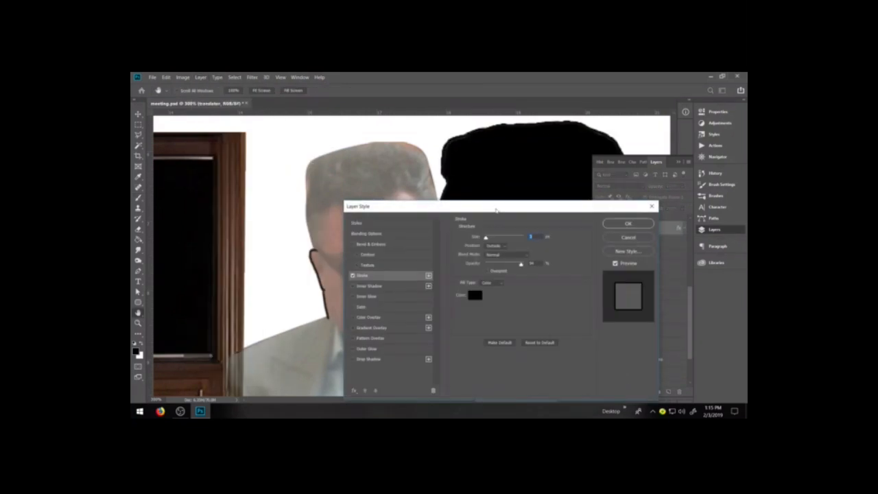
left_click(475, 295)
left_click_drag(584, 287, 531, 262)
left_click(714, 260)
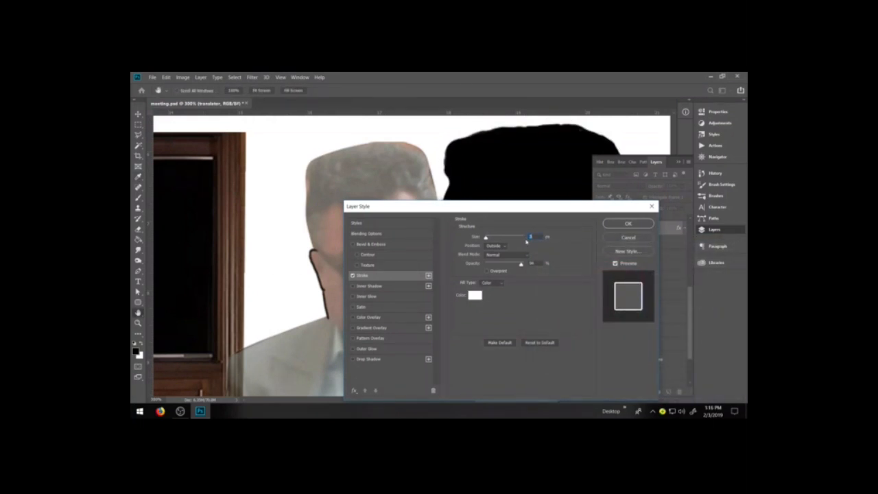
left_click(628, 223)
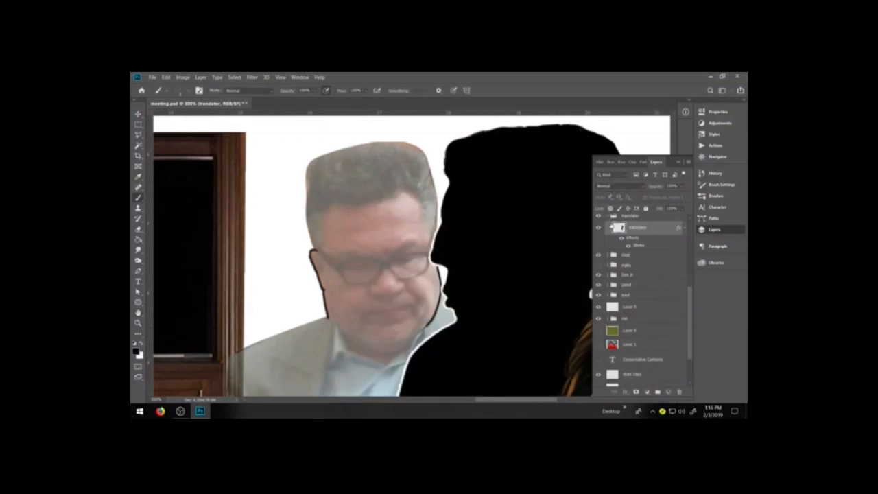
Show the olive Layer 4 background and the hidden man's group again, and expand the gray-jacketed man's layer group
key("ctrl+minus")
key("ctrl+minus")
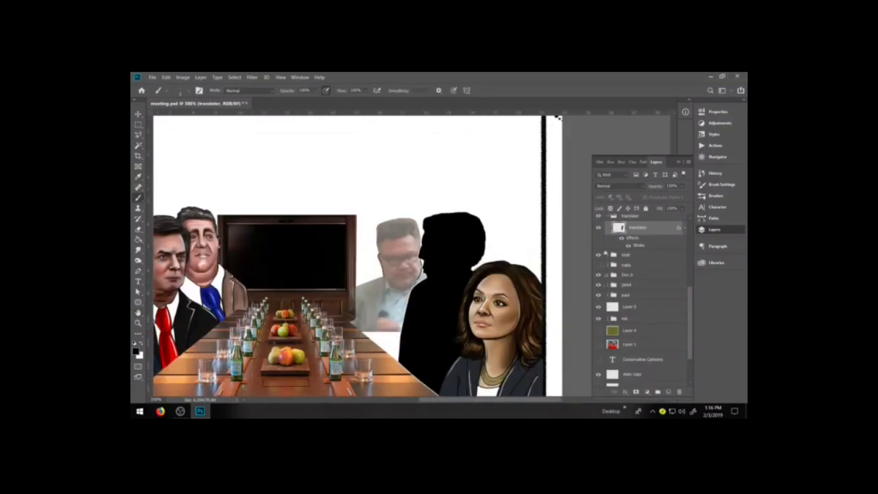
left_click(600, 332)
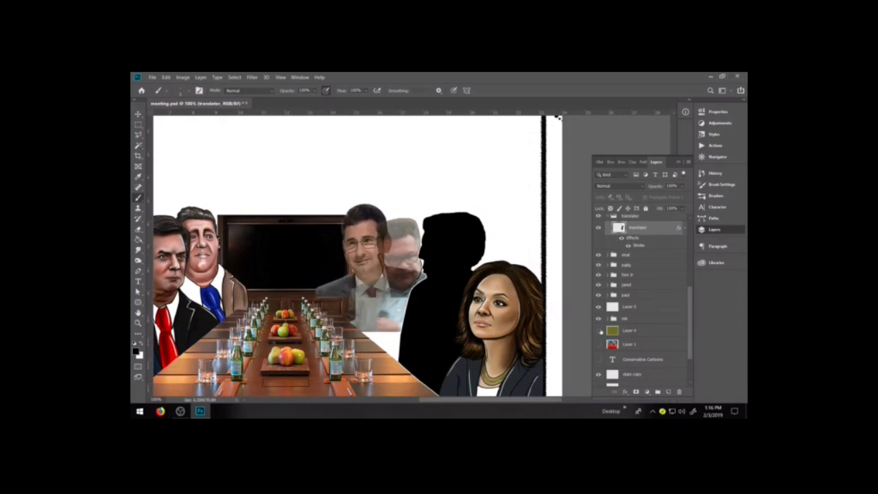
left_click(600, 332)
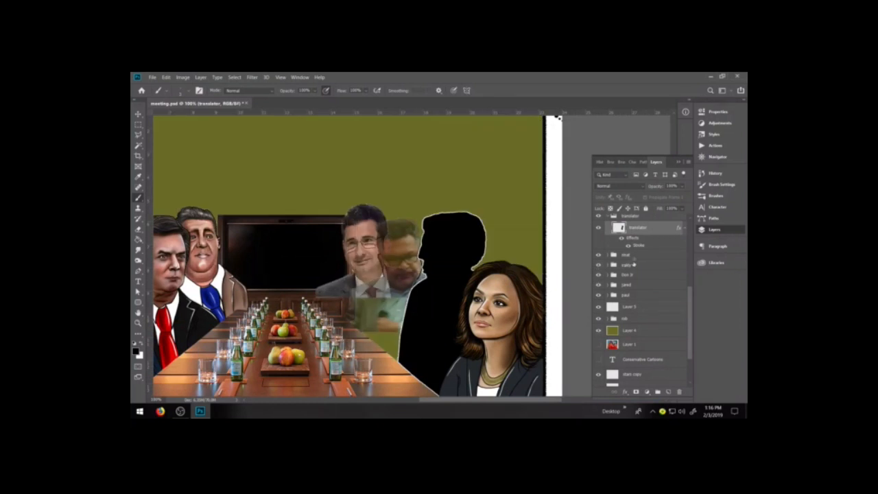
left_click(611, 255)
left_click(607, 256)
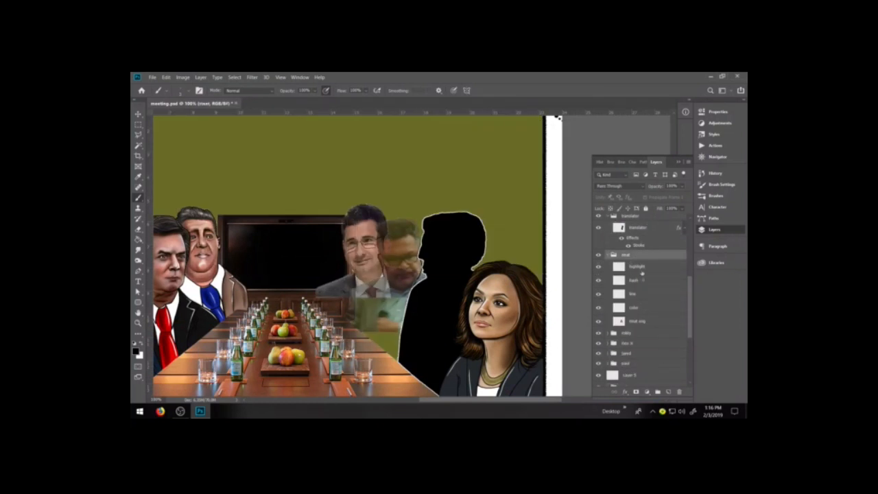
Raise the gray-jacketed man's original photo layer to 100% opacity and hide the neighbouring dark-suited man's layer group
left_click(642, 320)
left_click(681, 186)
left_click_drag(674, 198, 688, 197)
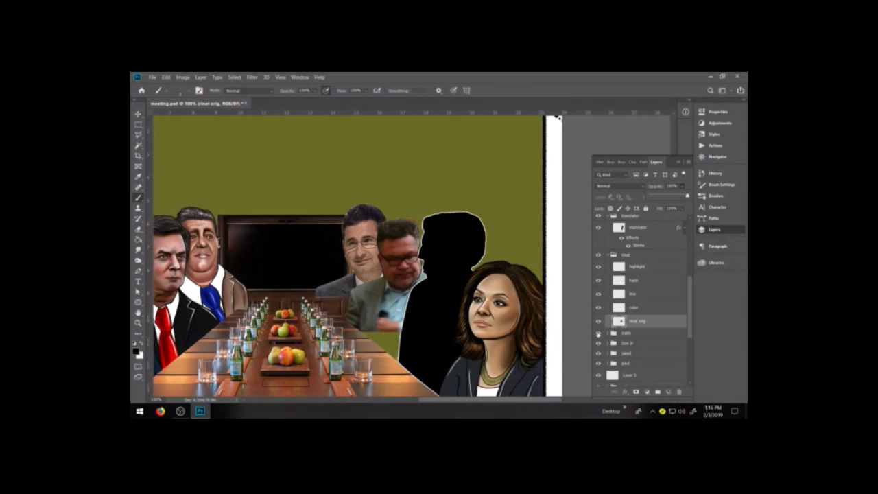
left_click(599, 334)
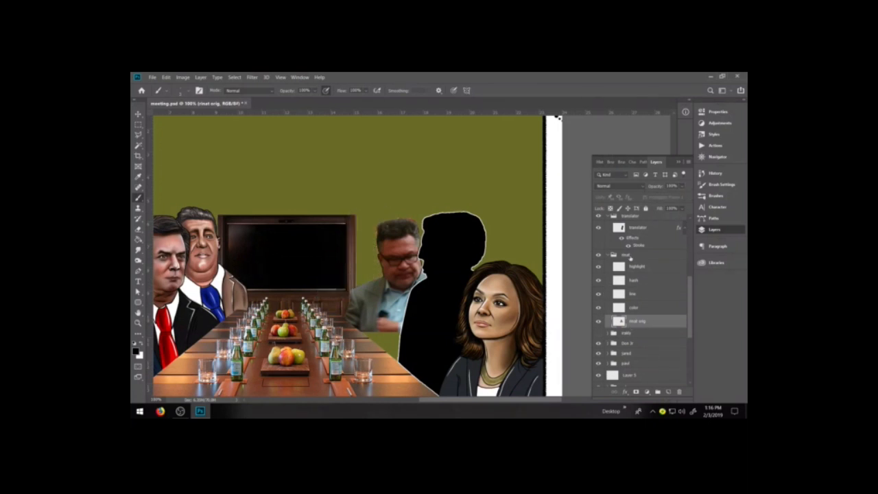
Hide the olive Layer 4 background and set the gray-jacketed man's original photo layer to 50% opacity
left_click(637, 308)
scroll(624, 341, "down", 3)
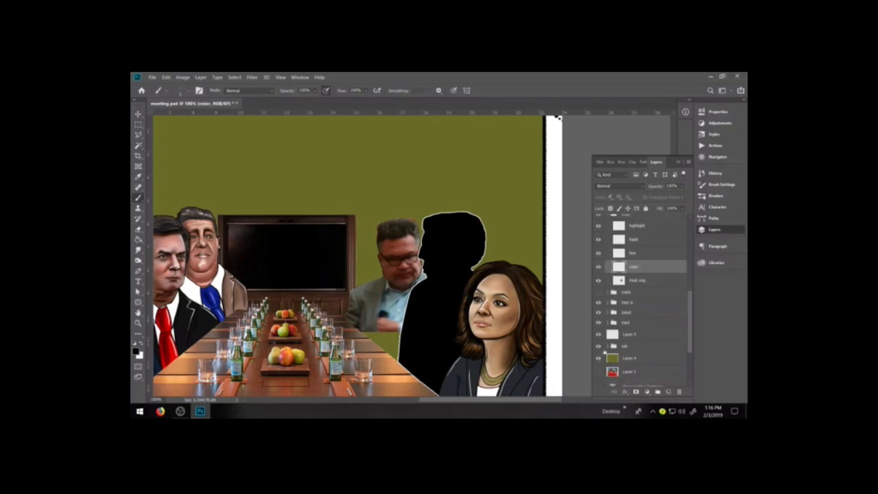
left_click(599, 357)
scroll(645, 271, "up", 1)
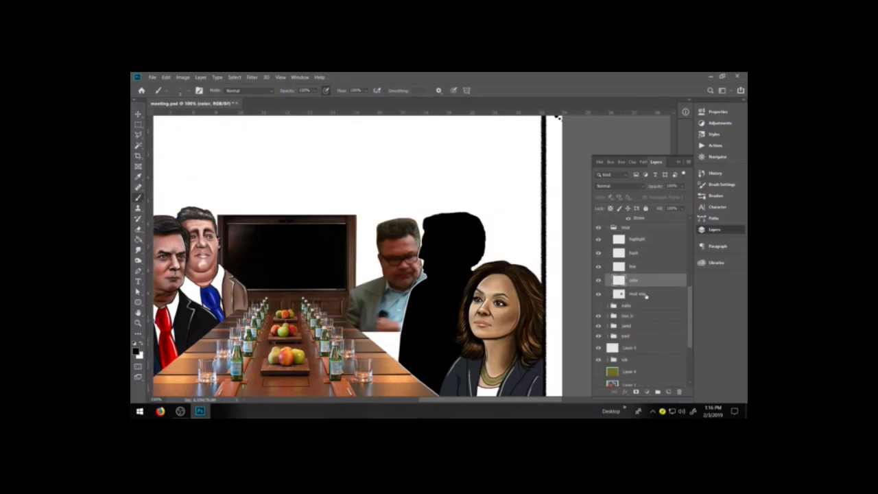
left_click(648, 295)
left_click(682, 186)
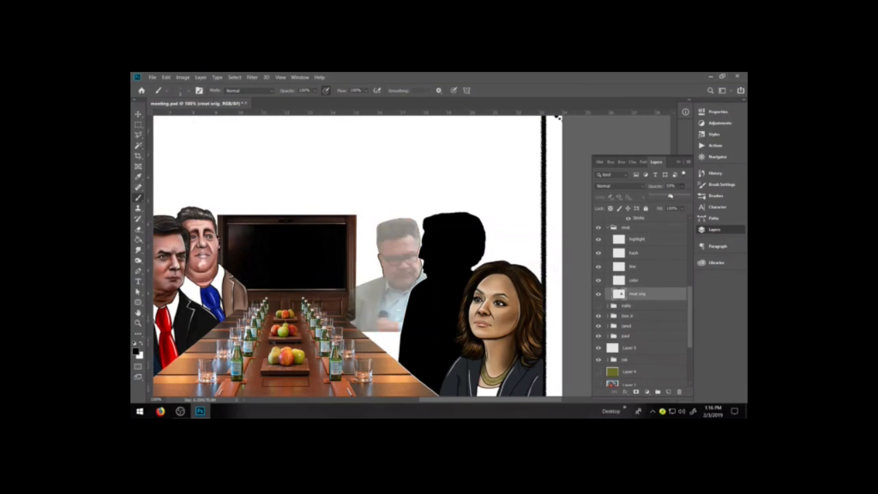
Draw the black outer contour of the gray-jacketed man's hair on the line layer, from his ear over the crown to the opposite temple
left_click(138, 323)
left_click_drag(356, 204, 506, 386)
left_click(333, 295)
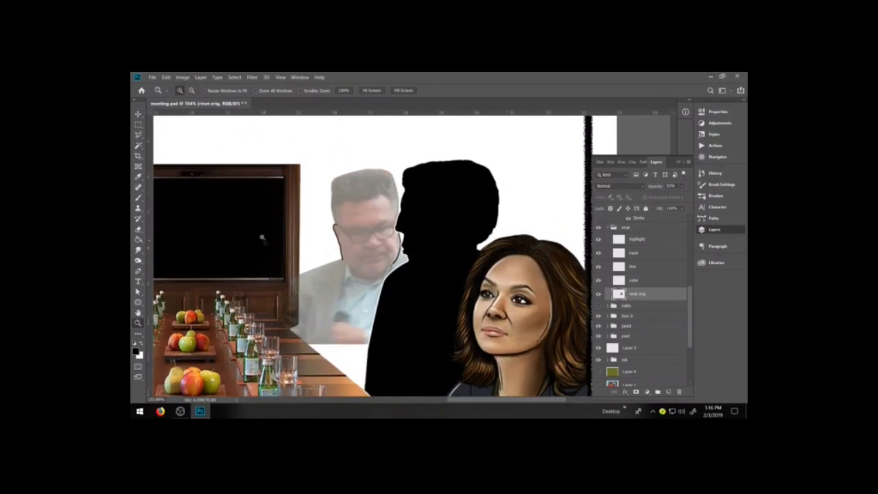
left_click(352, 297)
scroll(368, 302, "down", 2)
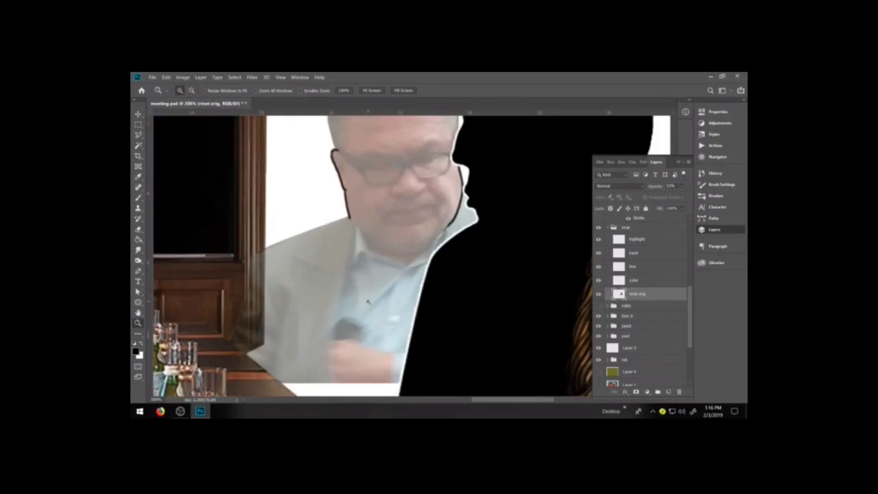
key("ctrl+minus")
key("ctrl+minus")
key("ctrl+plus")
key("ctrl+plus")
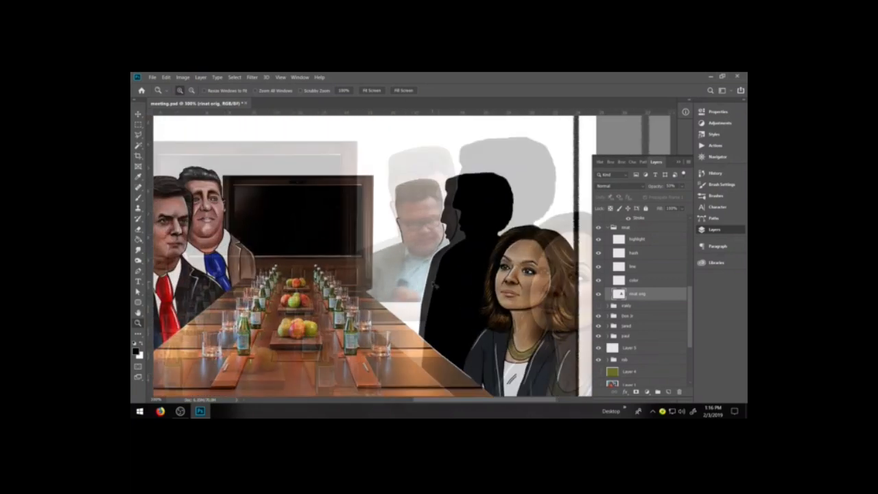
left_click(433, 285)
scroll(549, 279, "up", 4)
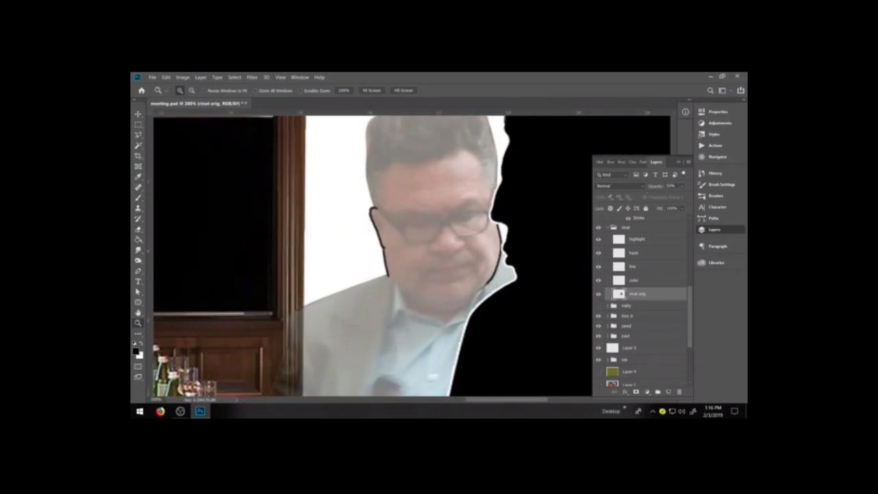
key("b")
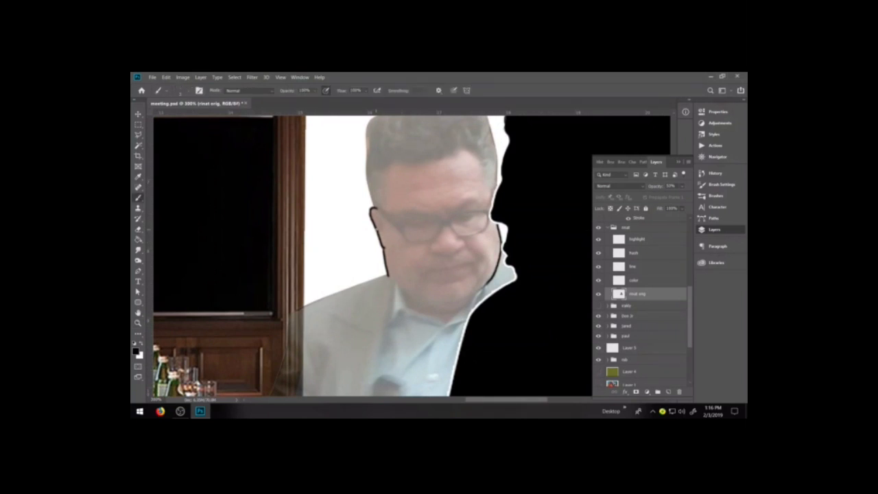
left_click_drag(414, 227, 414, 299)
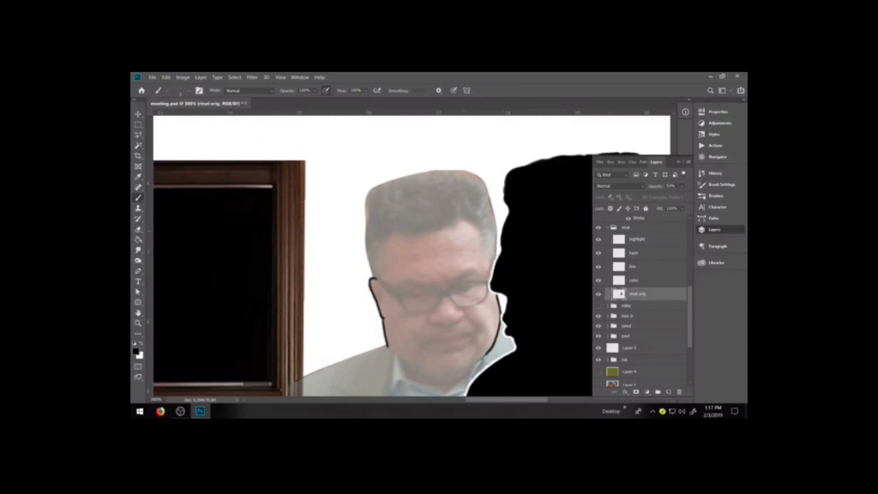
left_click(639, 268)
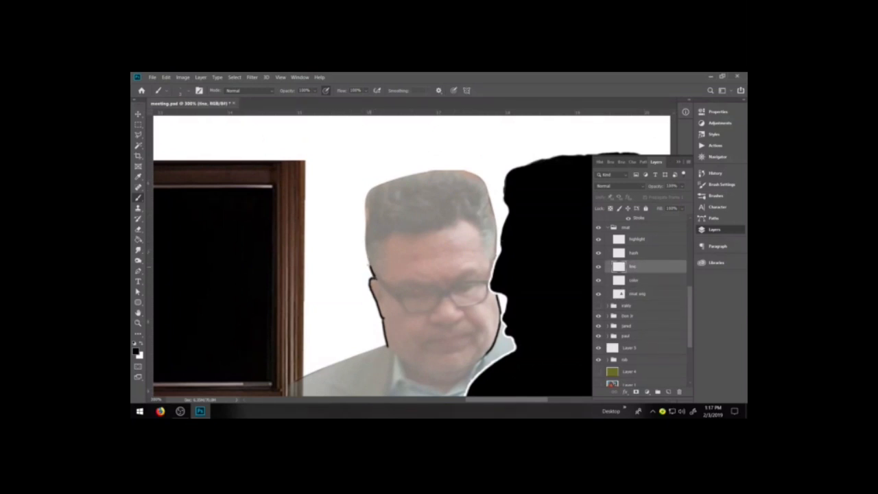
left_click_drag(371, 278, 368, 201)
mouse_move(379, 184)
left_mouse_down()
mouse_move(451, 171)
mouse_move(491, 201)
left_mouse_up()
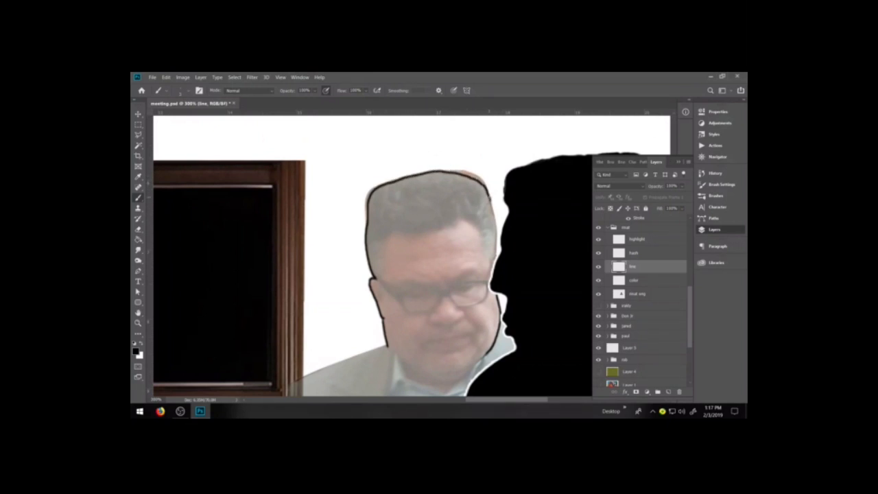
left_click_drag(495, 222, 497, 250)
left_click_drag(425, 225, 391, 181)
key("ctrl+z")
Raise the opacity of the gray-jacketed man's original photo layer to about 87%
left_click(642, 294)
left_click(682, 187)
left_click_drag(670, 196, 683, 197)
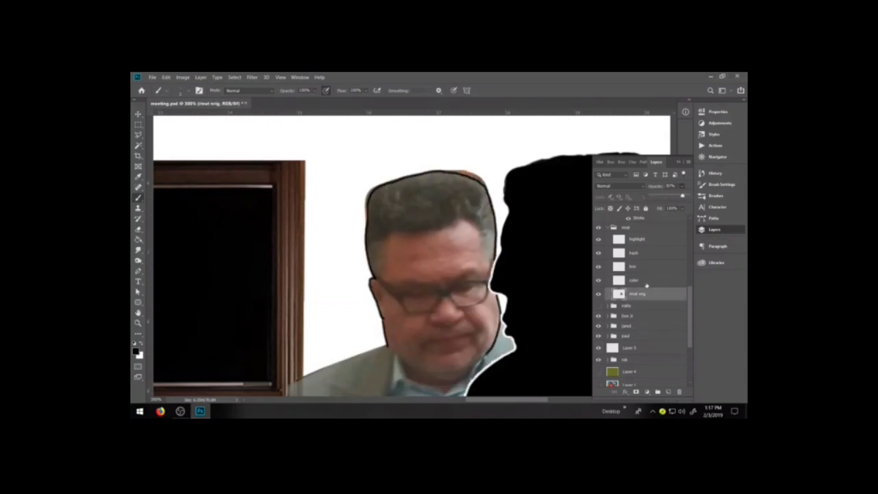
Ink curved black hair strands on the line layer at the man's temple nearest the silhouette, continuing up toward the crown
left_click(645, 267)
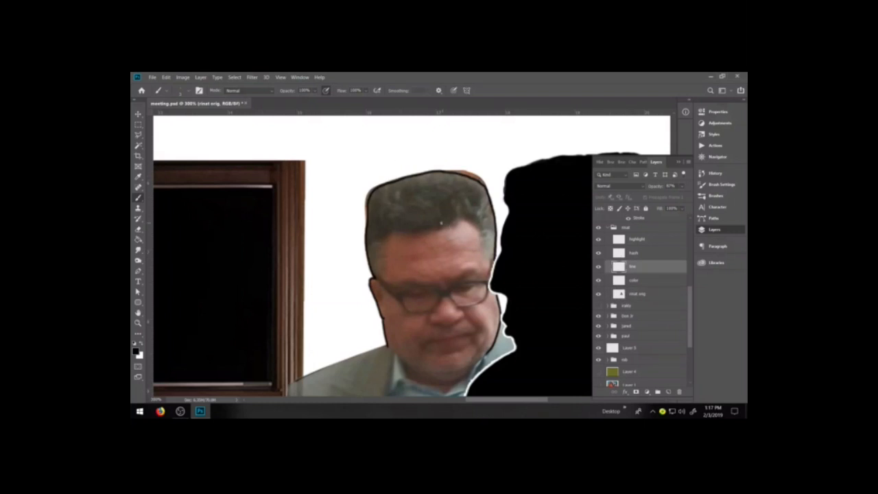
key("ctrl+plus")
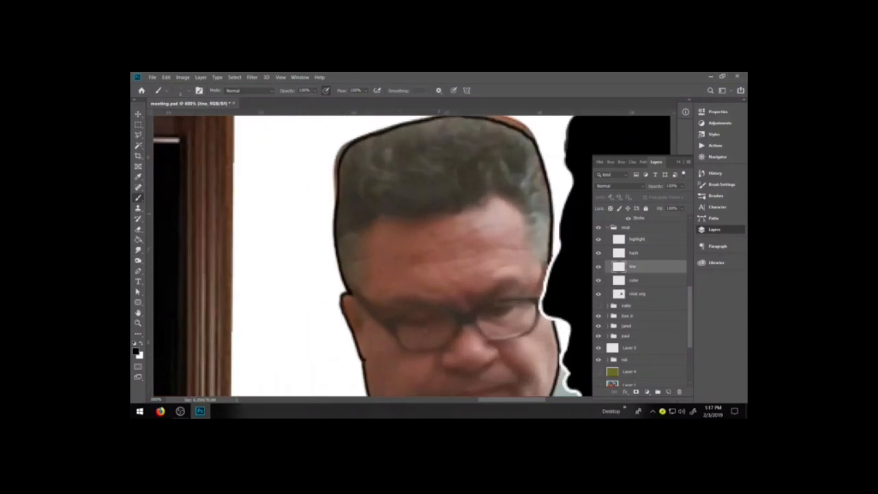
key("space")
mouse_move(466, 183)
left_mouse_down()
mouse_move(449, 243)
mouse_move(501, 246)
mouse_move(521, 226)
left_mouse_up()
left_click_drag(495, 260, 526, 229)
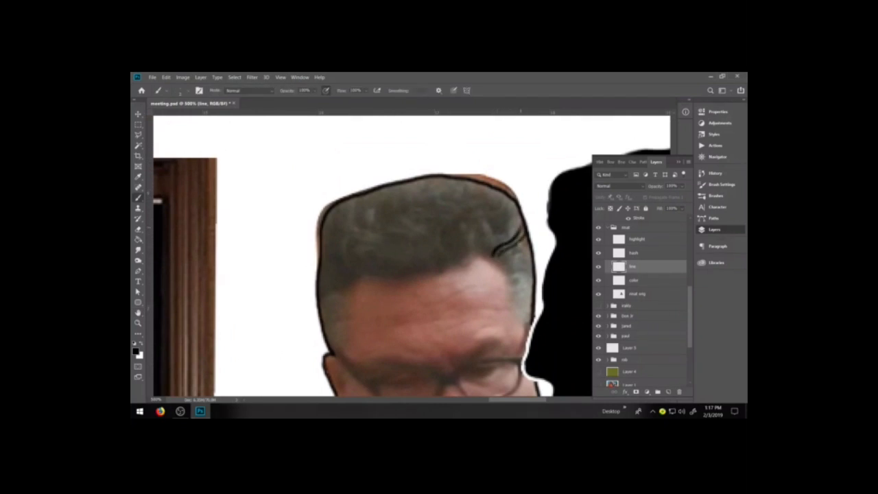
left_click_drag(501, 261, 528, 236)
mouse_move(508, 269)
left_mouse_down()
mouse_move(523, 254)
mouse_move(533, 295)
left_mouse_up()
left_click_drag(523, 310, 531, 302)
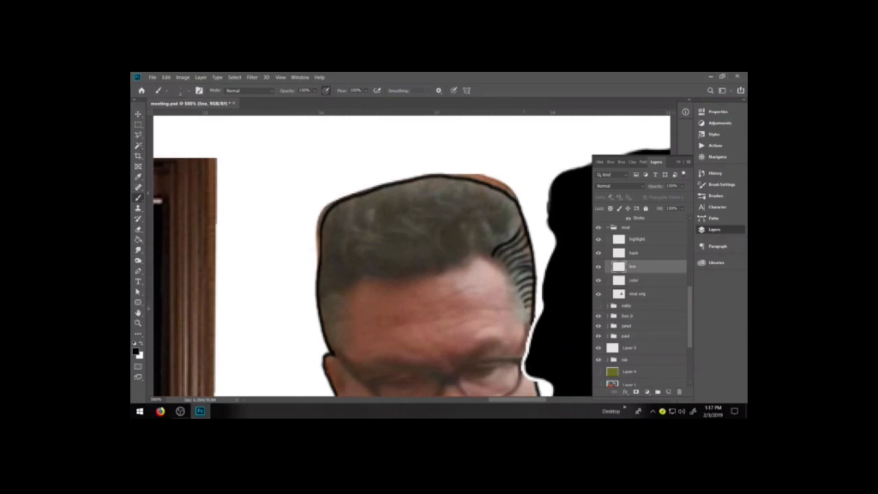
left_click_drag(509, 224, 519, 203)
mouse_move(484, 244)
left_mouse_down()
mouse_move(520, 225)
mouse_move(507, 206)
mouse_move(515, 200)
mouse_move(483, 235)
mouse_move(452, 226)
mouse_move(510, 207)
mouse_move(475, 235)
left_mouse_up()
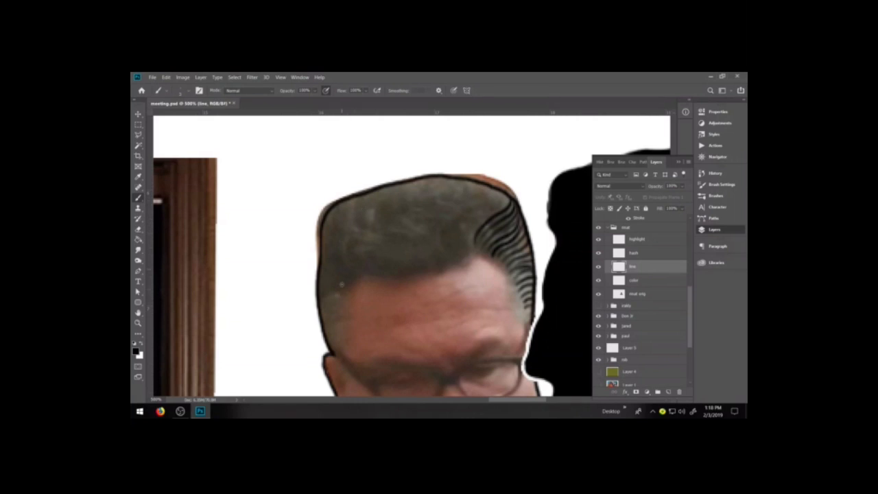
Ink short curved black strands on the line layer in the man's side hair above the ear farthest from the silhouette
left_click_drag(321, 302, 347, 296)
key("ctrl+z")
key("ctrl+z")
mouse_move(322, 302)
left_mouse_down()
mouse_move(351, 300)
mouse_move(322, 317)
mouse_move(342, 321)
mouse_move(323, 325)
mouse_move(343, 323)
mouse_move(342, 344)
left_mouse_up()
left_click_drag(319, 298, 336, 284)
mouse_move(318, 295)
left_mouse_down()
mouse_move(357, 272)
mouse_move(402, 280)
mouse_move(453, 263)
mouse_move(476, 229)
left_mouse_up()
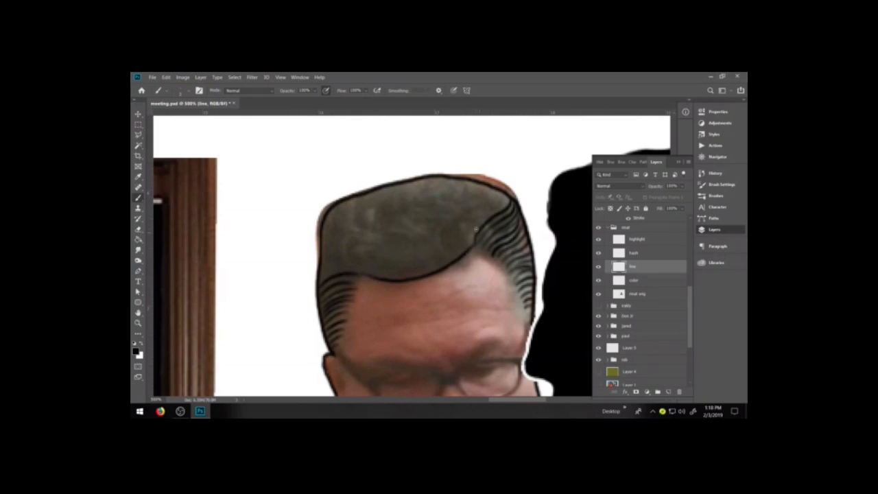
key("ctrl+z")
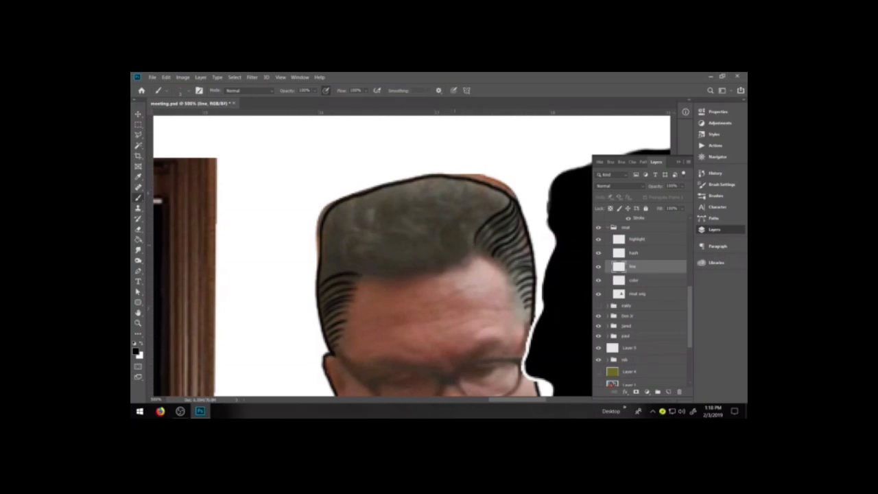
Draw sweeping black strands along the front hairline above the forehead, working from the silhouette side past the middle
left_click_drag(470, 254, 485, 210)
left_click_drag(474, 247, 491, 213)
left_click_drag(476, 242, 485, 223)
left_click_drag(463, 260, 461, 219)
mouse_move(449, 265)
left_mouse_down()
mouse_move(482, 221)
mouse_move(451, 261)
mouse_move(452, 223)
left_mouse_up()
mouse_move(445, 268)
left_mouse_down()
mouse_move(416, 272)
mouse_move(409, 228)
mouse_move(420, 226)
left_mouse_up()
left_click_drag(428, 261, 417, 227)
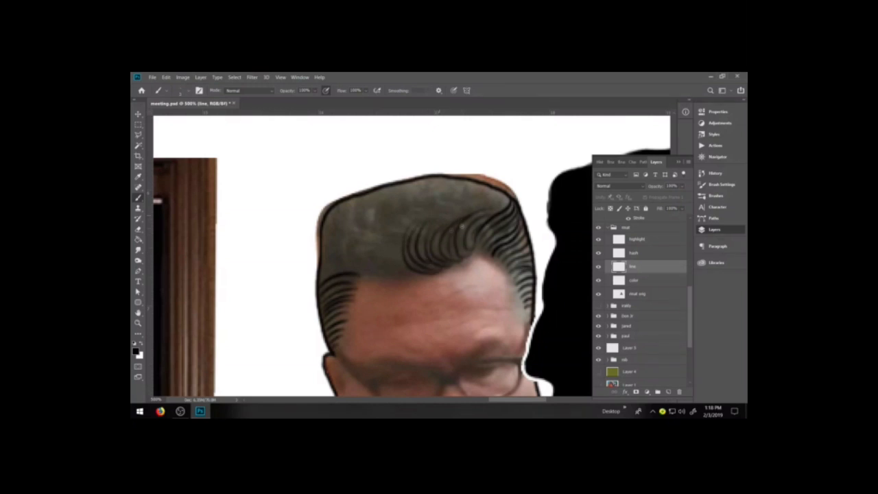
left_click_drag(420, 276, 374, 245)
left_click_drag(410, 272, 394, 238)
mouse_move(407, 266)
left_mouse_down()
mouse_move(402, 231)
mouse_move(385, 247)
left_mouse_up()
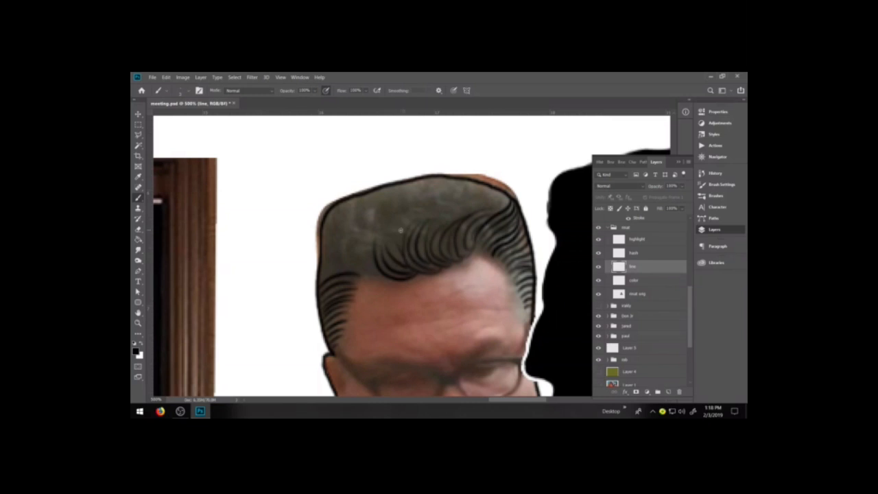
Fill the front hair on the side away from the silhouette with overlapping wavy black strands down to the side hair
mouse_move(382, 277)
left_mouse_down()
mouse_move(348, 243)
mouse_move(379, 233)
mouse_move(376, 269)
mouse_move(359, 261)
mouse_move(372, 228)
mouse_move(374, 259)
mouse_move(359, 242)
mouse_move(374, 251)
mouse_move(403, 231)
mouse_move(381, 207)
left_mouse_up()
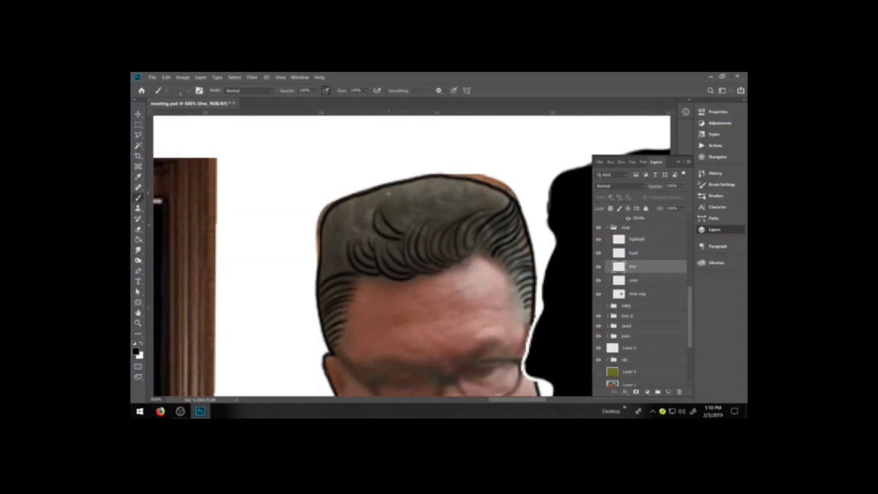
mouse_move(394, 244)
left_mouse_down()
mouse_move(357, 210)
mouse_move(370, 240)
mouse_move(354, 211)
mouse_move(361, 234)
mouse_move(338, 229)
left_mouse_up()
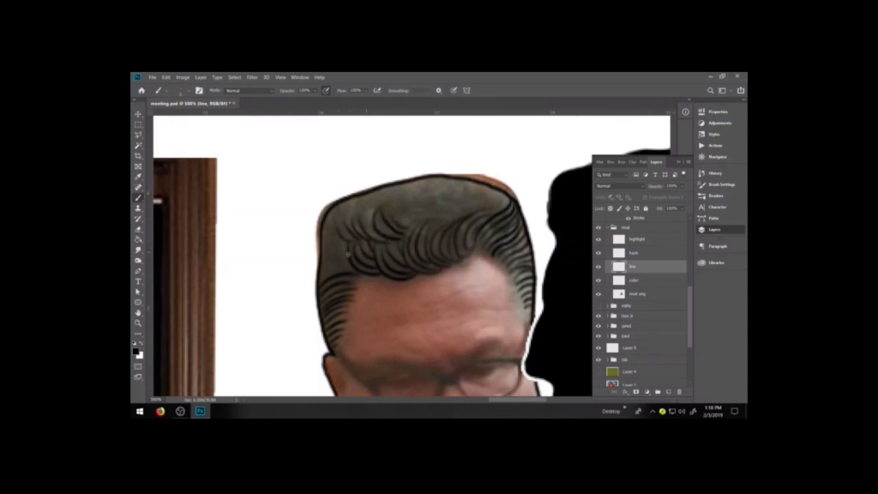
mouse_move(350, 269)
left_mouse_down()
mouse_move(337, 236)
mouse_move(326, 231)
mouse_move(322, 268)
left_mouse_up()
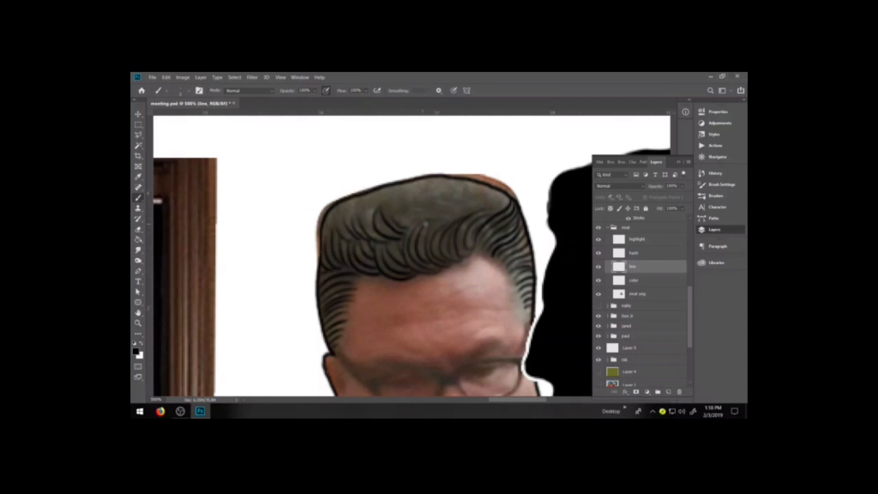
Draw long S-shaped black strands from the top hair contour down to the front waves on the silhouette side of the crown
mouse_move(440, 222)
left_mouse_down()
mouse_move(476, 207)
mouse_move(487, 191)
mouse_move(496, 190)
mouse_move(489, 210)
mouse_move(499, 211)
left_mouse_up()
mouse_move(483, 183)
left_mouse_down()
mouse_move(470, 206)
mouse_move(452, 213)
mouse_move(488, 202)
mouse_move(437, 218)
left_mouse_up()
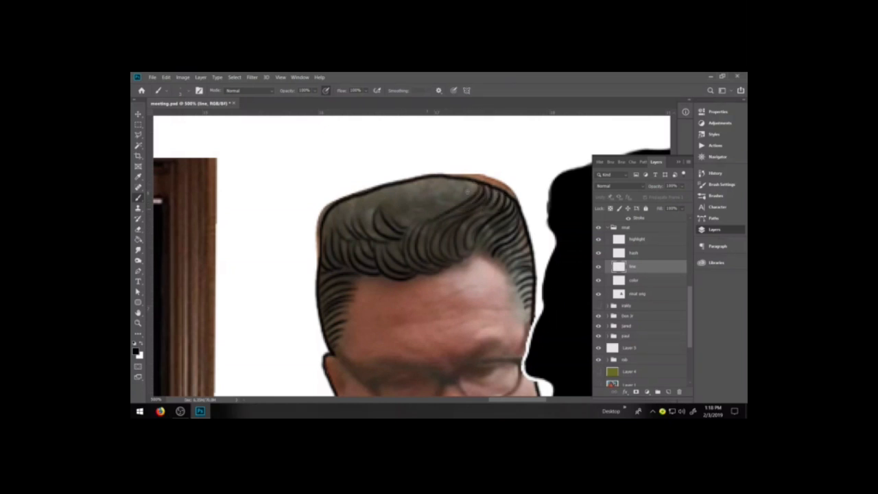
left_click_drag(471, 182, 415, 227)
left_click_drag(463, 179, 413, 215)
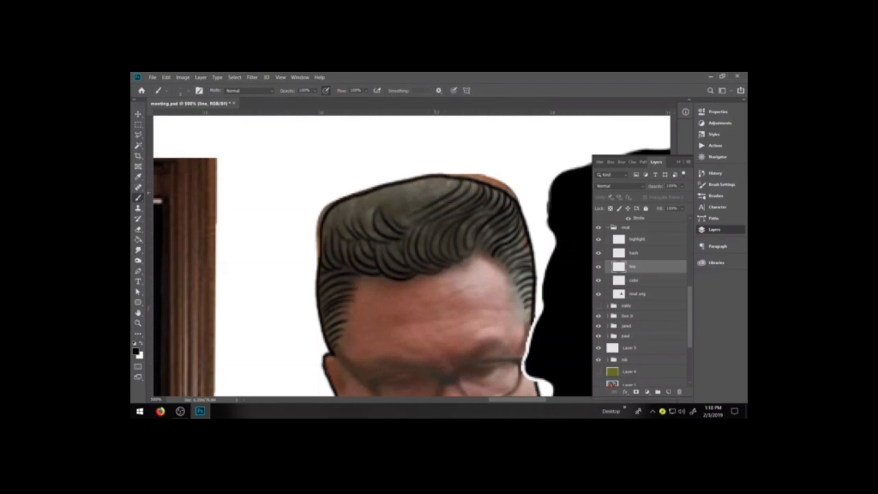
left_click_drag(456, 180, 405, 225)
left_click_drag(443, 185, 398, 209)
left_click_drag(442, 178, 396, 219)
key("ctrl+z")
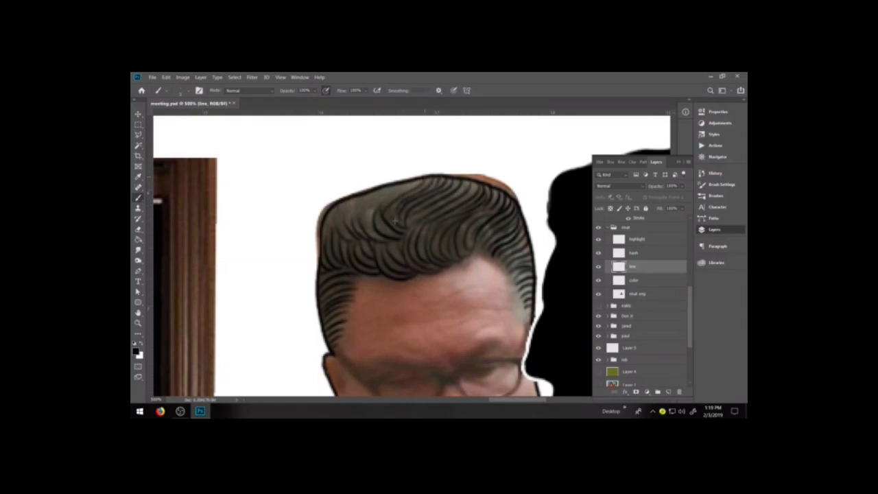
Fill the remaining crown area away from the silhouette with curved black strands running down from the top contour
left_click_drag(406, 181, 387, 204)
key("ctrl+z")
key("ctrl+z")
left_click_drag(408, 185, 386, 209)
mouse_move(423, 178)
left_mouse_down()
mouse_move(364, 221)
mouse_move(326, 225)
left_mouse_up()
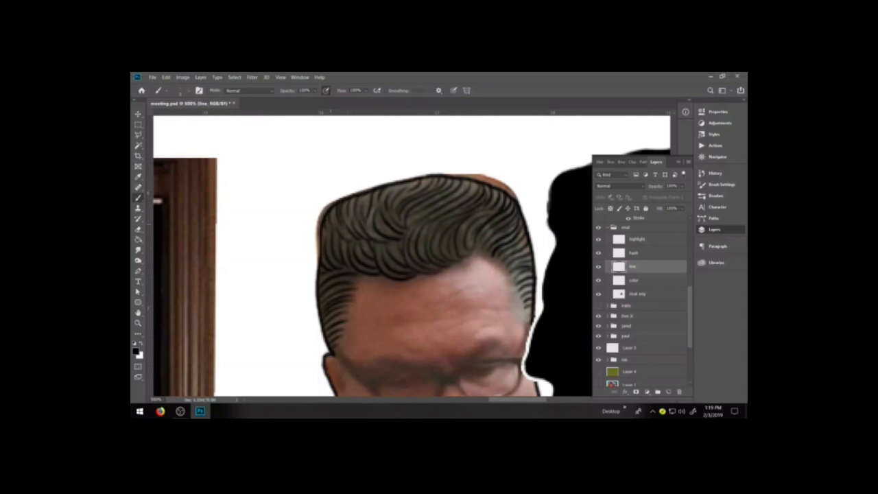
Erase the original photo's leftover edges outside the inked hair contour at the side and top of the man's head
key("e")
left_click(644, 295)
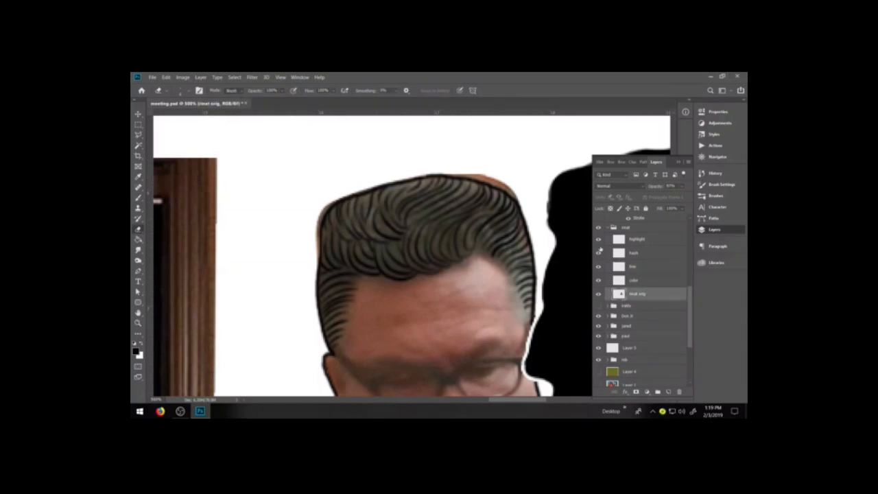
mouse_move(315, 259)
left_mouse_down()
mouse_move(328, 204)
mouse_move(398, 174)
mouse_move(451, 170)
mouse_move(511, 189)
left_mouse_up()
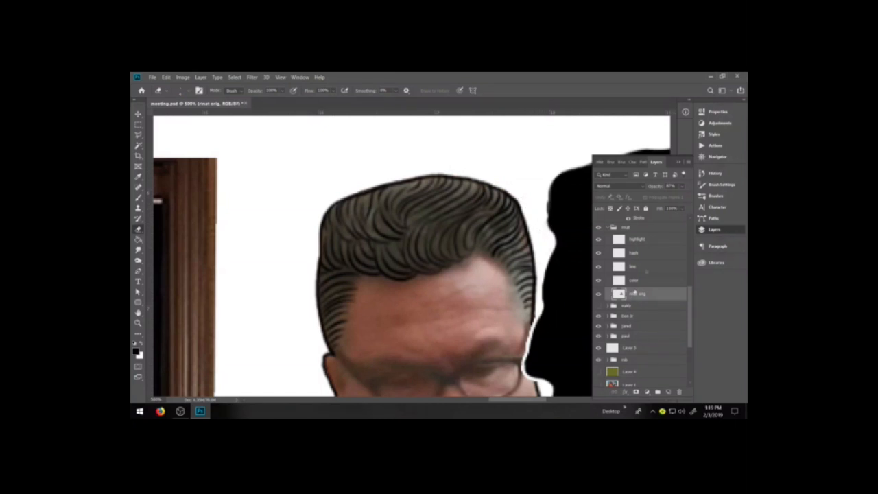
Sample a gray from the man's hair and paint gray strands between the black hair lines on the color layer
left_click(643, 281)
key("i")
left_click(516, 242)
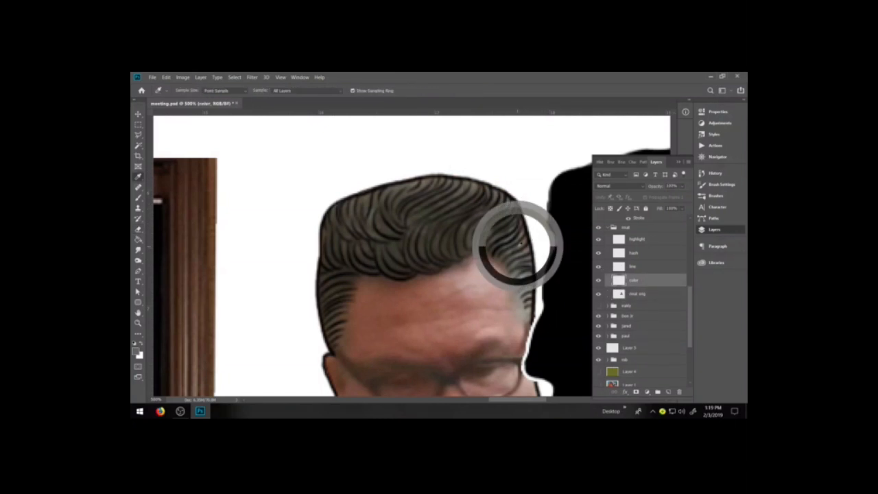
key("b")
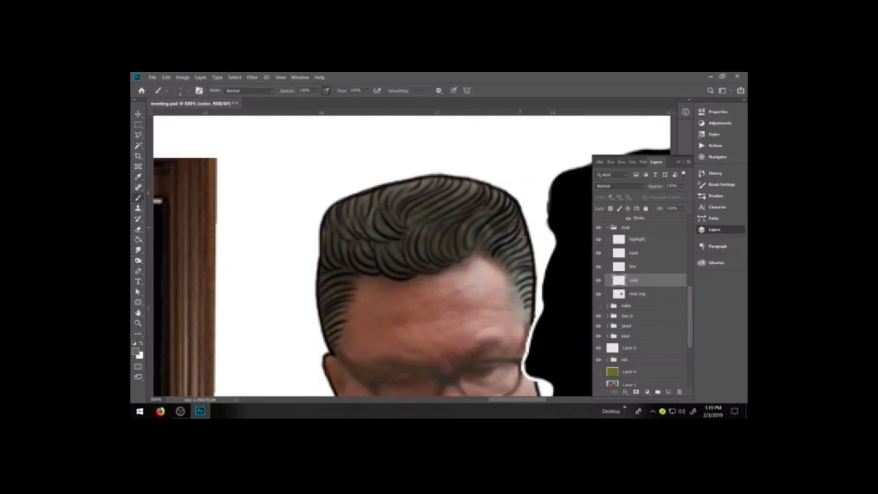
mouse_move(497, 222)
left_mouse_down()
mouse_move(495, 209)
mouse_move(475, 210)
mouse_move(497, 238)
left_mouse_up()
mouse_move(473, 195)
left_mouse_down()
mouse_move(467, 205)
mouse_move(411, 191)
mouse_move(384, 196)
mouse_move(328, 221)
mouse_move(328, 318)
left_mouse_up()
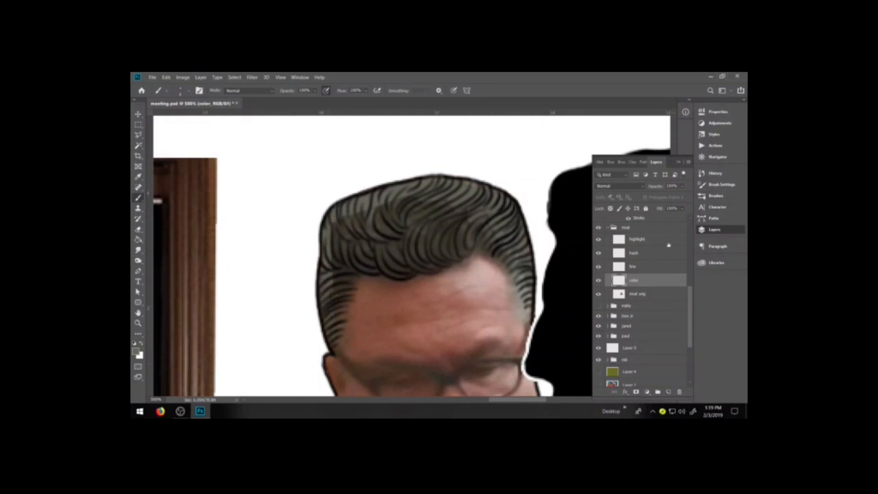
Set the brush hardness to 0% and paint soft gray strands down the side hair away from the silhouette
left_click(716, 195)
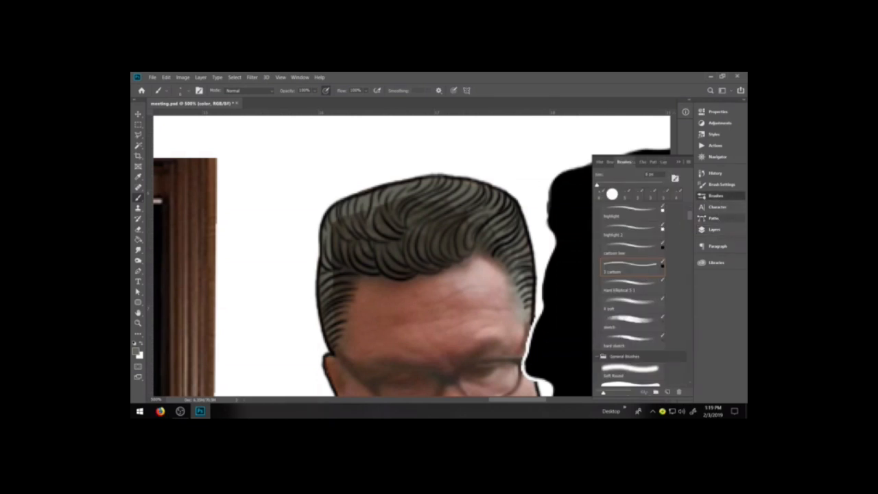
left_click(721, 185)
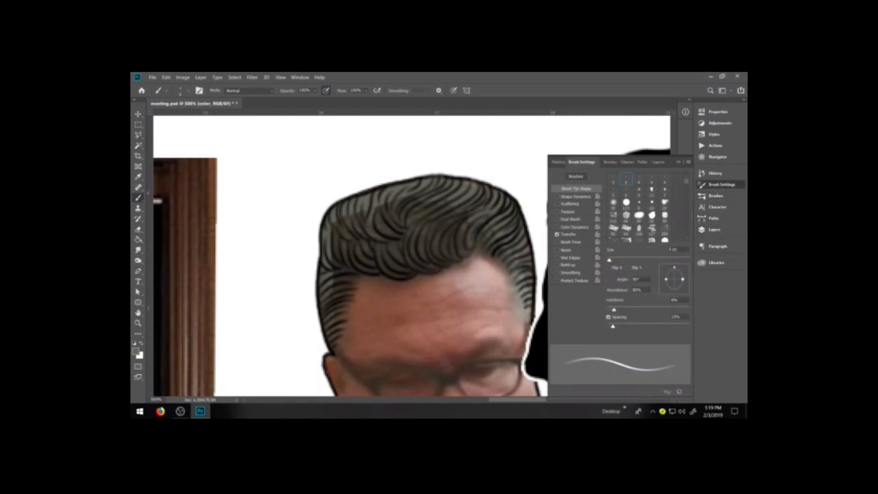
mouse_move(341, 245)
left_mouse_down()
mouse_move(341, 221)
mouse_move(340, 295)
left_mouse_up()
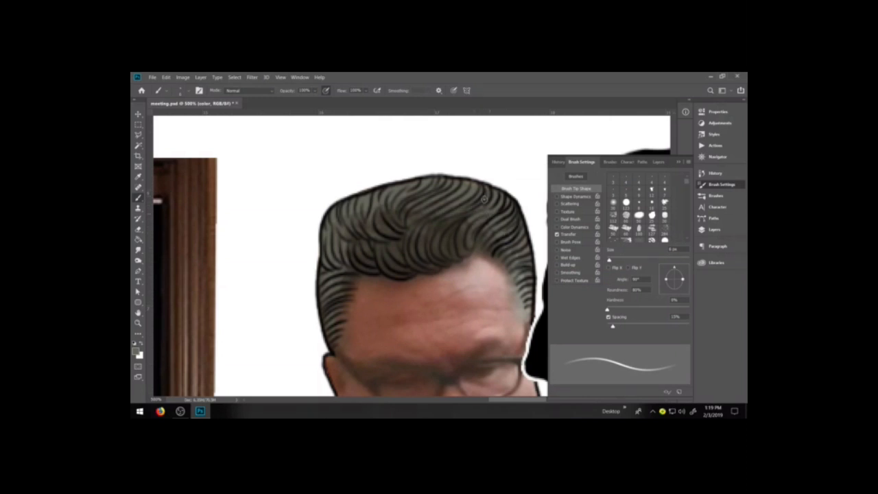
Sample a dark gray from the front waves and paint it between the crown strands, reducing the brush size to 7 px
key("i")
left_click(439, 236)
key("b")
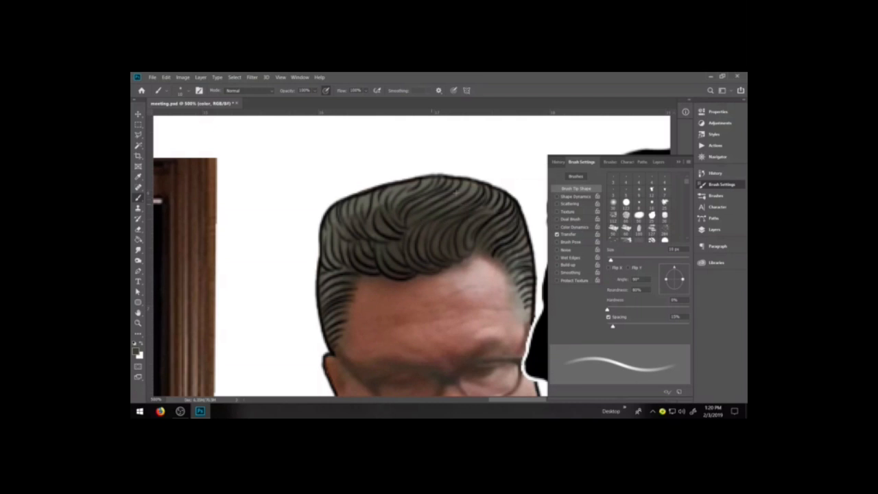
key("bracketleft")
key("bracketleft")
key("bracketleft")
key("bracketleft")
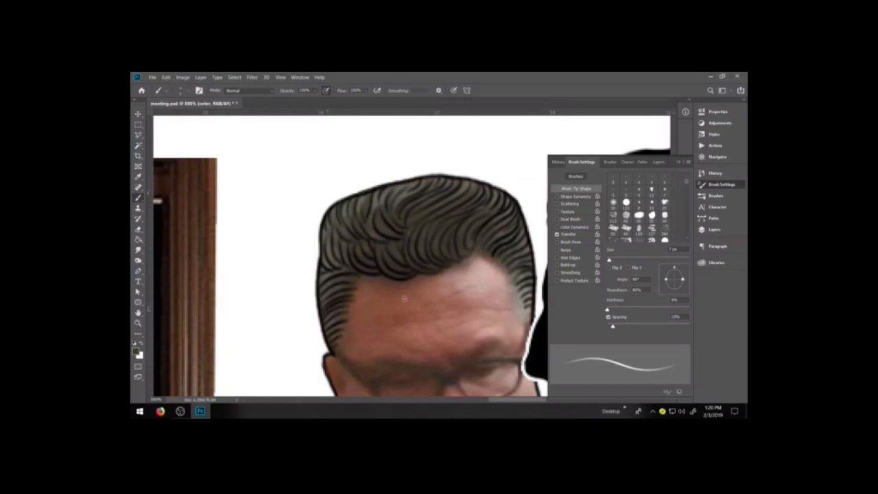
Choose a darker foreground color and paint shadow strands in the side hair away from the silhouette
left_click(136, 352)
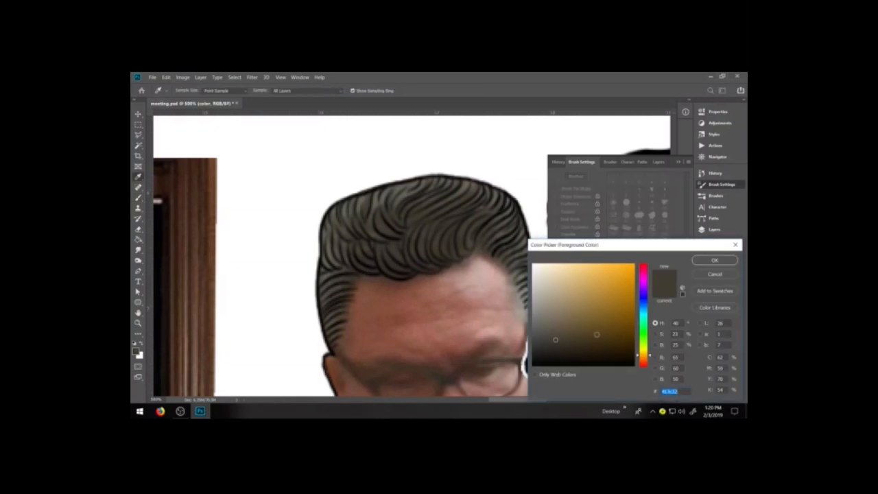
left_click(714, 260)
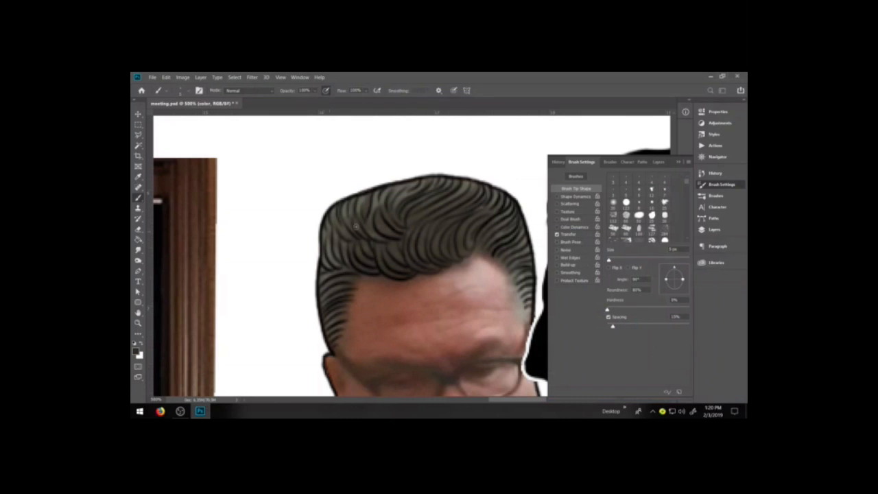
left_click_drag(346, 244, 331, 229)
mouse_move(346, 262)
left_mouse_down()
mouse_move(328, 219)
mouse_move(331, 315)
left_mouse_up()
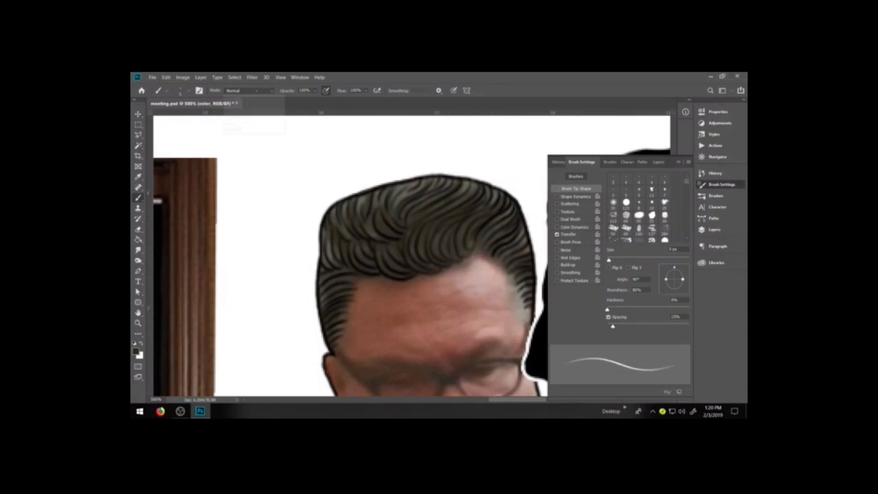
Switch the brush to Color Burn mode with reduced opacity and darken the strands in the central front waves
left_click(243, 90)
left_click(264, 135)
left_click(315, 91)
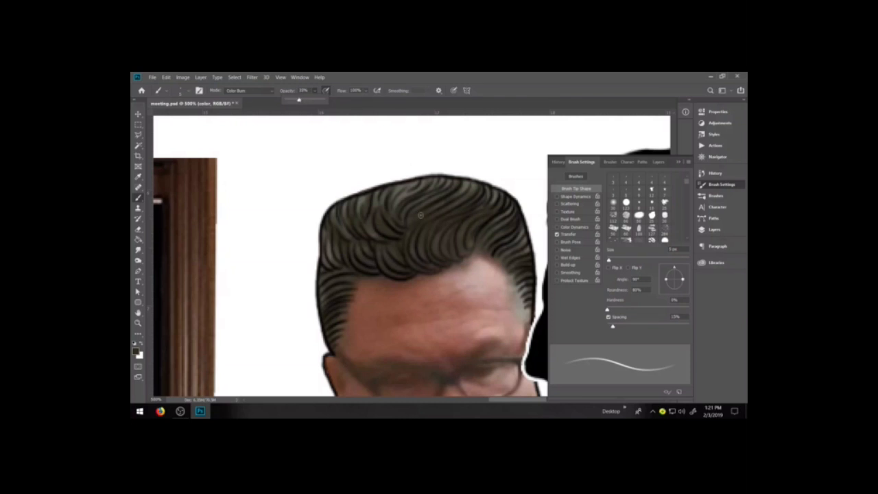
mouse_move(426, 218)
left_mouse_down()
mouse_move(414, 251)
mouse_move(423, 212)
mouse_move(405, 260)
mouse_move(426, 235)
mouse_move(414, 234)
mouse_move(469, 202)
mouse_move(420, 236)
mouse_move(460, 243)
mouse_move(444, 251)
mouse_move(470, 241)
left_mouse_up()
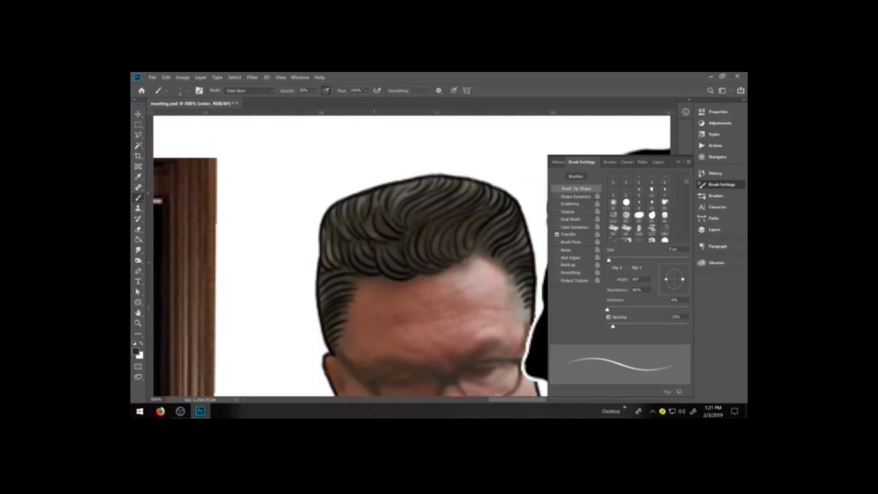
Lower the Color Burn brush opacity to 22% and darken the front waves and the silhouette-side hair
left_click(315, 90)
left_click(433, 266)
left_click(315, 91)
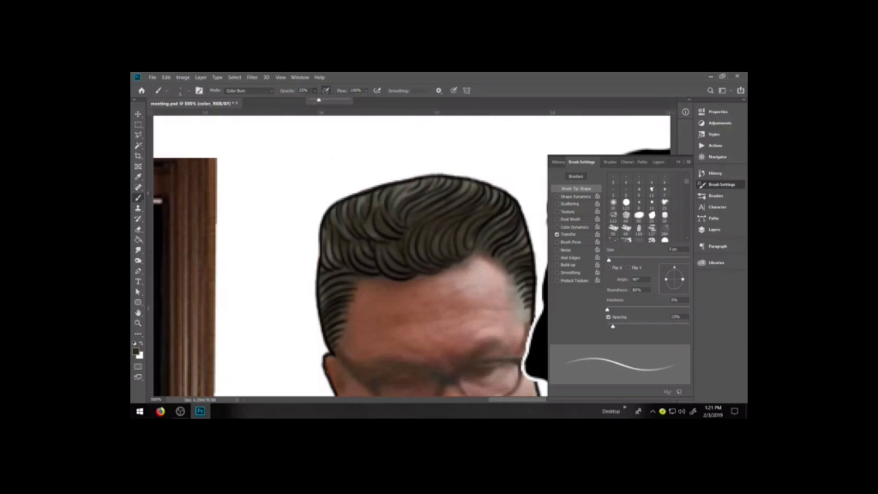
left_click(397, 277)
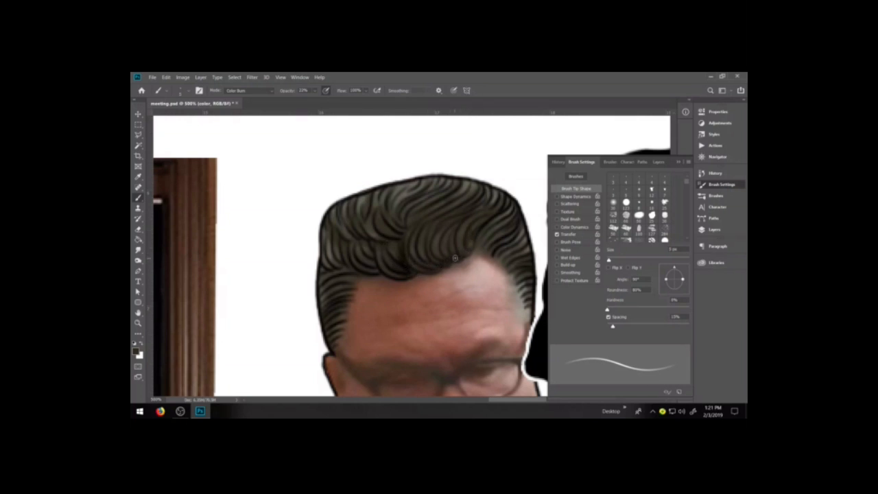
mouse_move(470, 239)
left_mouse_down()
mouse_move(501, 230)
mouse_move(497, 248)
mouse_move(517, 227)
mouse_move(506, 247)
mouse_move(523, 277)
left_mouse_up()
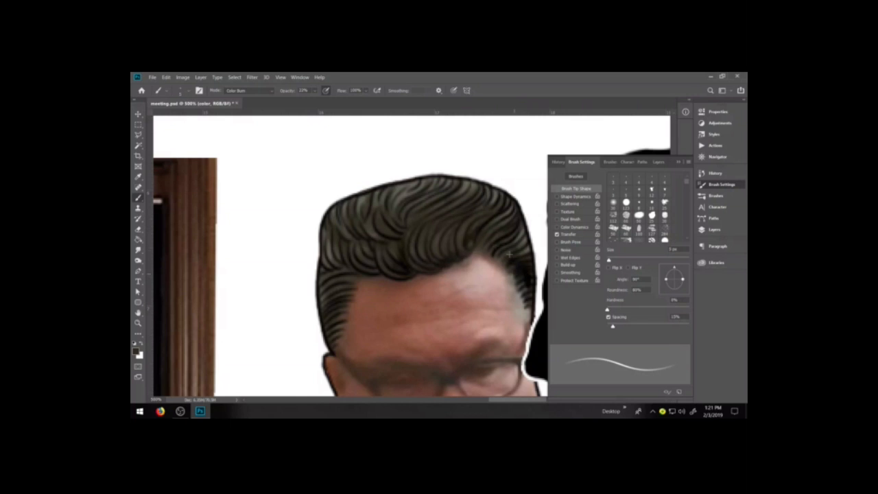
Undo the last three burn strokes and darken the silhouette-side temple hair again
key("ctrl+z")
key("ctrl+z")
key("ctrl+z")
left_click_drag(527, 291, 533, 297)
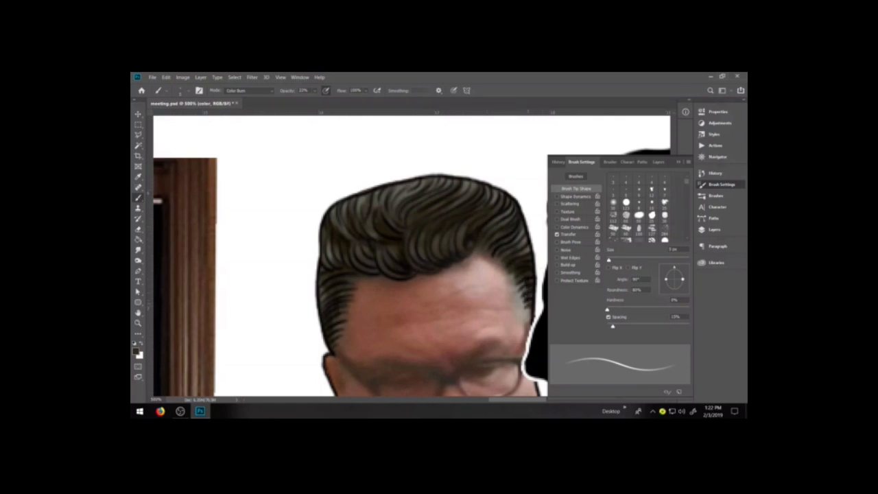
Paint brown #645545 strands over the hair with a Normal-mode brush at 62% opacity, and deepen the shadows with black
left_click(247, 89)
left_click(237, 97)
left_click(136, 352)
mouse_move(600, 300)
left_mouse_down()
mouse_move(567, 300)
mouse_move(556, 321)
mouse_move(563, 326)
left_mouse_up()
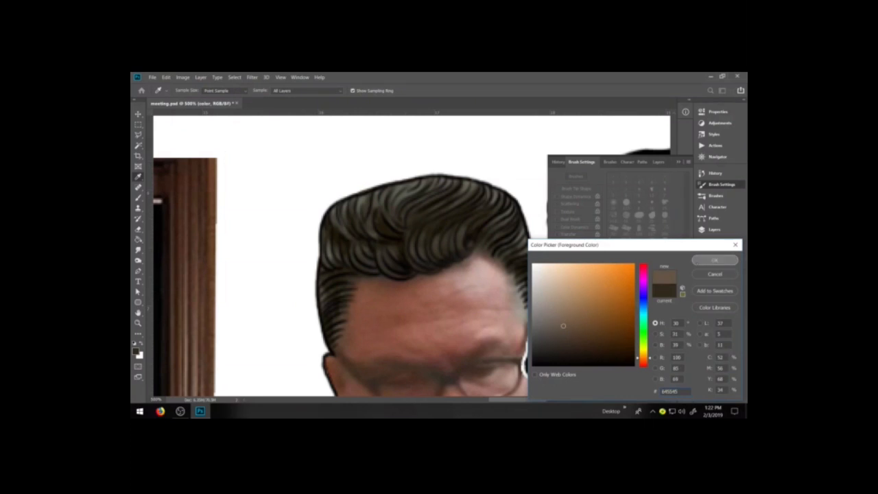
left_click(714, 261)
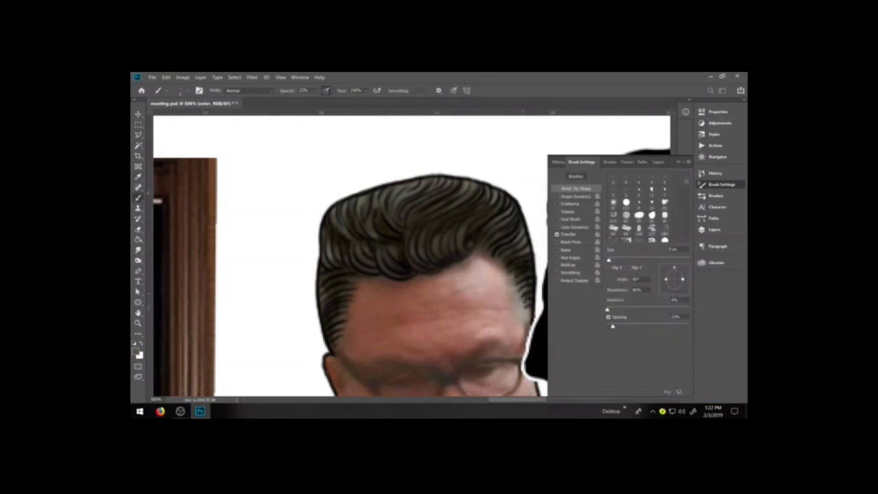
left_click(314, 90)
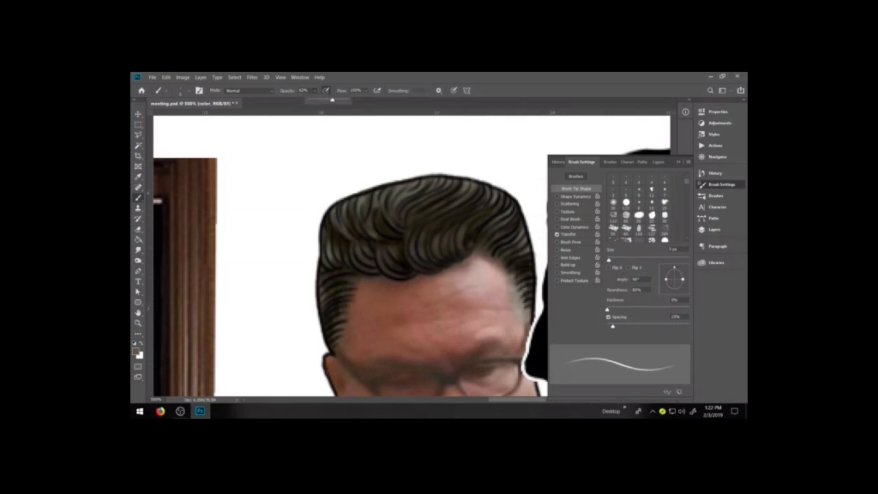
left_click(527, 284)
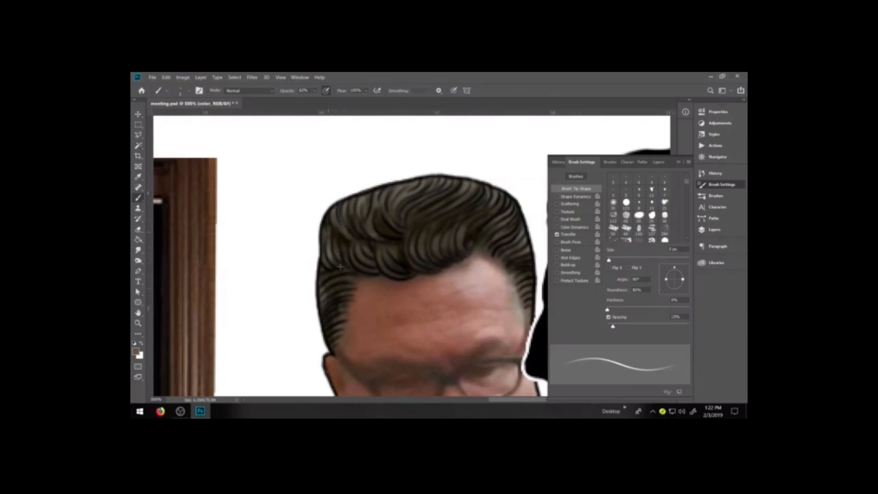
key("x")
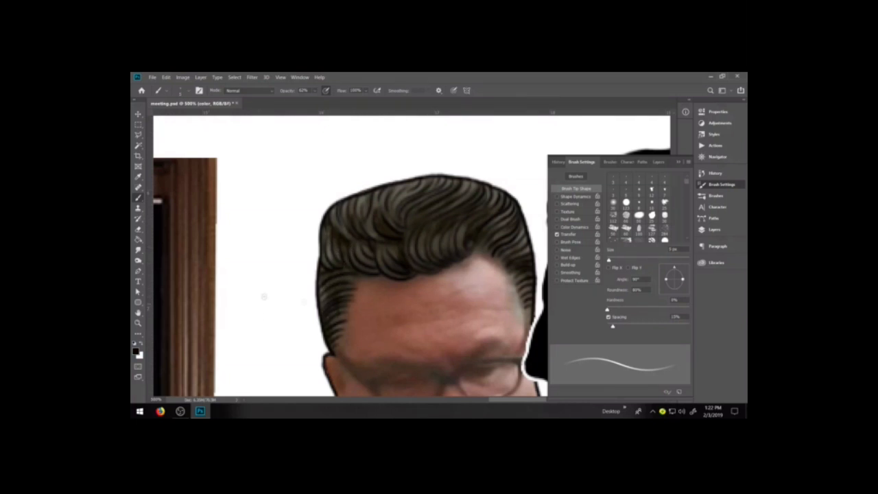
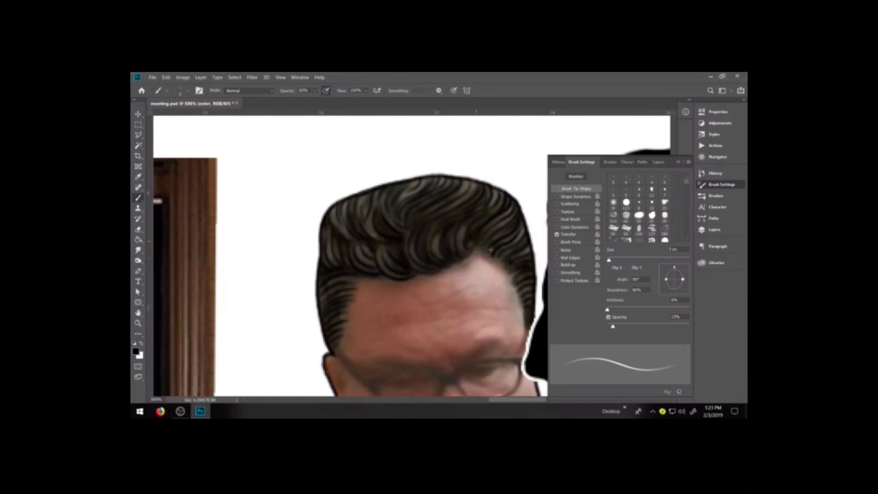
On the line layer, ink the glasses' temple arm and the upper rims of both lenses in black
key("space")
left_click_drag(490, 360, 442, 264)
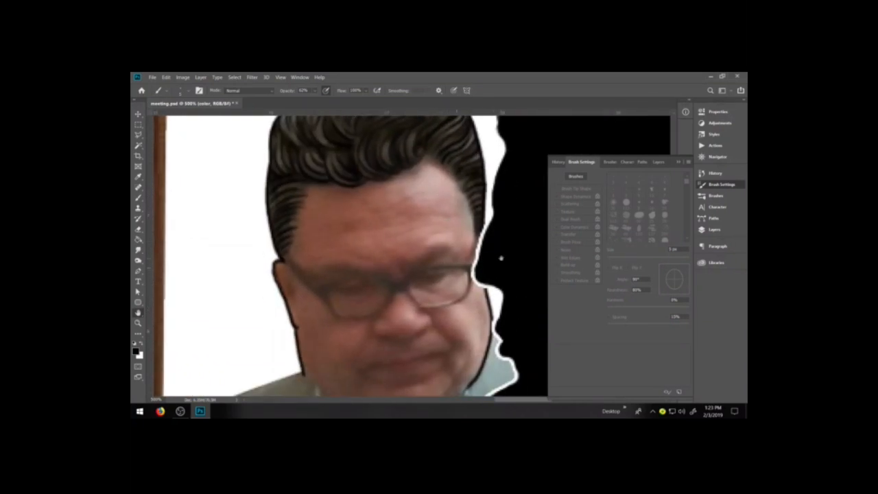
left_click(715, 230)
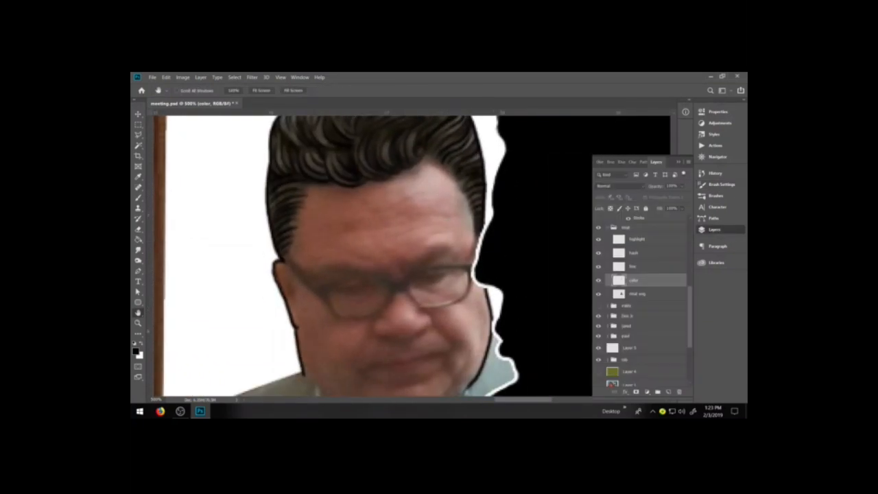
left_click(636, 267)
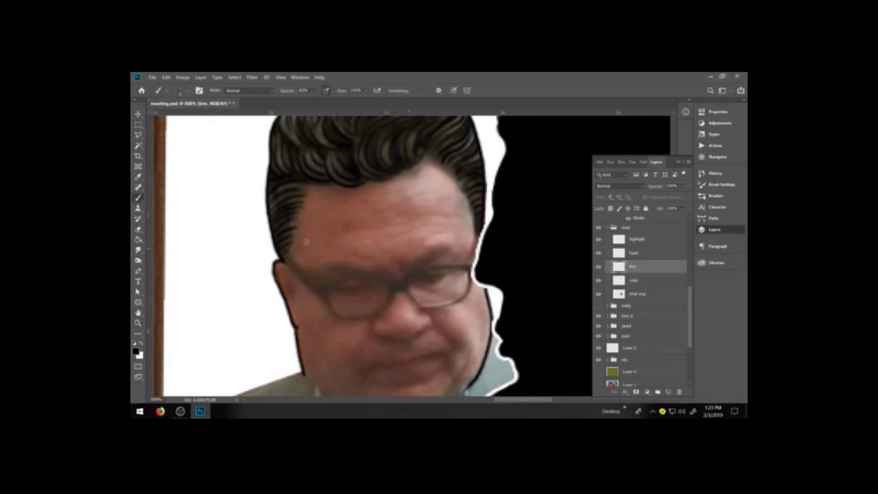
left_click_drag(283, 260, 324, 294)
key("ctrl+z")
left_click_drag(284, 262, 321, 294)
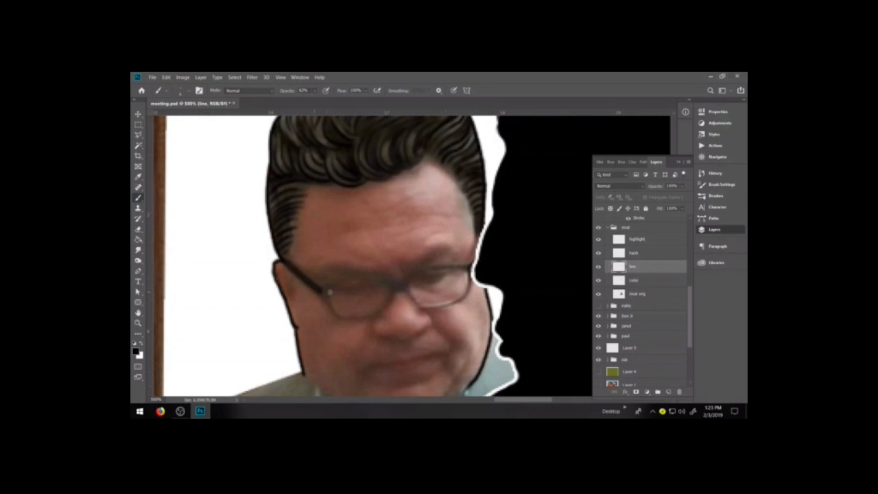
mouse_move(322, 290)
left_mouse_down()
mouse_move(345, 278)
mouse_move(389, 280)
left_mouse_up()
left_click_drag(403, 280, 472, 264)
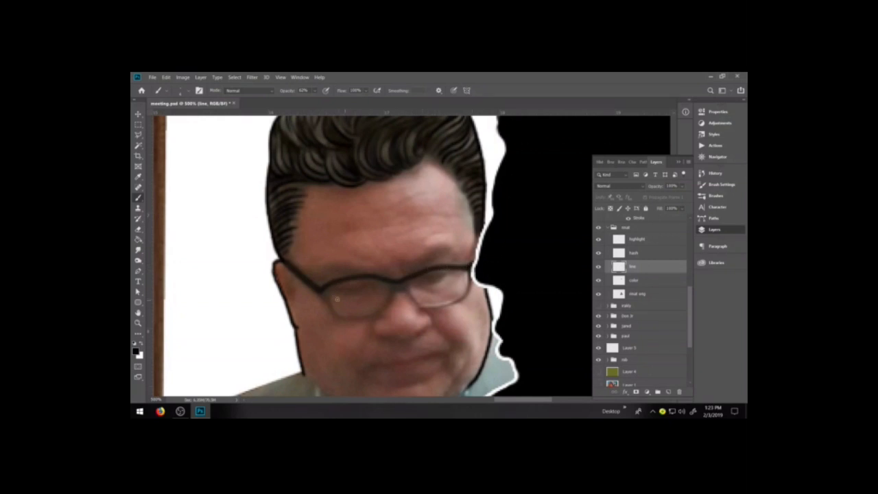
Ink the lower rims of both lenses and thicken the bridge and frame lines of the glasses
mouse_move(320, 293)
left_mouse_down()
mouse_move(358, 320)
mouse_move(403, 291)
mouse_move(439, 306)
mouse_move(464, 297)
mouse_move(472, 267)
left_mouse_up()
mouse_move(403, 292)
left_mouse_down()
mouse_move(421, 304)
mouse_move(462, 298)
left_mouse_up()
mouse_move(405, 293)
left_mouse_down()
mouse_move(430, 306)
mouse_move(457, 301)
mouse_move(473, 278)
left_mouse_up()
left_click_drag(396, 293, 365, 316)
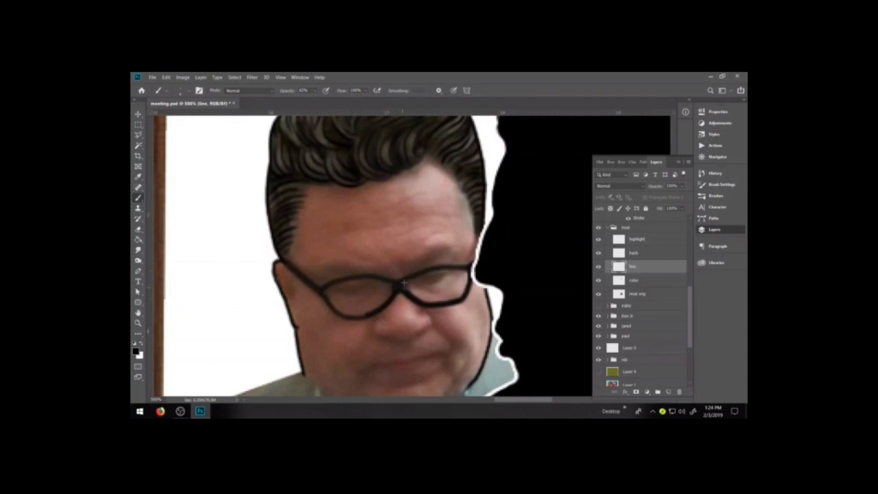
left_click_drag(387, 282, 462, 266)
left_click_drag(364, 317, 345, 319)
mouse_move(323, 291)
left_mouse_down()
mouse_move(373, 279)
mouse_move(323, 294)
mouse_move(353, 321)
left_mouse_up()
Clean up the lower rim of the lens away from the silhouette by alternately erasing and repainting its edge
key("e")
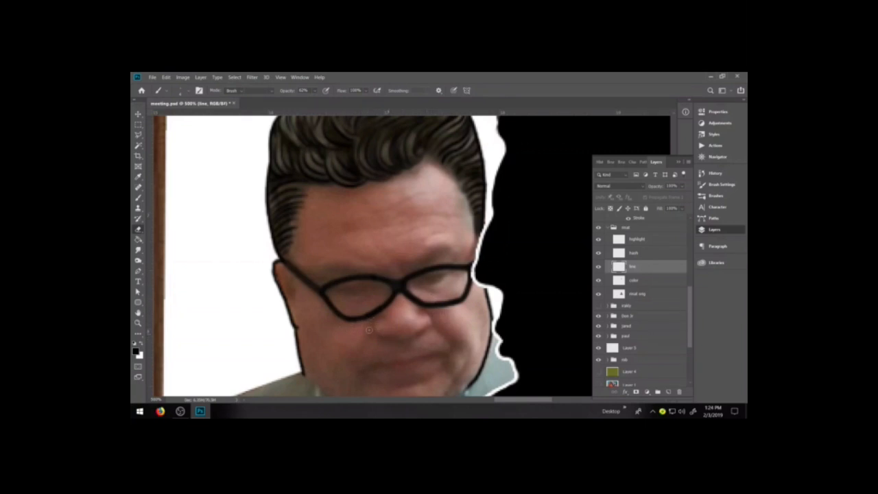
key("b")
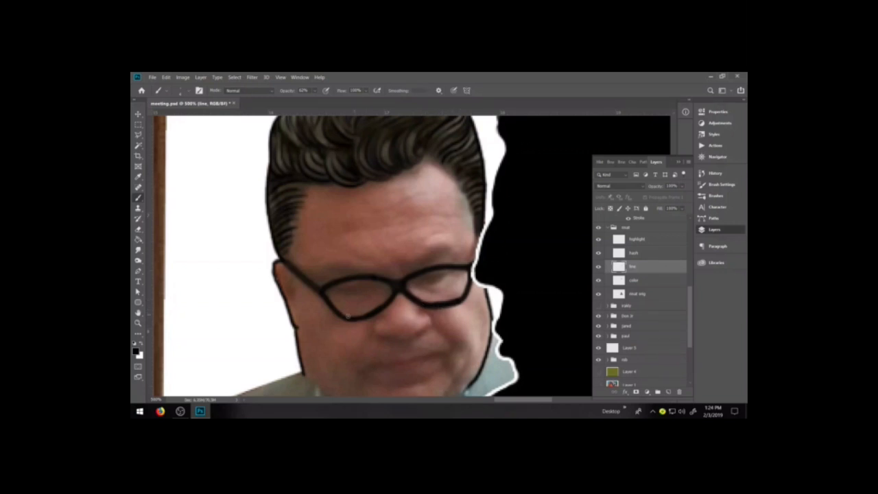
key("e")
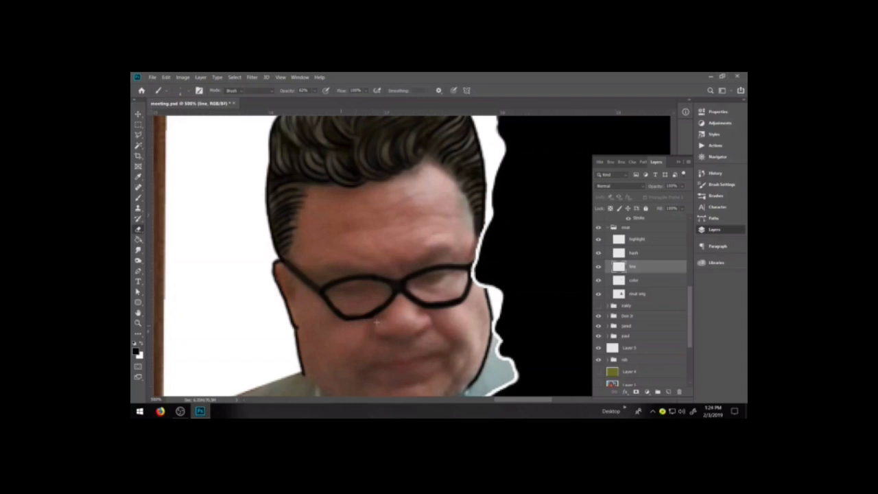
key("b")
key("e")
key("b")
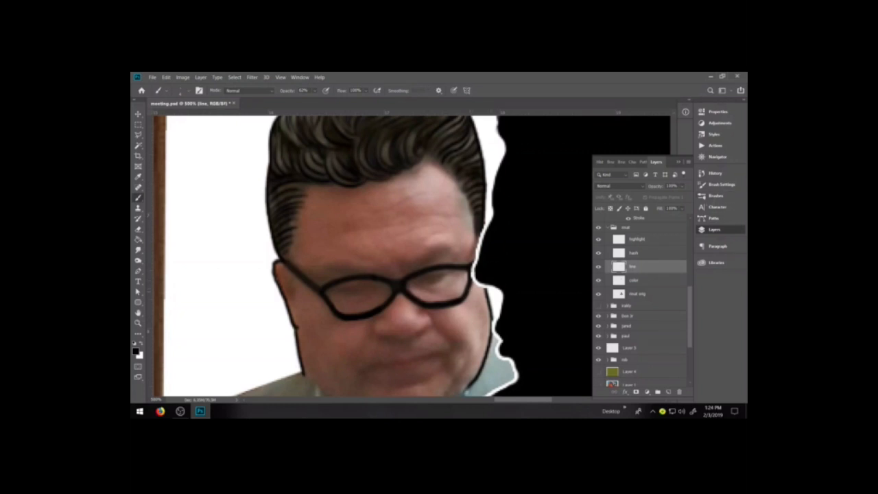
Turn on pen pressure for brush opacity and ink the upper eyelid lines inside both lenses
key("ctrl+plus")
key("ctrl+plus")
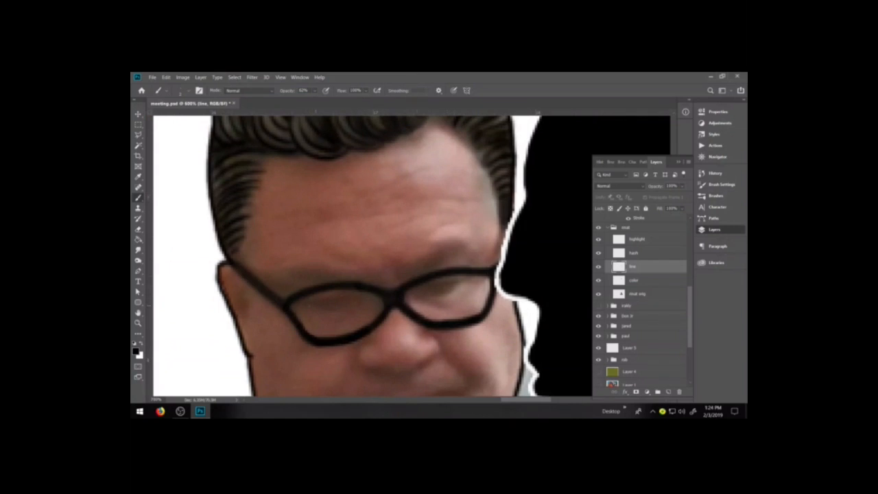
left_click_drag(309, 305, 361, 302)
key("ctrl+z")
left_click(326, 91)
left_click_drag(307, 309, 362, 303)
left_click_drag(418, 294, 466, 281)
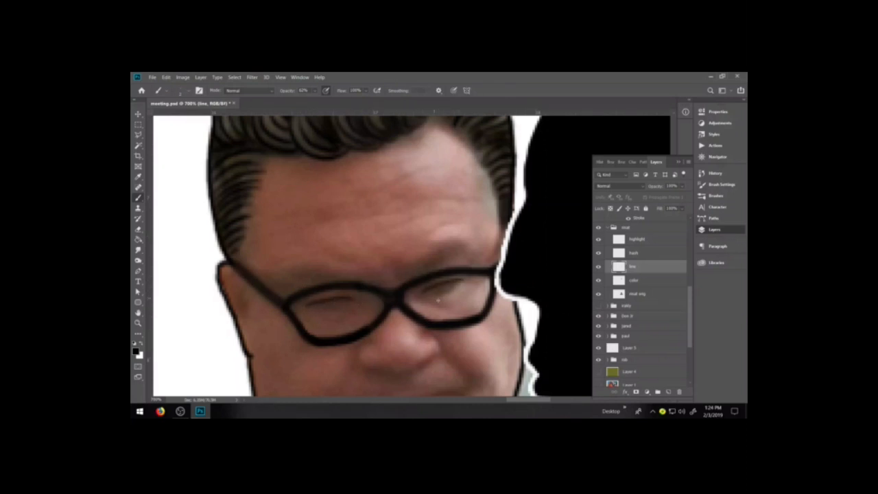
Complete the outlines and pupils of both eyes, and ink the eyebrows above the glasses
left_click_drag(426, 293, 461, 280)
key("ctrl+z")
left_click_drag(310, 307, 345, 309)
mouse_move(426, 291)
left_mouse_down()
mouse_move(443, 297)
mouse_move(462, 280)
left_mouse_up()
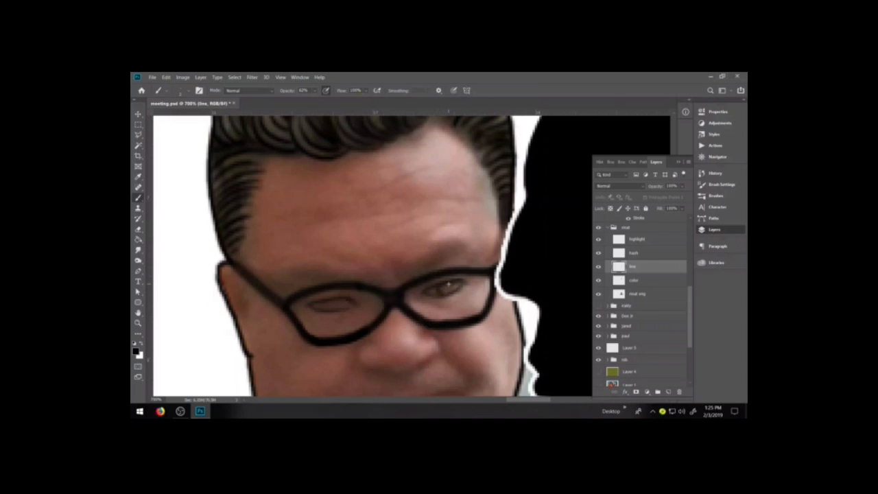
mouse_move(329, 301)
left_mouse_down()
mouse_move(339, 309)
mouse_move(338, 299)
left_mouse_up()
left_click_drag(434, 268, 471, 261)
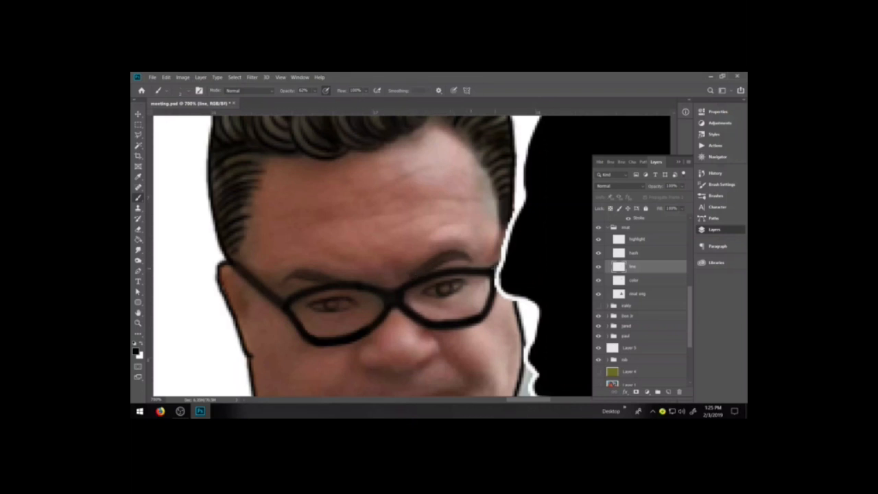
Ink the nose outline below the glasses, curving around the nostrils on both sides
key("space")
left_click_drag(435, 327, 431, 307)
left_click_drag(363, 314, 378, 338)
mouse_move(429, 300)
left_mouse_down()
mouse_move(436, 320)
mouse_move(377, 337)
mouse_move(429, 329)
left_mouse_up()
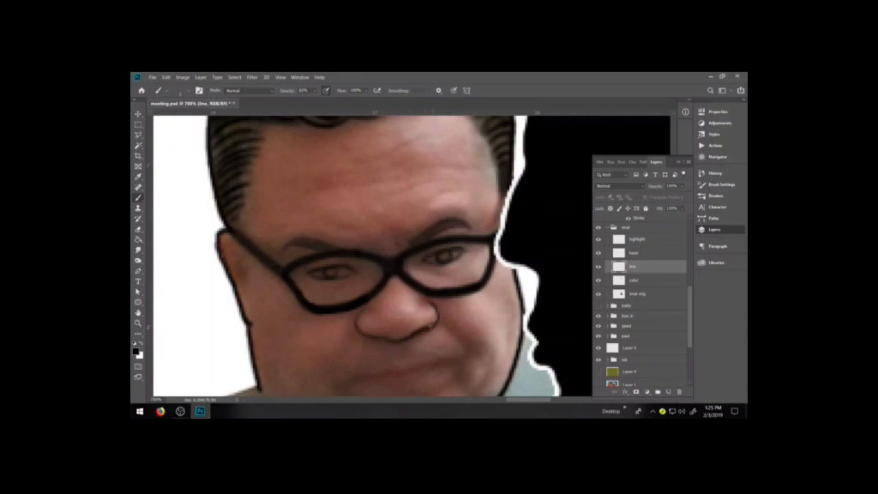
Redo the nostril curve at the side of the nose and ink the wrinkles just above both eyebrows
key("ctrl+z")
left_click_drag(416, 334, 434, 326)
left_click_drag(420, 206, 459, 194)
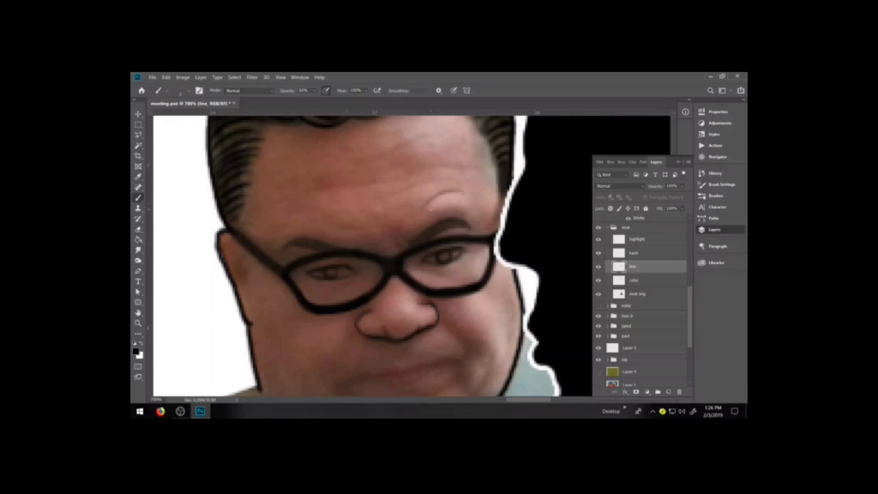
mouse_move(277, 234)
left_mouse_down()
mouse_move(321, 224)
mouse_move(339, 230)
left_mouse_up()
key("ctrl+z")
left_click_drag(277, 234, 342, 227)
Ink the longer wrinkles running across the middle and upper forehead
left_click_drag(390, 196, 453, 186)
left_click_drag(277, 203, 450, 160)
left_click_drag(320, 168, 459, 130)
key("ctrl+z")
left_click_drag(357, 163, 433, 153)
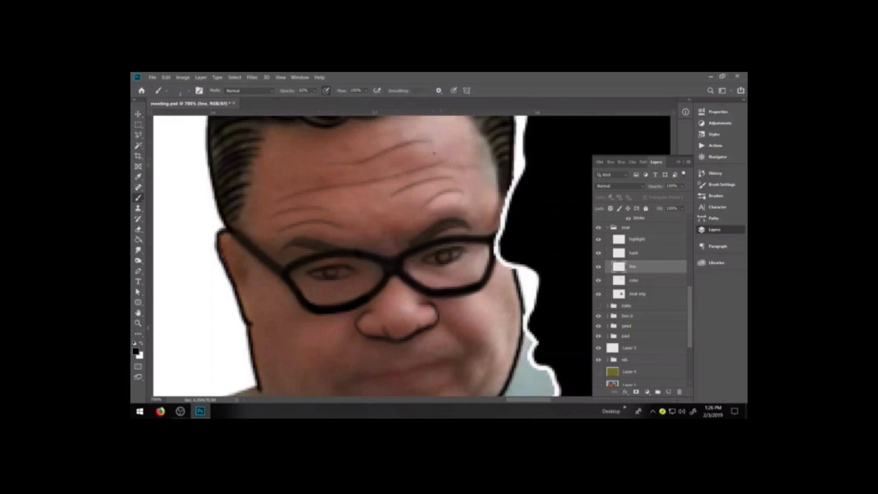
Ink the line between the lips and the cheek crease beside the mouth
key("space")
mouse_move(480, 324)
left_mouse_down()
mouse_move(467, 250)
mouse_move(451, 287)
left_mouse_up()
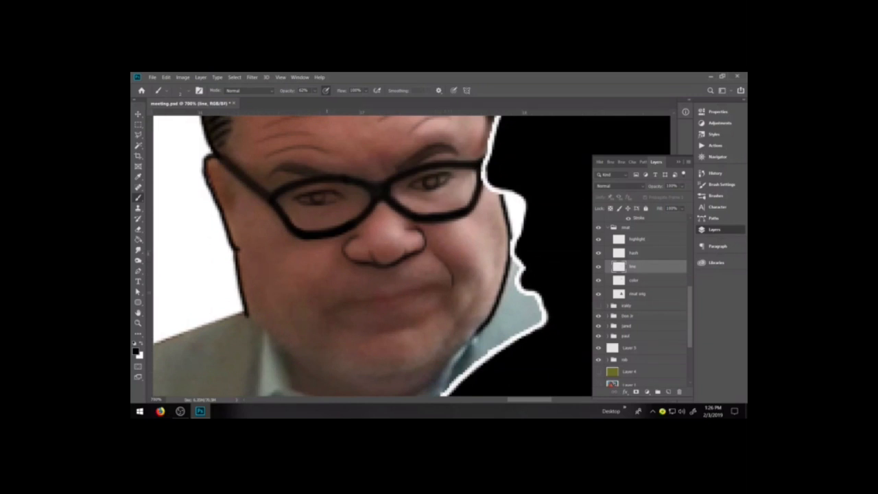
left_click_drag(343, 302, 433, 290)
left_click_drag(375, 309, 427, 289)
key("ctrl+z")
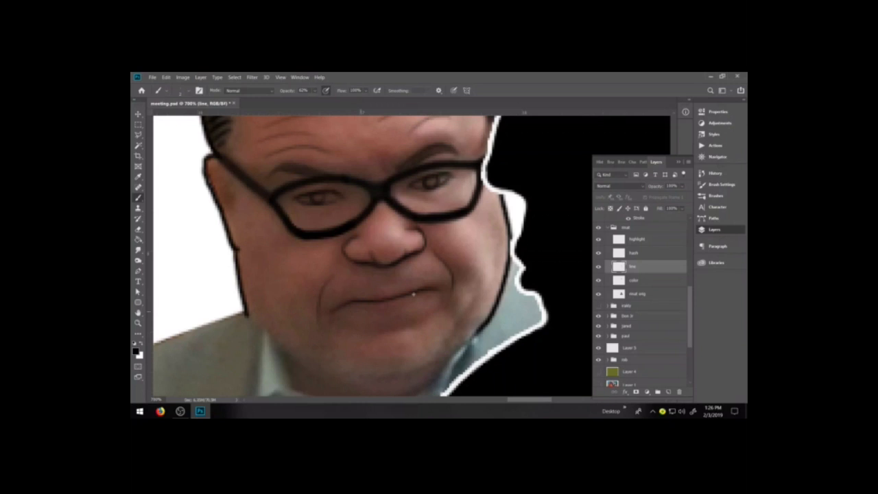
Redraw the lip lines and ink the short crease beneath the lower lip
mouse_move(409, 300)
left_mouse_down()
mouse_move(357, 311)
mouse_move(409, 297)
left_mouse_up()
key("ctrl+z")
key("ctrl+z")
left_click_drag(356, 305, 407, 299)
key("ctrl+z")
left_click_drag(350, 302, 412, 294)
left_click_drag(371, 336, 428, 326)
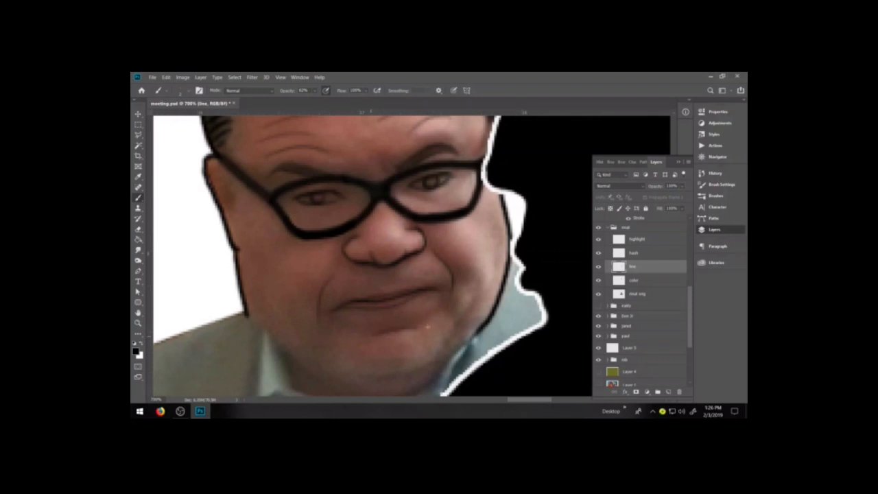
Ink the lower curve of the chin and join it to the jawline on the silhouette side
mouse_move(367, 376)
left_mouse_down()
mouse_move(402, 371)
mouse_move(443, 348)
left_mouse_up()
key("ctrl+z")
mouse_move(349, 374)
left_mouse_down()
mouse_move(400, 374)
mouse_move(448, 344)
left_mouse_up()
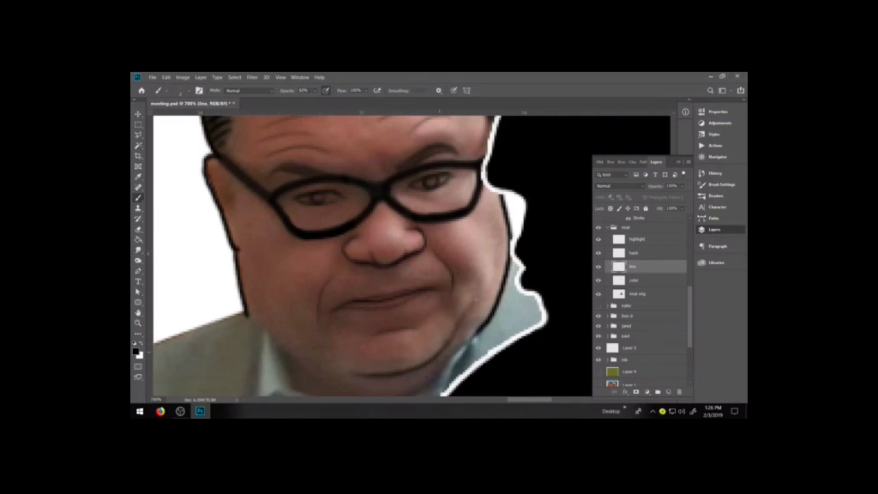
left_click_drag(440, 355, 480, 326)
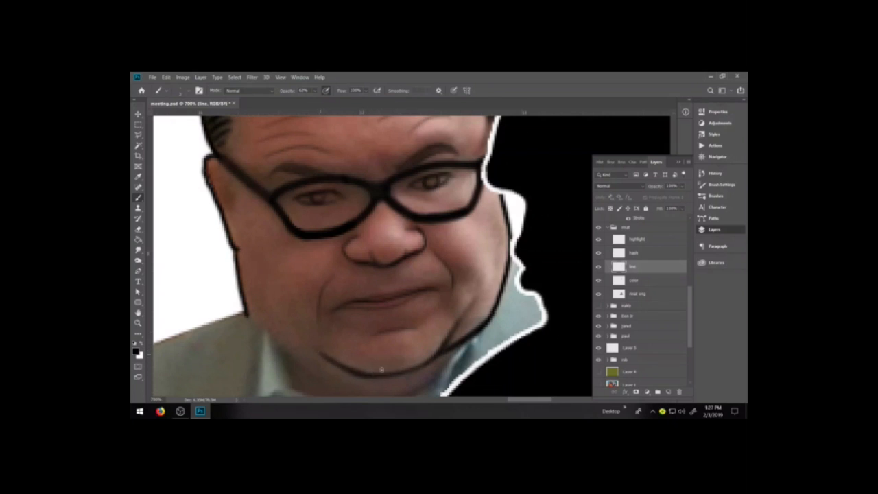
Ink the remaining jawline from the cheek down to the shirt collar, and add the inner contour of the ear
key("e")
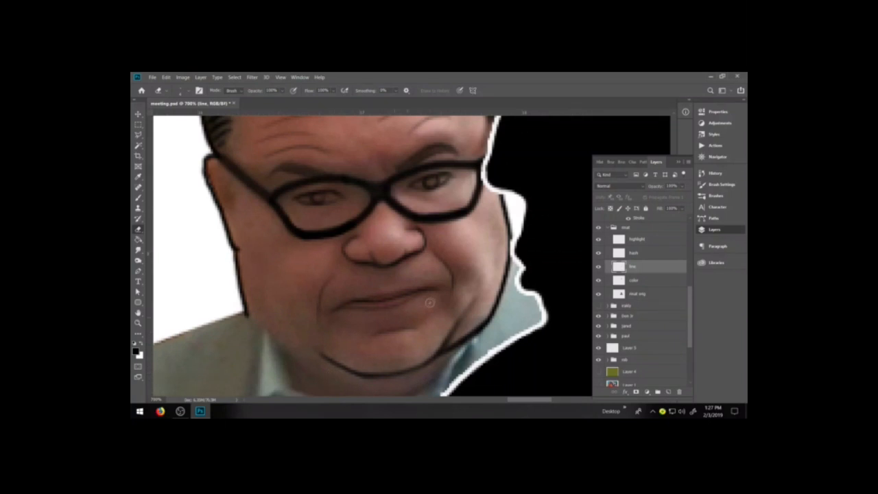
key("b")
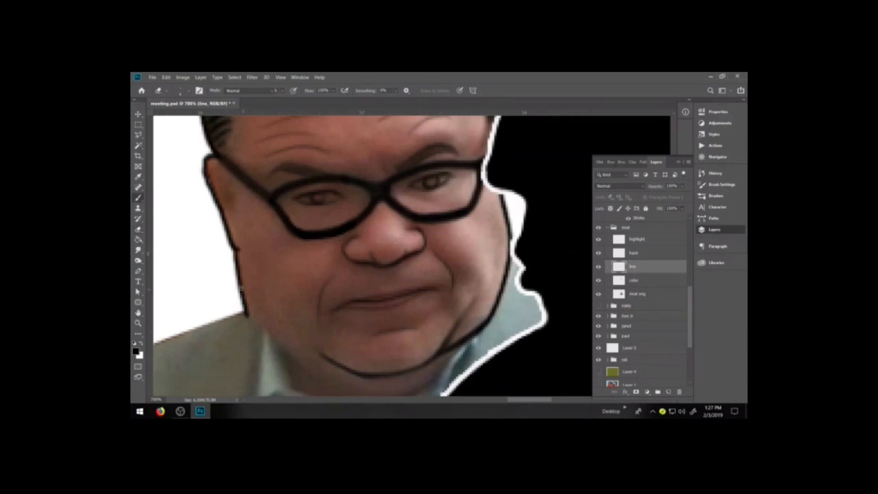
key("b")
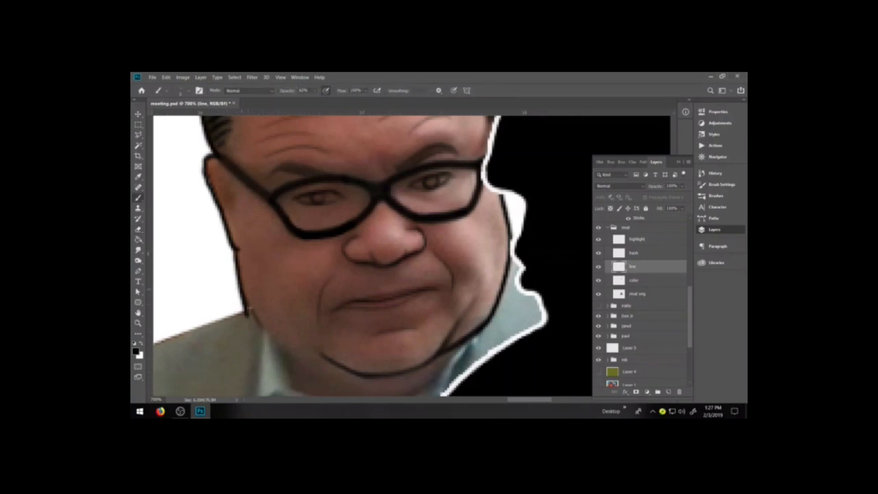
left_click_drag(245, 306, 311, 366)
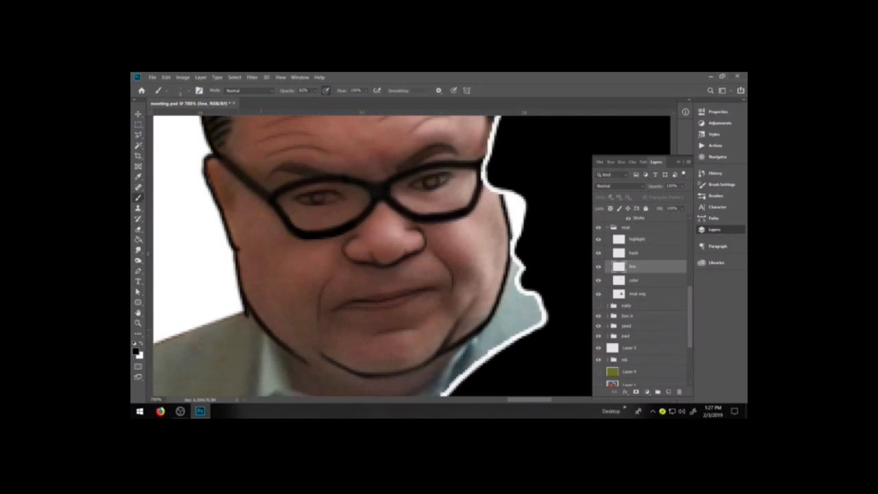
key("e")
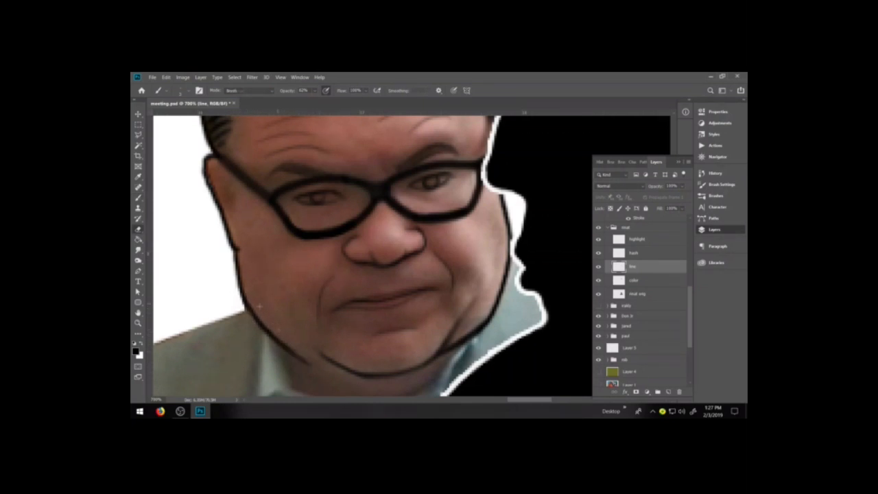
key("b")
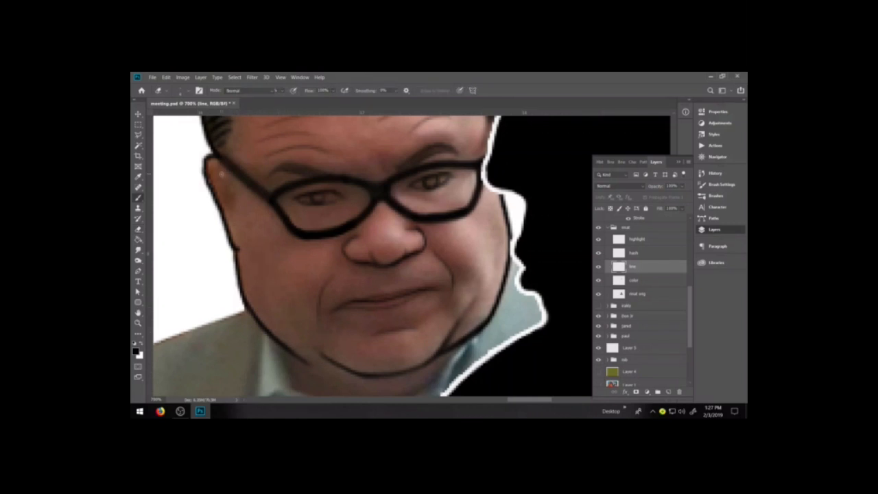
left_click_drag(230, 199, 237, 227)
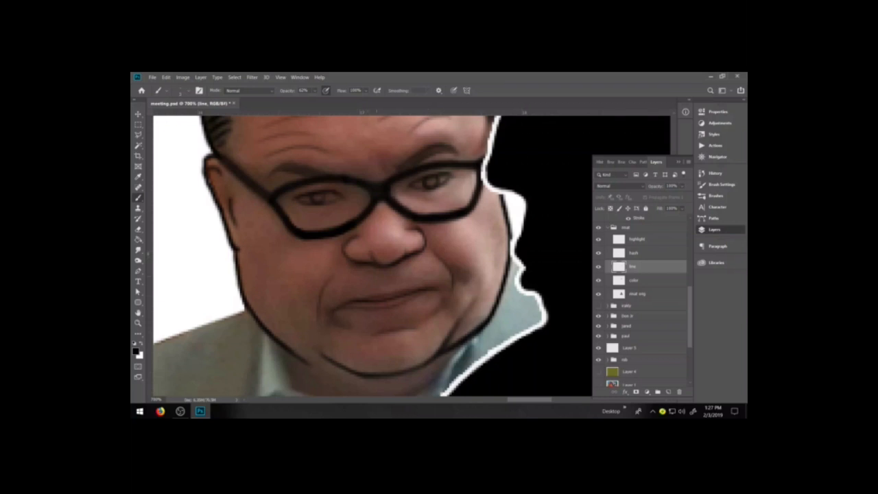
key("r")
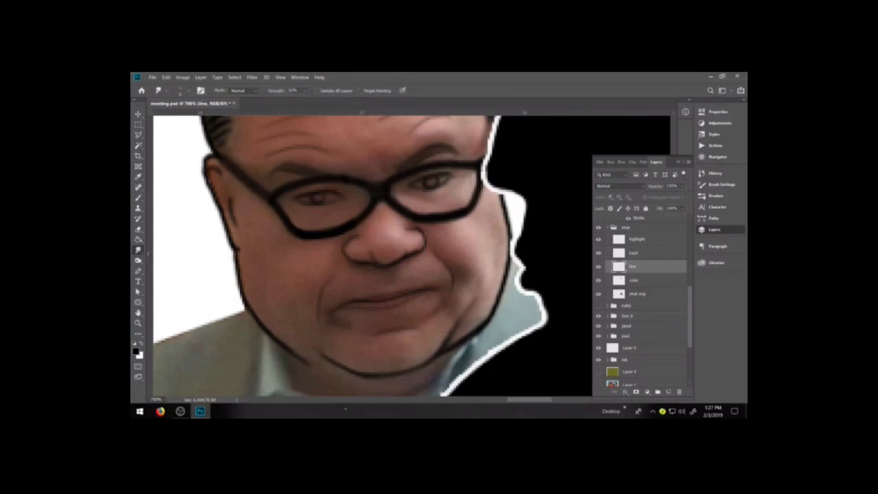
key("b")
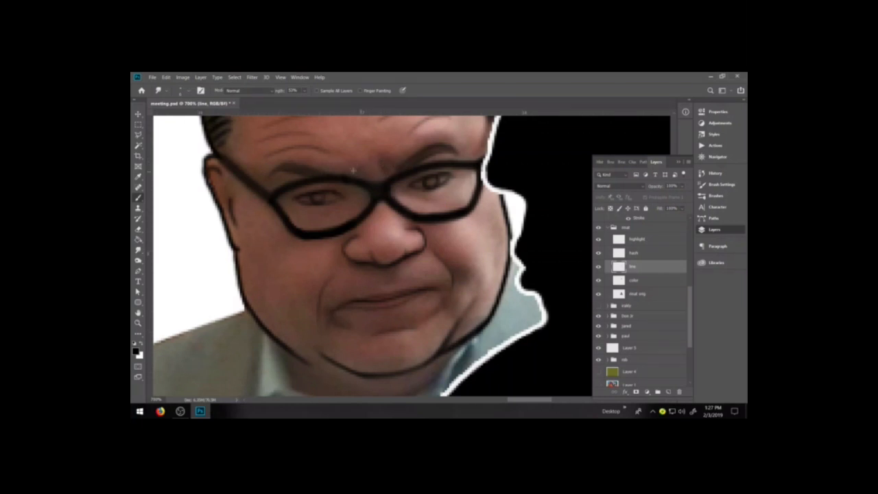
left_click_drag(361, 162, 368, 180)
key("r")
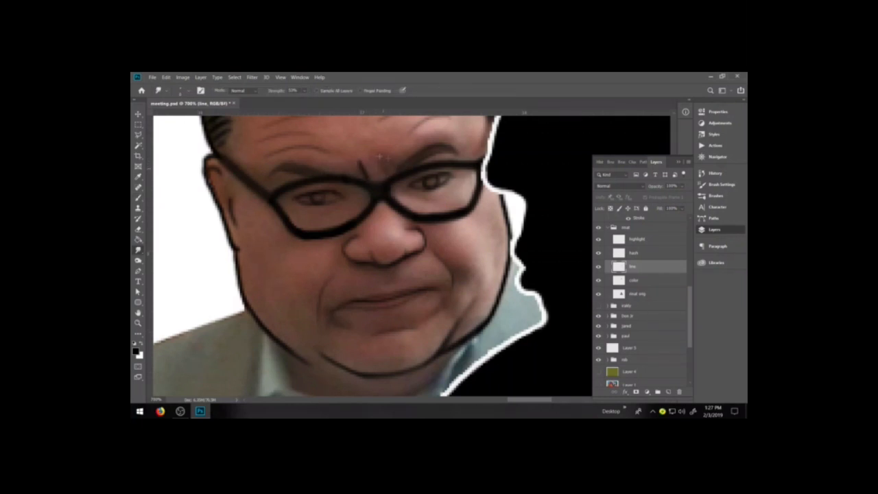
key("ctrl+z")
key("b")
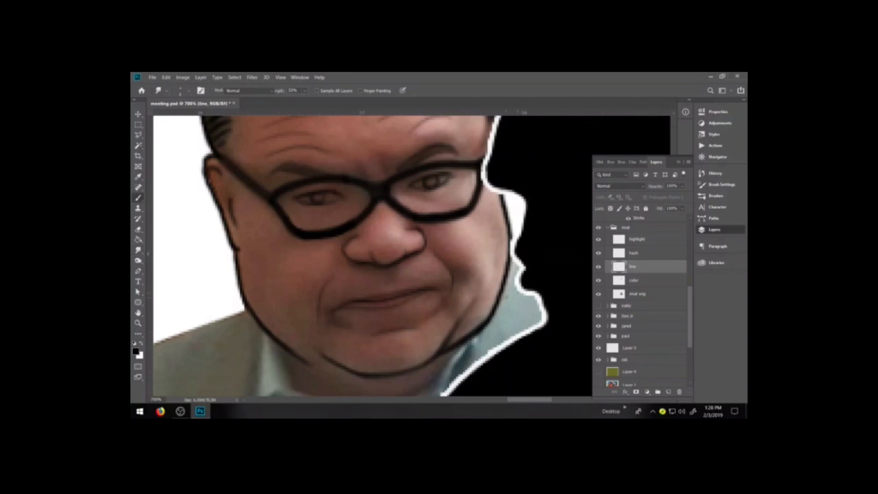
Ink the side of the neck below the jaw and trace the jacket's shoulder line up to the neck
left_click_drag(478, 343, 487, 260)
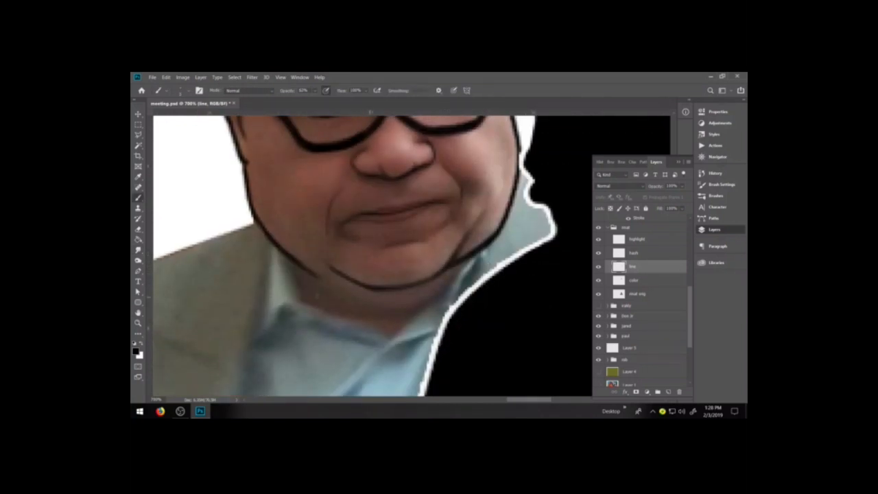
left_click_drag(305, 305, 294, 268)
left_click_drag(297, 328, 440, 263)
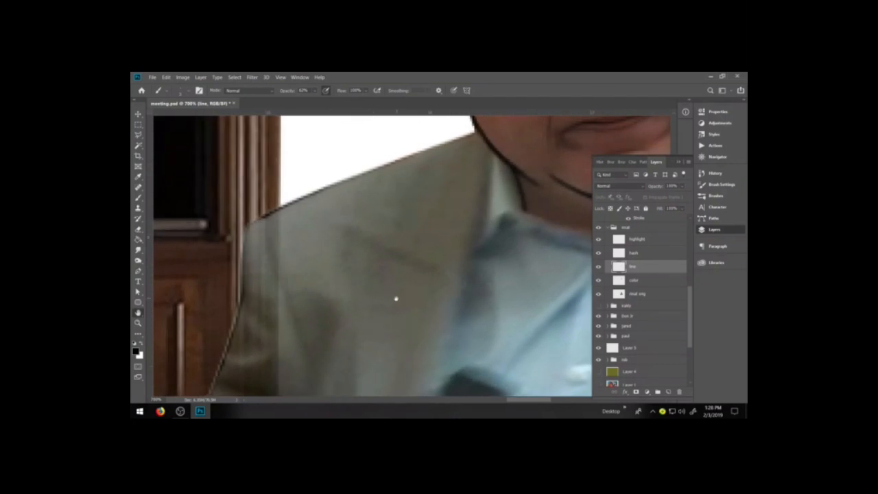
left_click_drag(247, 226, 465, 132)
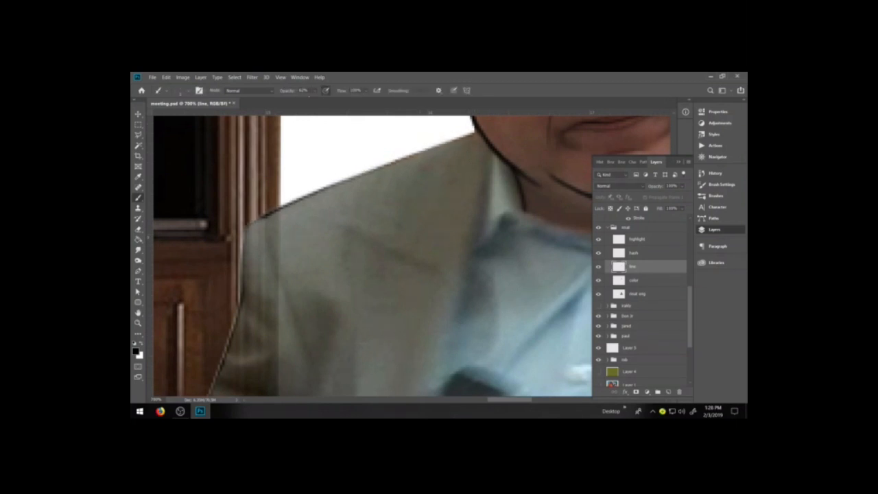
Turn off pen pressure for opacity, set the brush opacity to 100%, and strengthen the jacket's shoulder line
left_click(326, 90)
left_click(315, 90)
left_click_drag(320, 101, 336, 101)
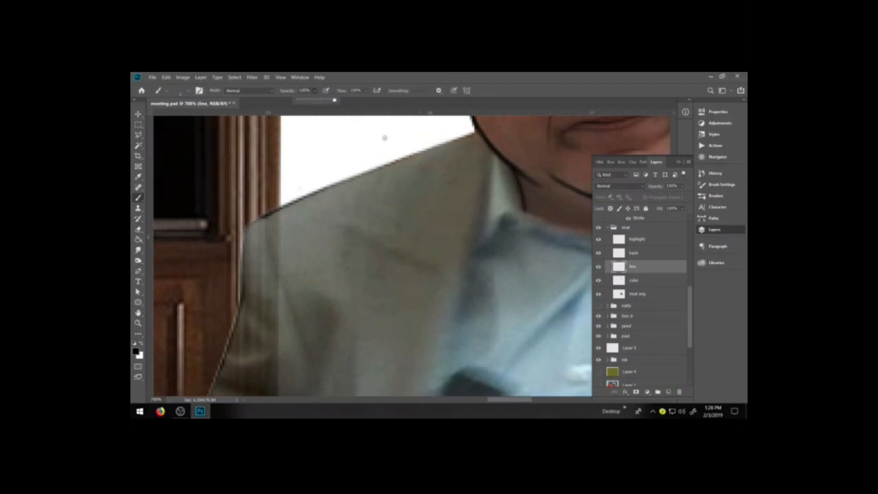
mouse_move(244, 230)
left_mouse_down()
mouse_move(360, 170)
mouse_move(463, 135)
mouse_move(247, 223)
left_mouse_up()
key("ctrl+z")
Ink the outer edge of the jacket sleeve from the shoulder down to the elbow
key("space")
left_click_drag(280, 260, 374, 180)
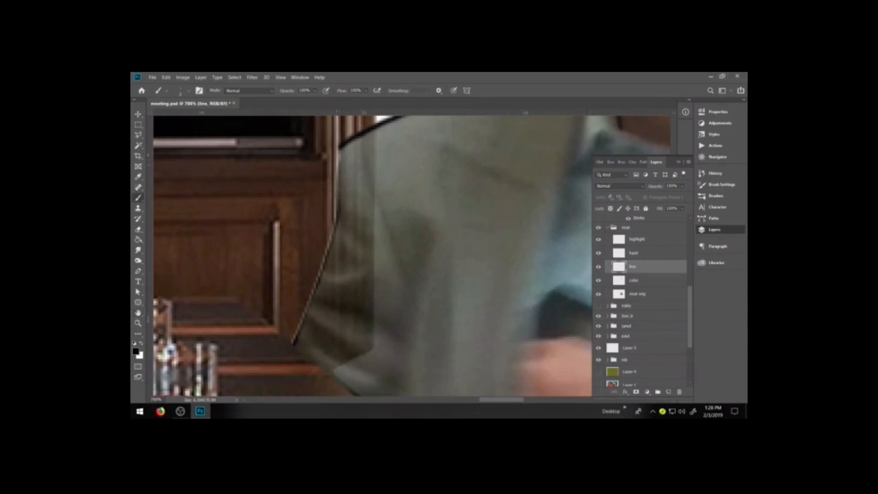
mouse_move(341, 145)
left_mouse_down()
mouse_move(334, 218)
mouse_move(293, 342)
mouse_move(333, 232)
mouse_move(339, 149)
left_mouse_up()
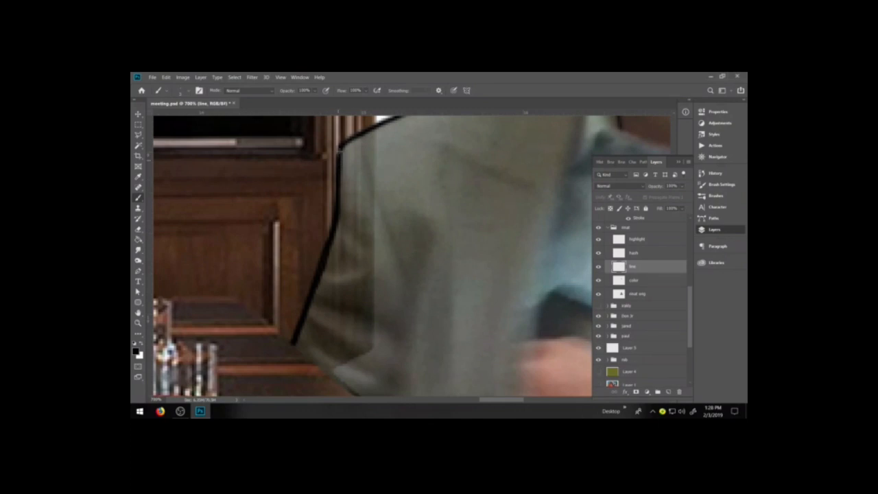
Ink the jacket lapel from the shoulder through its notch and down the chest
key("ctrl+minus")
key("ctrl+minus")
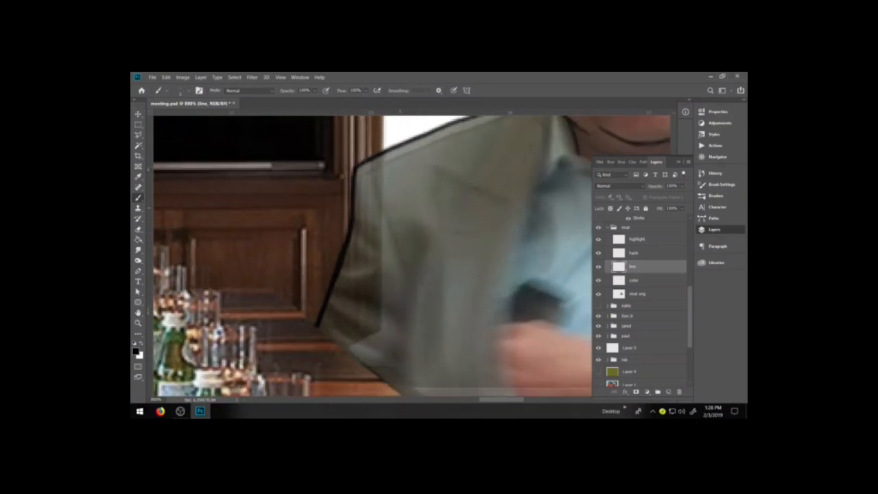
key("space")
left_click_drag(469, 276, 366, 292)
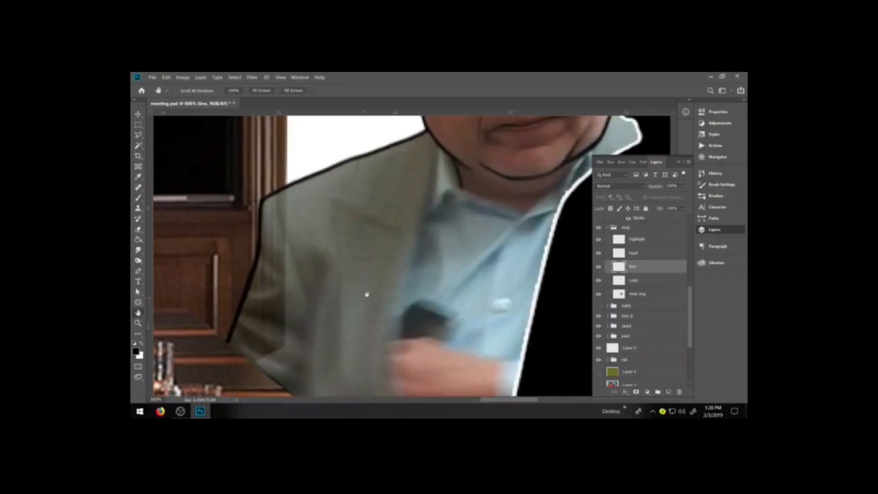
mouse_move(358, 156)
left_mouse_down()
mouse_move(349, 203)
mouse_move(336, 209)
mouse_move(343, 383)
left_mouse_up()
Ink the line between sleeve and jacket body, using pen pressure for opacity on its upper crease
left_click_drag(315, 311, 301, 395)
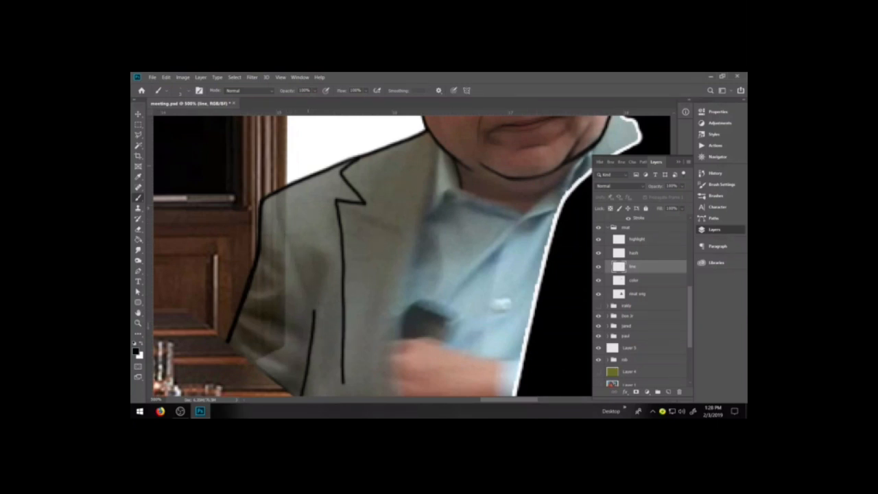
left_click(326, 90)
left_click_drag(314, 313, 287, 237)
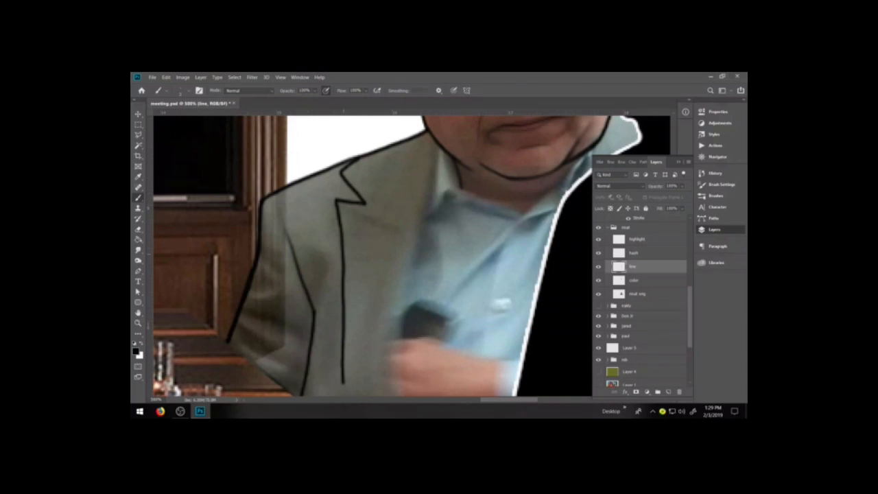
Ink the seam extending from the lapel notch across the lapel
left_click_drag(337, 202, 402, 234)
key("ctrl+z")
left_click_drag(363, 203, 397, 222)
Ink the jacket's front edge from the neck down past the photo's lower border to the table
left_click_drag(439, 143, 381, 413)
left_click_drag(386, 360, 388, 303)
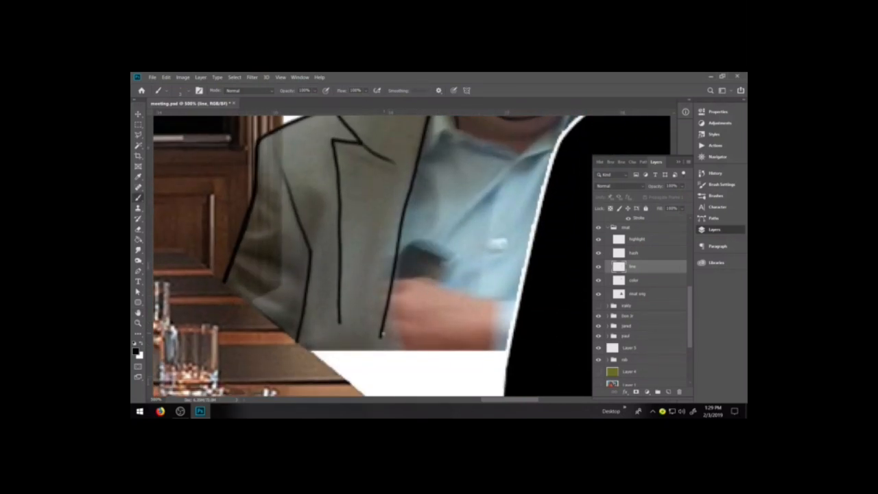
left_click_drag(380, 335, 368, 397)
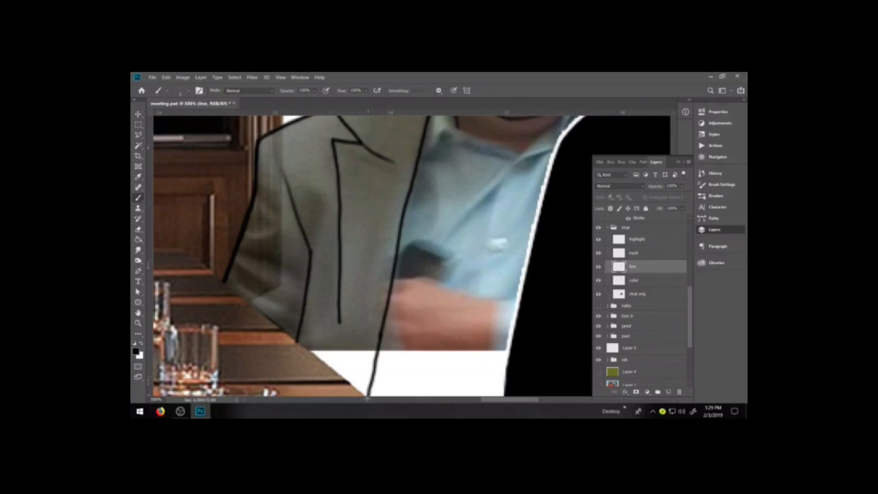
left_click_drag(391, 362, 392, 337)
Ink the jacket collar fold and the pointed shirt collar on the lapel side of the neck
key("e")
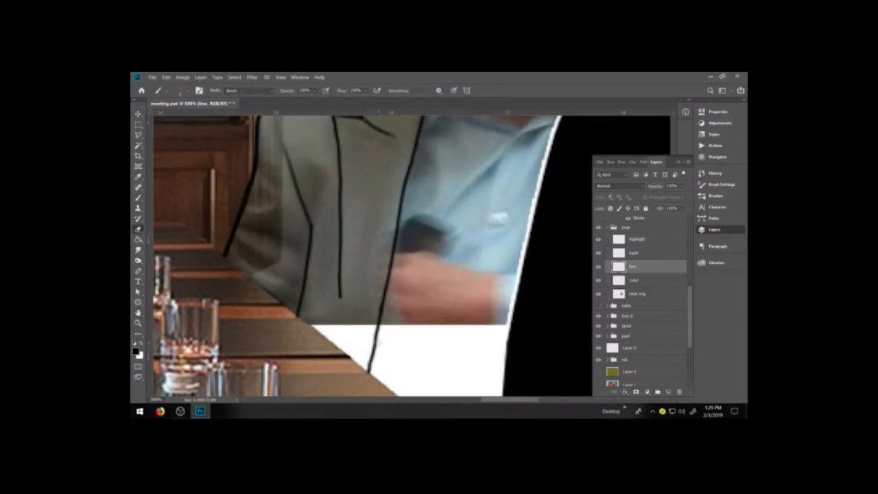
left_click_drag(470, 295, 385, 341)
left_click_drag(403, 278, 406, 314)
key("b")
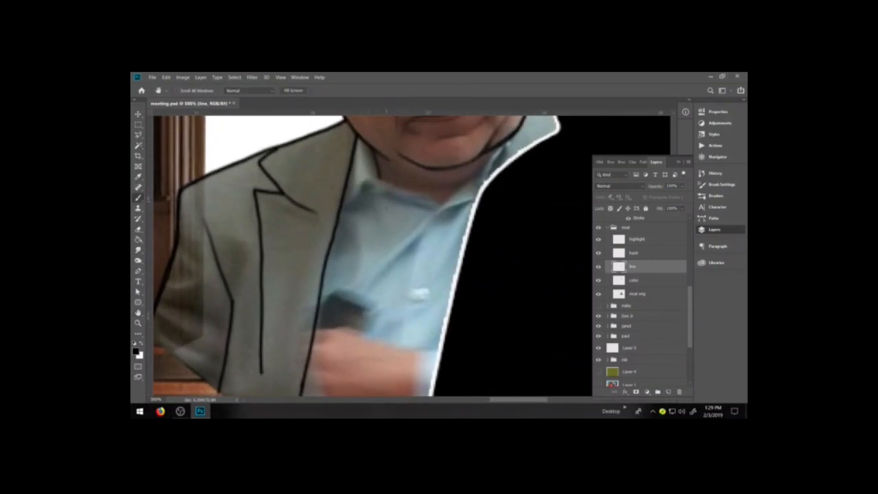
mouse_move(345, 118)
left_mouse_down()
mouse_move(322, 159)
mouse_move(379, 236)
mouse_move(412, 204)
mouse_move(369, 146)
left_mouse_up()
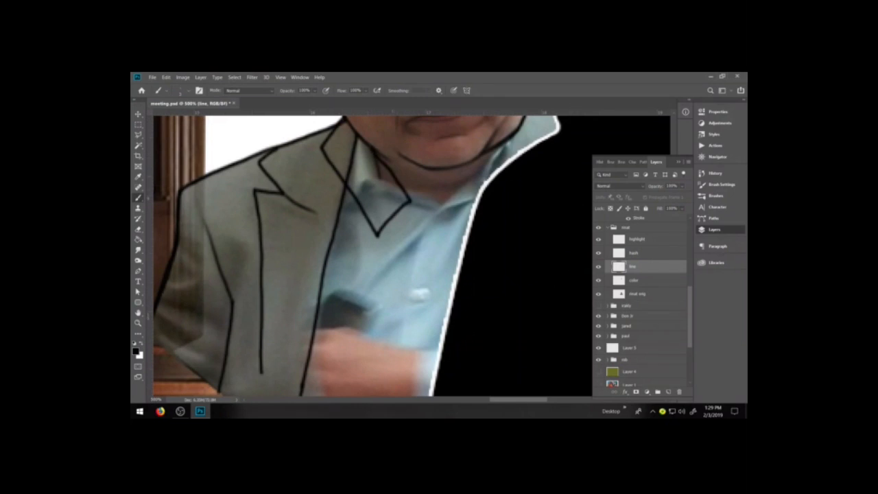
Ink the opposite shirt collar from the neck opening to the silhouette's edge
left_click_drag(426, 203, 450, 241)
left_click_drag(427, 203, 493, 146)
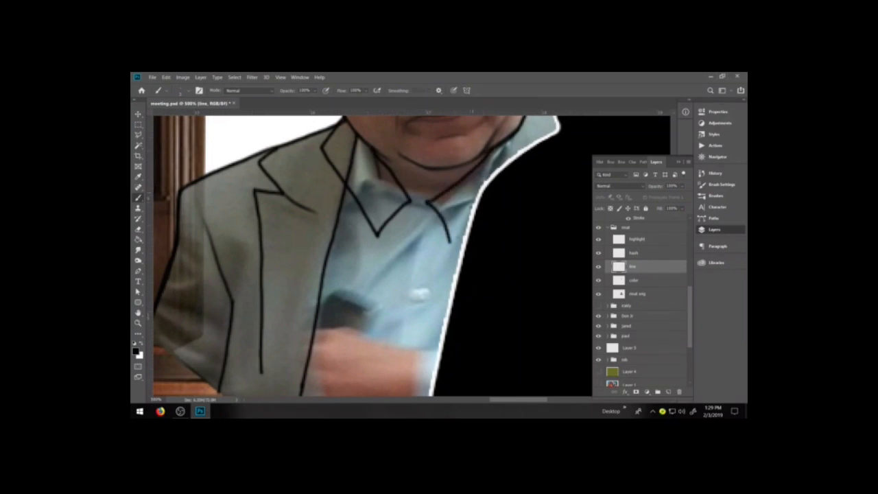
left_click_drag(448, 237, 458, 269)
Redraw the lapel-side shirt collar with a longer, lower point and extend the opposite collar line to the silhouette's edge
key("e")
mouse_move(376, 234)
left_mouse_down()
mouse_move(409, 199)
mouse_move(376, 238)
left_mouse_up()
key("b")
key("e")
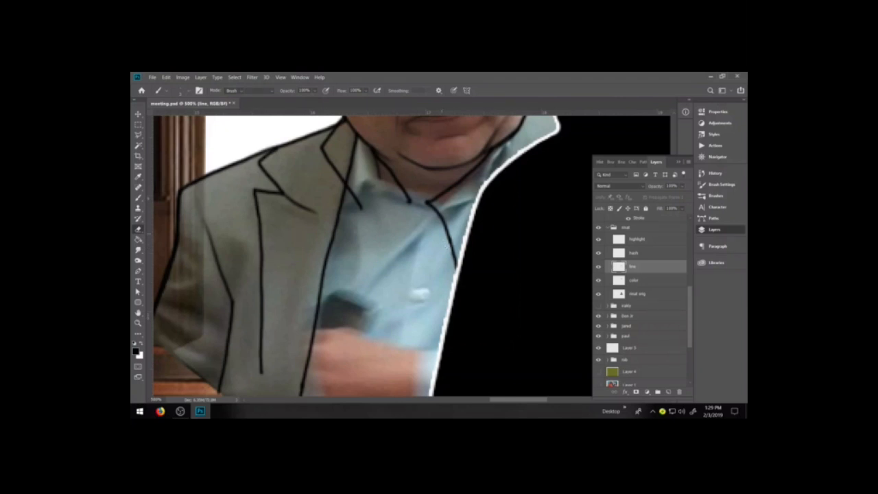
key("b")
mouse_move(409, 200)
left_mouse_down()
mouse_move(367, 262)
mouse_move(364, 283)
mouse_move(352, 192)
left_mouse_up()
key("e")
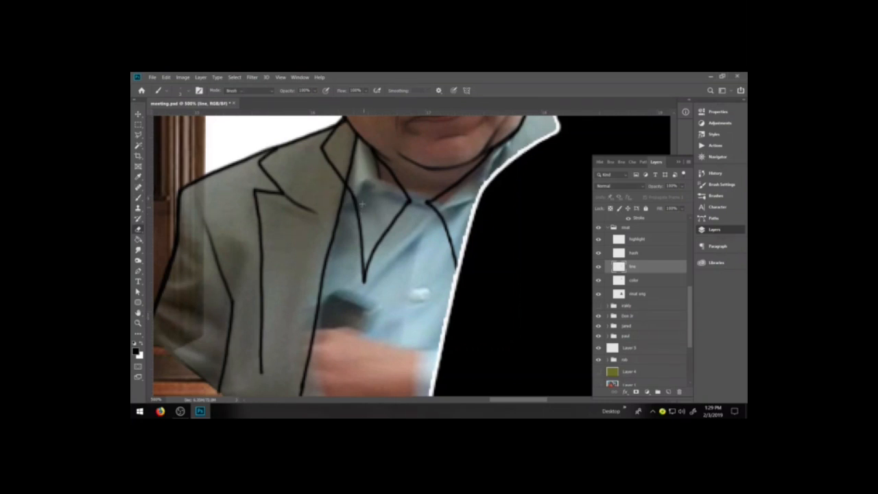
Ink the tie knot below the collar opening and the tie's lapel-side edge down to the table
key("b")
mouse_move(405, 204)
left_mouse_down()
mouse_move(434, 209)
mouse_move(392, 236)
mouse_move(394, 278)
mouse_move(432, 283)
mouse_move(453, 238)
left_mouse_up()
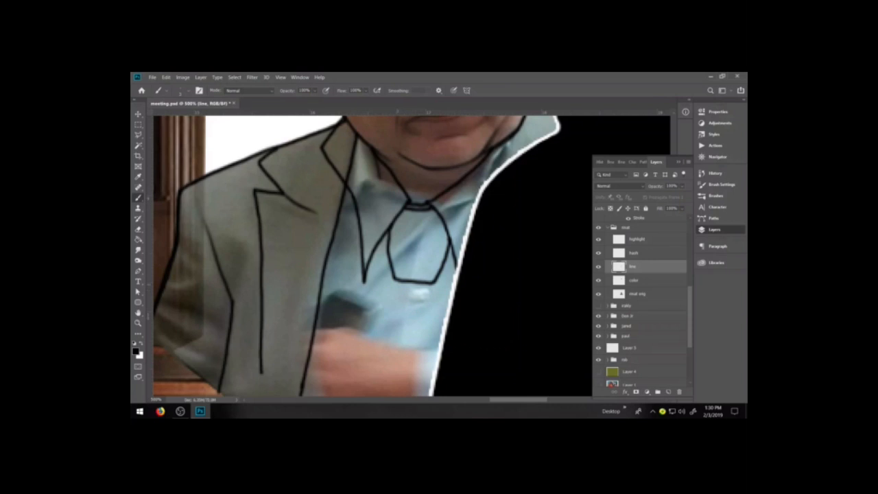
key("space")
mouse_move(419, 294)
left_mouse_down()
mouse_move(427, 175)
mouse_move(396, 159)
mouse_move(372, 226)
mouse_move(350, 374)
left_mouse_up()
key("e")
key("b")
left_click_drag(349, 343, 350, 378)
key("ctrl+z")
key("ctrl+z")
left_click_drag(347, 347, 348, 374)
key("e")
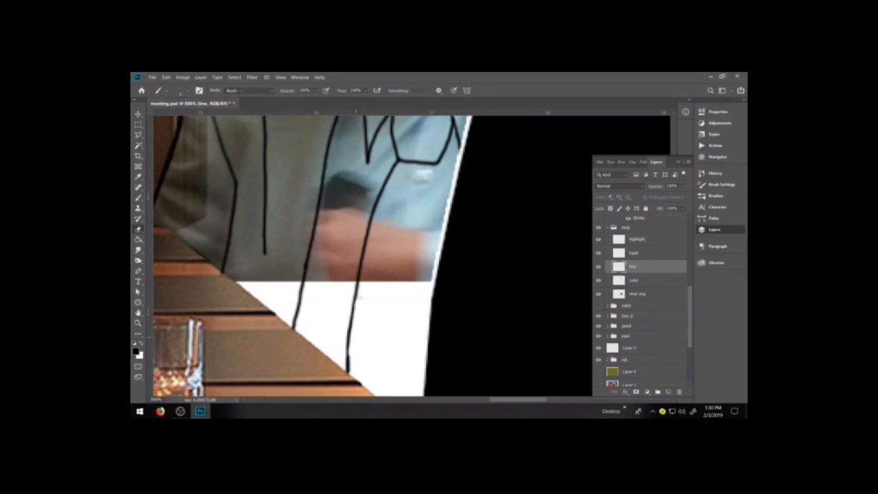
key("b")
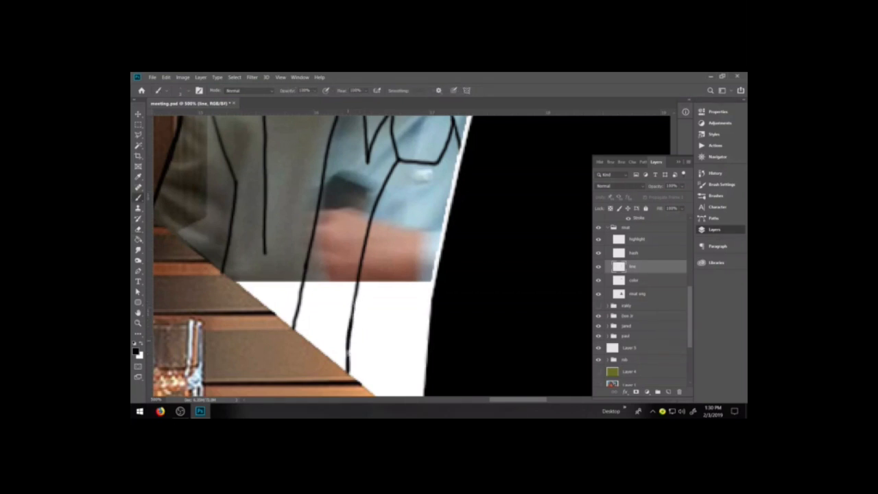
key("e")
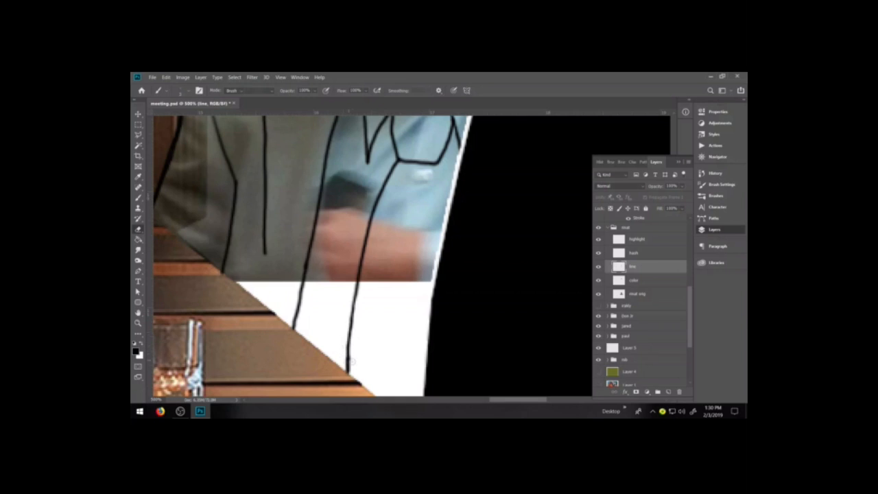
key("b")
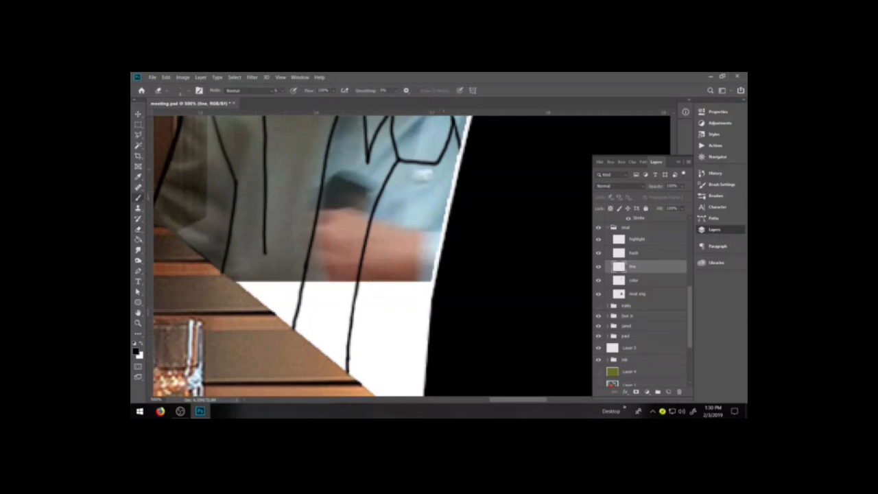
Ink the tie's opposite edge from the knot down to the silhouette's edge
mouse_move(443, 164)
left_mouse_down()
mouse_move(447, 194)
mouse_move(445, 254)
left_mouse_up()
key("space")
left_click_drag(427, 212, 435, 271)
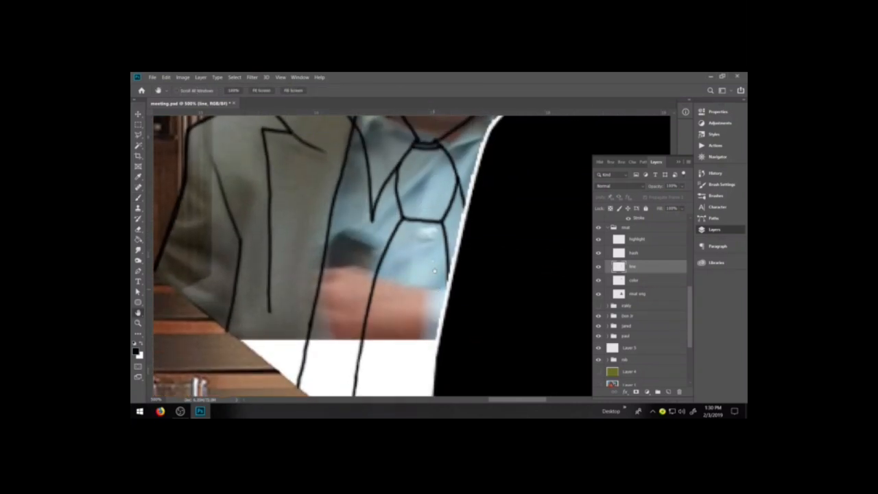
Sample the light blue of the shirt and start painting the tie with it on the color layer
key("i")
left_click(431, 194)
key("b")
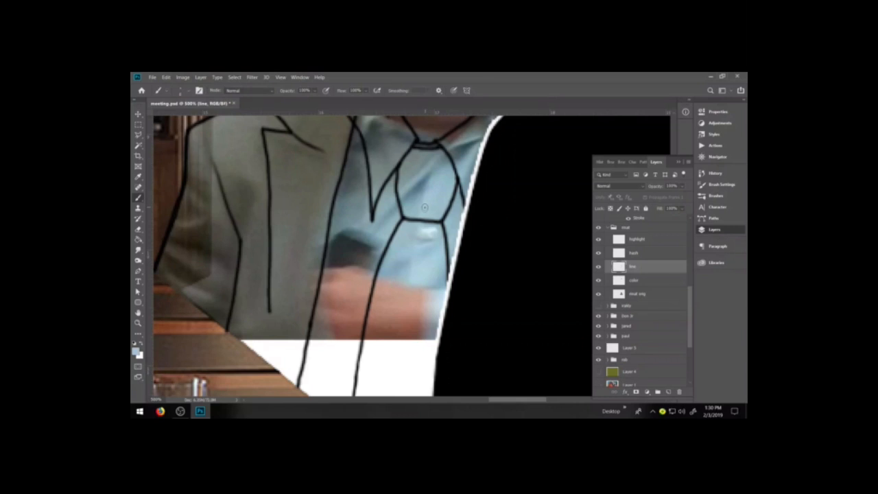
left_click(640, 280)
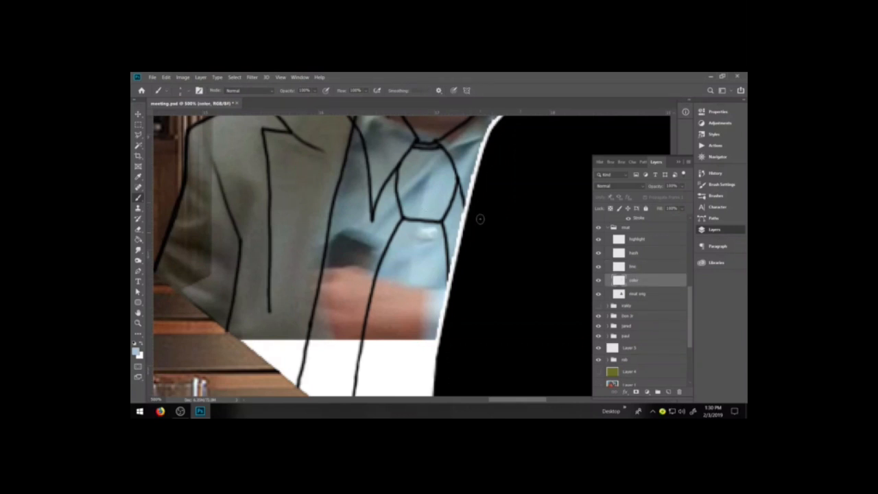
mouse_move(401, 252)
left_mouse_down()
mouse_move(424, 237)
mouse_move(436, 295)
mouse_move(427, 336)
mouse_move(394, 371)
mouse_move(369, 337)
mouse_move(403, 269)
mouse_move(381, 275)
left_mouse_up()
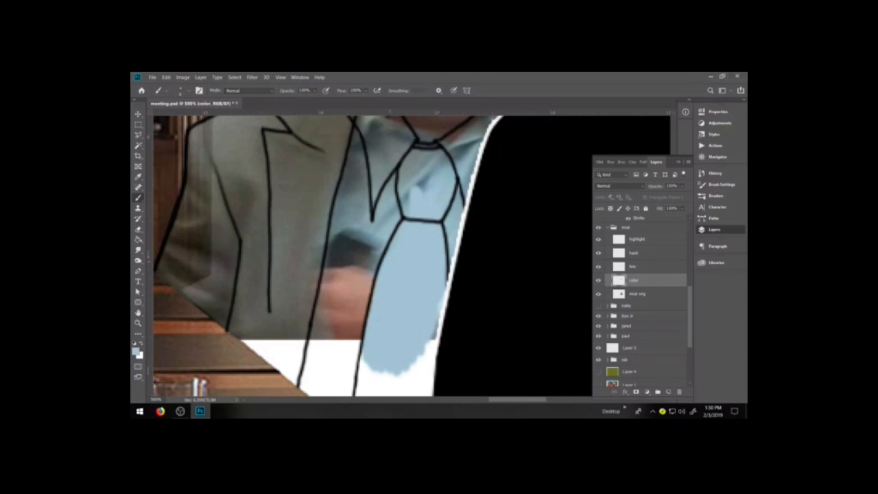
Show the olive background Layer 4 and extend the tie's light blue paint down to the table edge
left_click(601, 372)
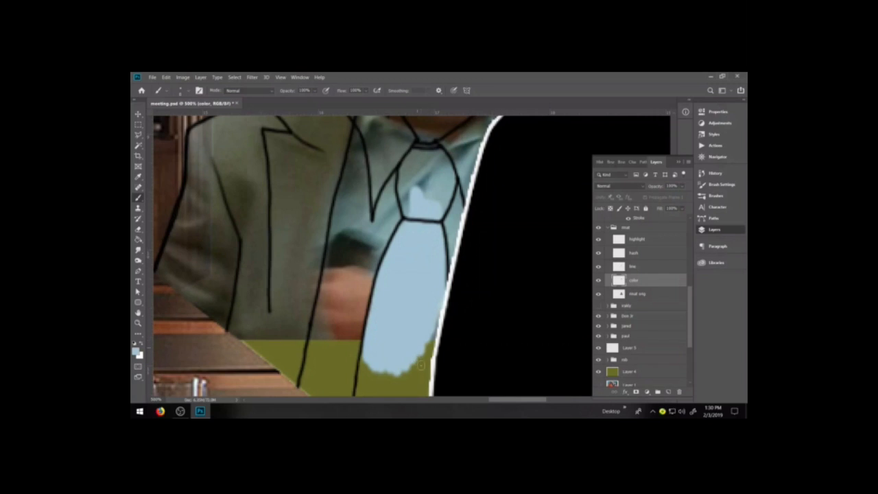
mouse_move(429, 344)
left_mouse_down()
mouse_move(424, 372)
mouse_move(434, 236)
left_mouse_up()
key("space")
mouse_move(394, 269)
left_mouse_down()
mouse_move(406, 319)
mouse_move(427, 337)
mouse_move(422, 374)
mouse_move(391, 321)
mouse_move(381, 338)
mouse_move(361, 310)
mouse_move(369, 281)
mouse_move(386, 295)
mouse_move(382, 248)
mouse_move(365, 283)
mouse_move(378, 268)
left_mouse_up()
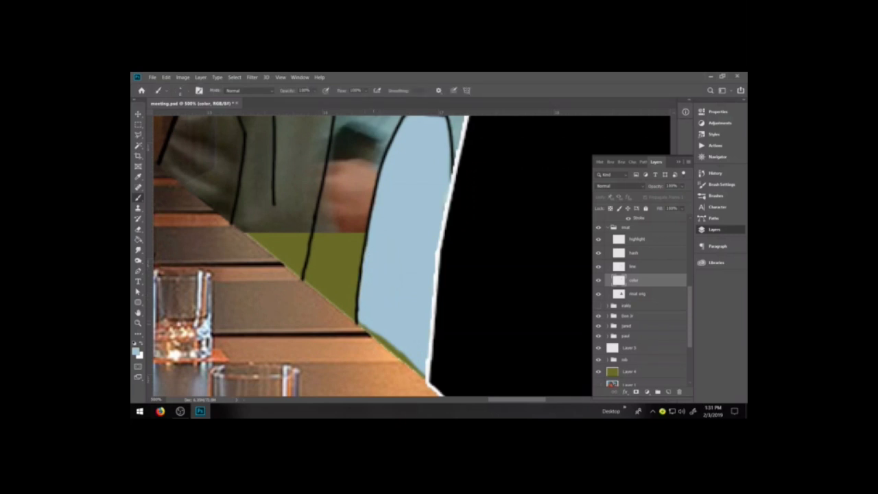
left_click_drag(361, 325, 421, 374)
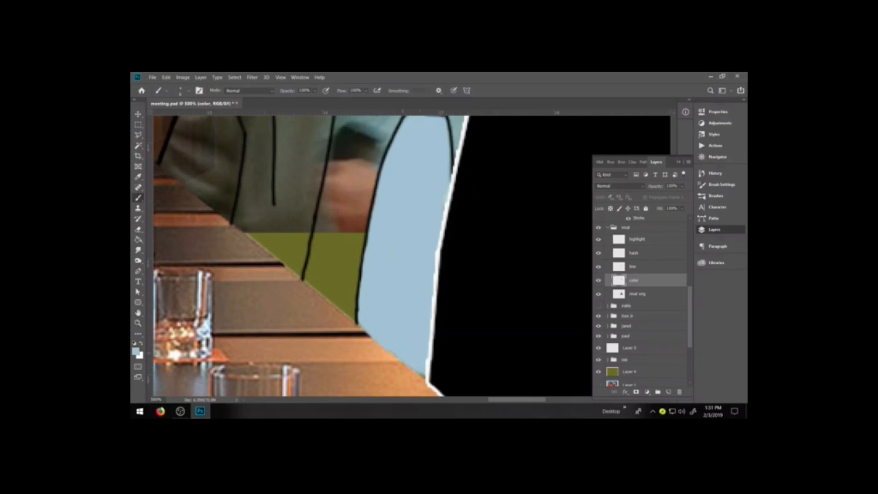
Fill the tie knot with the same light blue
key("space")
left_click_drag(422, 155, 450, 358)
mouse_move(450, 321)
left_mouse_down()
mouse_move(440, 269)
mouse_move(455, 272)
mouse_move(463, 291)
mouse_move(474, 288)
mouse_move(482, 302)
mouse_move(485, 280)
mouse_move(466, 257)
mouse_move(477, 256)
mouse_move(486, 274)
left_mouse_up()
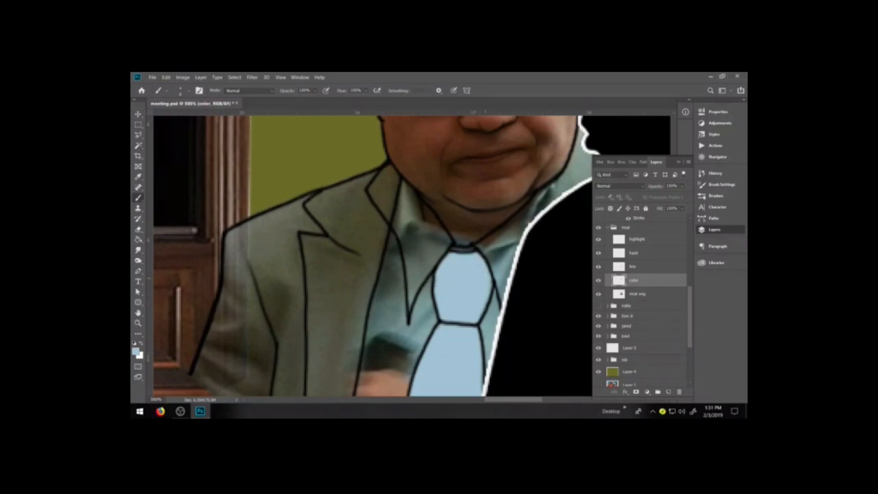
Paint the silhouette-side shirt collar white from beside the tie up along the jaw, including the band above the knot
key("x")
mouse_move(498, 270)
left_mouse_down()
mouse_move(482, 247)
mouse_move(499, 238)
mouse_move(510, 271)
mouse_move(499, 268)
mouse_move(503, 297)
mouse_move(502, 256)
mouse_move(502, 276)
left_mouse_up()
mouse_move(490, 242)
left_mouse_down()
mouse_move(525, 206)
mouse_move(516, 242)
mouse_move(537, 201)
mouse_move(567, 180)
mouse_move(519, 226)
left_mouse_up()
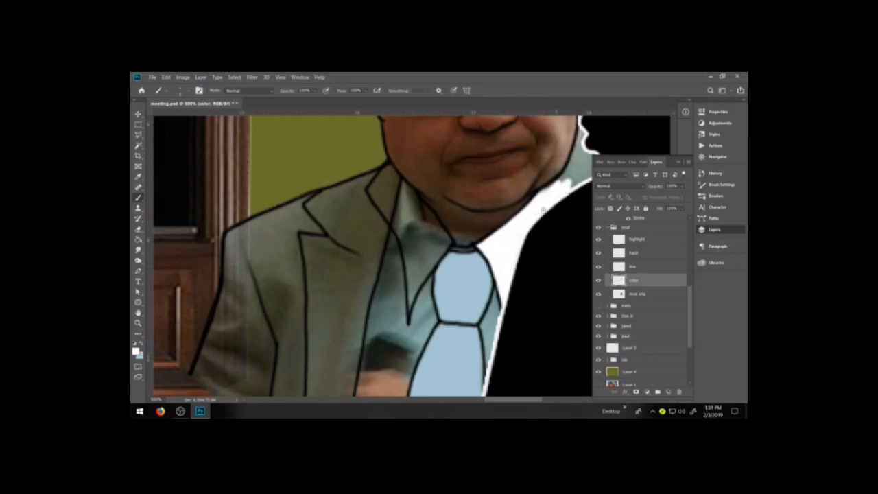
left_click_drag(453, 251, 478, 251)
left_click_drag(534, 227, 443, 291)
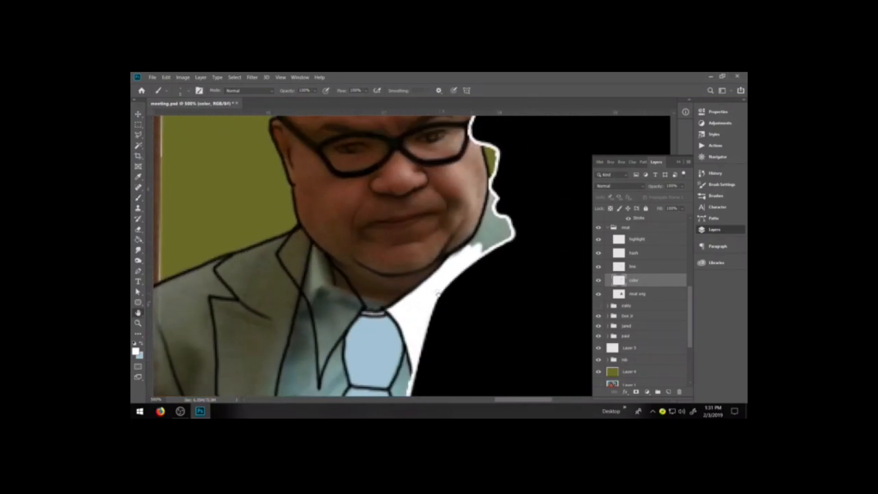
mouse_move(479, 246)
left_mouse_down()
mouse_move(511, 237)
mouse_move(500, 227)
mouse_move(462, 252)
mouse_move(493, 200)
left_mouse_up()
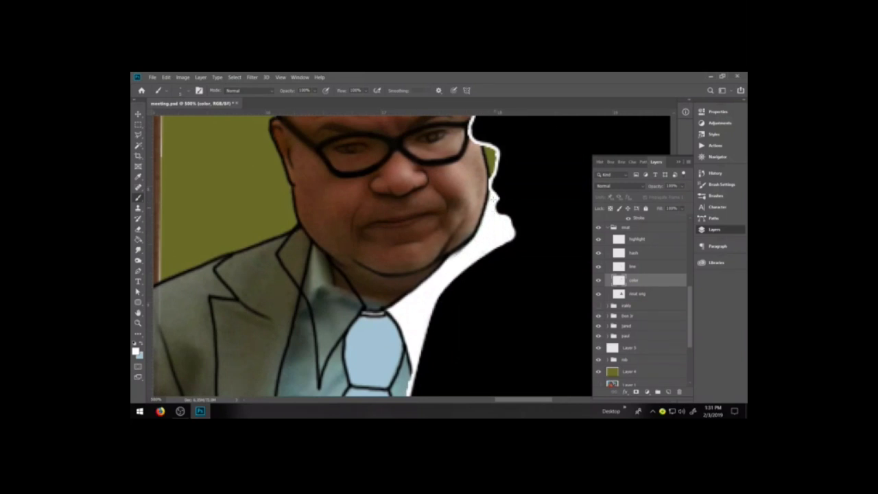
key("e")
left_click(640, 268)
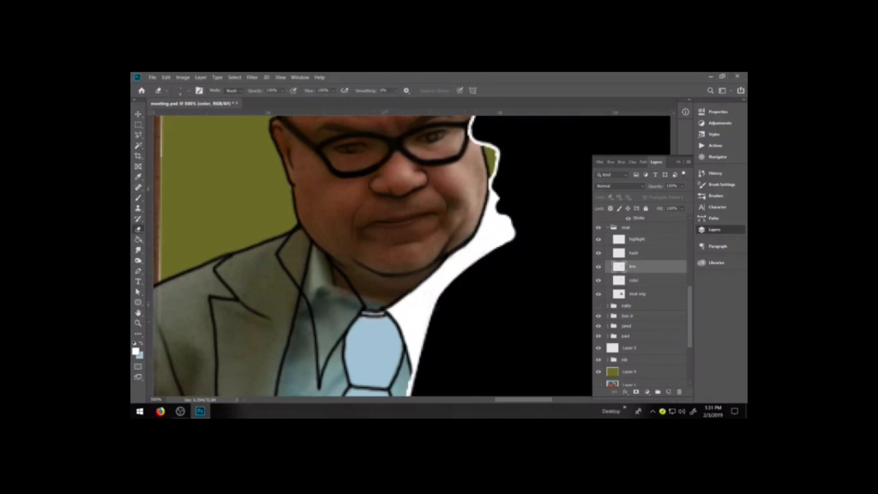
key("alt+bracketleft")
key("i")
left_click(372, 324)
key("b")
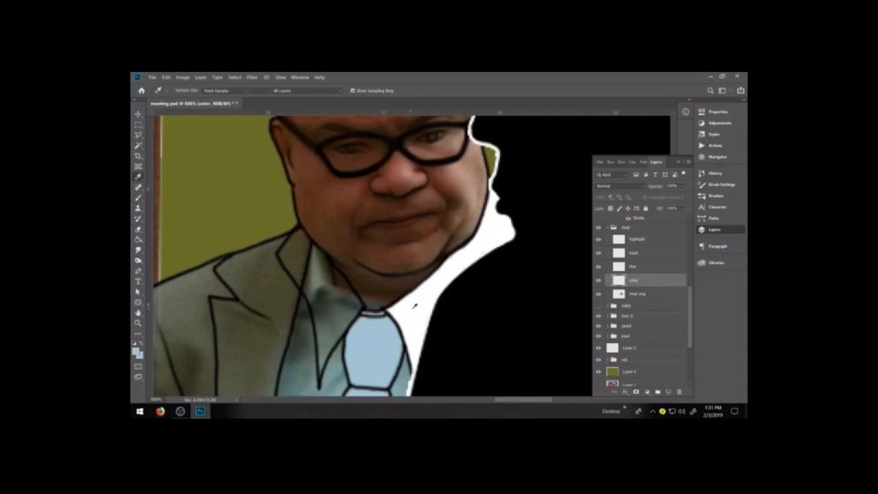
Paint the lapel-side shirt collar white from its lower point up to the fold beside the neck
left_click_drag(384, 330, 505, 300)
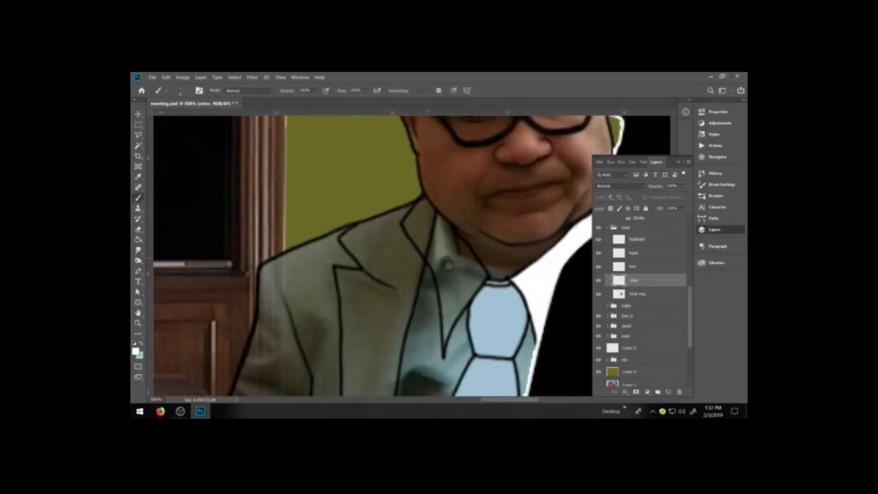
mouse_move(440, 254)
left_mouse_down()
mouse_move(456, 289)
mouse_move(447, 255)
mouse_move(461, 273)
mouse_move(466, 258)
mouse_move(442, 233)
mouse_move(424, 252)
mouse_move(446, 283)
mouse_move(444, 299)
mouse_move(438, 273)
mouse_move(446, 314)
mouse_move(464, 288)
mouse_move(468, 309)
mouse_move(477, 285)
mouse_move(466, 287)
mouse_move(480, 269)
mouse_move(473, 257)
left_mouse_up()
left_click_drag(447, 336, 451, 311)
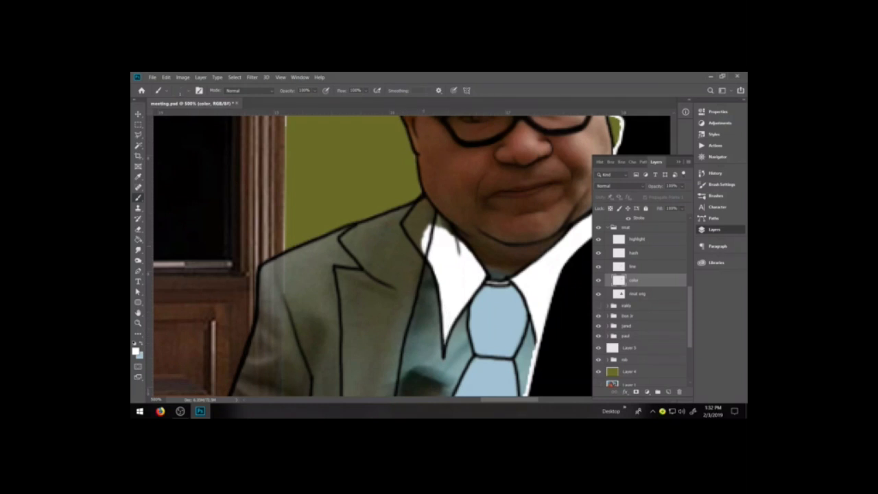
mouse_move(419, 242)
left_mouse_down()
mouse_move(431, 224)
mouse_move(452, 232)
mouse_move(434, 214)
mouse_move(409, 221)
mouse_move(424, 205)
mouse_move(416, 207)
left_mouse_up()
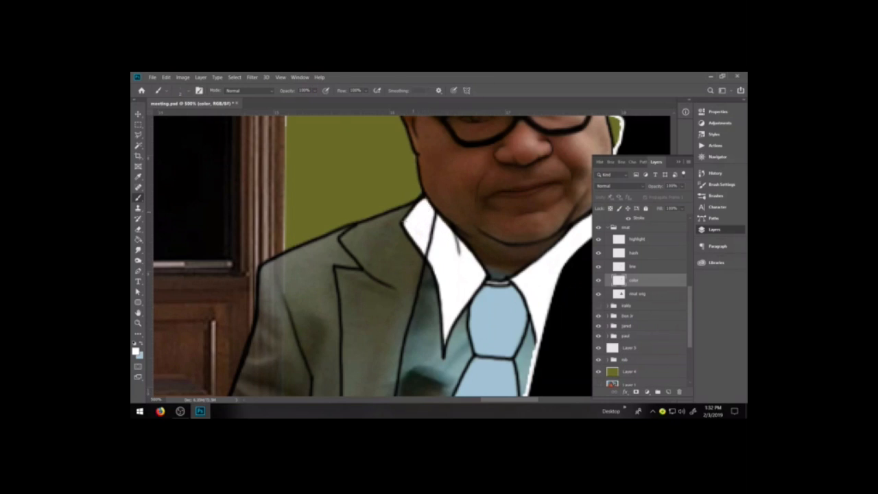
left_click_drag(433, 206, 460, 240)
Erase the leftover ink lines crossing the white lapel-side collar on the line layer
key("e")
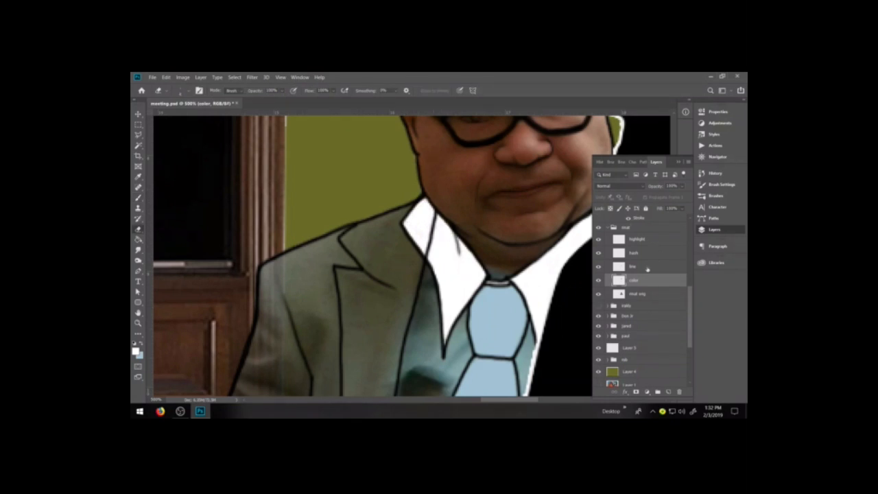
left_click(645, 267)
left_click_drag(434, 253, 436, 225)
left_click_drag(459, 255, 453, 237)
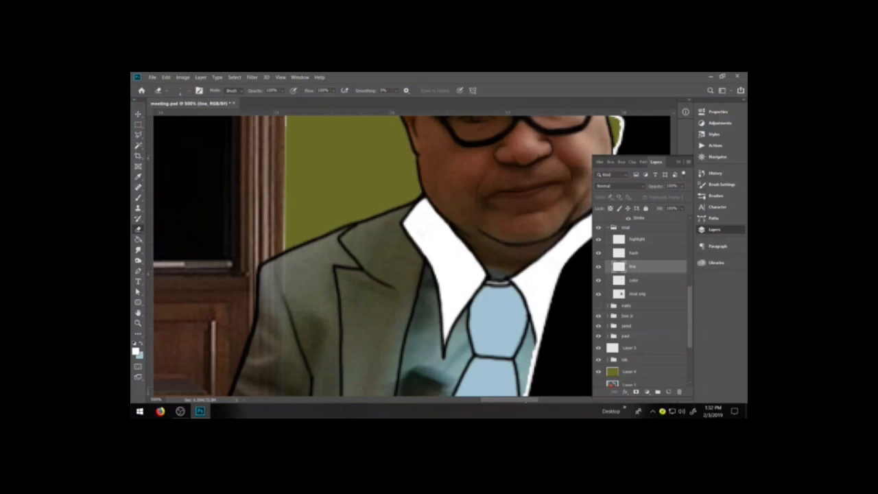
Ink the collar's upper edge in black on the line layer, from the jaw to the collar's outer tip
scroll(522, 357, "right", 5)
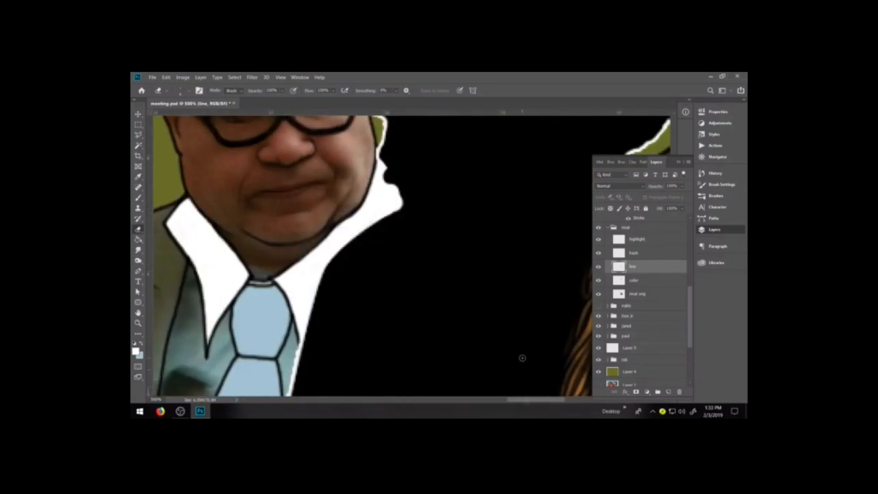
scroll(522, 358, "down", 5)
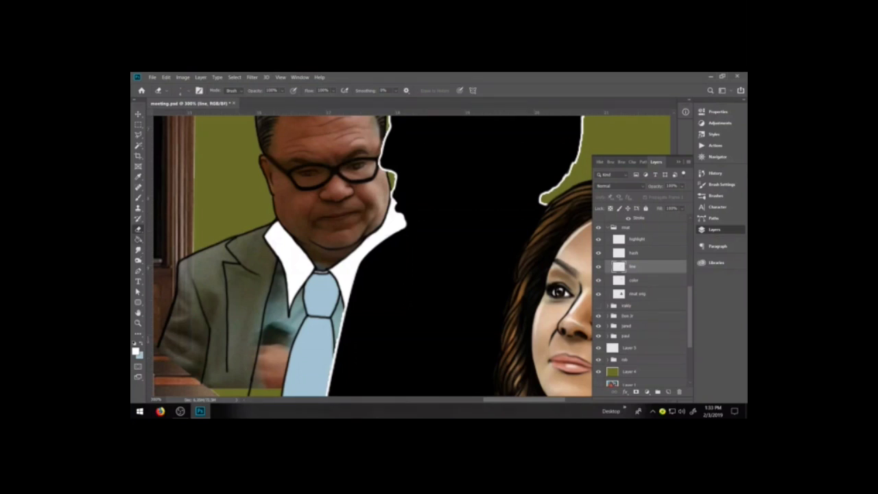
key("z")
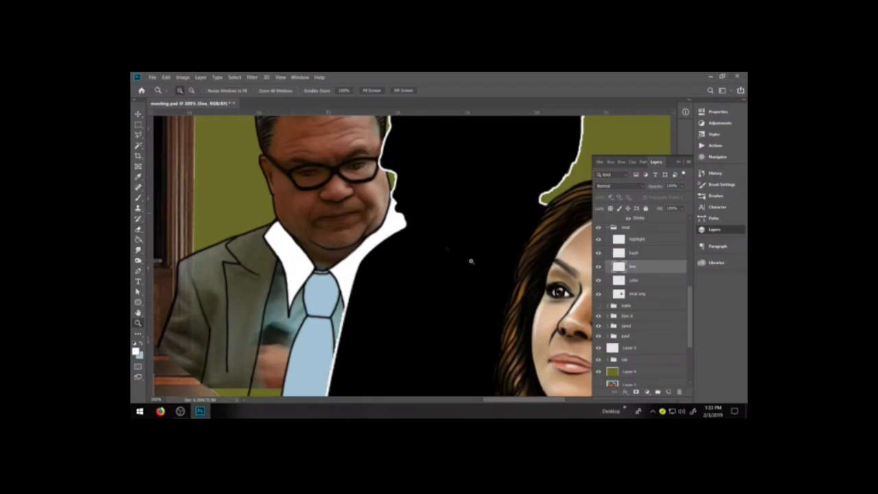
left_click(433, 240)
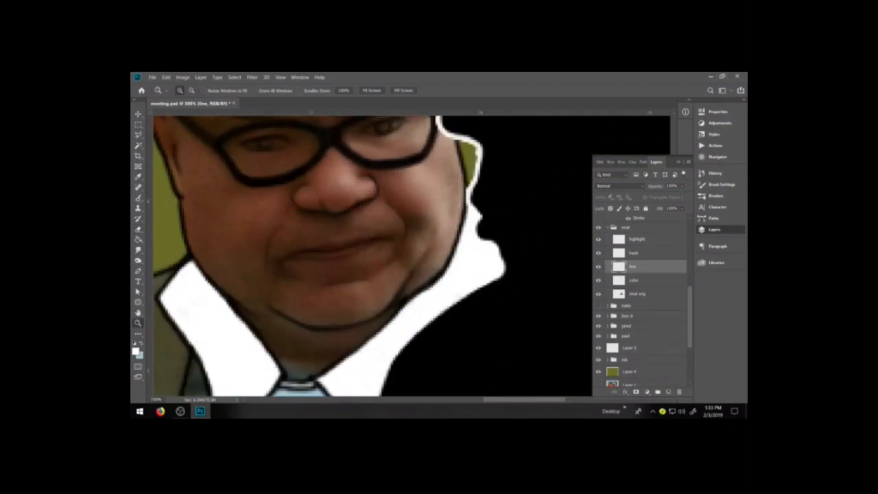
key("b")
key("d")
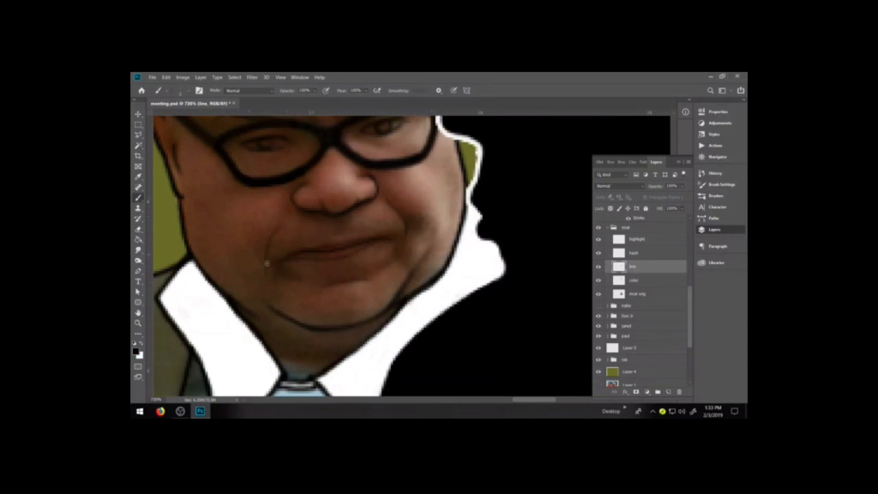
left_click_drag(452, 251, 491, 284)
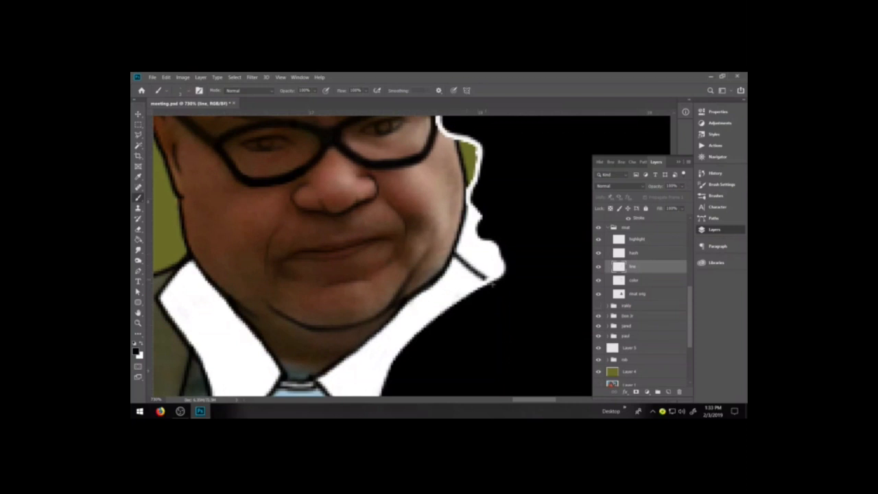
left_click_drag(456, 256, 488, 279)
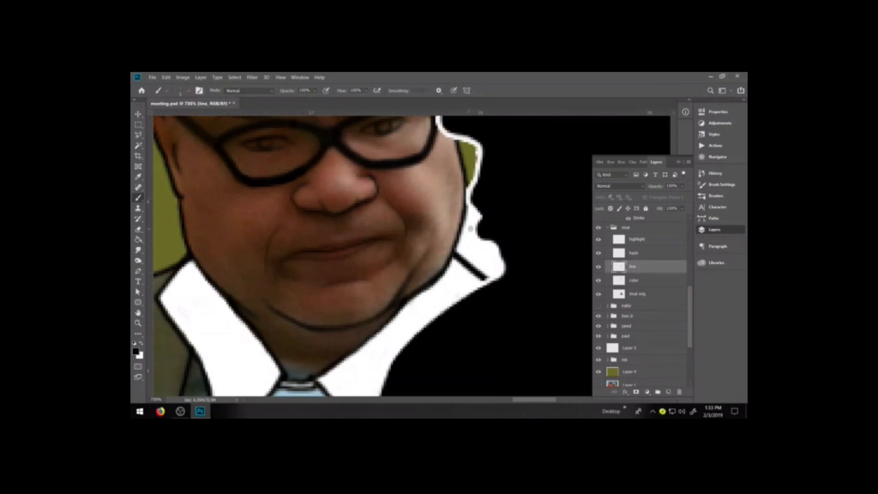
Erase the white paint and the original photo above the new collar edge, between the jaw and the silhouette
key("e")
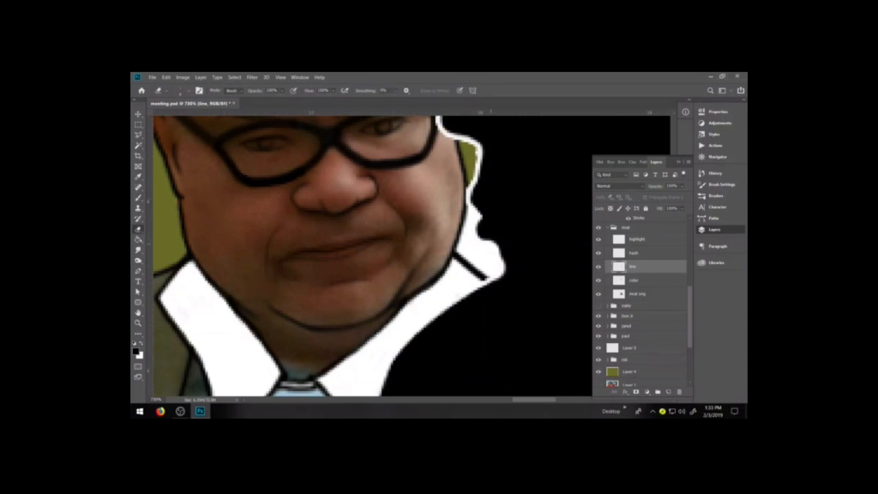
left_click(641, 287)
mouse_move(480, 230)
left_mouse_down()
mouse_move(473, 243)
mouse_move(494, 259)
mouse_move(478, 266)
mouse_move(463, 250)
mouse_move(472, 210)
left_mouse_up()
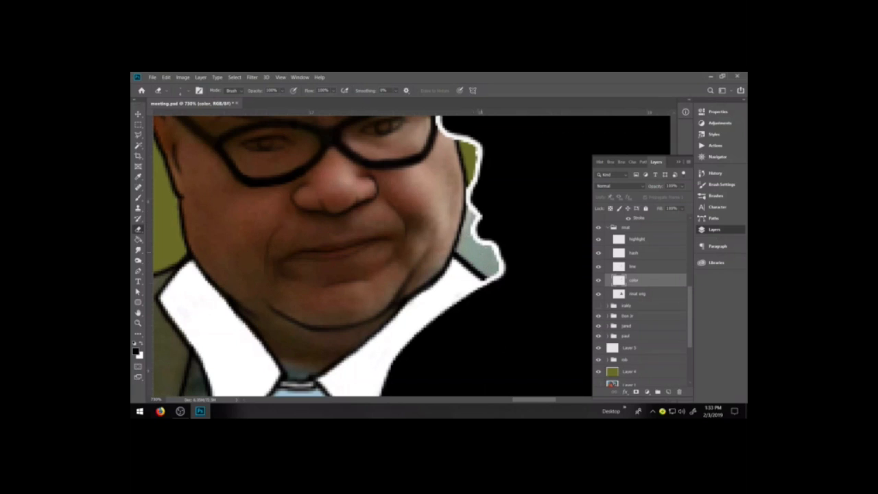
left_click(645, 294)
mouse_move(480, 252)
left_mouse_down()
mouse_move(489, 264)
mouse_move(464, 245)
mouse_move(467, 206)
left_mouse_up()
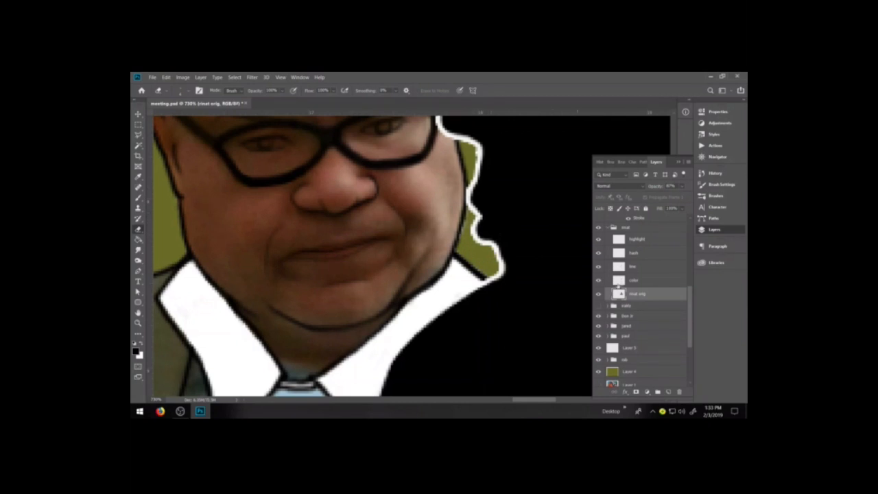
On the color layer, sample the collar's white and paint the narrow shirt strip between the blue tie and the black silhouette
left_click(630, 280)
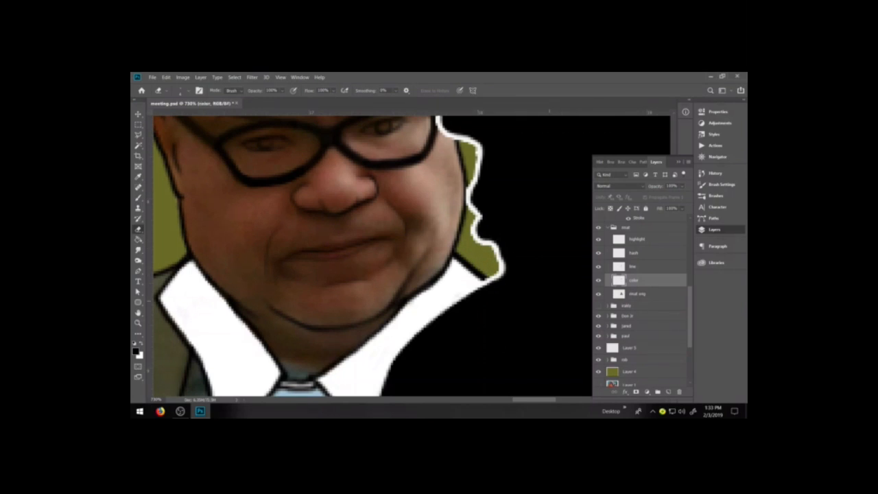
key("ctrl+minus")
key("ctrl+minus")
key("ctrl+minus")
key("ctrl+minus")
key("ctrl+minus")
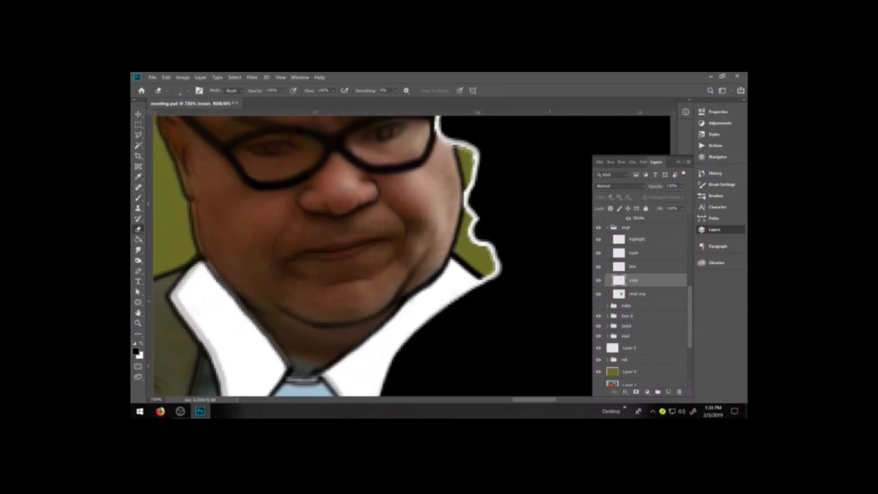
key("ctrl+minus")
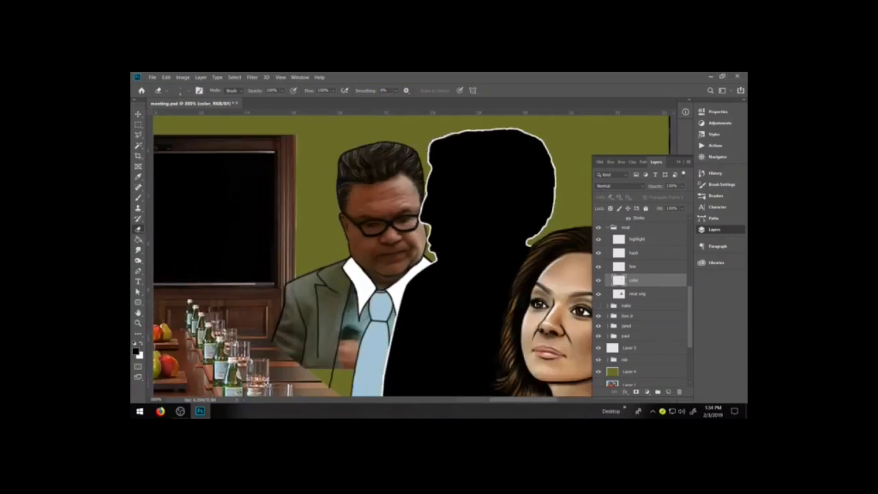
key("i")
left_click(398, 293)
key("z")
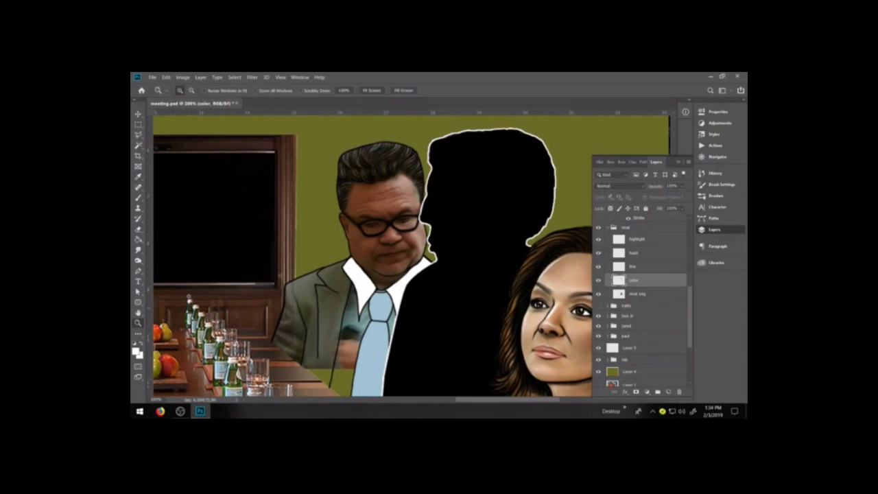
left_click_drag(486, 378, 295, 268)
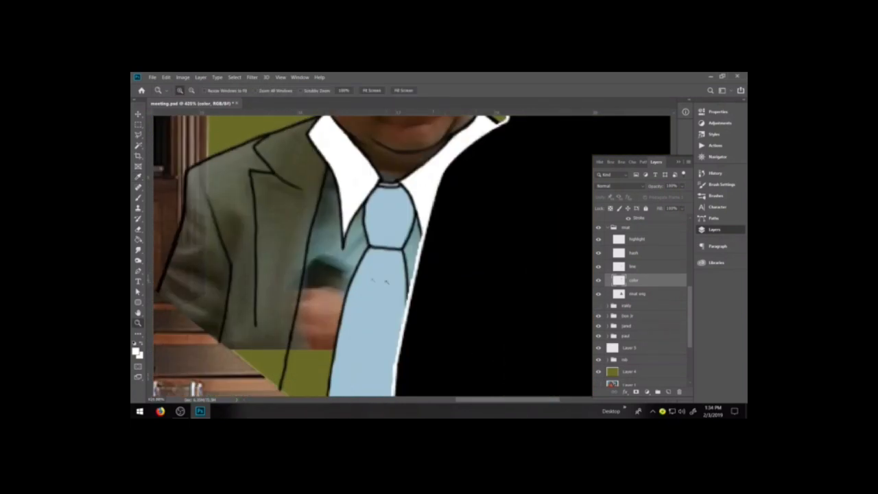
key("b")
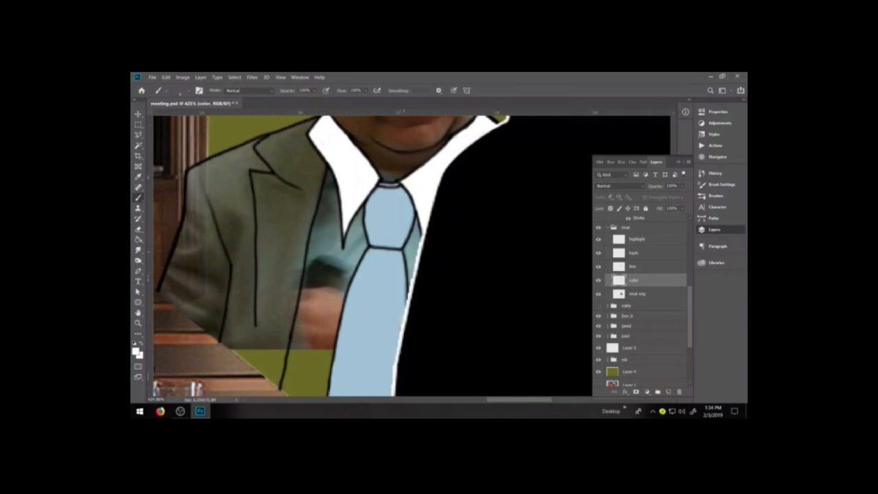
mouse_move(414, 269)
left_mouse_down()
mouse_move(420, 235)
mouse_move(406, 251)
mouse_move(412, 273)
left_mouse_up()
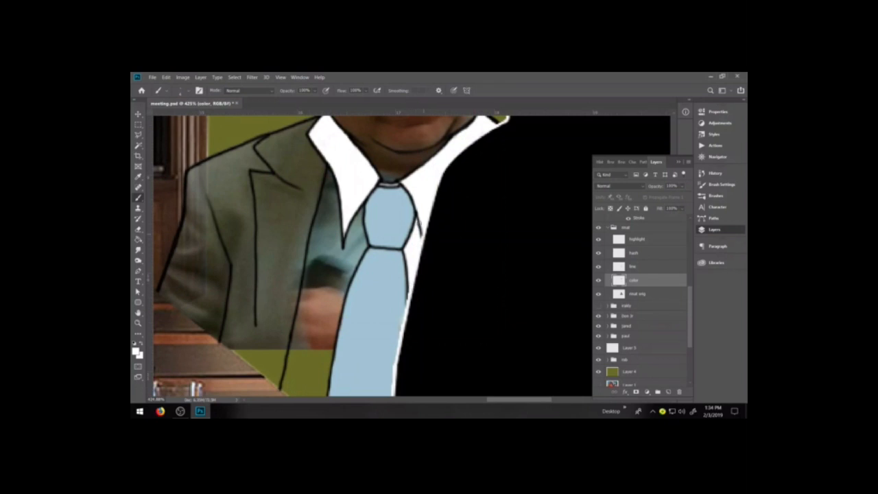
Paint the shirt front white between the jacket opening and the blue tie, from below the collar down to the table edge
mouse_move(345, 251)
left_mouse_down()
mouse_move(361, 208)
mouse_move(361, 247)
mouse_move(342, 293)
mouse_move(337, 255)
mouse_move(332, 295)
mouse_move(320, 254)
mouse_move(314, 286)
mouse_move(317, 231)
mouse_move(325, 241)
mouse_move(332, 203)
mouse_move(343, 252)
mouse_move(335, 180)
mouse_move(323, 206)
mouse_move(329, 193)
left_mouse_up()
mouse_move(324, 253)
left_mouse_down()
mouse_move(322, 203)
mouse_move(322, 259)
left_mouse_up()
mouse_move(316, 355)
left_mouse_down()
mouse_move(335, 295)
mouse_move(318, 289)
mouse_move(307, 339)
mouse_move(313, 288)
mouse_move(305, 286)
mouse_move(290, 372)
mouse_move(307, 297)
left_mouse_up()
key("space")
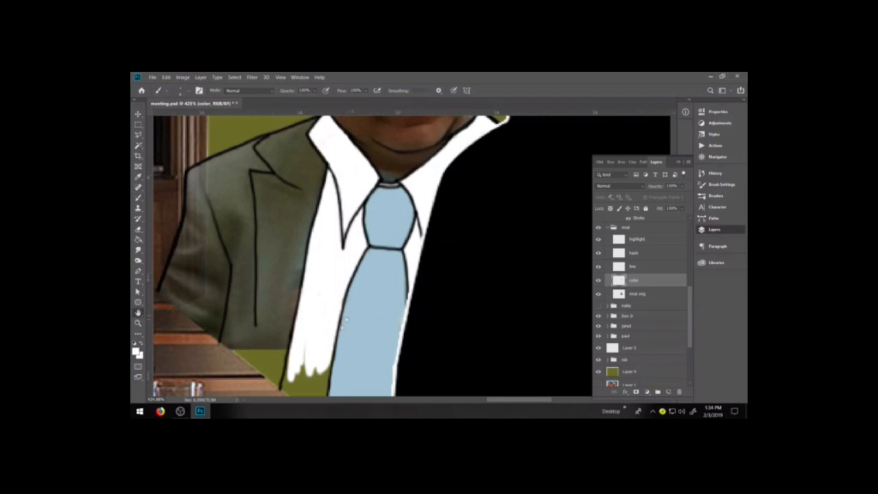
left_click_drag(372, 252, 416, 123)
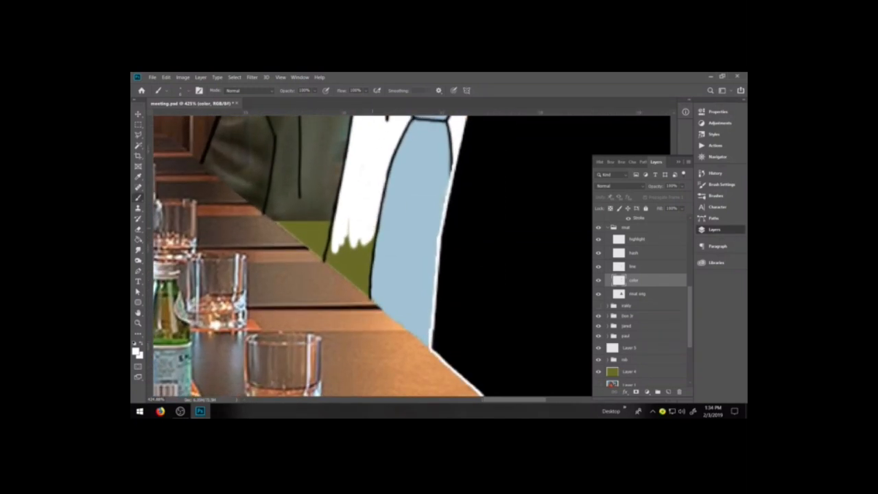
mouse_move(340, 236)
left_mouse_down()
mouse_move(365, 269)
mouse_move(372, 247)
mouse_move(364, 291)
mouse_move(336, 260)
mouse_move(343, 253)
mouse_move(336, 263)
mouse_move(330, 245)
mouse_move(330, 258)
left_mouse_up()
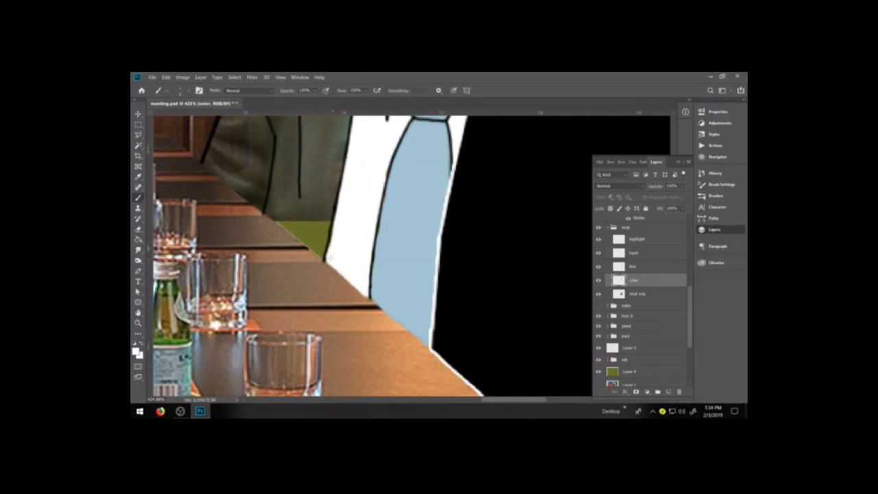
Sample the jacket's dark gray-green and paint the jacket front, lapel and sleeve flat, from the table edge up toward the shoulder
key("space")
left_click_drag(351, 159, 386, 265)
left_click(367, 256, "alt")
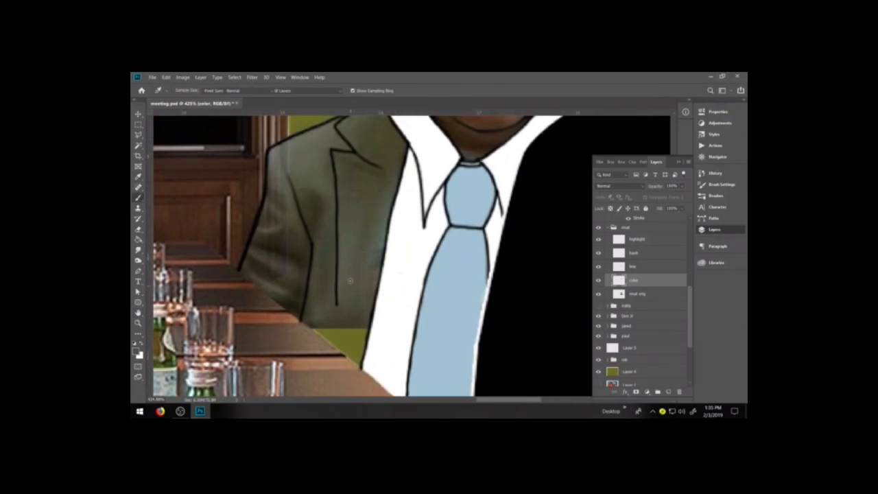
mouse_move(355, 333)
left_mouse_down()
mouse_move(325, 320)
mouse_move(358, 359)
mouse_move(360, 336)
mouse_move(359, 352)
mouse_move(341, 308)
mouse_move(325, 315)
mouse_move(350, 342)
mouse_move(320, 324)
mouse_move(328, 335)
mouse_move(306, 304)
mouse_move(336, 249)
left_mouse_up()
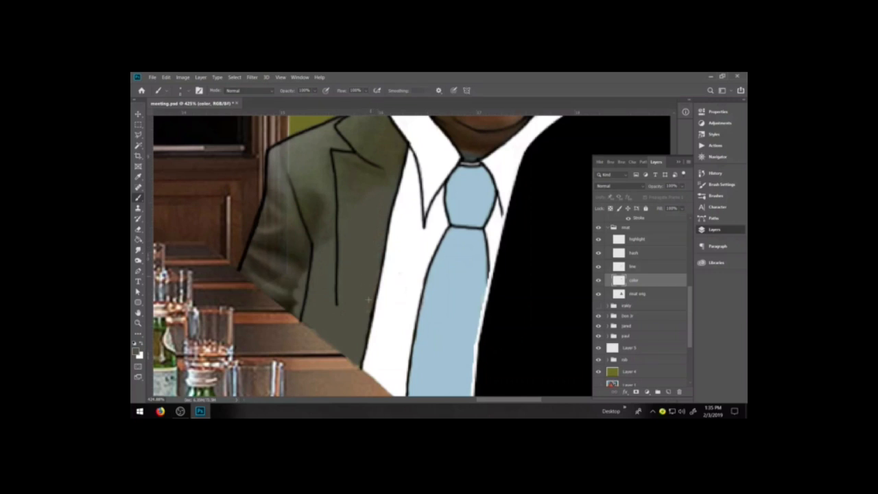
mouse_move(341, 226)
left_mouse_down()
mouse_move(320, 203)
mouse_move(324, 180)
mouse_move(332, 202)
mouse_move(351, 161)
mouse_move(369, 158)
mouse_move(397, 155)
left_mouse_up()
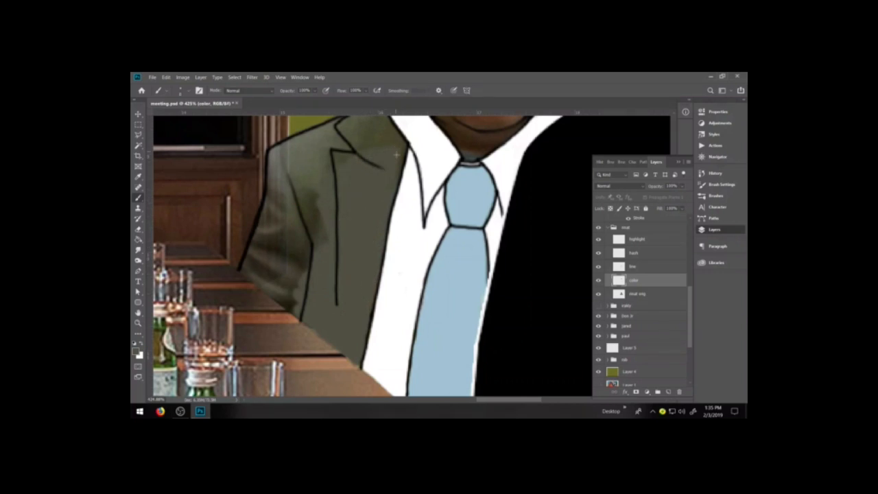
mouse_move(321, 205)
left_mouse_down()
mouse_move(326, 245)
mouse_move(317, 269)
mouse_move(293, 241)
mouse_move(296, 292)
mouse_move(270, 278)
mouse_move(275, 294)
mouse_move(261, 280)
mouse_move(306, 318)
left_mouse_up()
mouse_move(258, 280)
left_mouse_down()
mouse_move(252, 259)
mouse_move(260, 267)
mouse_move(277, 248)
mouse_move(259, 236)
left_mouse_up()
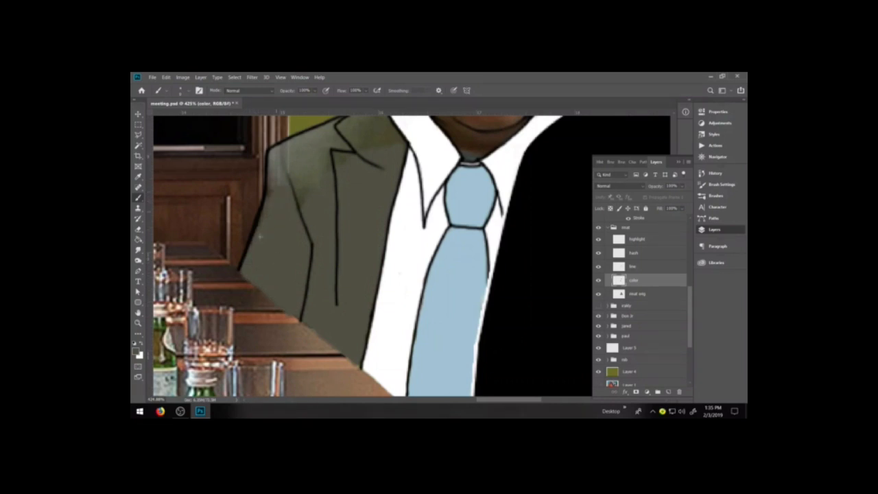